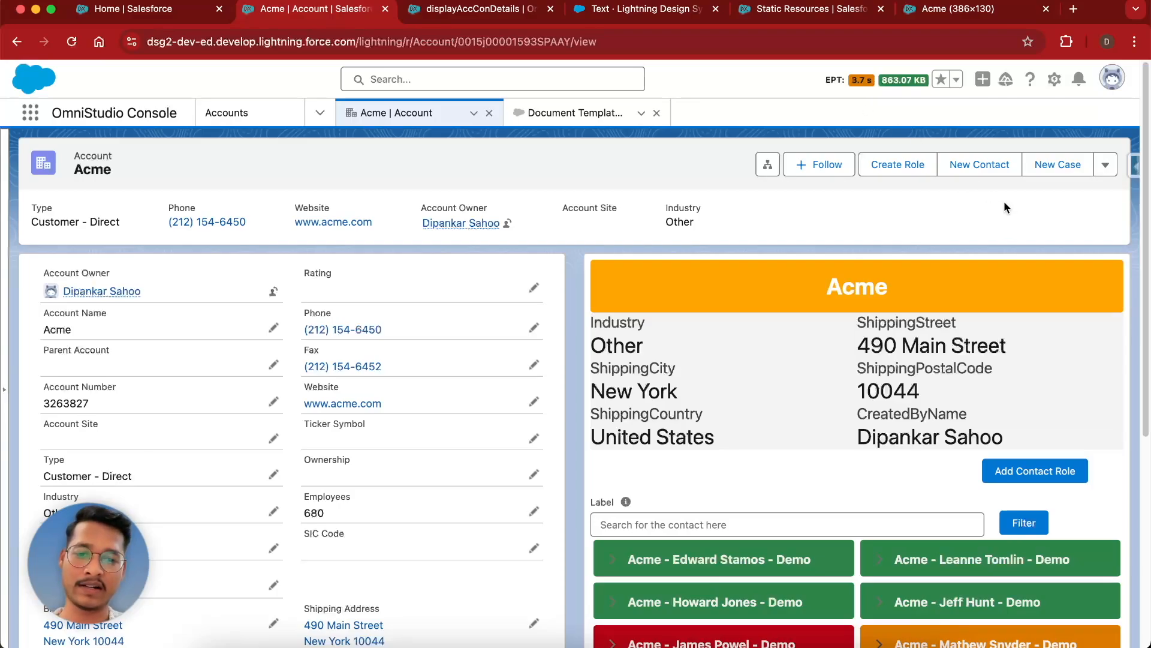
# - Examine the styled FlexCard on the Acme account page, expanding and collapsing the first contact's block
pyautogui.scroll(-3, 708, 283)
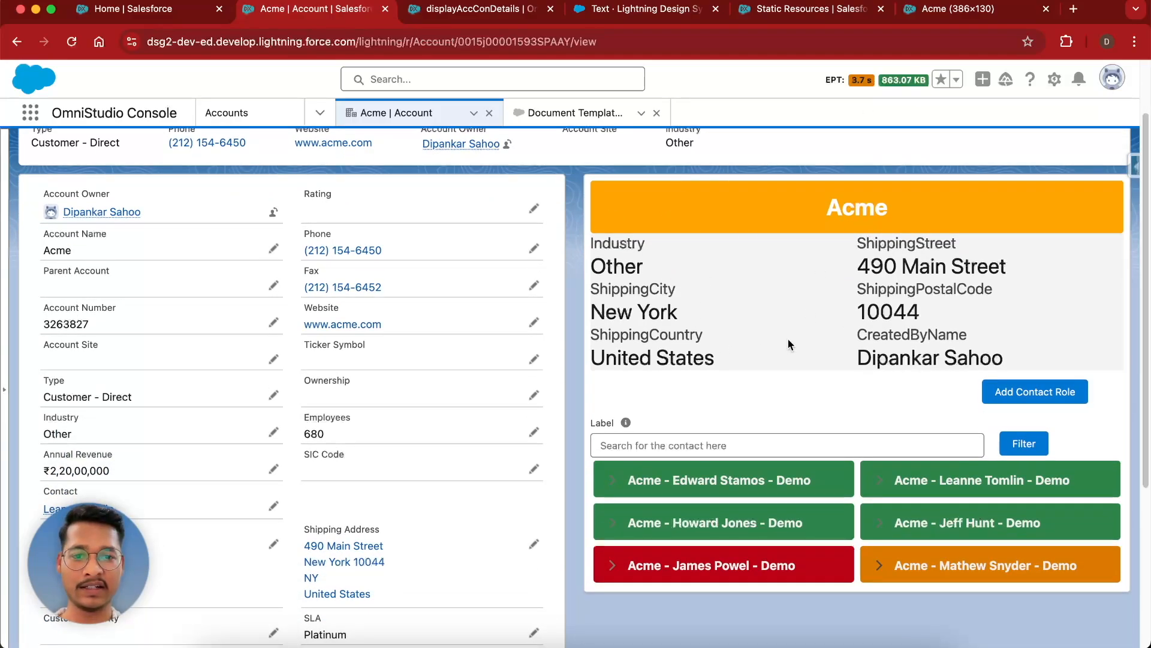
pyautogui.click(613, 482)
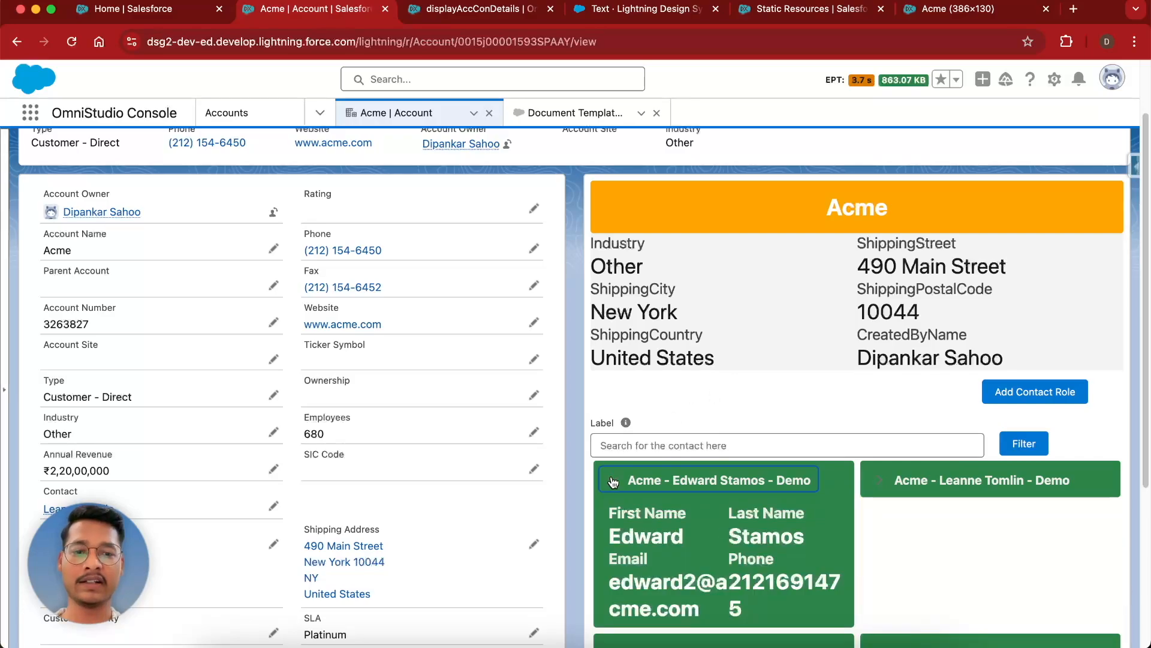
pyautogui.click(613, 481)
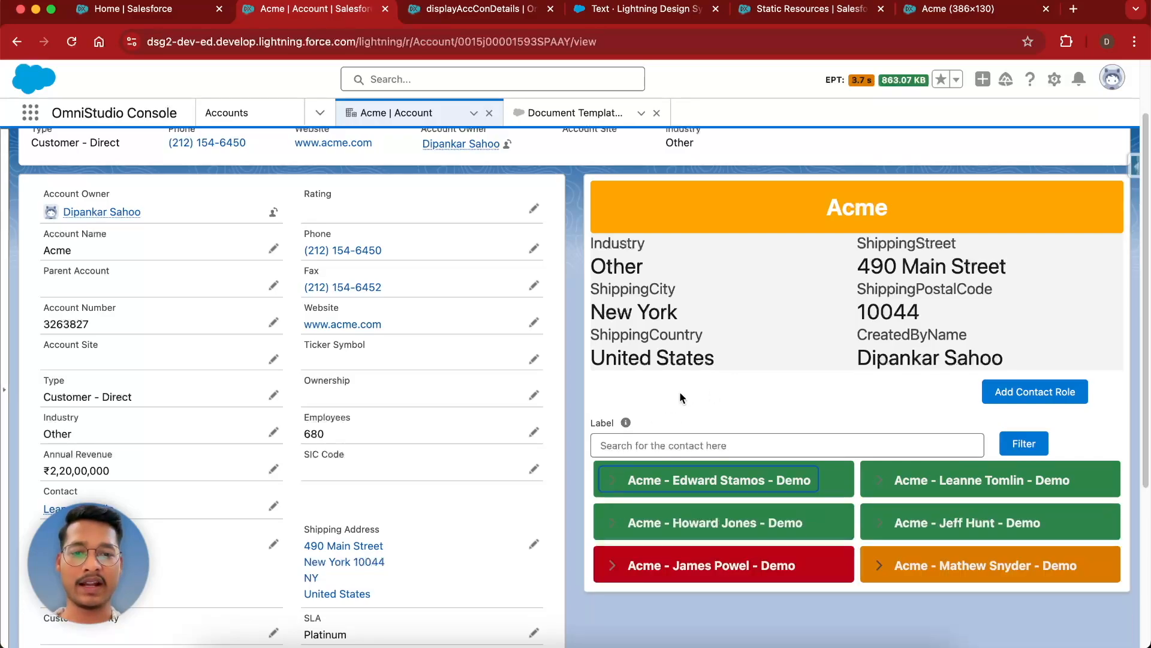
pyautogui.click(935, 414)
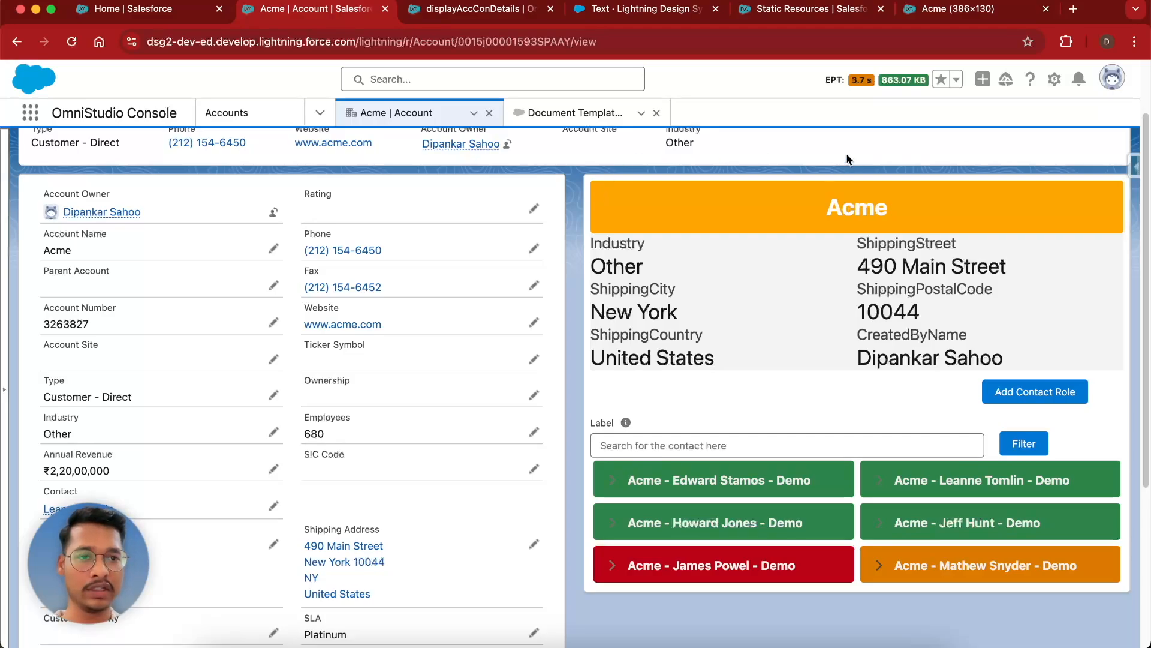
# - Open the OmniStudio GitHub repository in a new browser tab and go to its VlocityDataPacks/FlexCardStyling folder
pyautogui.click(1074, 9)
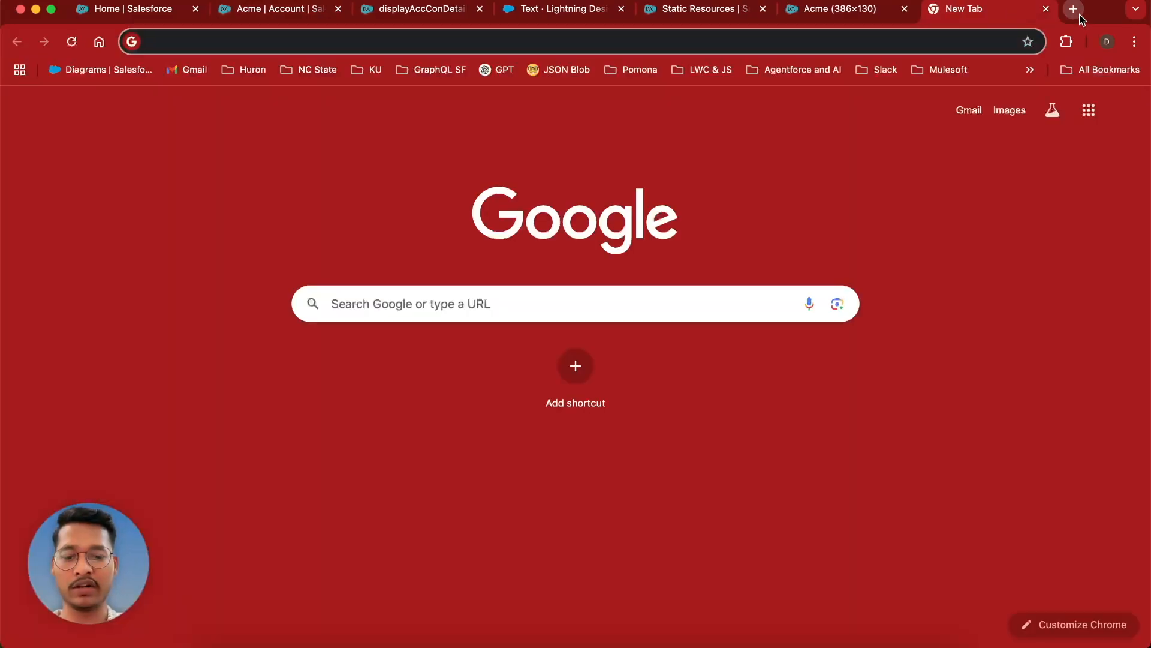
pyautogui.write('omni')
pyautogui.press('Return')
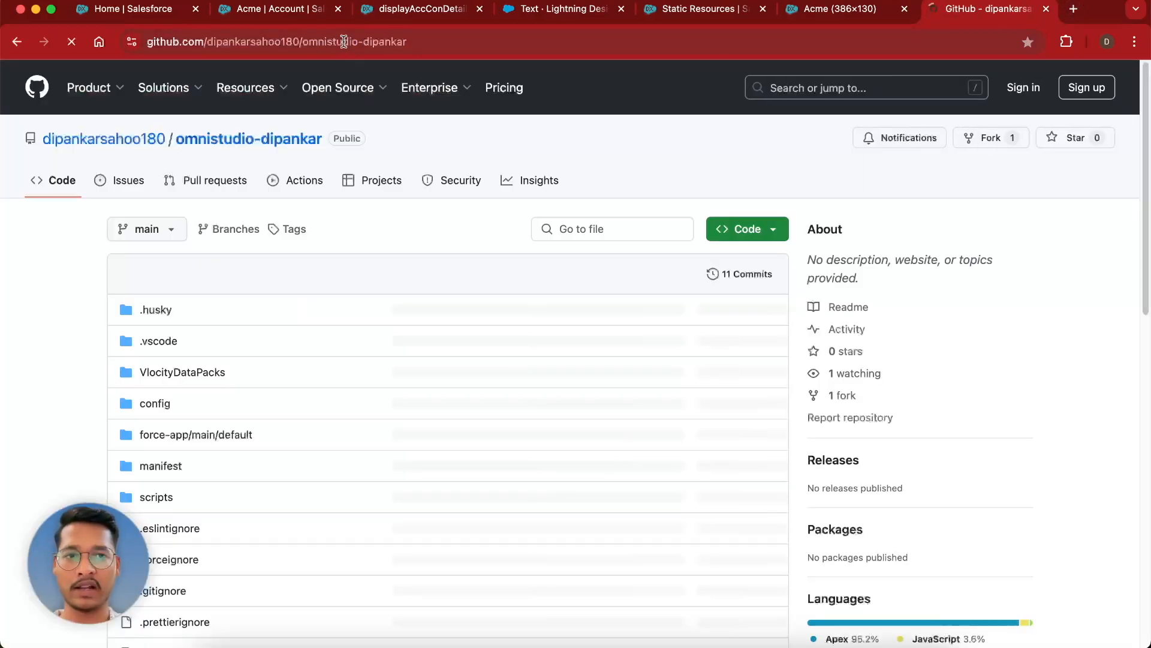
pyautogui.moveTo(343, 87)
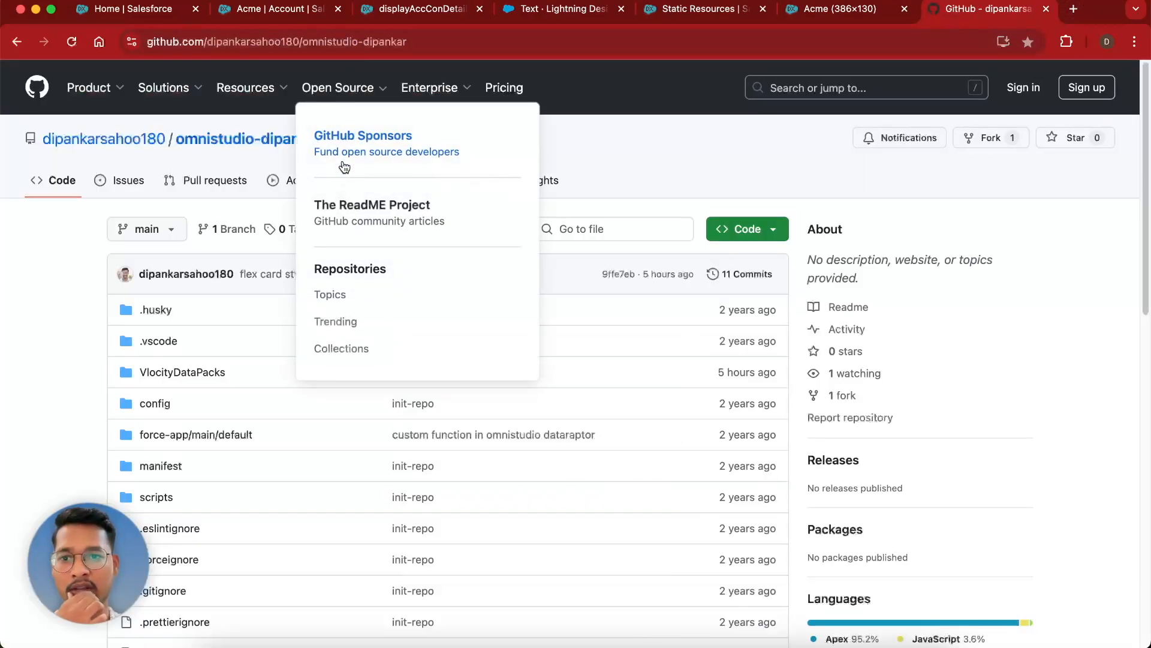
pyautogui.click(180, 373)
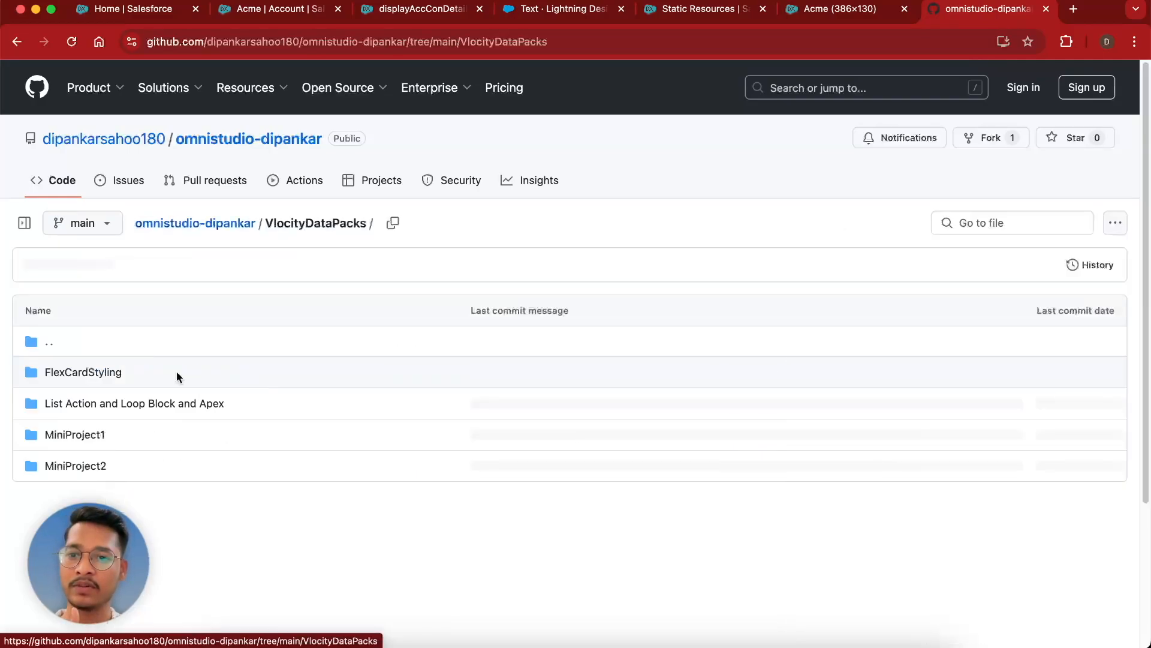
pyautogui.click(306, 373)
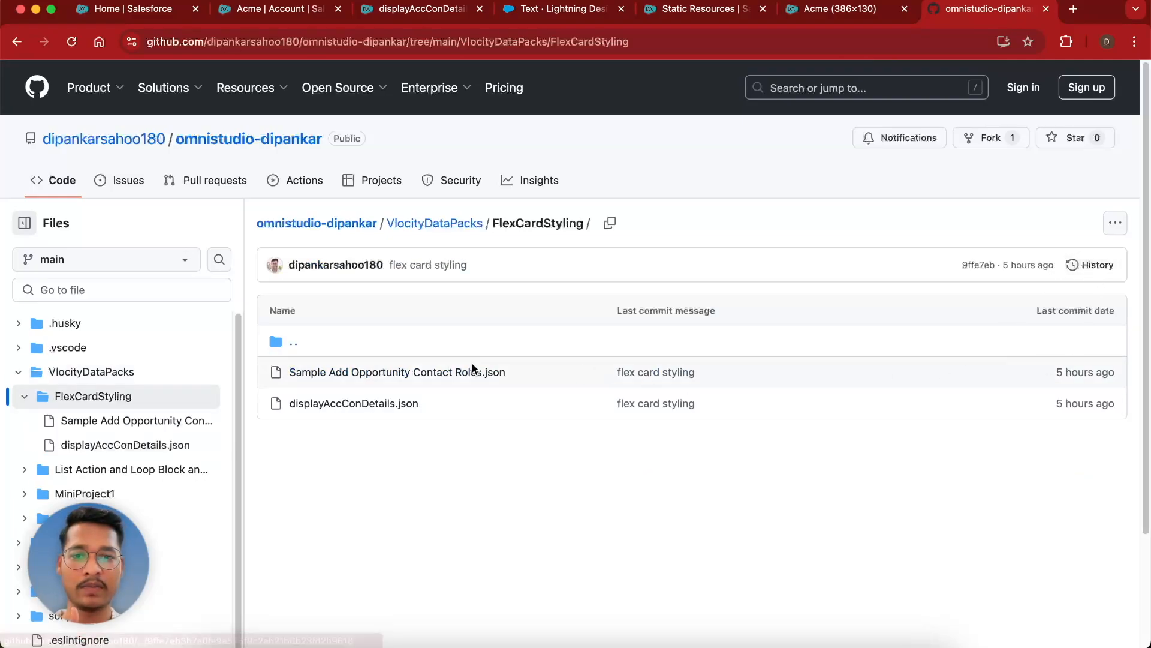
# - View the files Sample Add Opportunity Contact Roles.json and displayAccConDetails.json in the FlexCardStyling folder
pyautogui.click(444, 378)
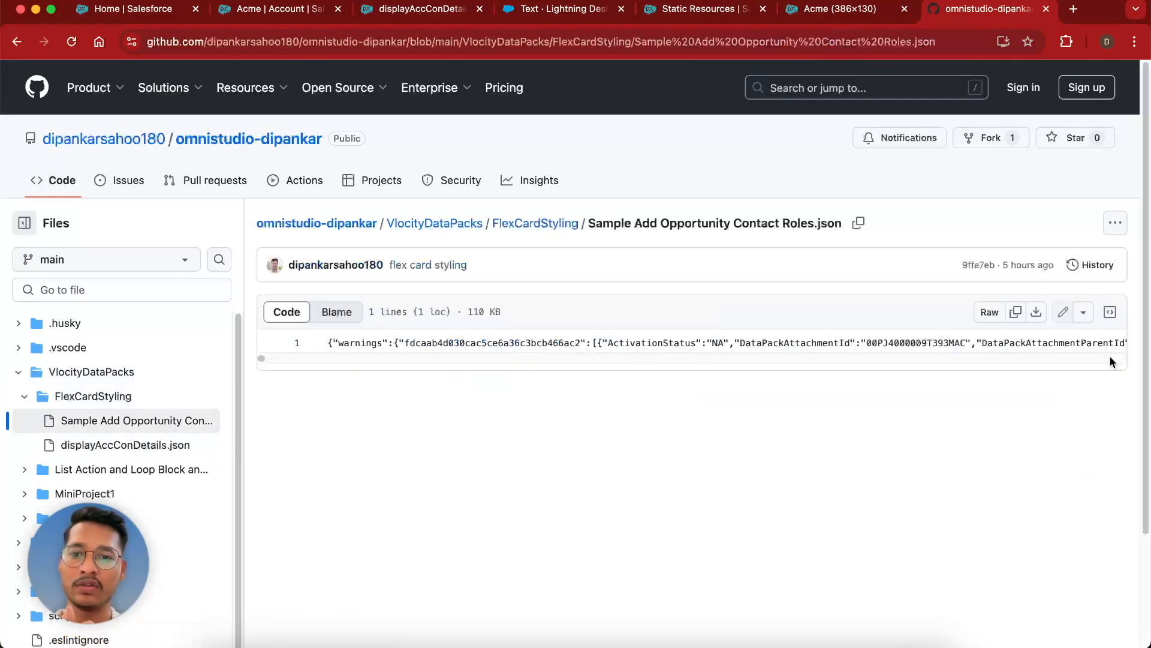
pyautogui.click(539, 226)
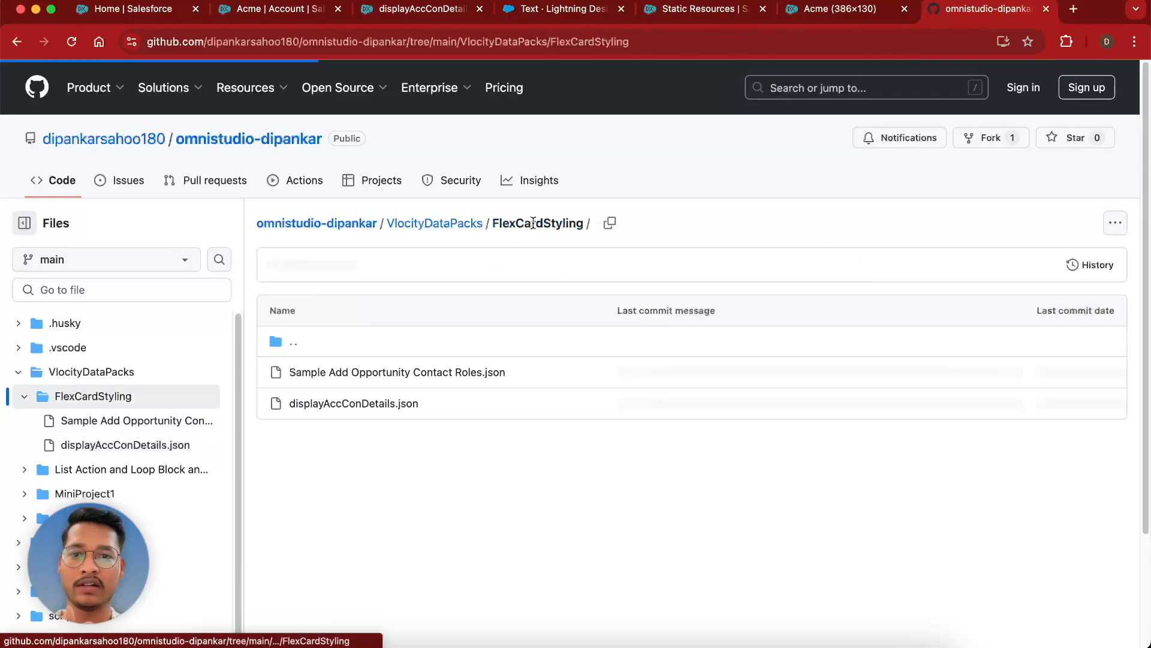
pyautogui.click(334, 403)
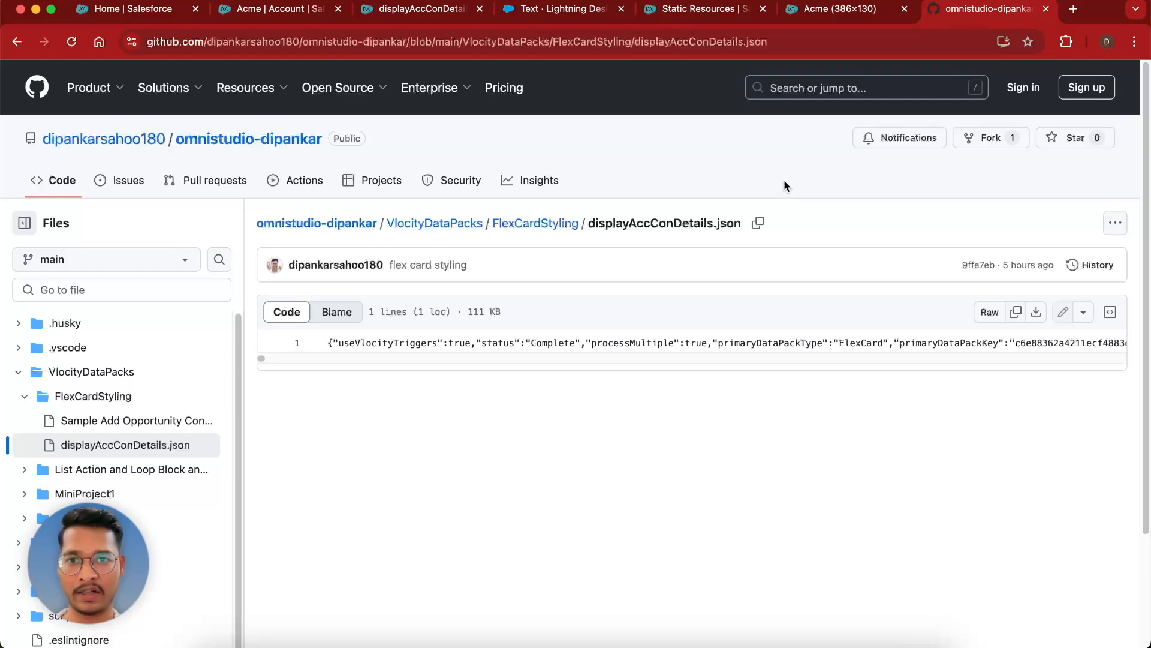
# - Return to the Acme account page and review the layout of the finished account and contacts card
pyautogui.click(267, 12)
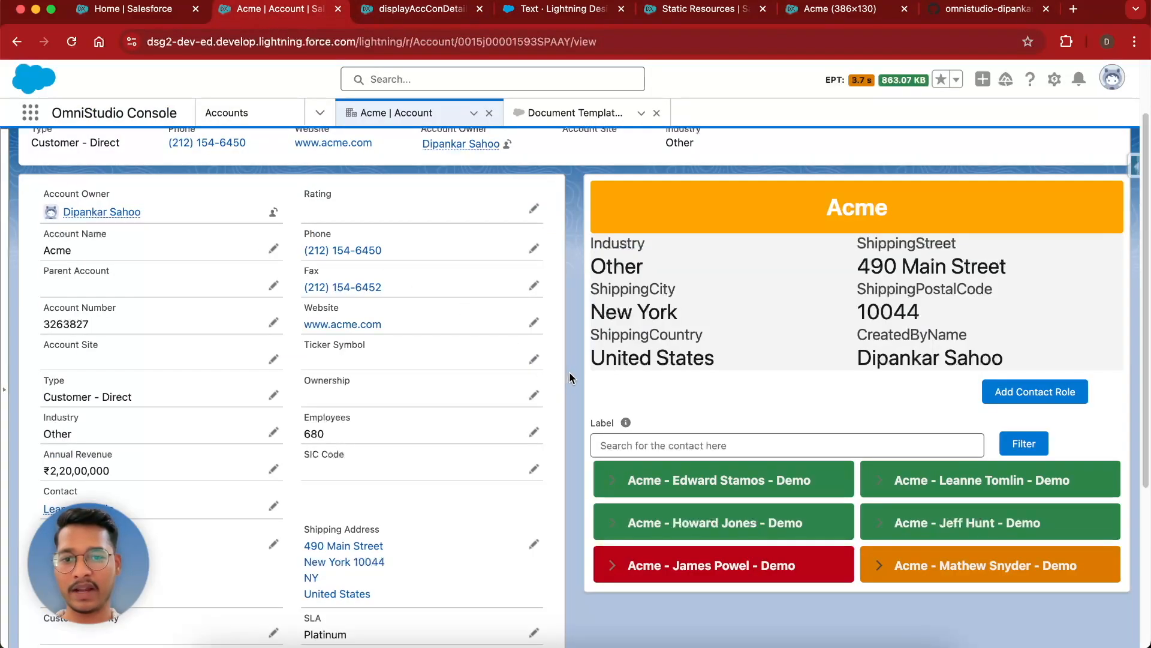
pyautogui.scroll(2, 569, 377)
pyautogui.scroll(-1, 570, 377)
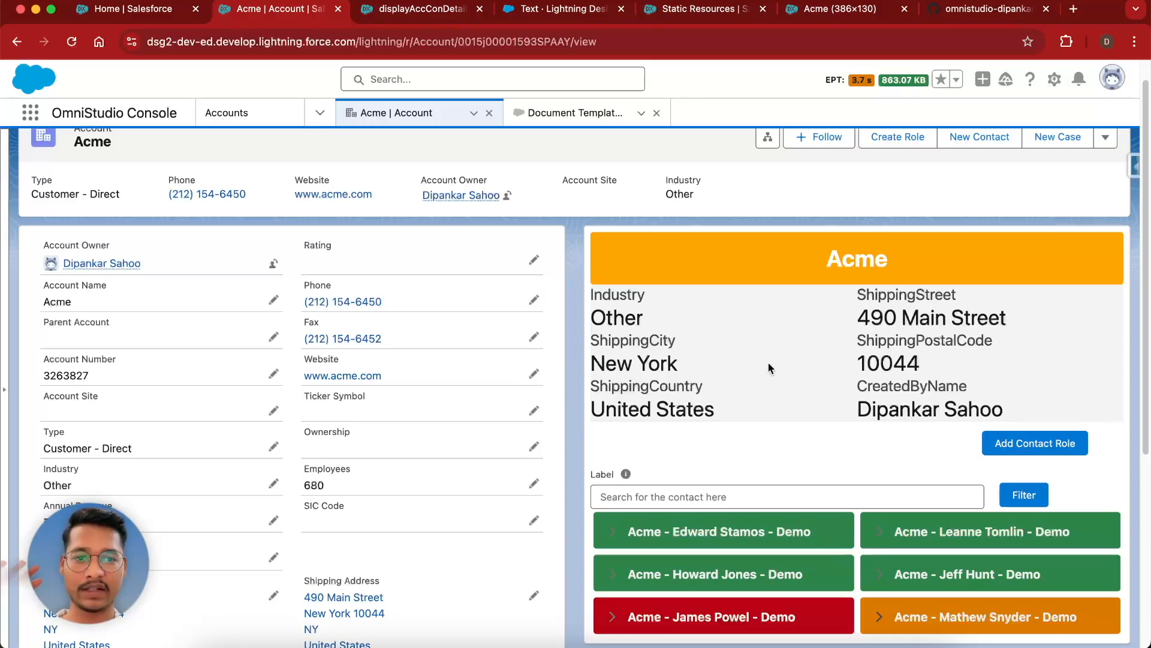
pyautogui.scroll(-1, 905, 399)
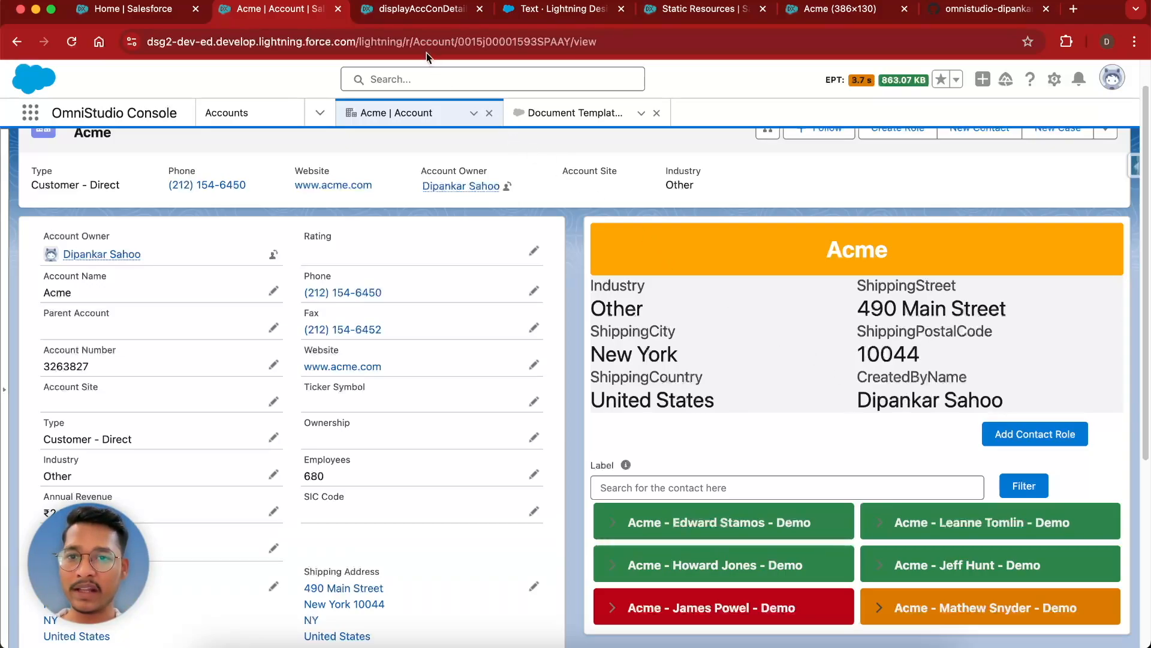
# - Show the original displayAccConDetails FlexCard in the OmniStudio designer and review its header
pyautogui.click(415, 9)
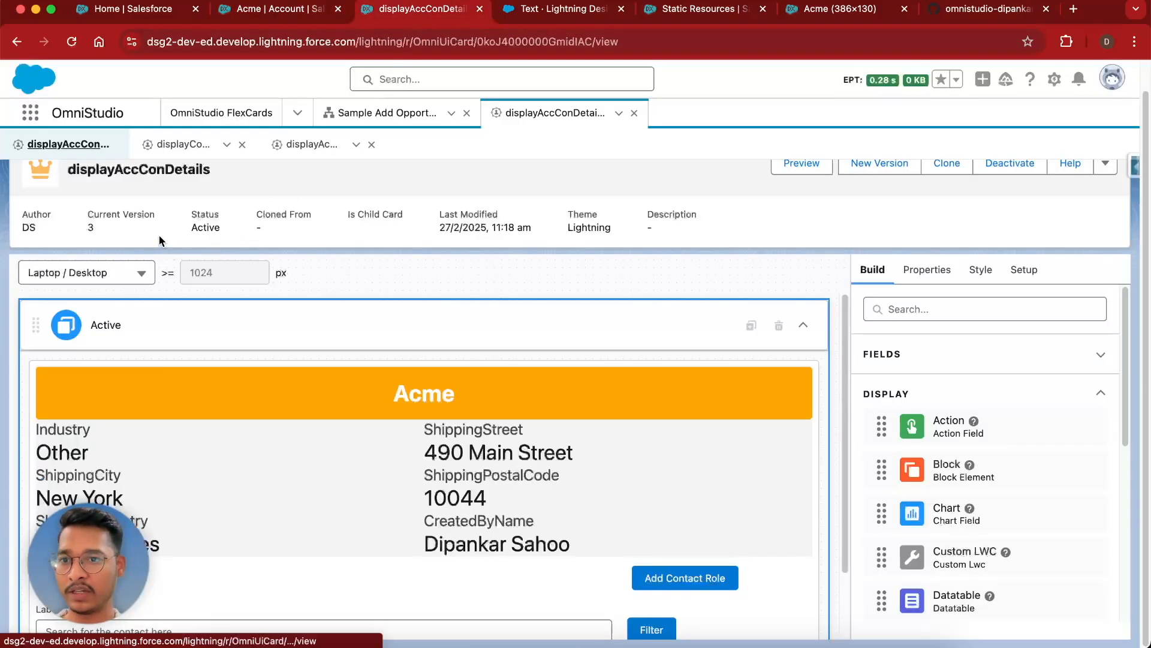
pyautogui.doubleClick(140, 174)
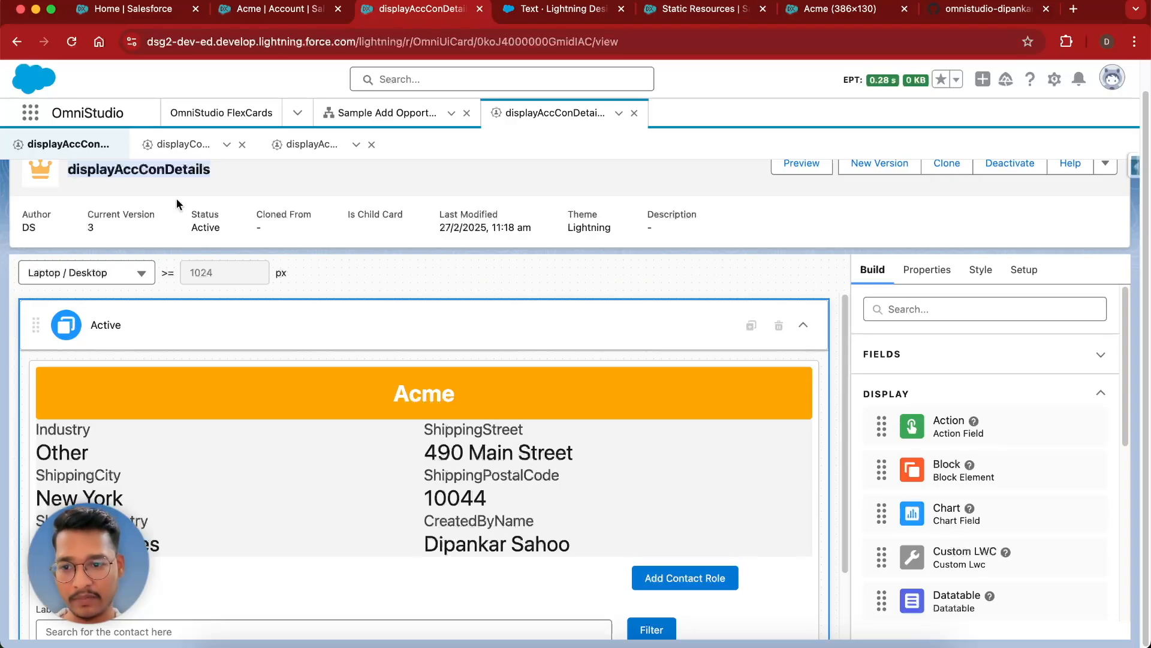
pyautogui.scroll(1, 876, 280)
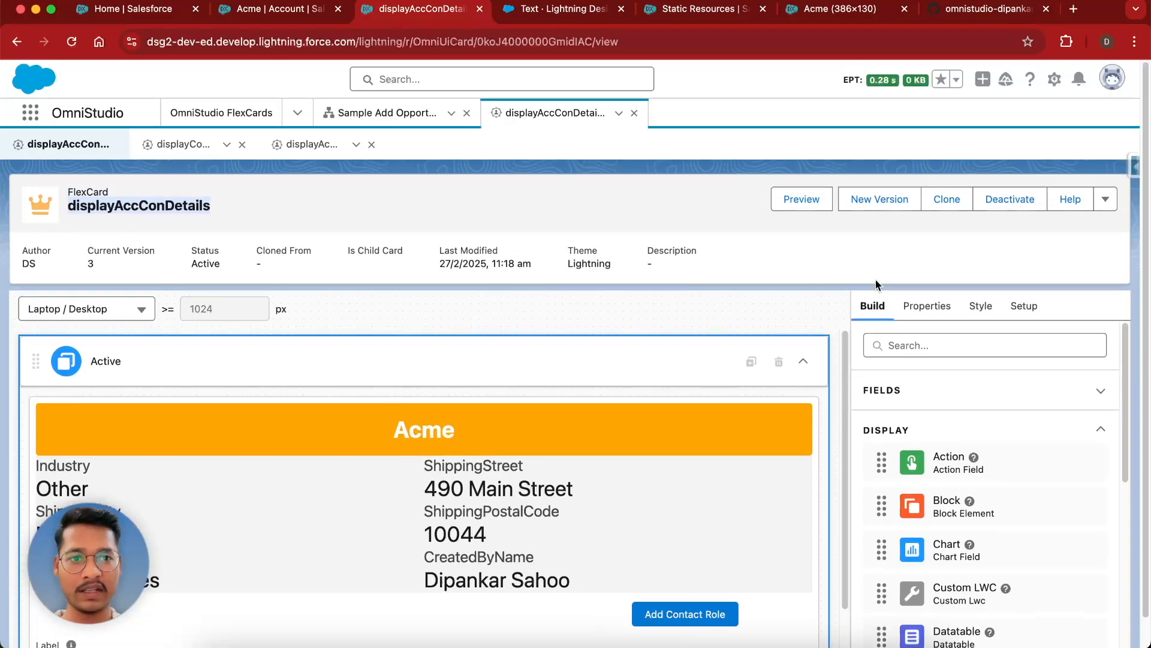
# - Open the displayAccConDetailsClone FlexCard, review its data source setup, and save and fetch the full JSON test results
pyautogui.click(304, 158)
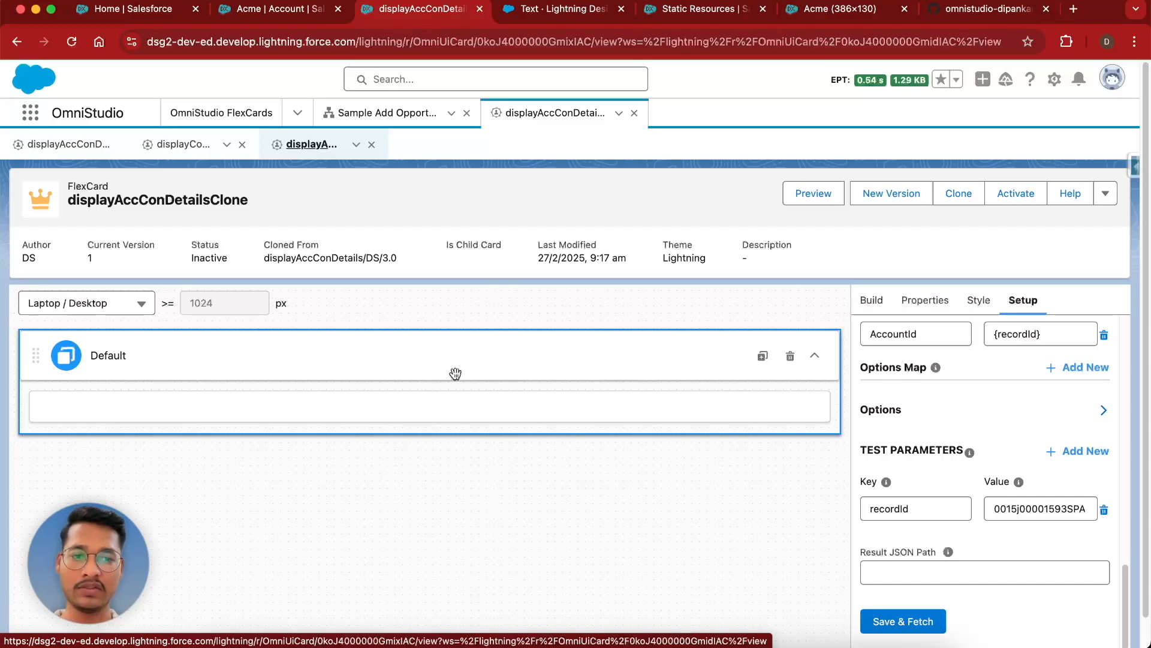
pyautogui.scroll(3, 966, 441)
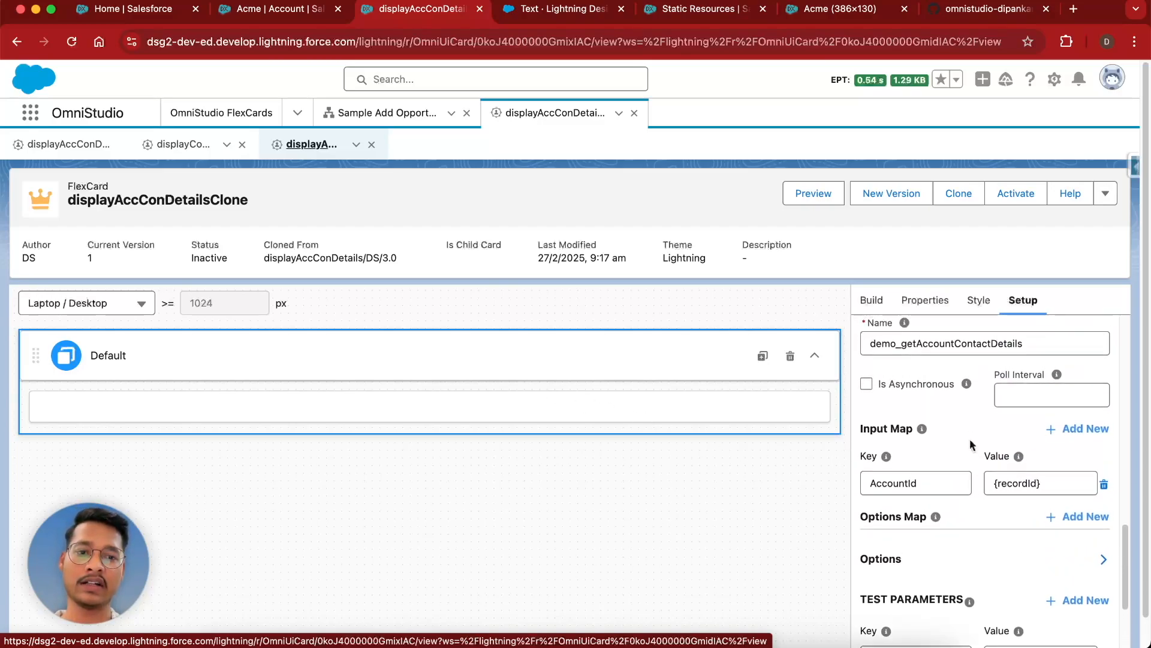
pyautogui.scroll(1, 970, 444)
pyautogui.scroll(-4, 968, 450)
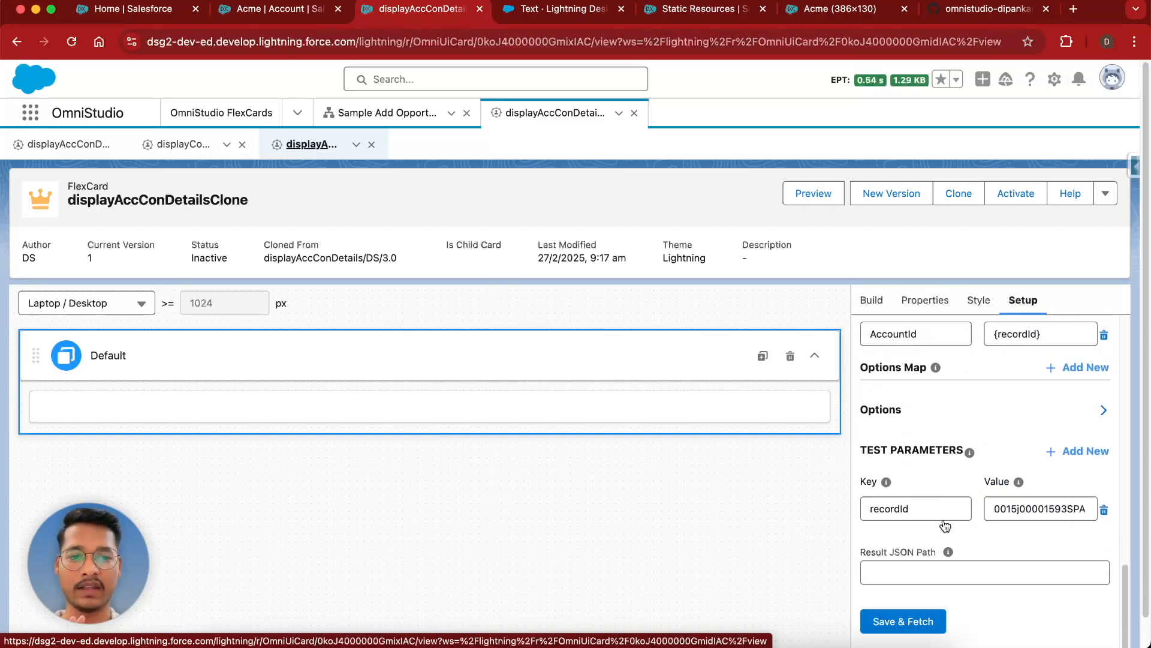
pyautogui.click(911, 624)
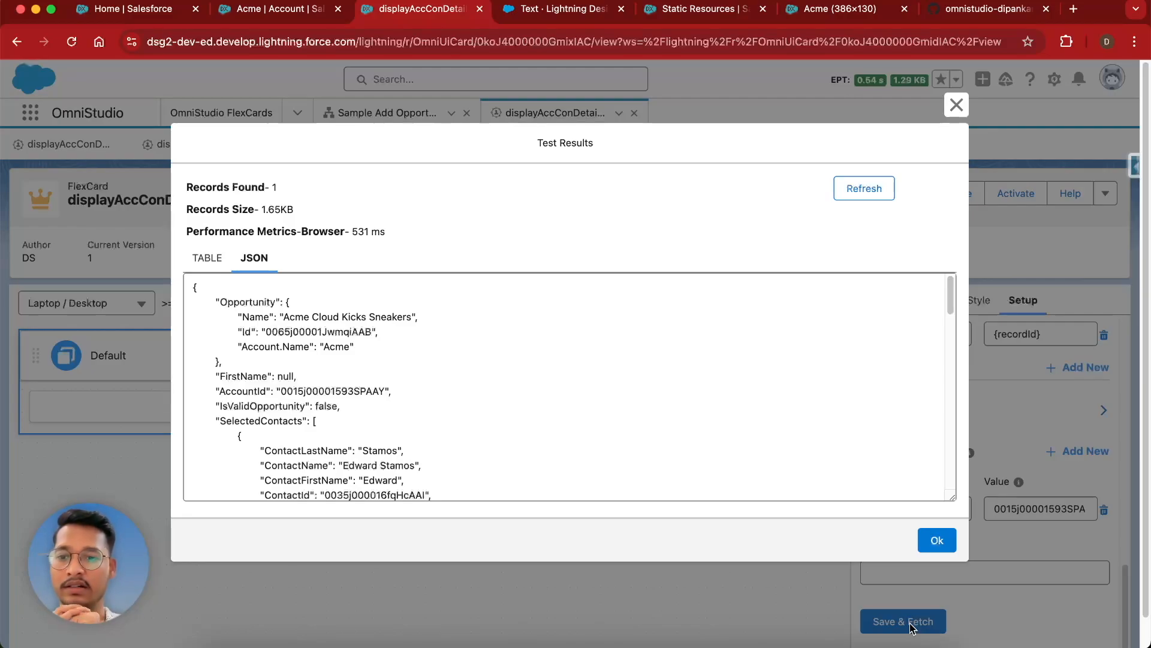
pyautogui.scroll(-15, 341, 380)
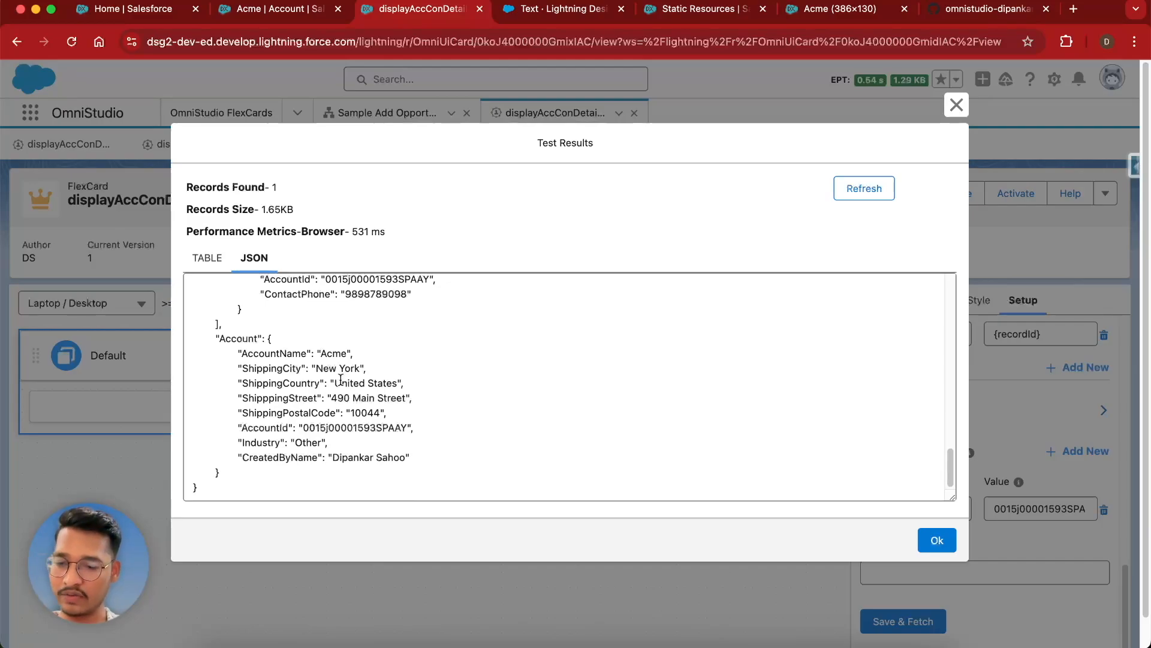
pyautogui.click(939, 541)
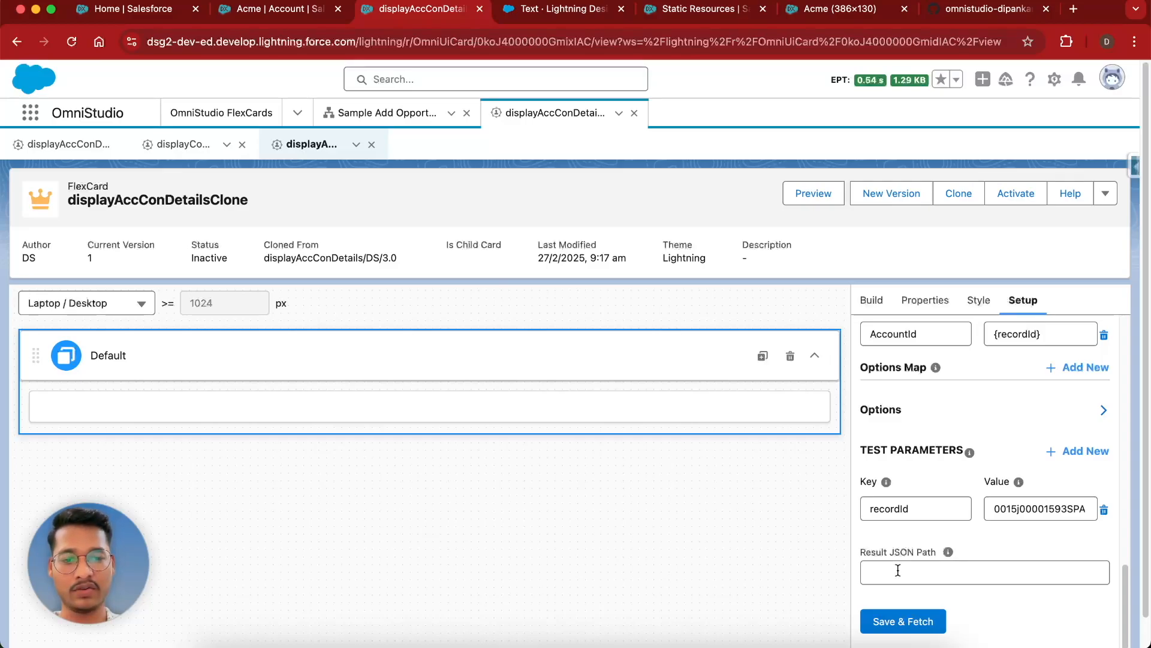
# - Set the data source's Result JSON Path to ["Account"], save and fetch, and check the returned account fields
pyautogui.click(897, 571)
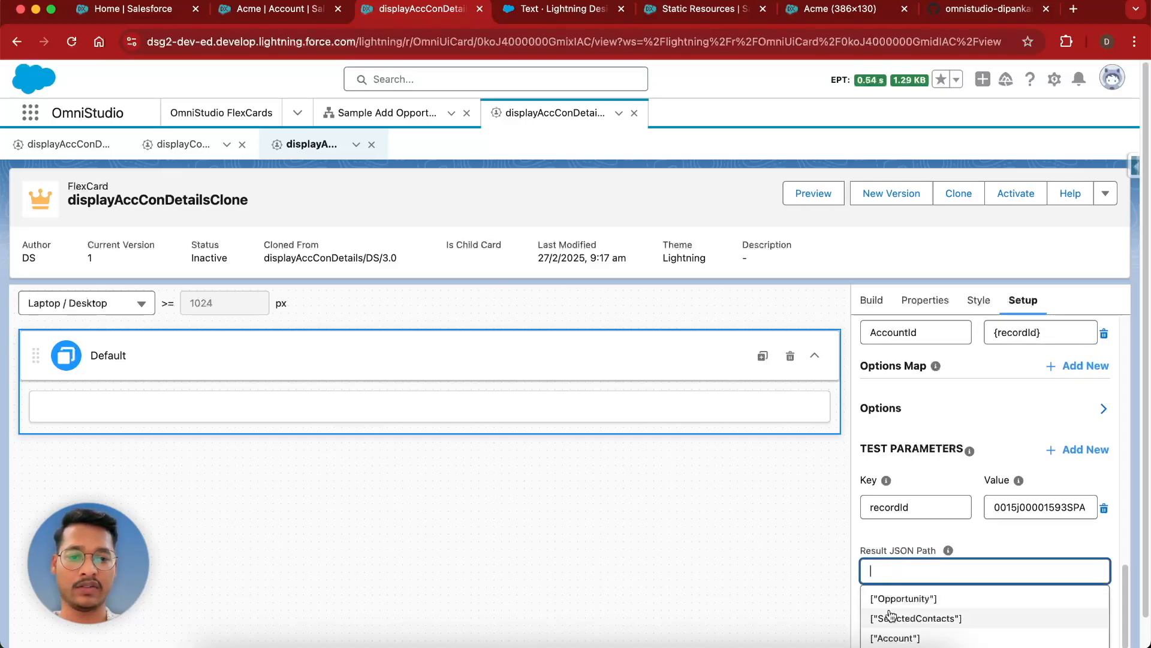
pyautogui.click(895, 637)
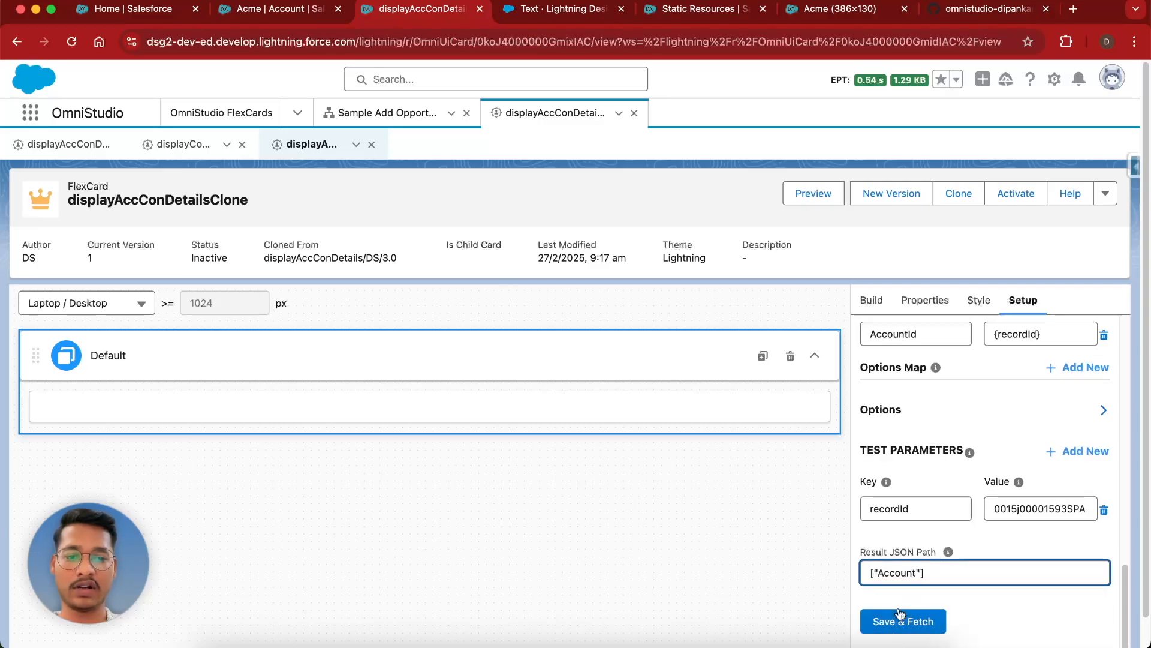
pyautogui.click(899, 618)
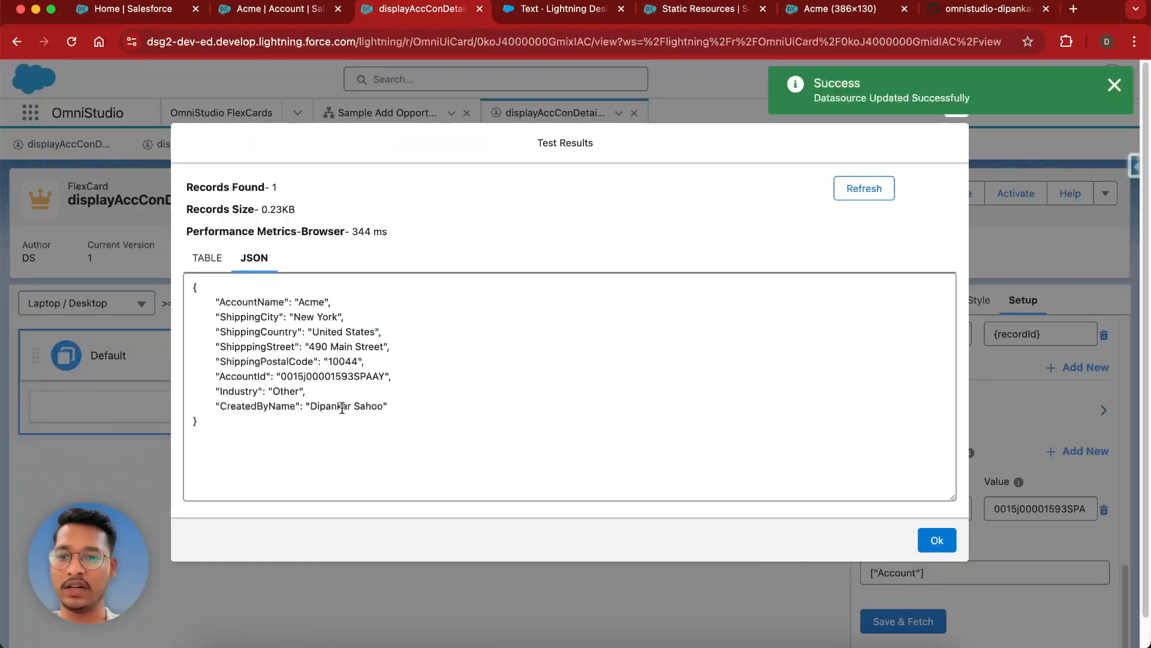
pyautogui.moveTo(389, 407); pyautogui.dragTo(198, 293)
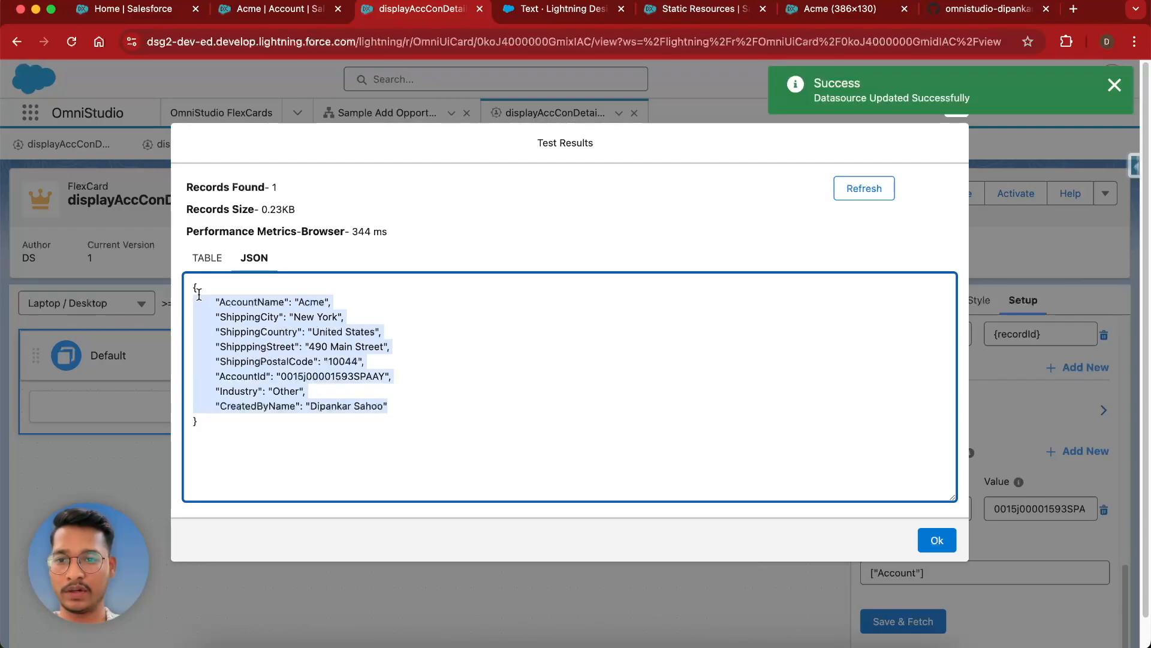
pyautogui.click(935, 541)
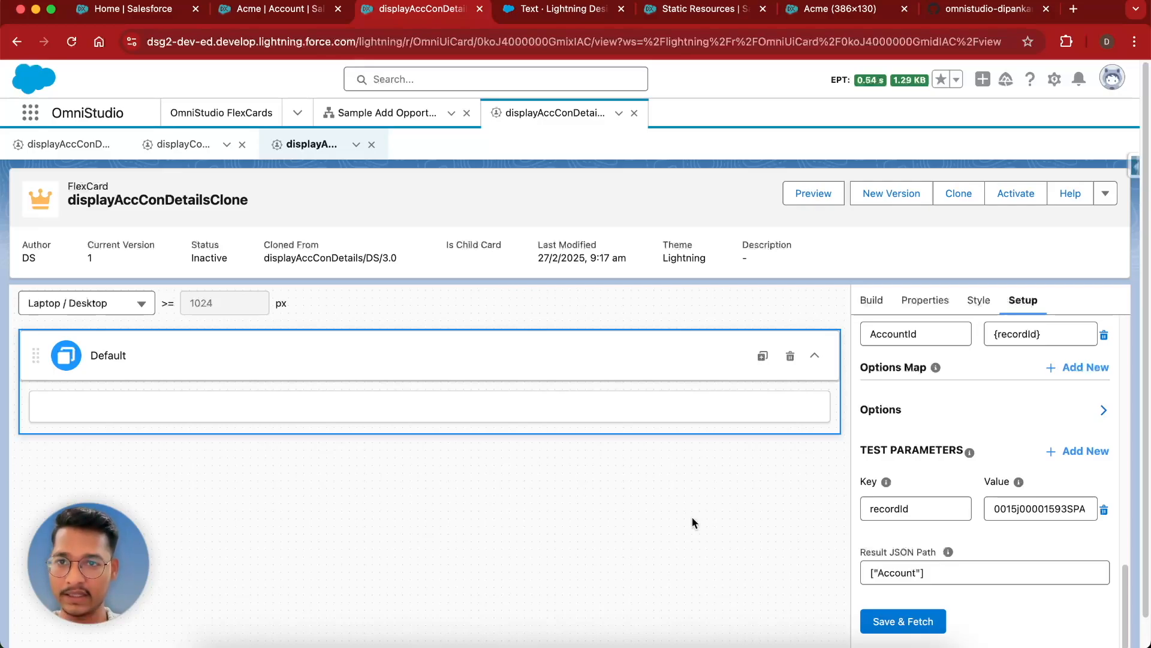
# - Check the finished card on the Acme account page and open the style settings for the clone's Default state
pyautogui.click(257, 11)
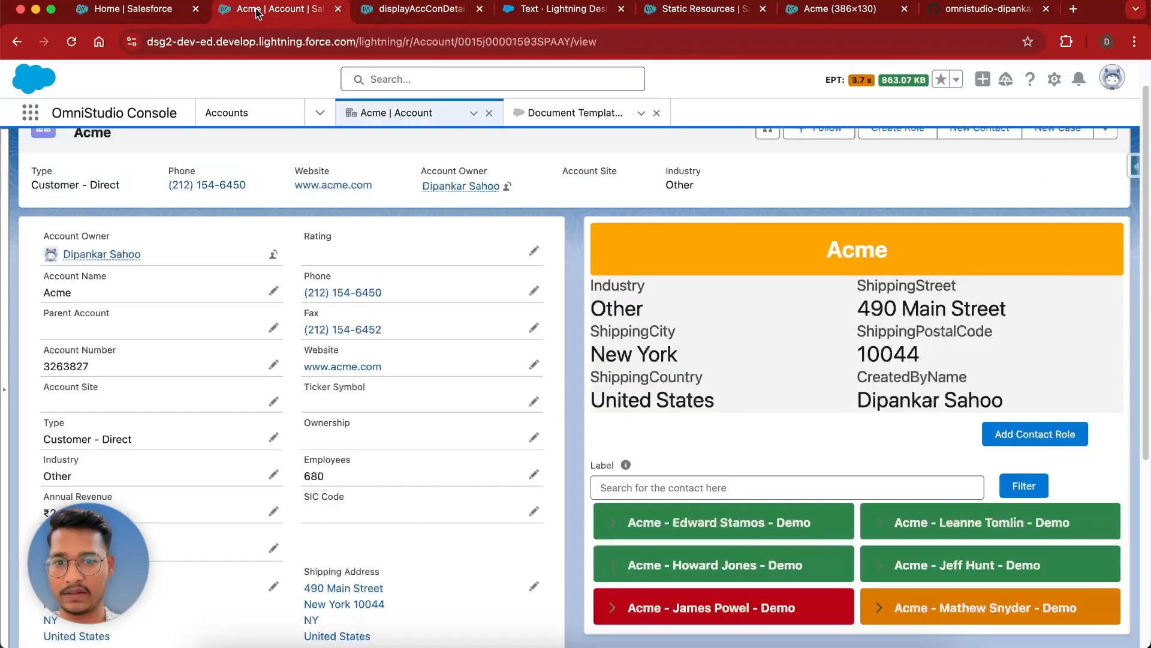
pyautogui.click(394, 10)
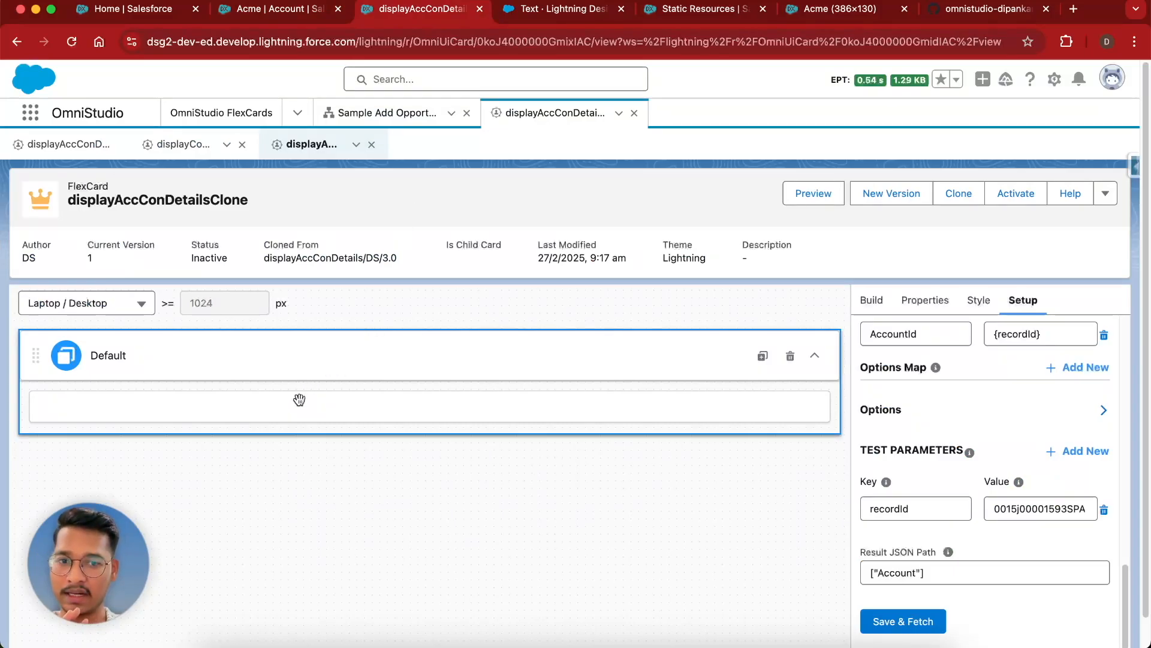
pyautogui.click(300, 400)
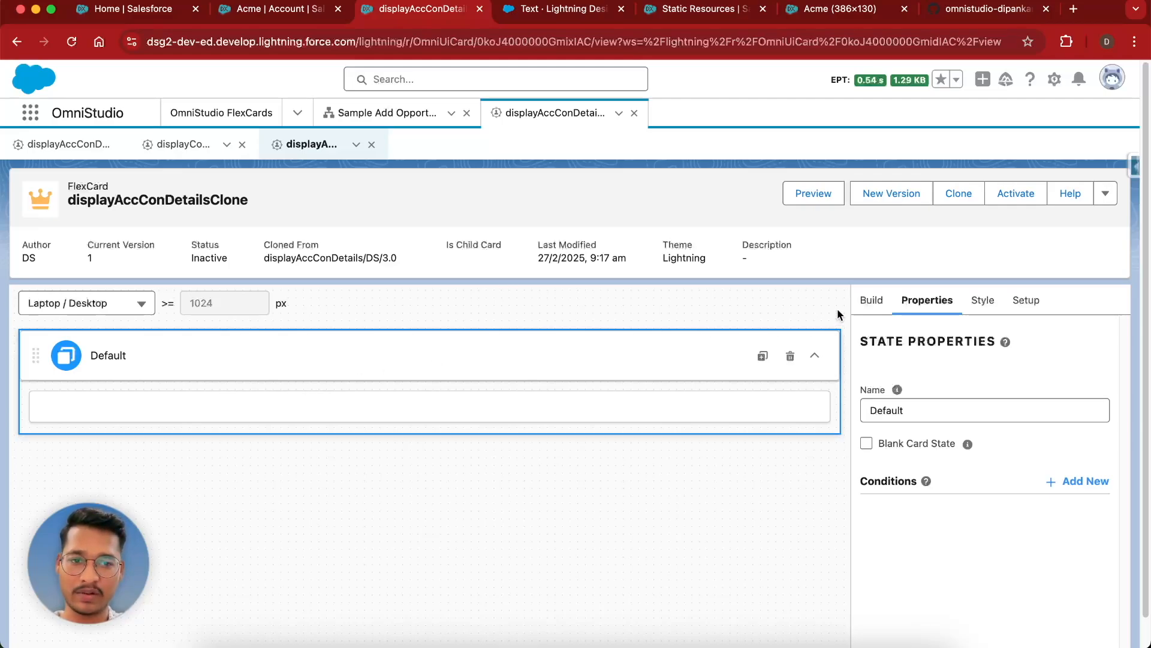
pyautogui.click(984, 298)
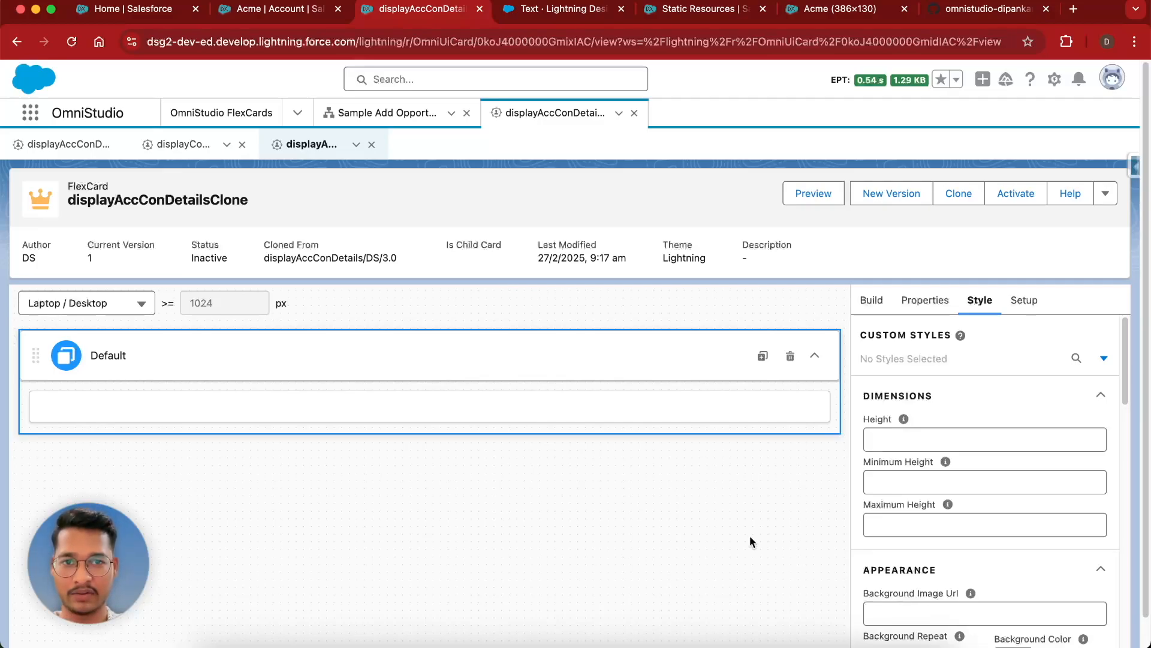
pyautogui.scroll(-1, 749, 535)
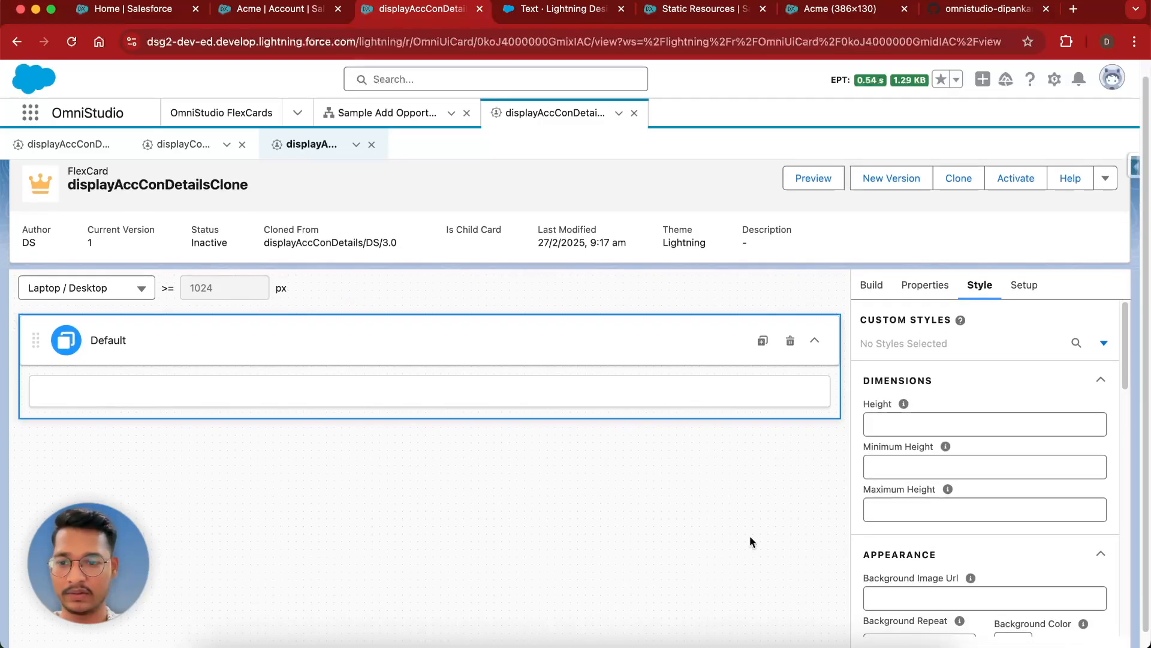
pyautogui.click(701, 12)
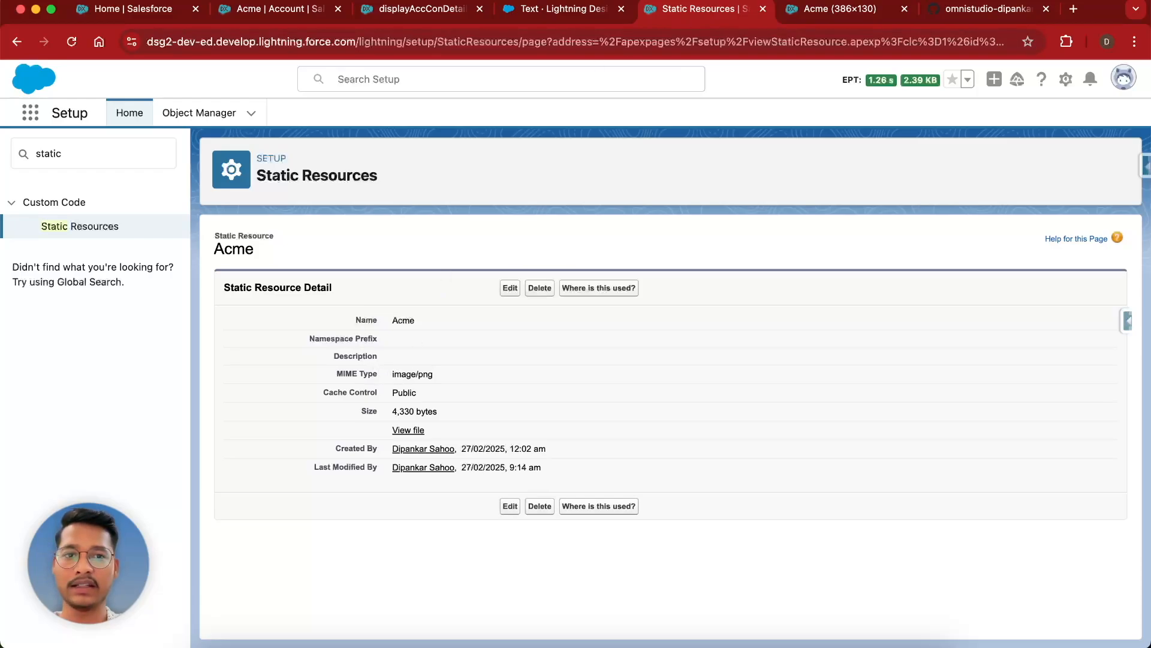
pyautogui.click(820, 11)
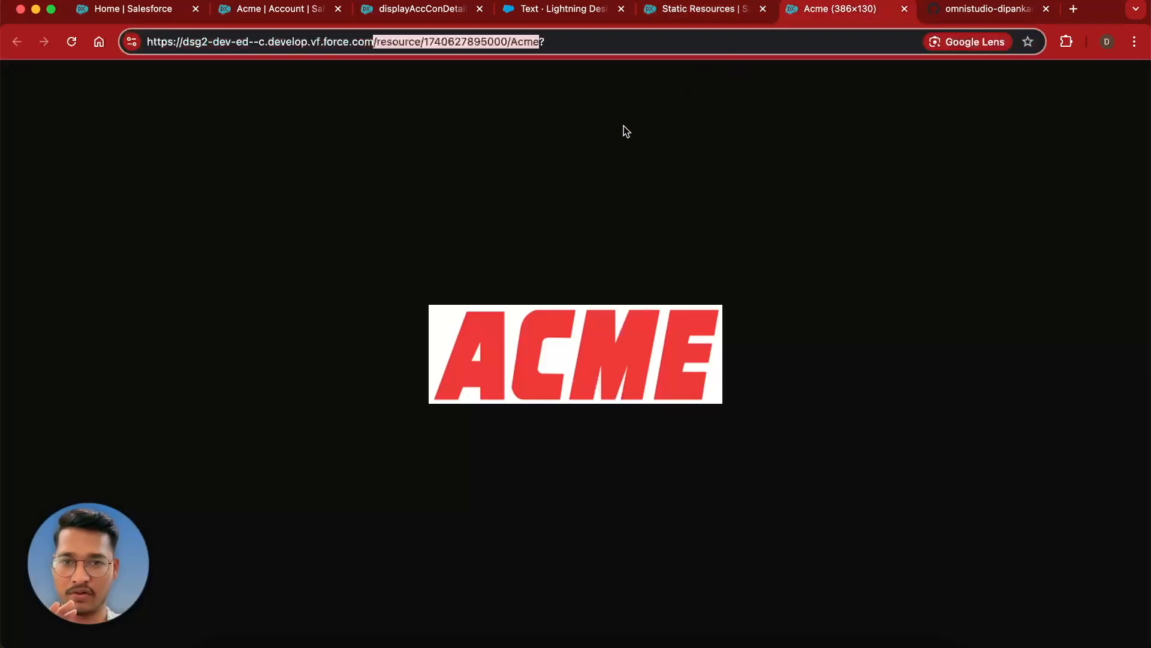
pyautogui.click(581, 68)
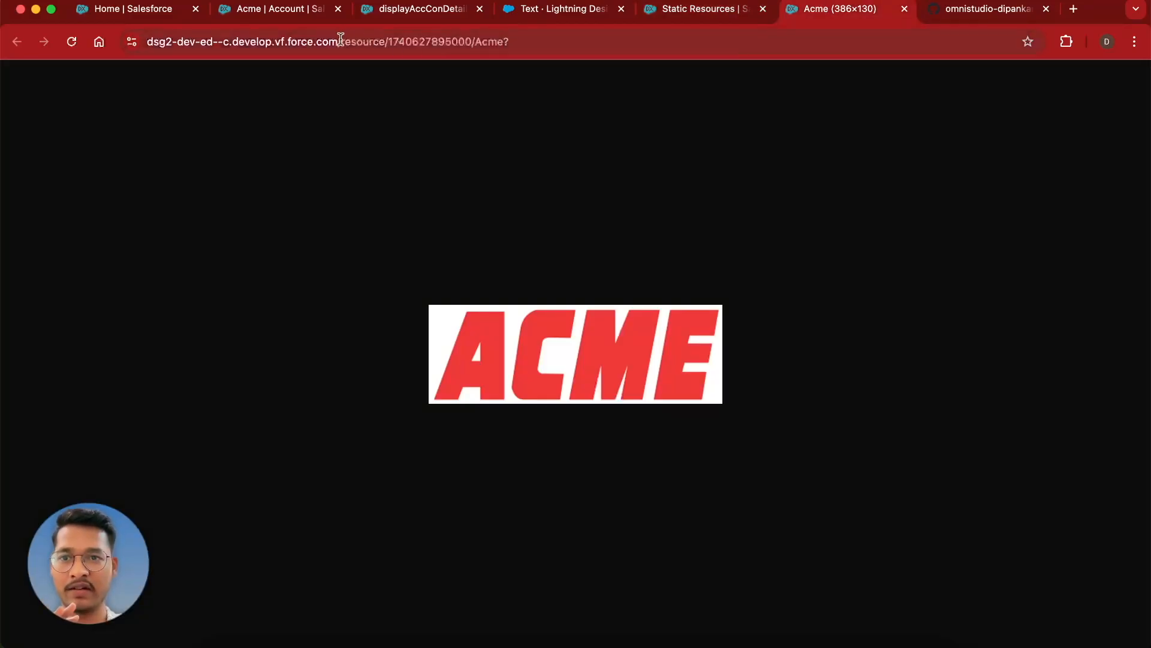
pyautogui.moveTo(341, 41); pyautogui.dragTo(507, 49)
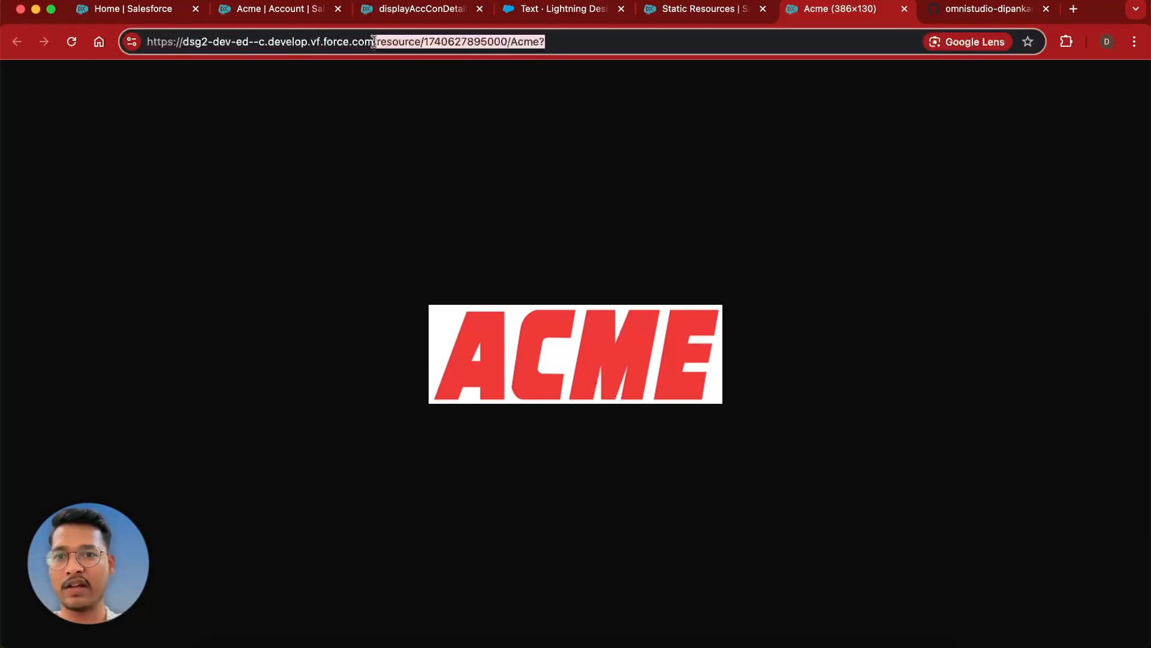
pyautogui.click(374, 42)
pyautogui.moveTo(376, 45); pyautogui.dragTo(537, 50)
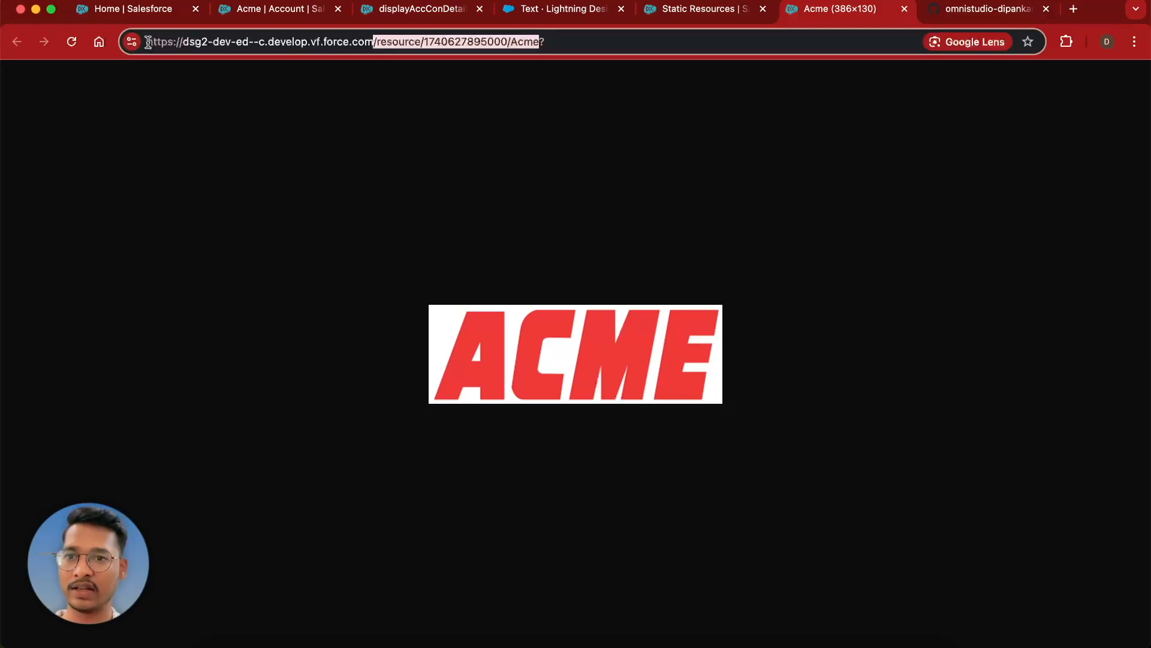
pyautogui.click(374, 44)
pyautogui.moveTo(372, 43); pyautogui.dragTo(541, 43)
pyautogui.press('super+c')
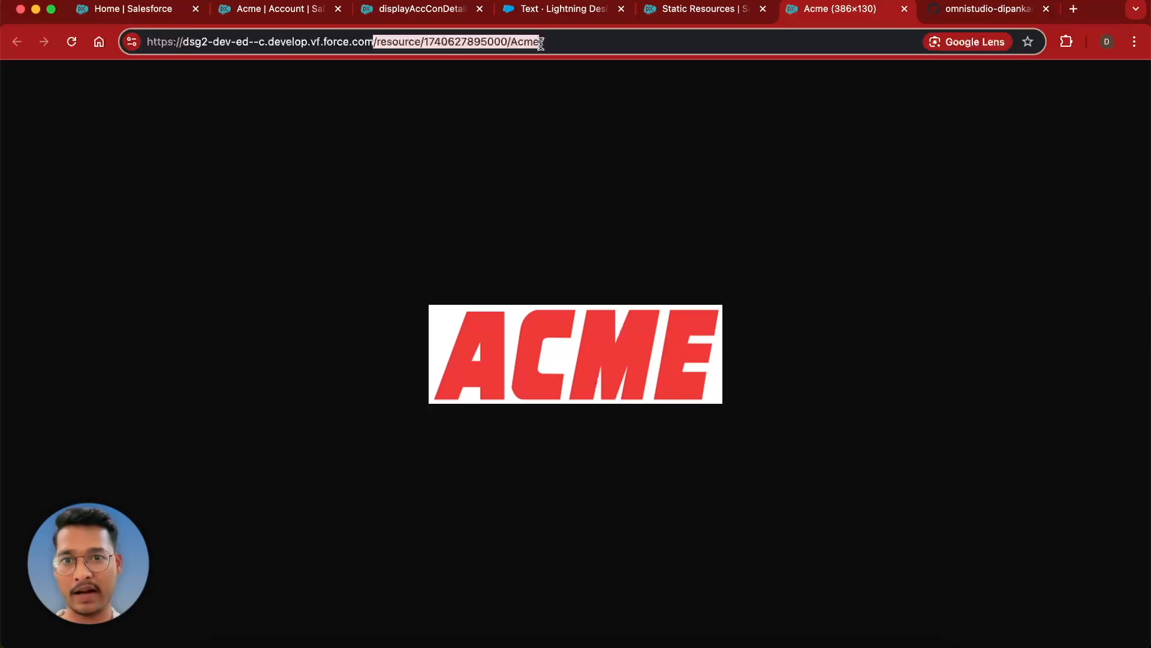
pyautogui.click(418, 7)
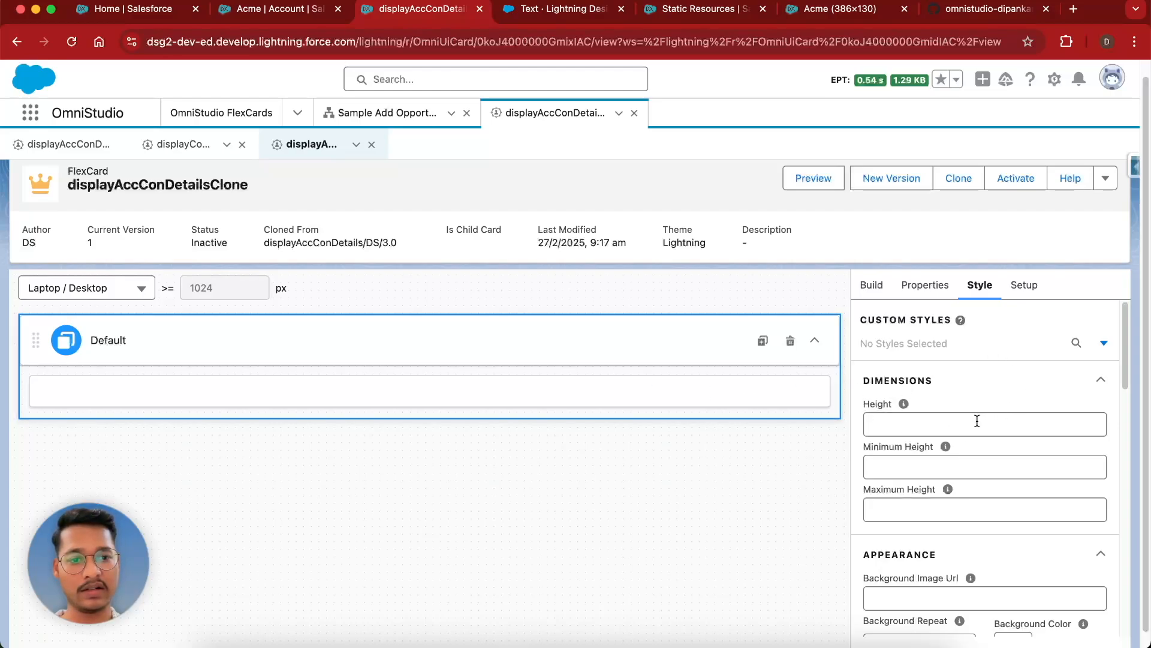
pyautogui.scroll(-3, 977, 421)
pyautogui.click(911, 426)
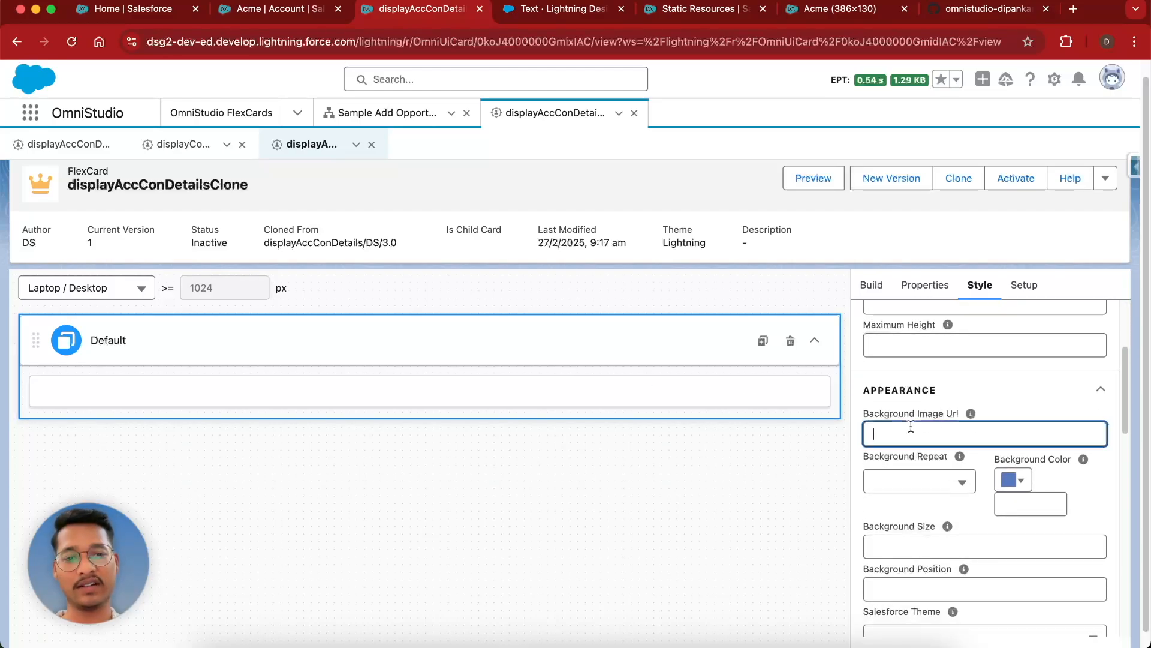
pyautogui.press('super+v')
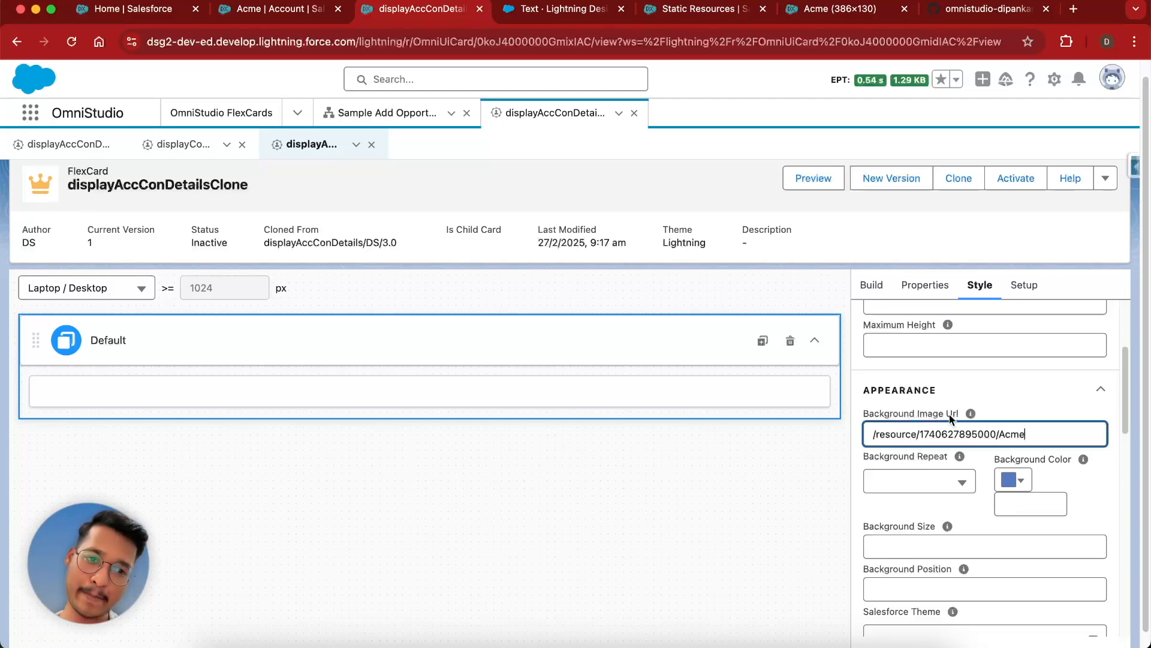
pyautogui.click(1014, 400)
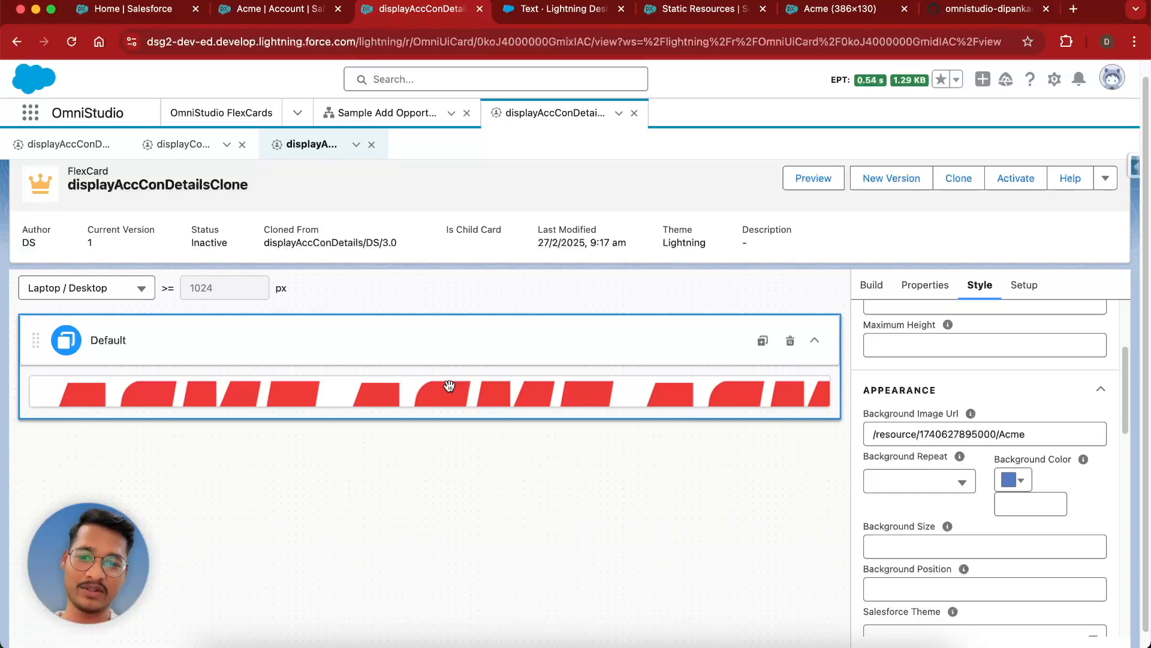
# - Set the background image's repeat to no-repeat and its size to contain
pyautogui.click(907, 486)
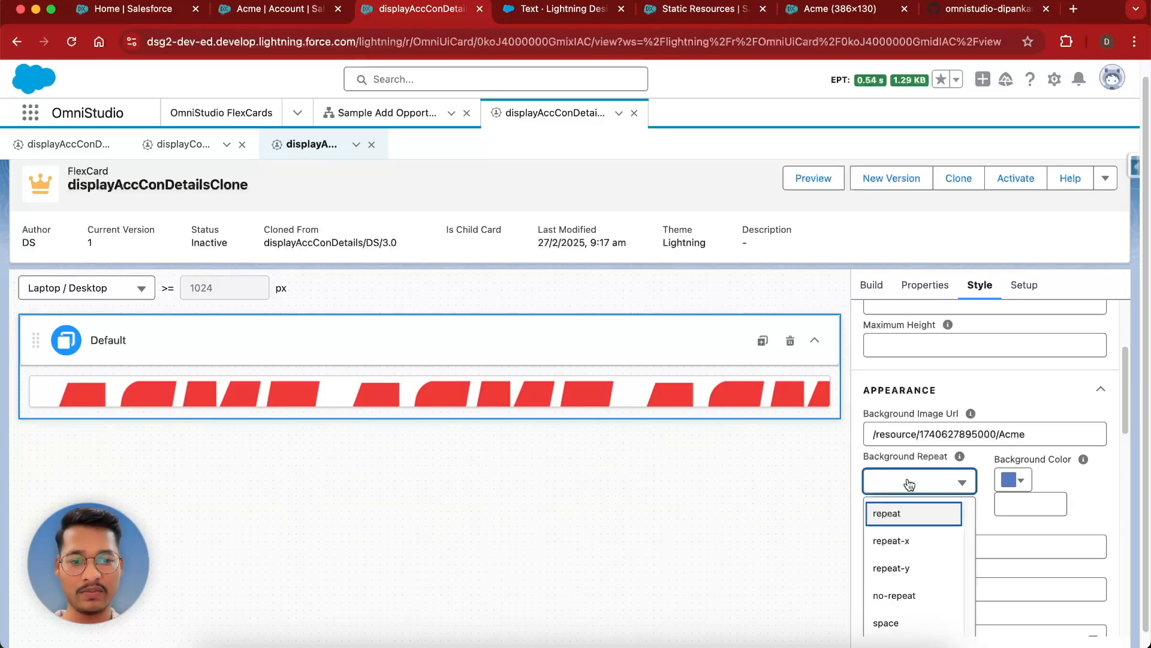
pyautogui.click(908, 594)
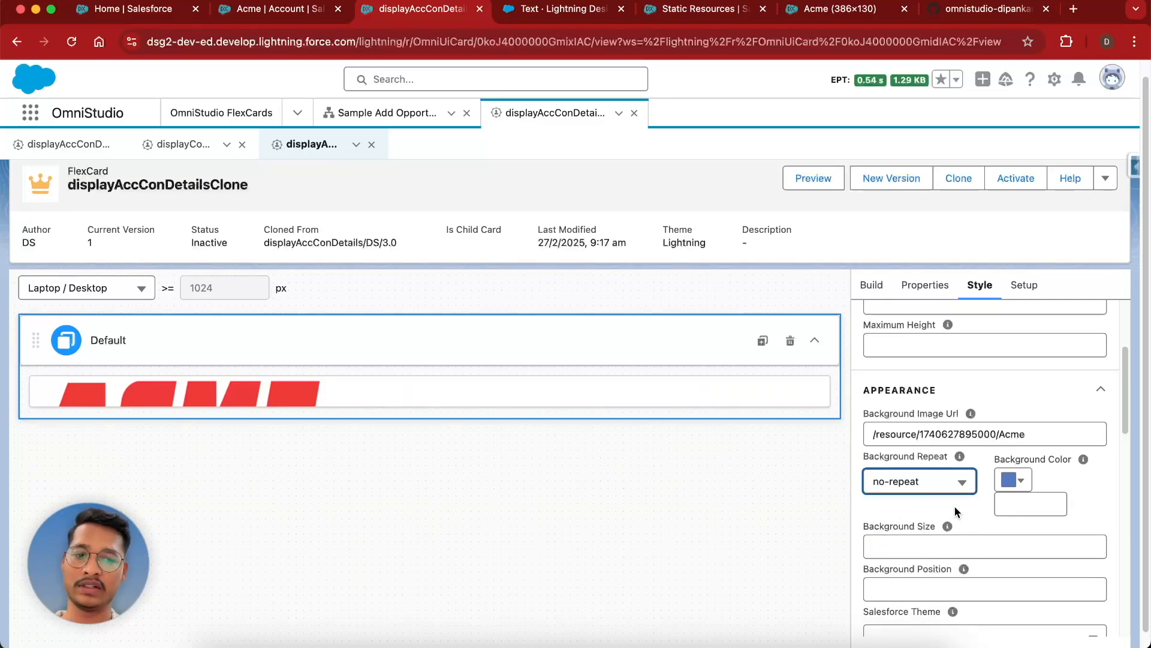
pyautogui.scroll(-2, 957, 503)
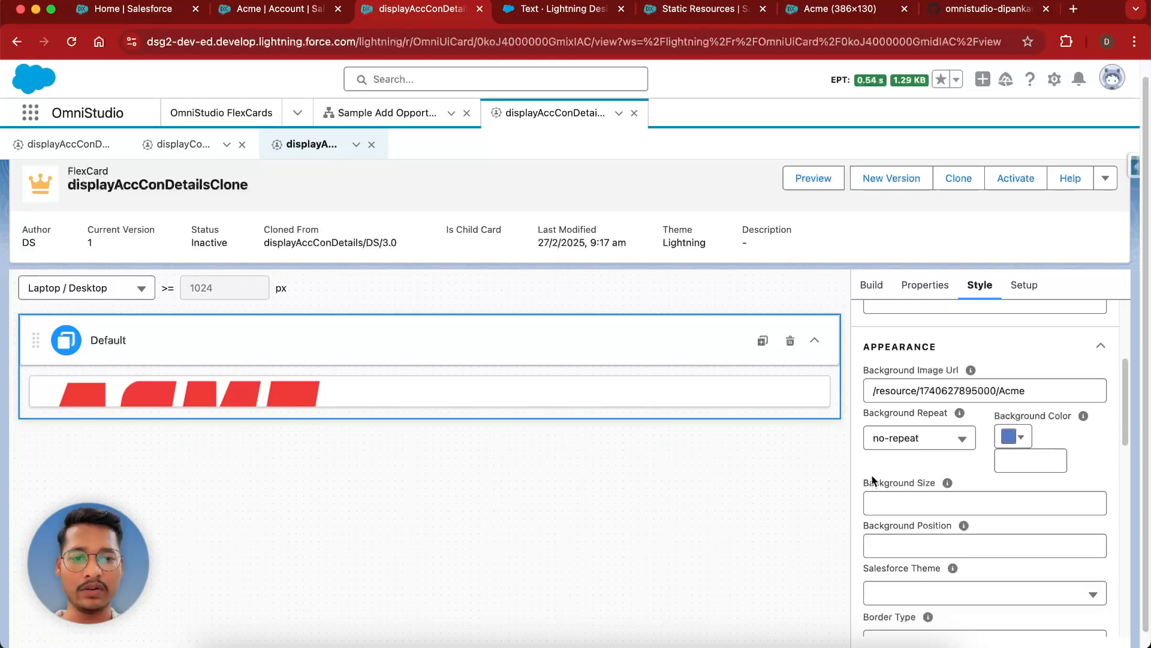
pyautogui.scroll(-1, 970, 466)
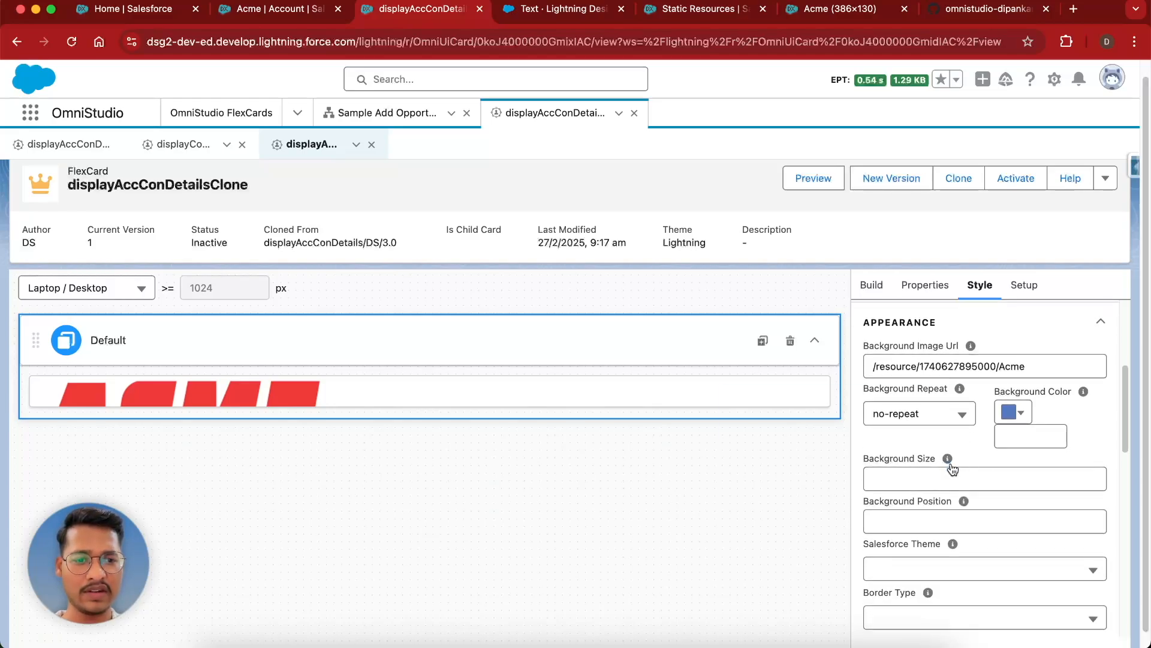
pyautogui.moveTo(948, 460)
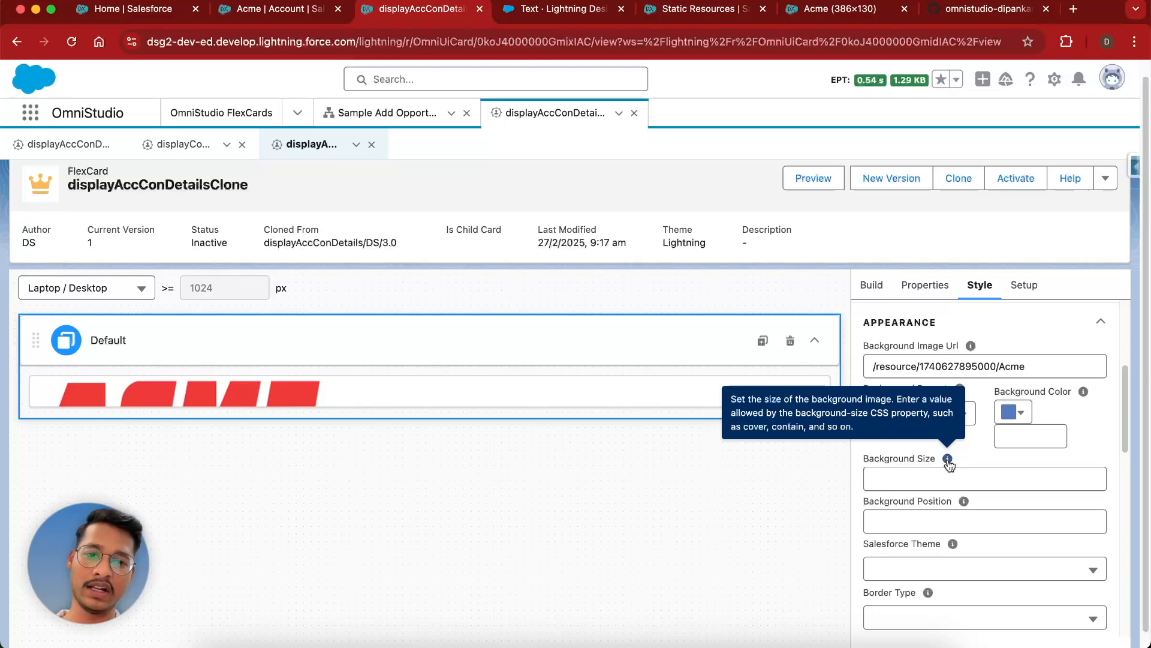
pyautogui.click(901, 477)
pyautogui.write('contain')
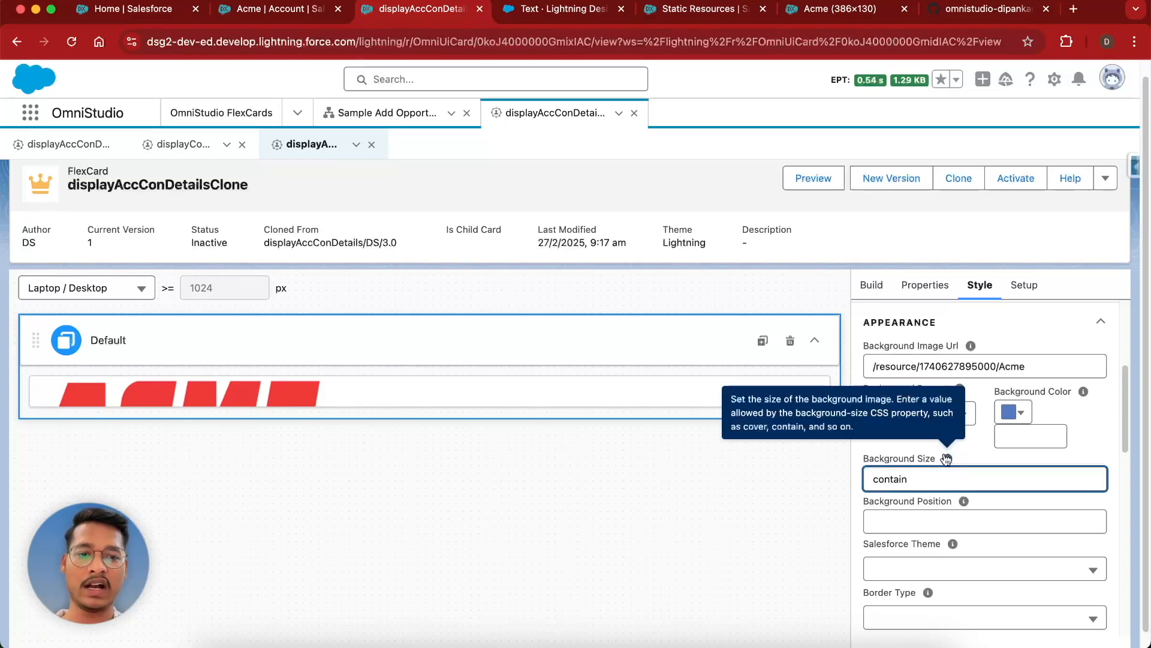
pyautogui.click(984, 448)
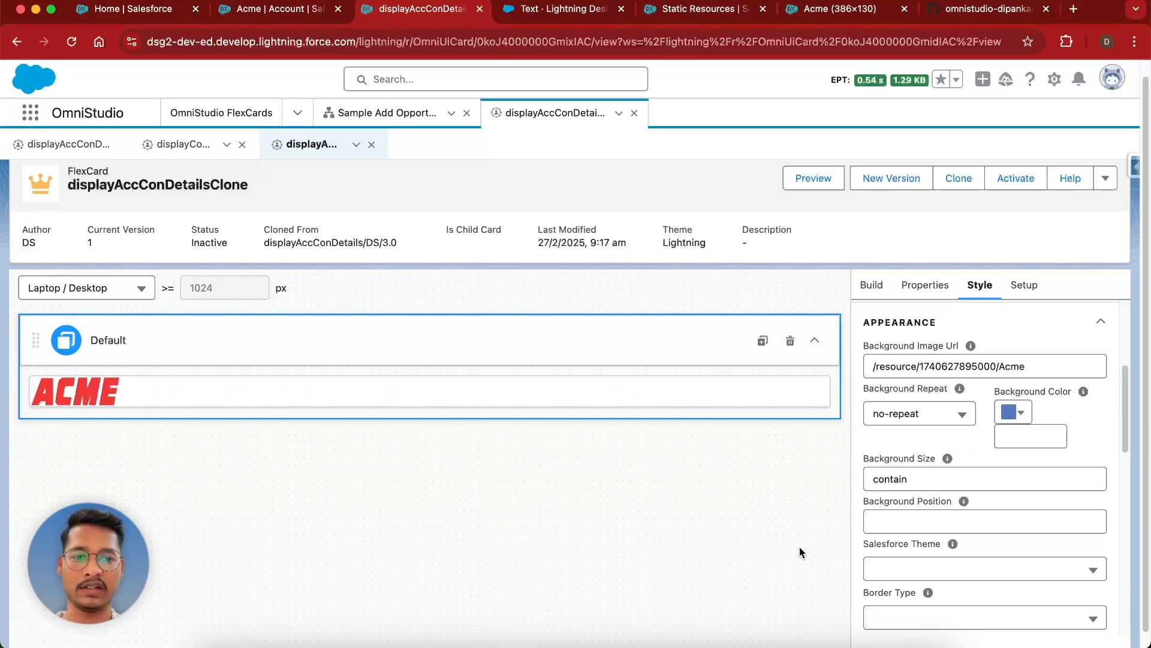
# - Try the background image position center on the Default state
pyautogui.moveTo(964, 503)
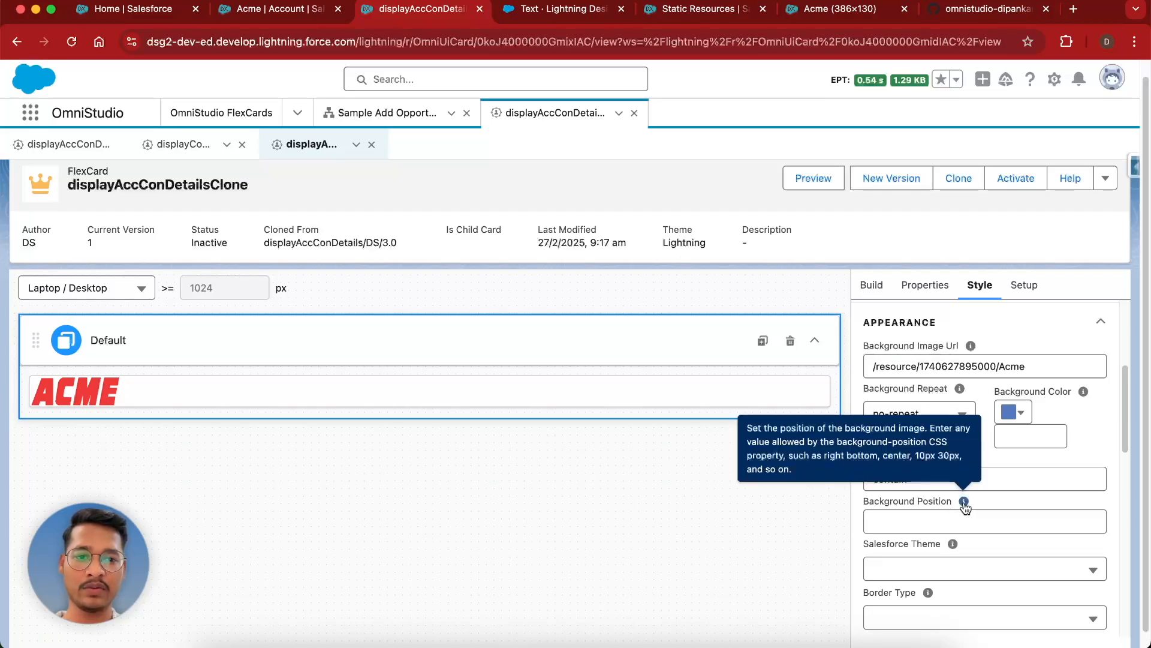
pyautogui.click(911, 522)
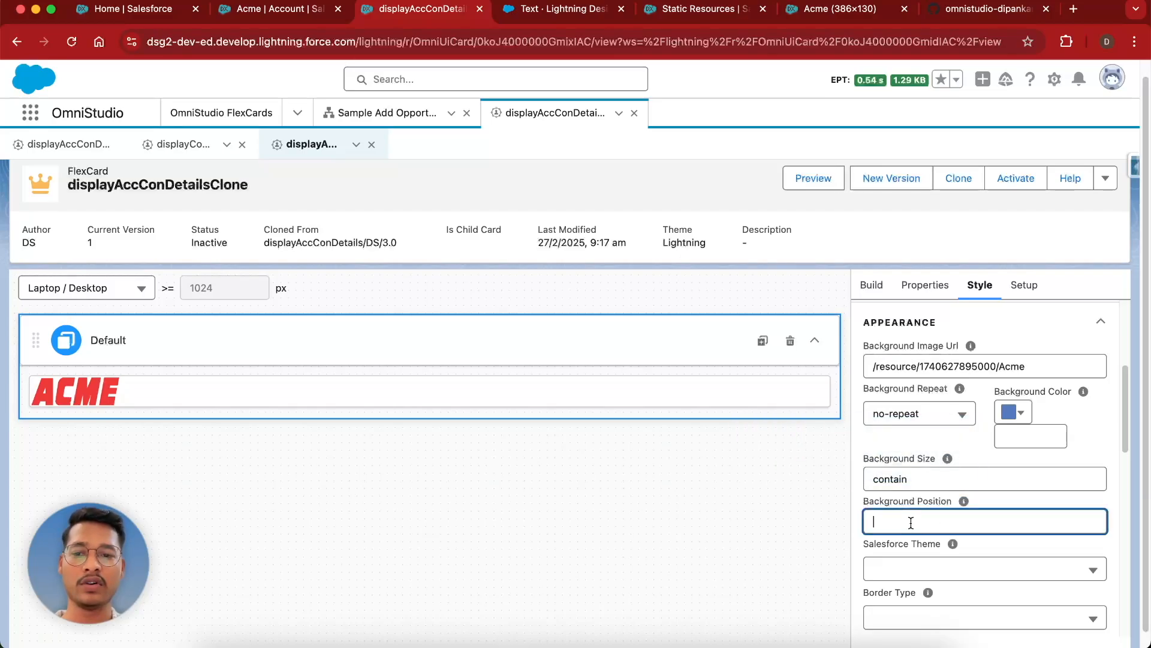
pyautogui.write('center')
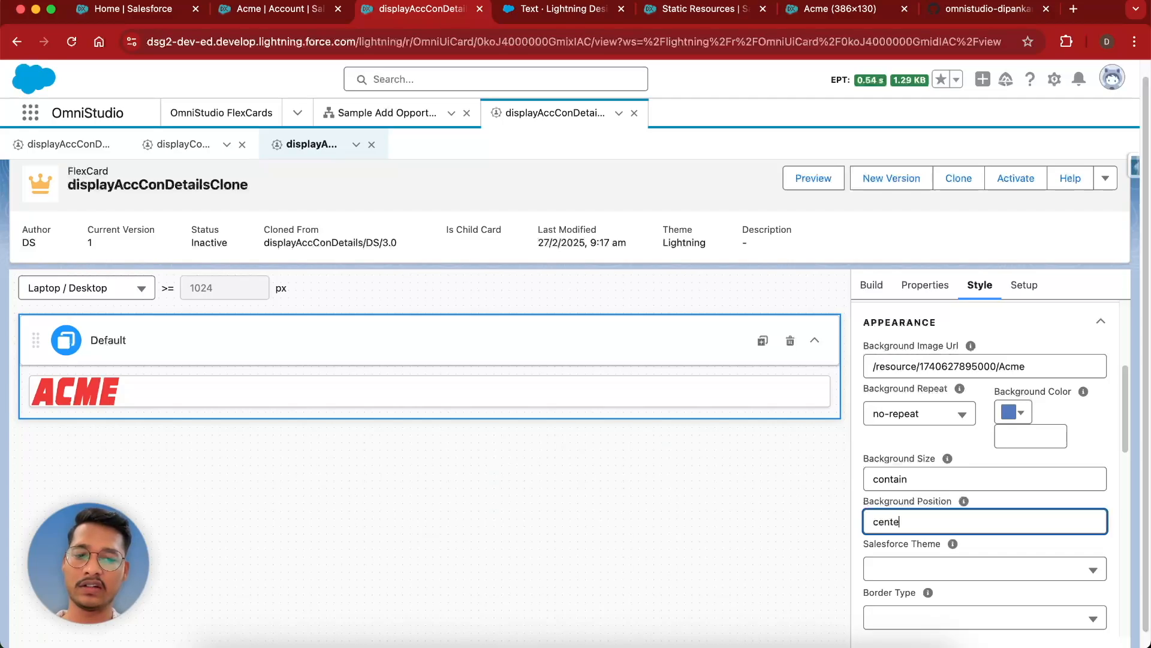
pyautogui.click(1027, 503)
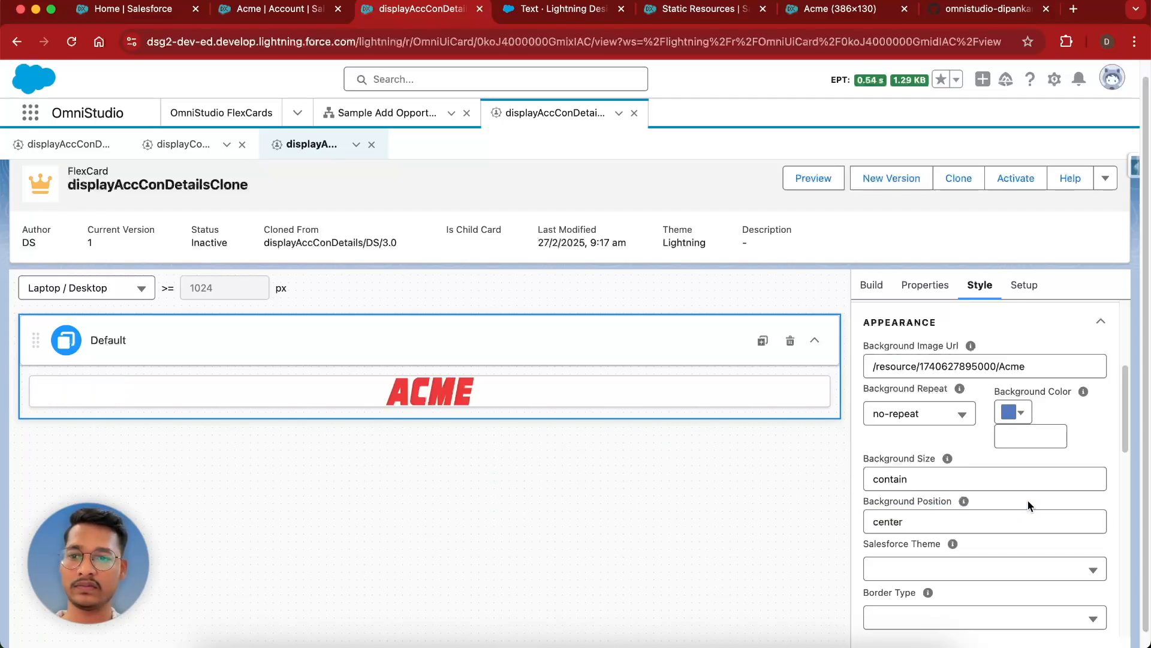
# - Set the Default state's background image position to right
pyautogui.doubleClick(898, 521)
pyautogui.write('right')
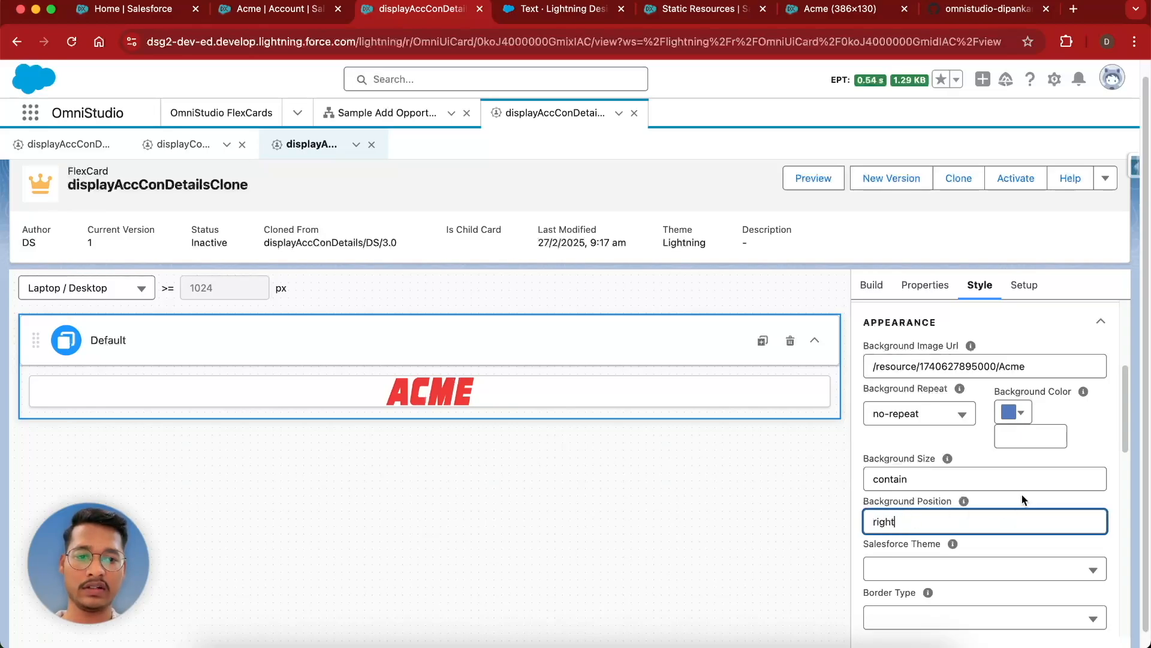
pyautogui.click(1024, 500)
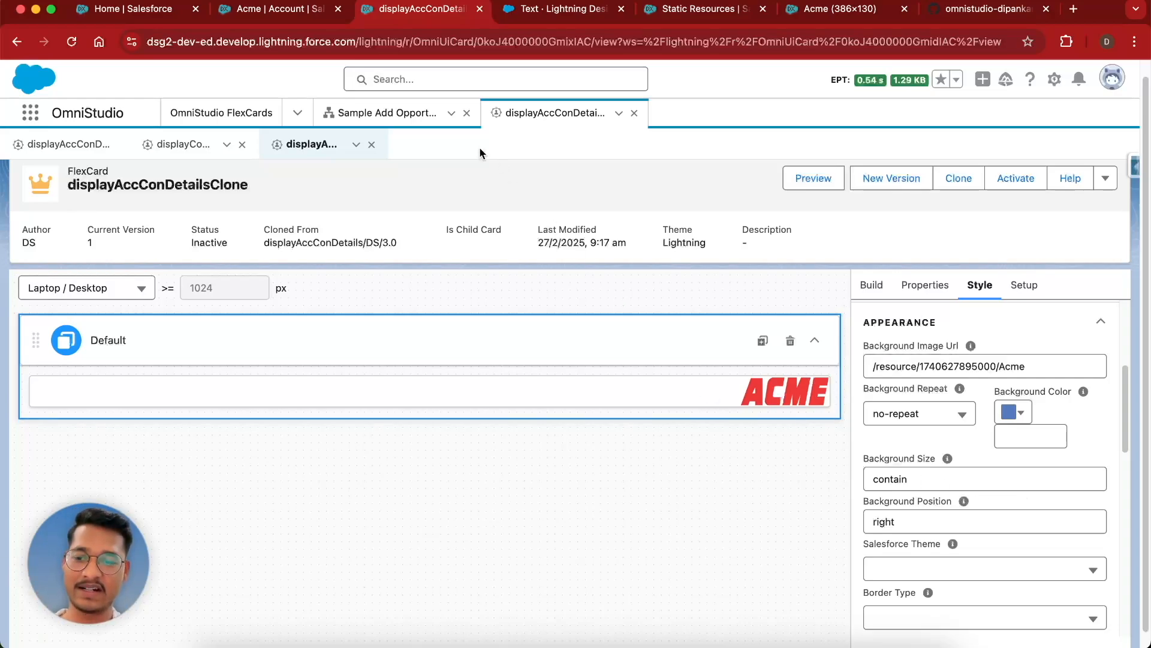
# - Check the finished card on the Acme account page, and save and fetch the clone's data source to review the available account fields
pyautogui.click(283, 9)
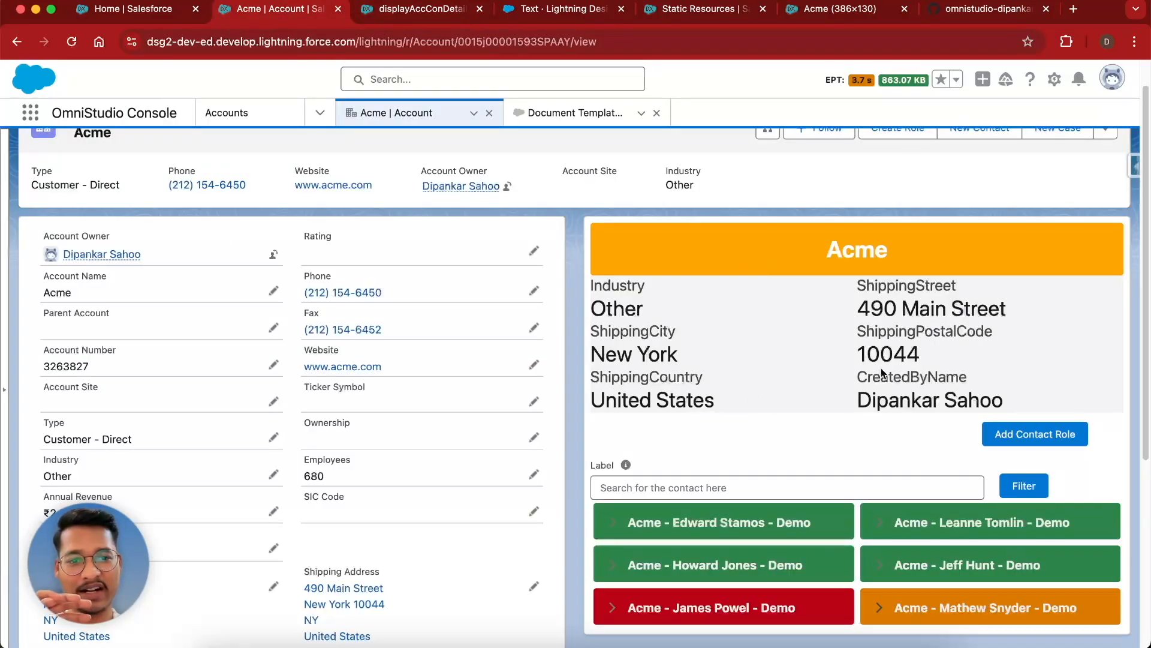
pyautogui.click(411, 12)
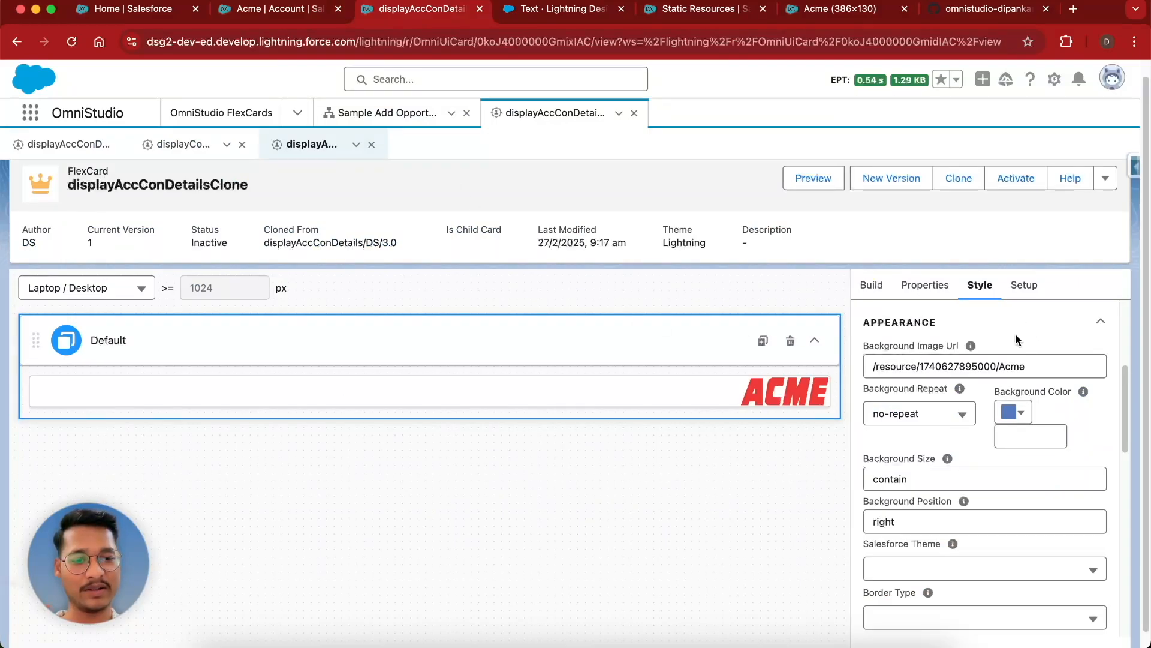
pyautogui.click(1024, 284)
pyautogui.click(903, 607)
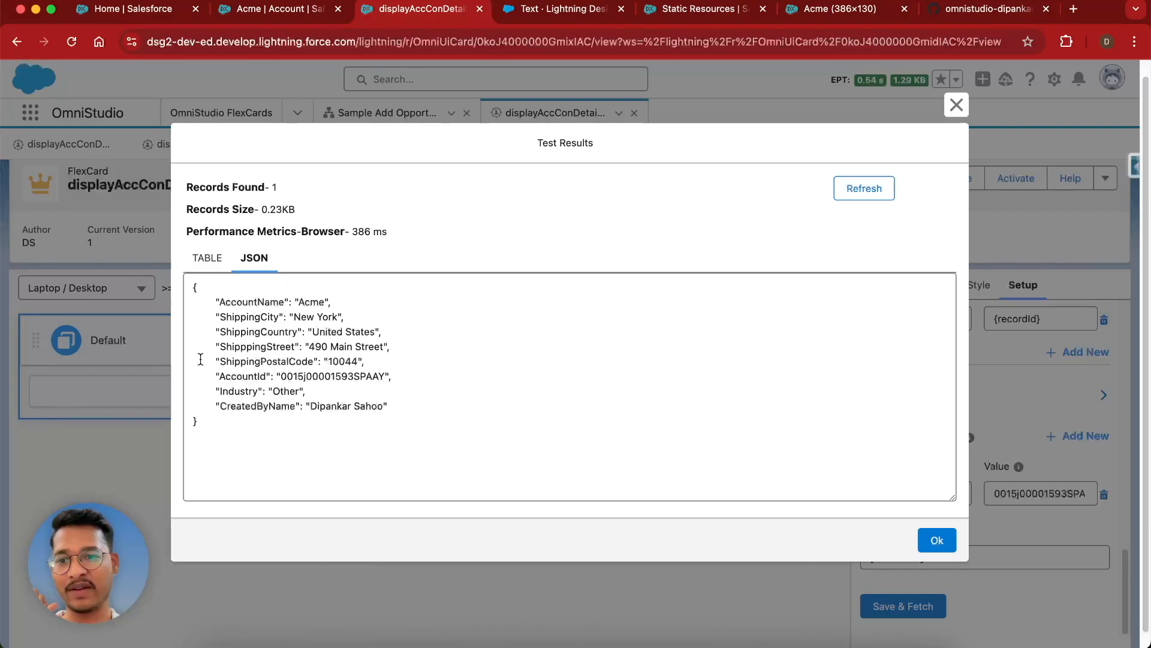
pyautogui.moveTo(217, 298); pyautogui.dragTo(396, 405)
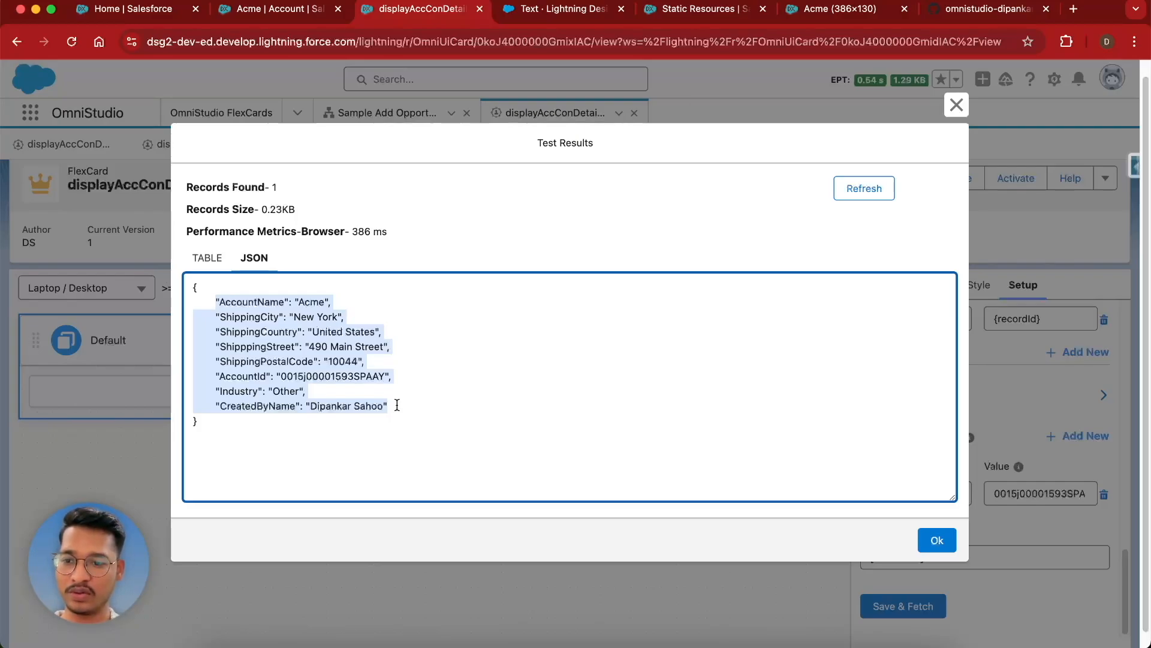
pyautogui.click(935, 539)
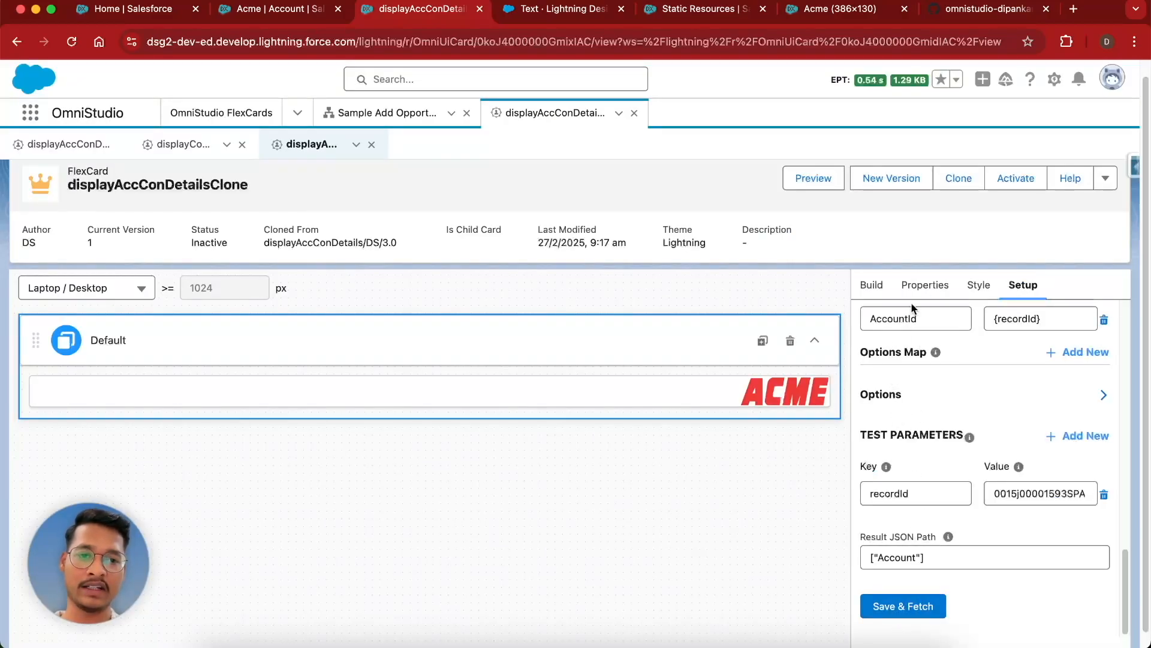
# - Clear the element search, add the AccountName field to the Default state, and compare it with the header of the finished account card
pyautogui.click(873, 284)
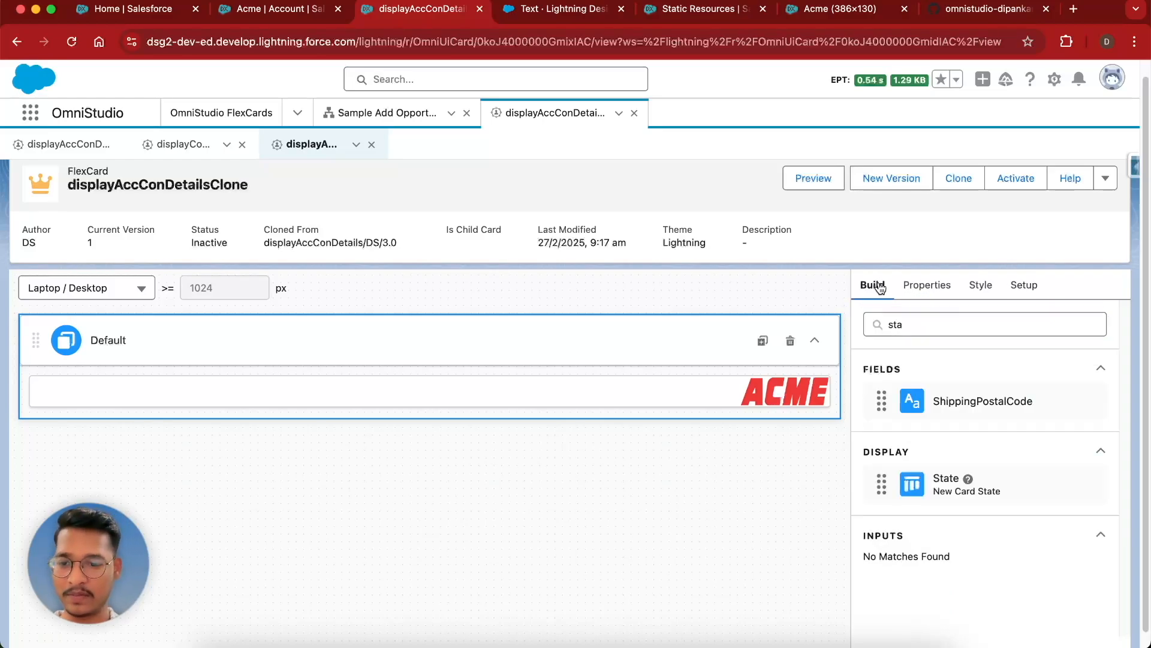
pyautogui.doubleClick(930, 324)
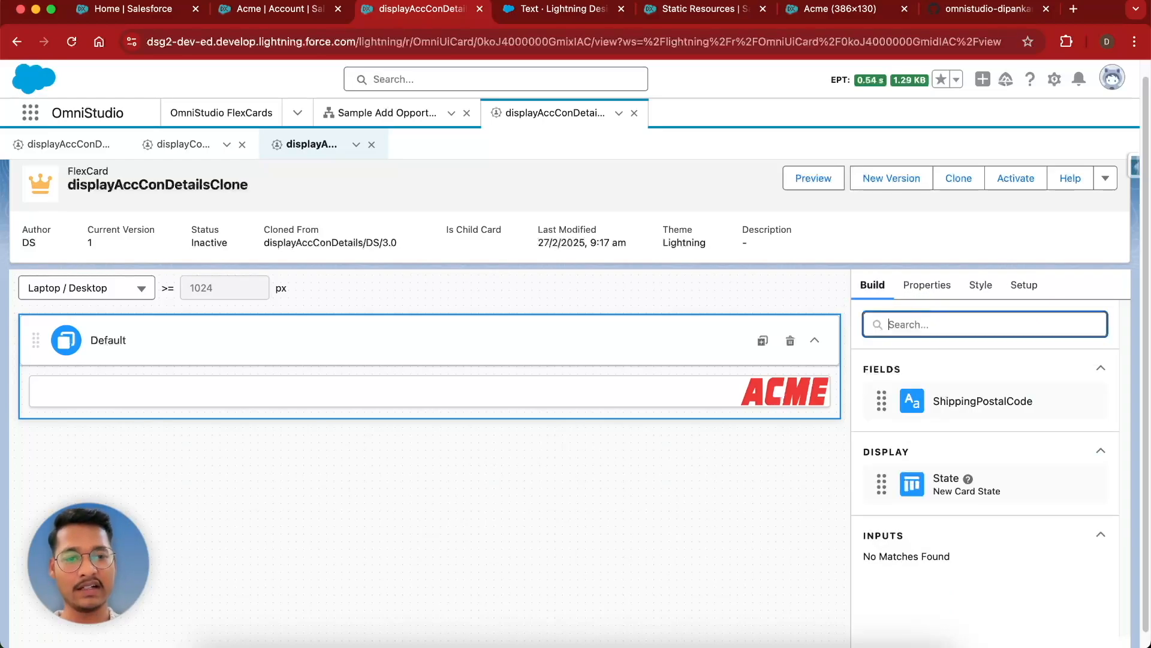
pyautogui.press('BackSpace')
pyautogui.click(922, 376)
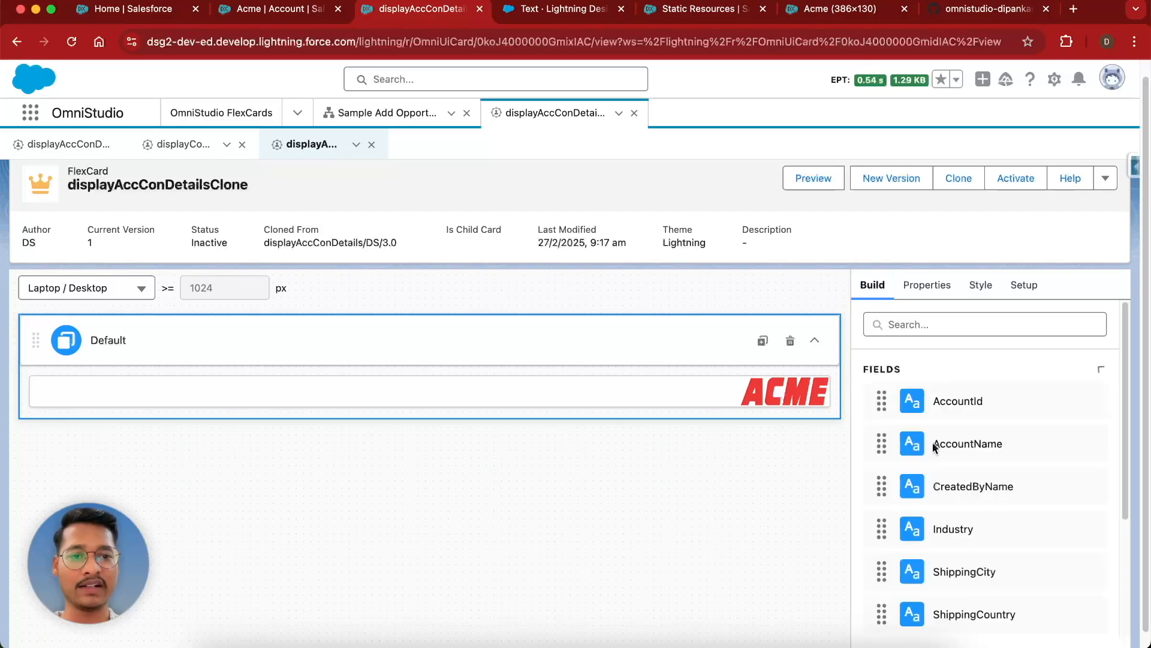
pyautogui.scroll(-3, 949, 516)
pyautogui.scroll(2, 948, 516)
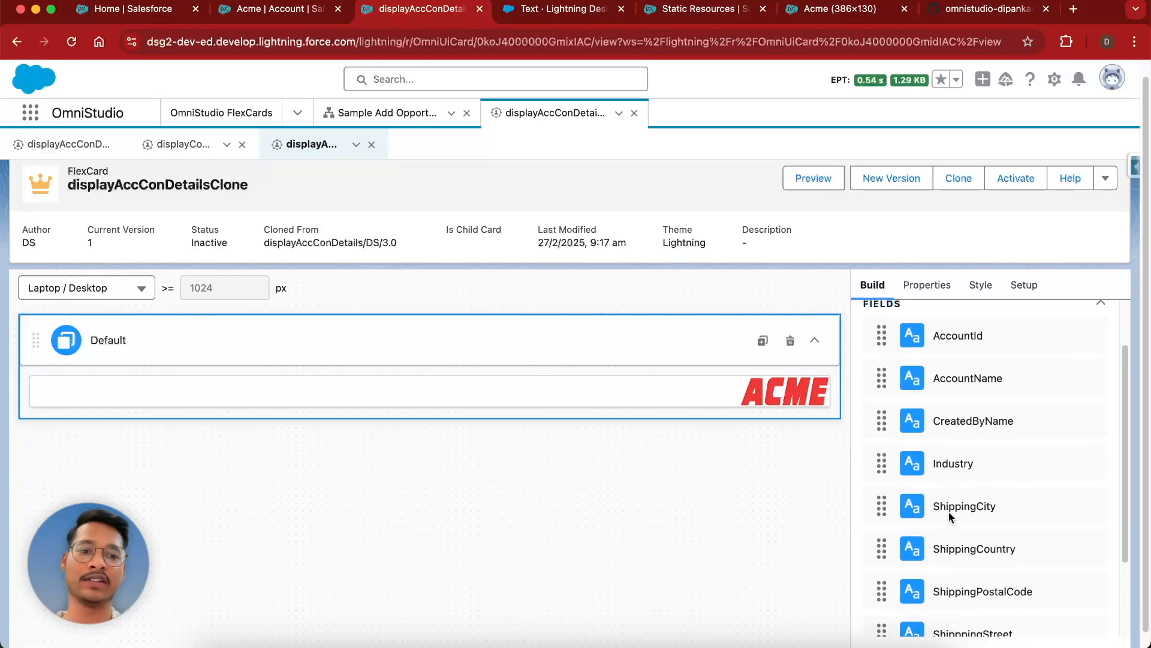
pyautogui.moveTo(966, 379)
pyautogui.mouseDown()
pyautogui.moveTo(602, 367)
pyautogui.moveTo(602, 378)
pyautogui.mouseUp()
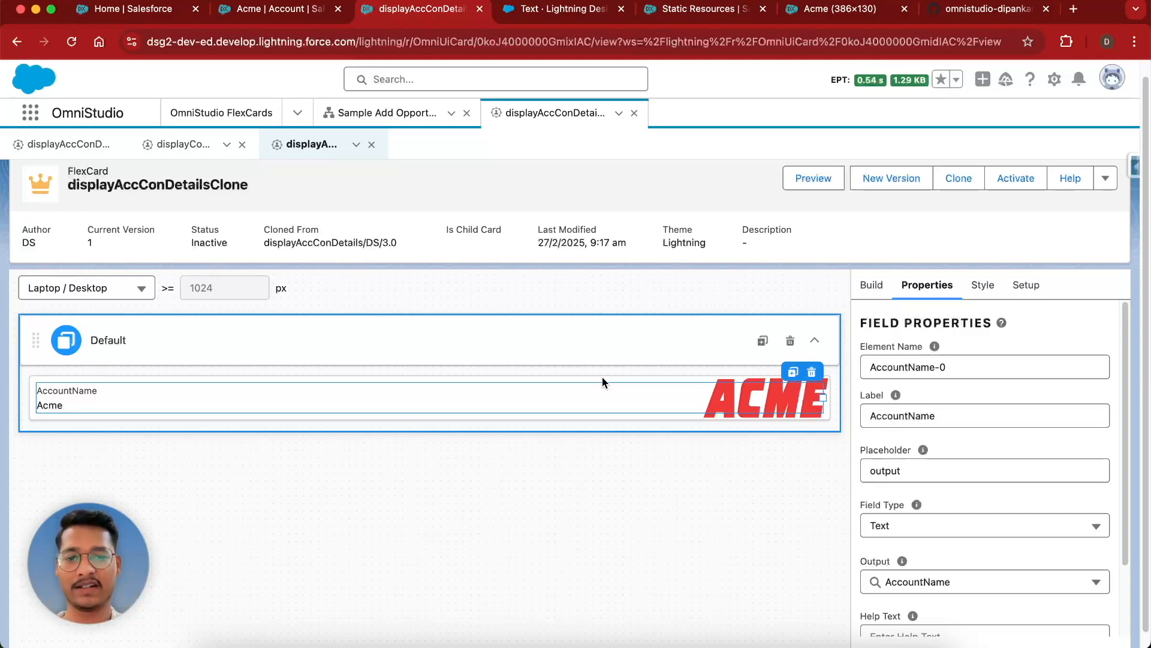
pyautogui.click(267, 11)
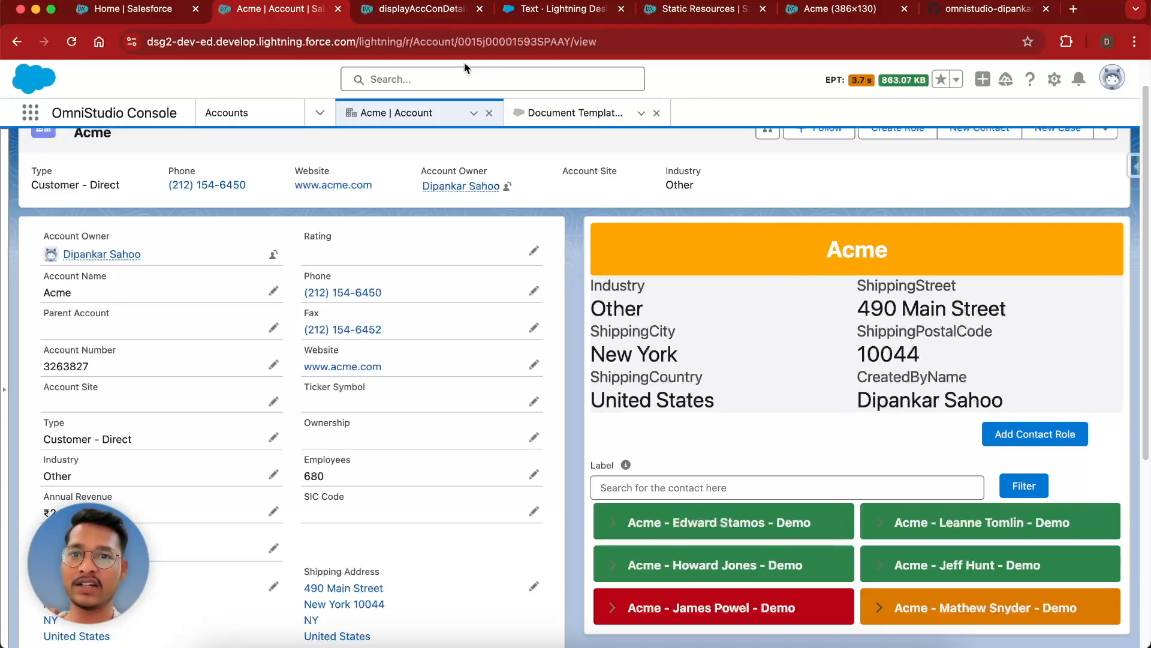
pyautogui.click(419, 14)
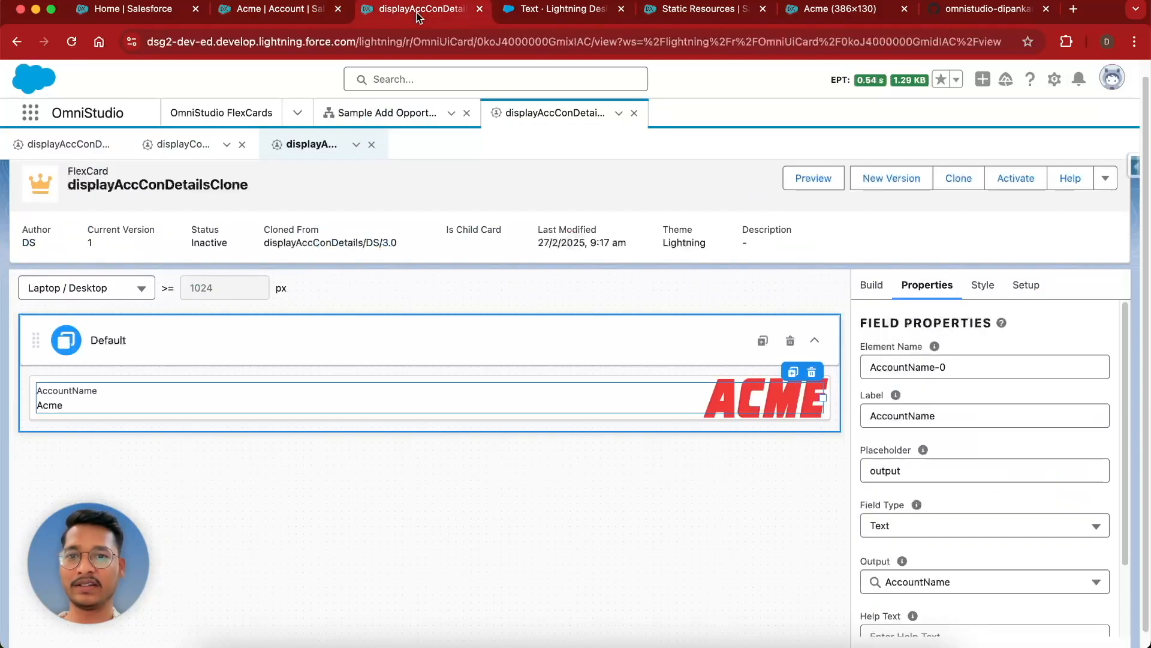
# - Check the header of the finished card on the Acme account page, and examine the AccountName field's style options in displayAccConDetailsClone
pyautogui.click(294, 14)
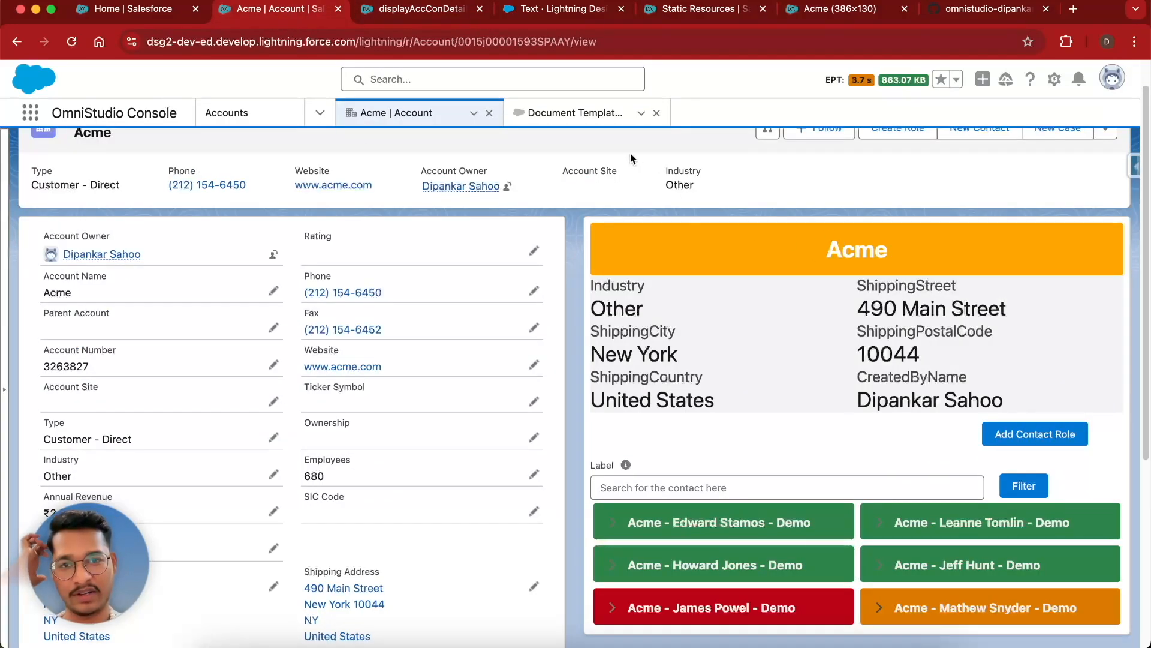
pyautogui.click(411, 10)
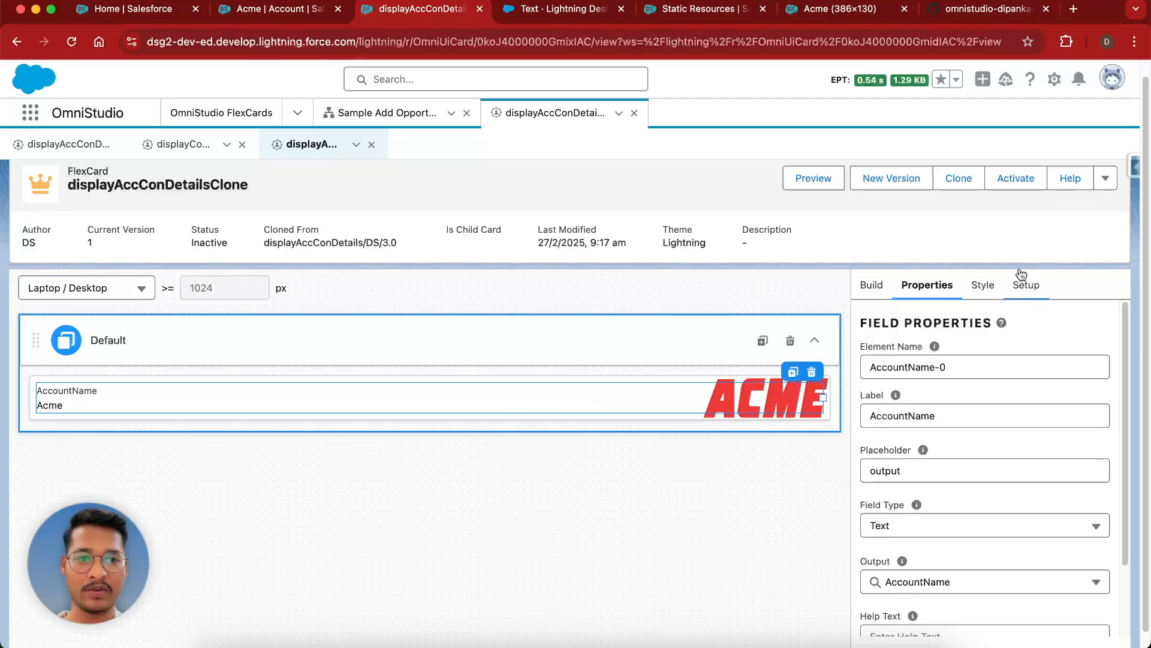
pyautogui.click(982, 290)
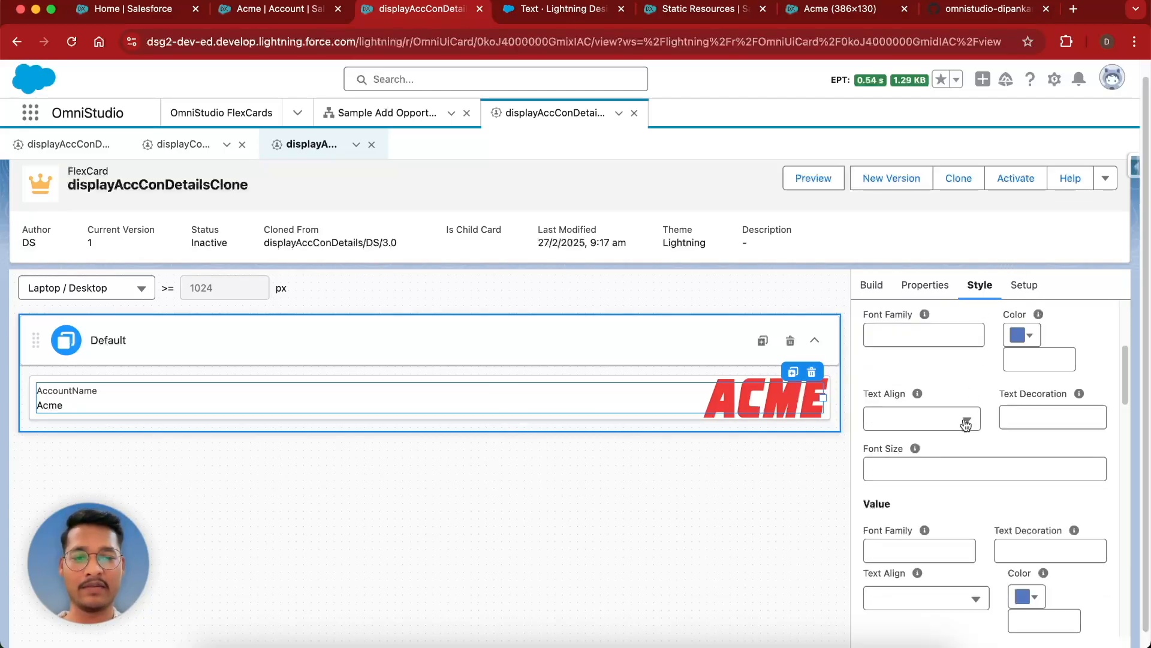
pyautogui.scroll(4, 963, 380)
pyautogui.scroll(-10, 963, 380)
pyautogui.scroll(10, 963, 380)
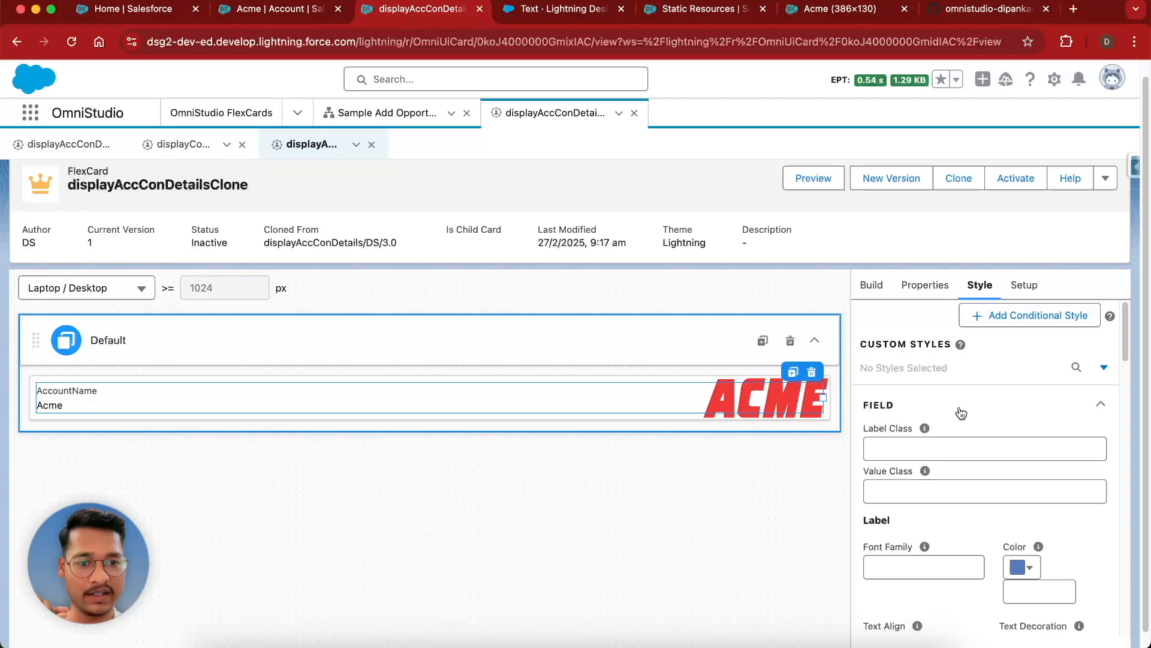
# - Collapse the Field, Dimensions, Appearance and Alignment style sections to review the AccountName field's style categories, and reopen the Field section
pyautogui.click(984, 408)
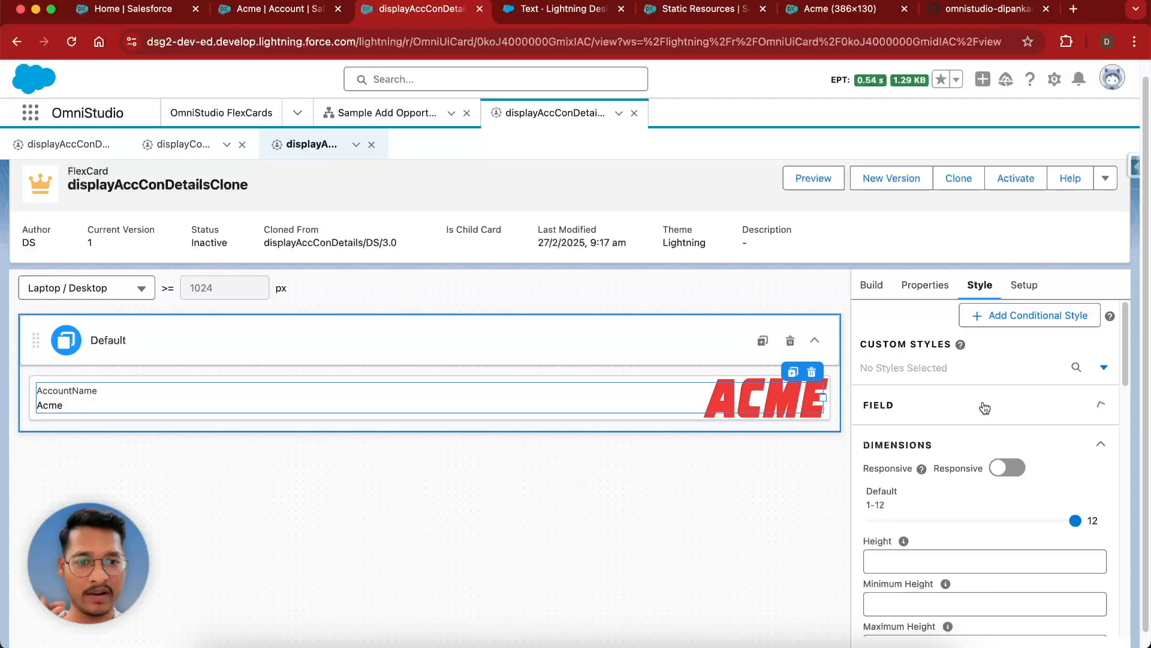
pyautogui.click(949, 447)
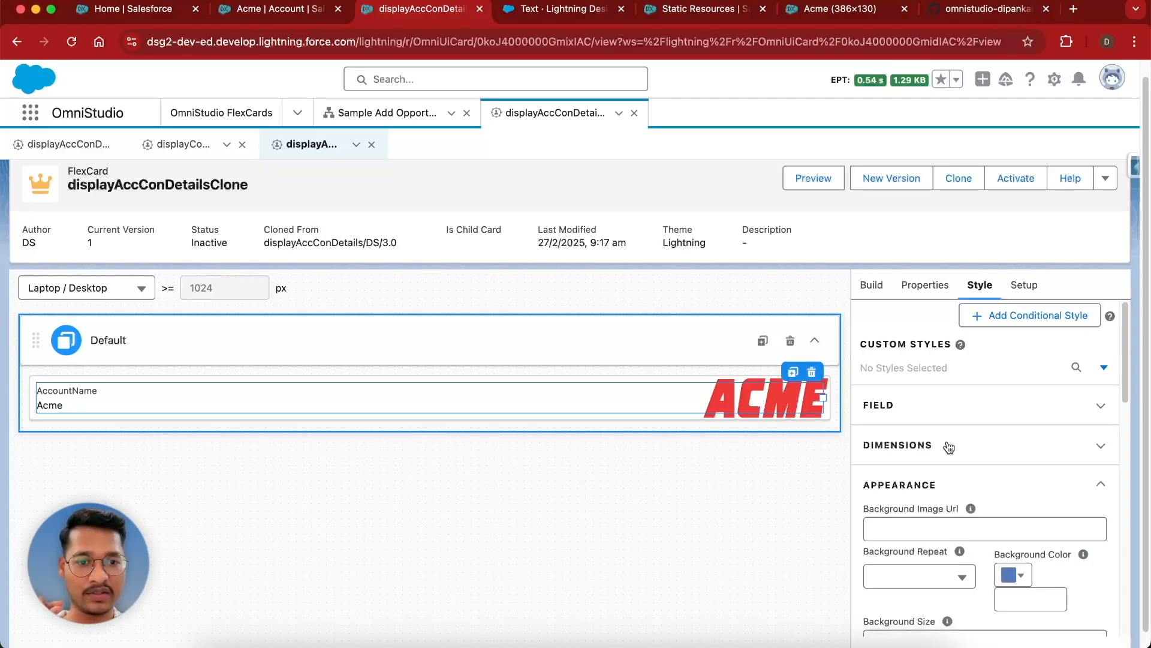
pyautogui.click(926, 488)
pyautogui.scroll(-2, 925, 489)
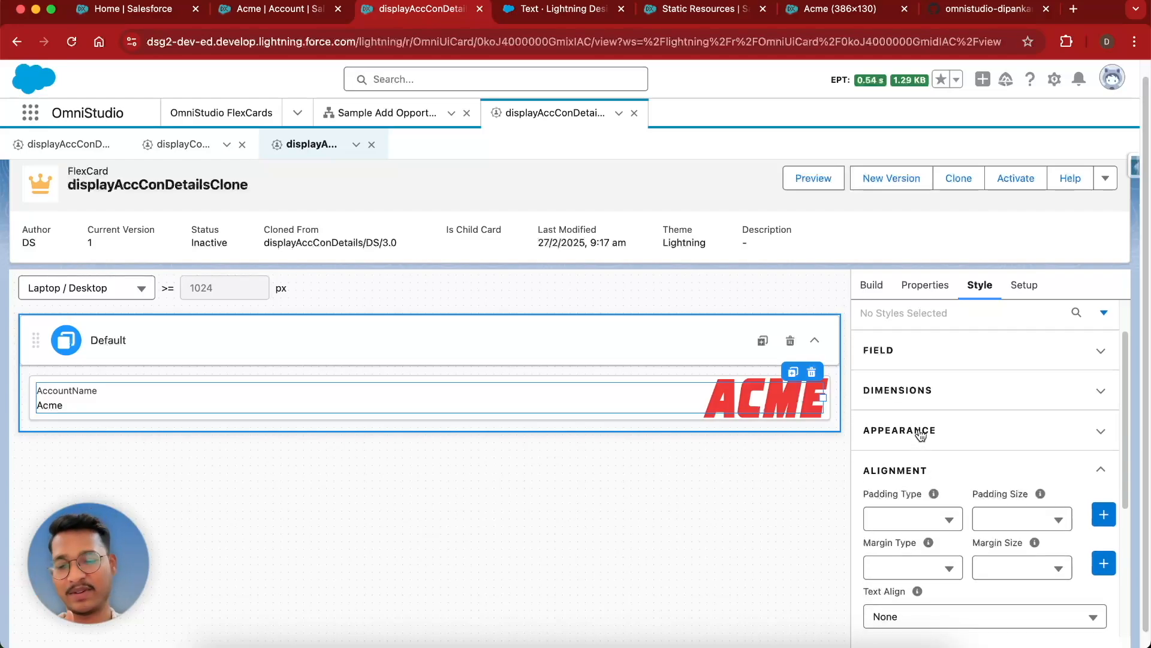
pyautogui.click(898, 471)
pyautogui.click(898, 471)
pyautogui.scroll(-3, 897, 471)
pyautogui.scroll(2, 898, 471)
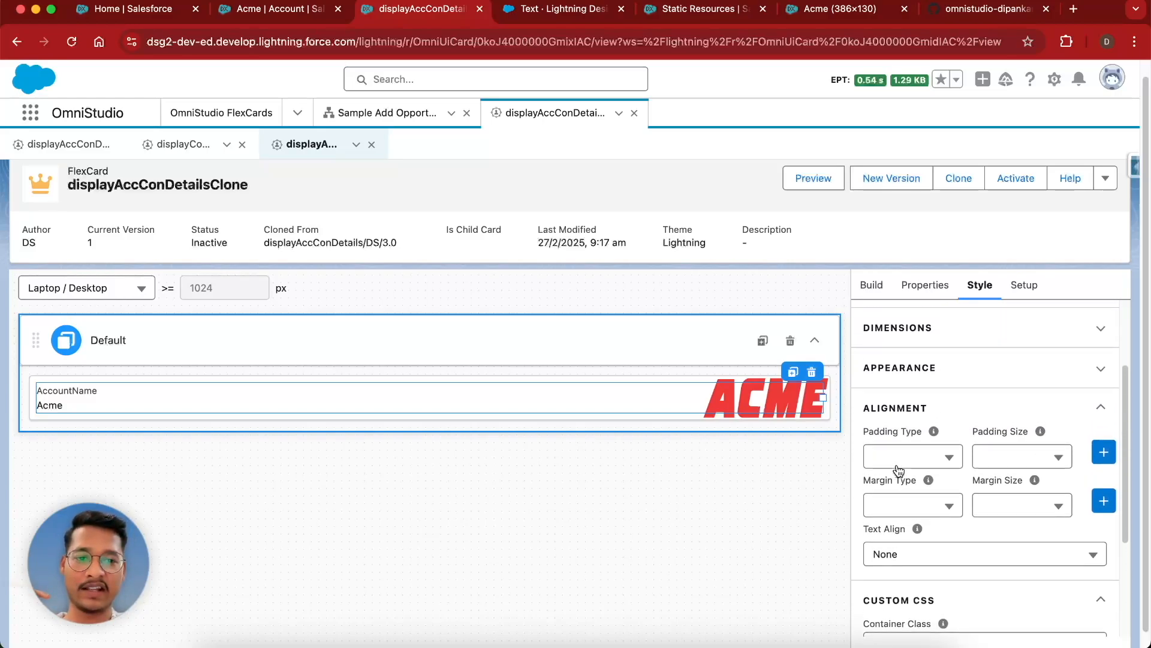
pyautogui.click(905, 409)
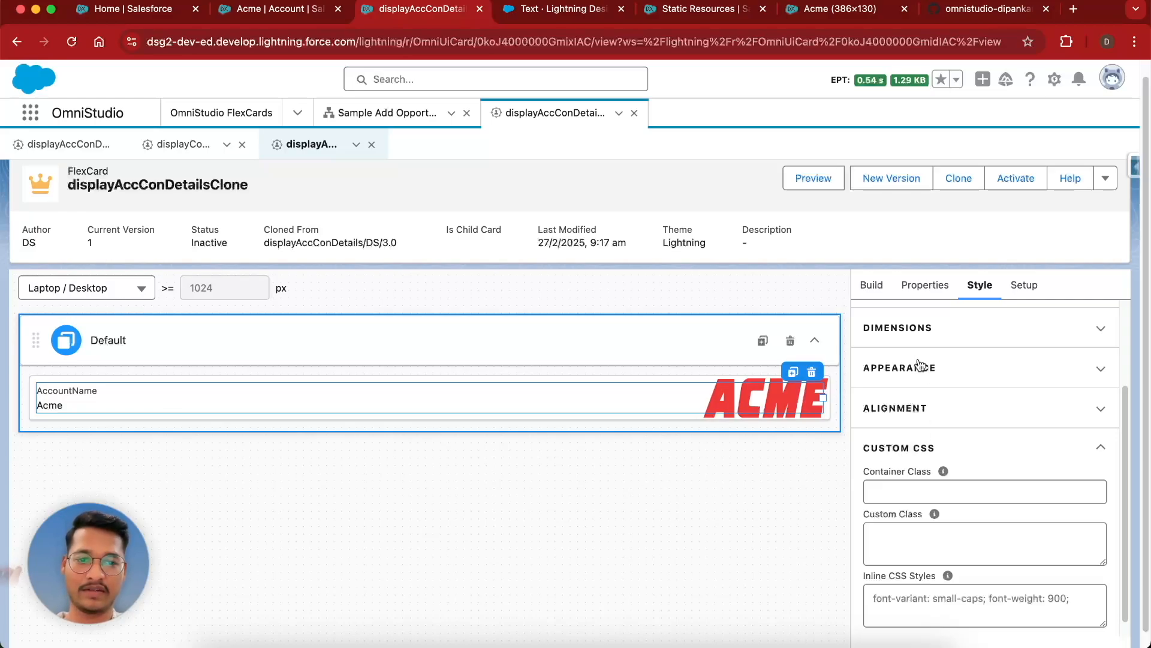
pyautogui.scroll(3, 917, 332)
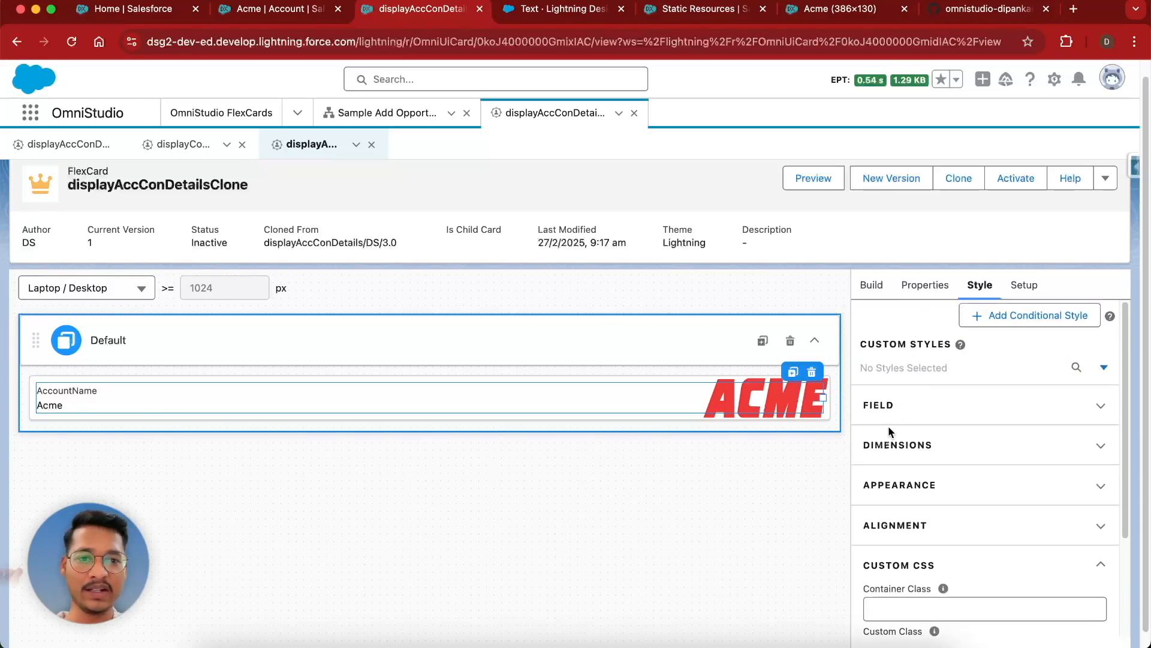
pyautogui.click(915, 406)
pyautogui.click(893, 448)
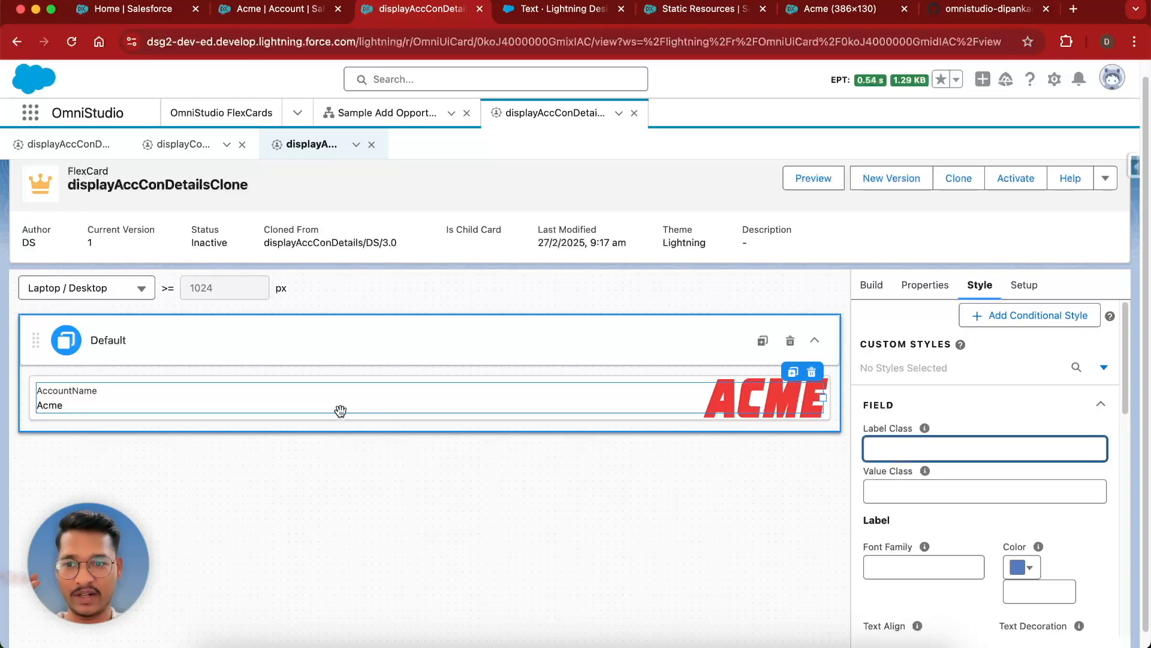
# - Set the AccountName field's label to "Account Name"
pyautogui.click(871, 287)
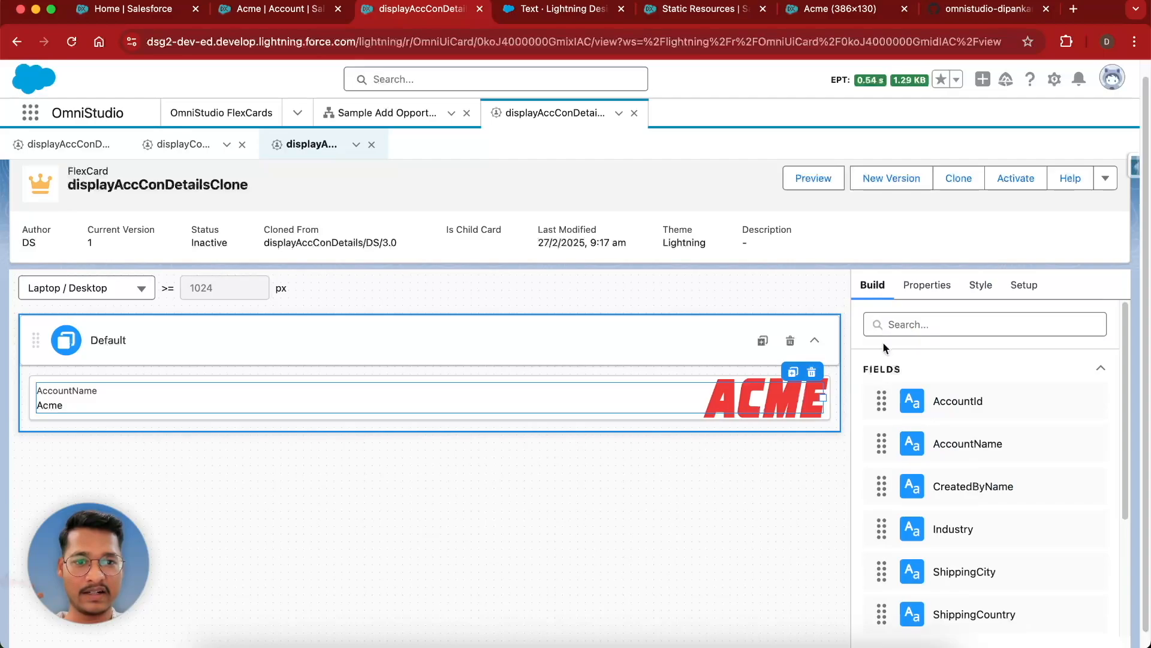
pyautogui.click(886, 370)
pyautogui.click(930, 287)
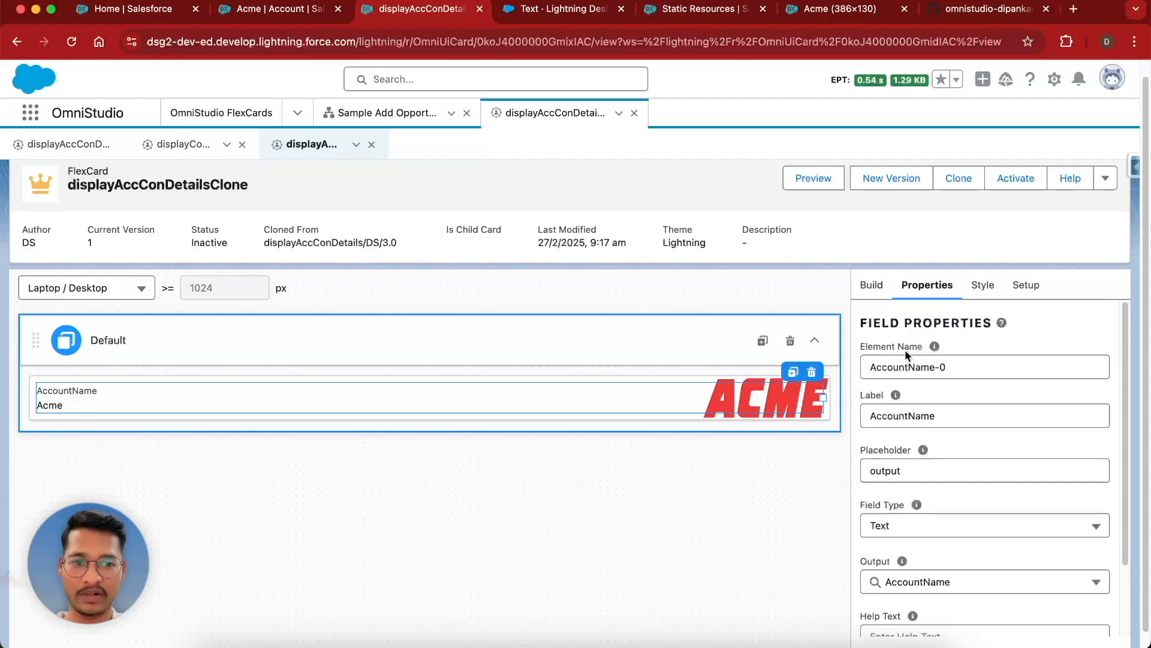
pyautogui.click(907, 415)
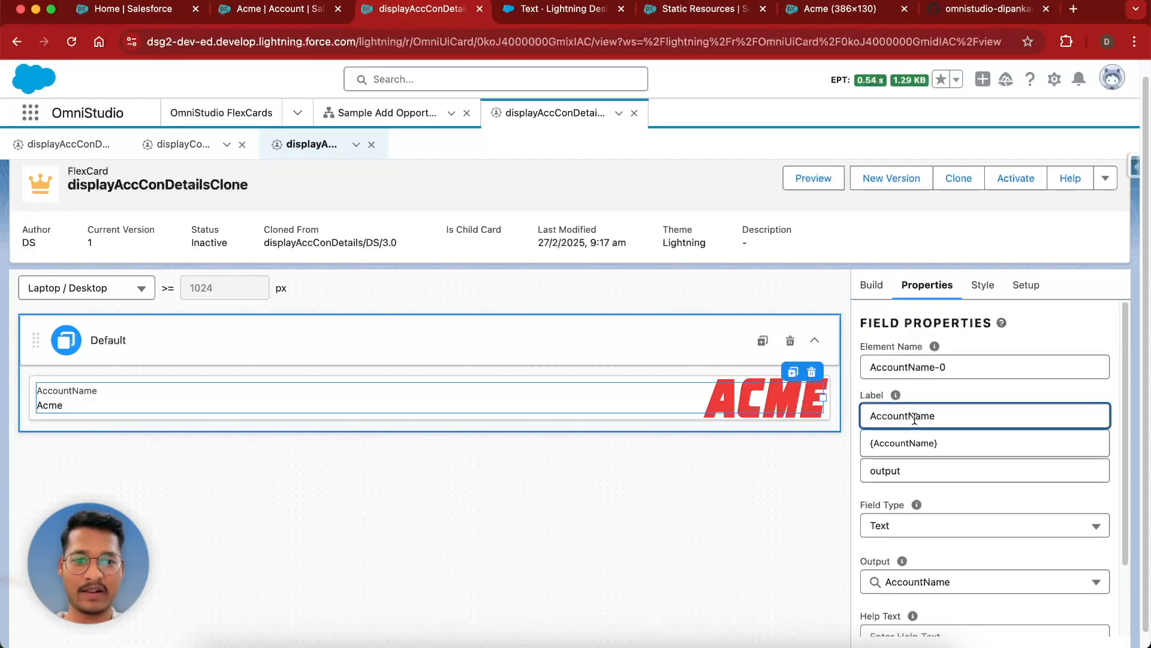
pyautogui.click(1023, 397)
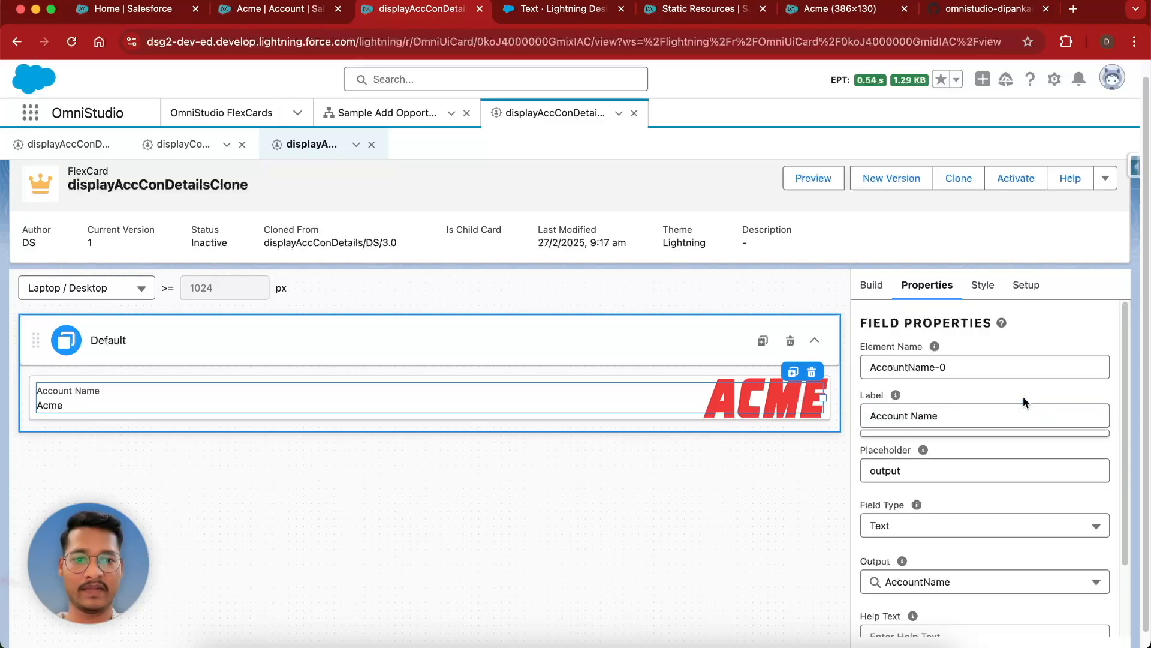
# - Hide the AccountName field's label by setting its label class to slds-hide
pyautogui.click(982, 287)
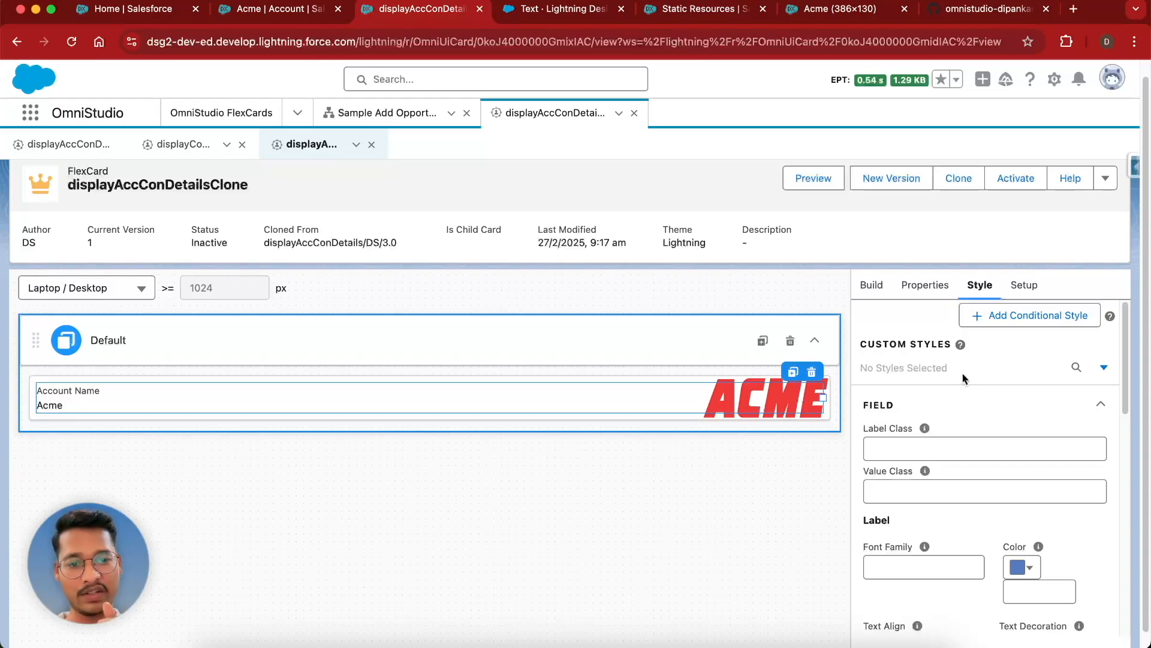
pyautogui.click(899, 441)
pyautogui.write('slds-hide')
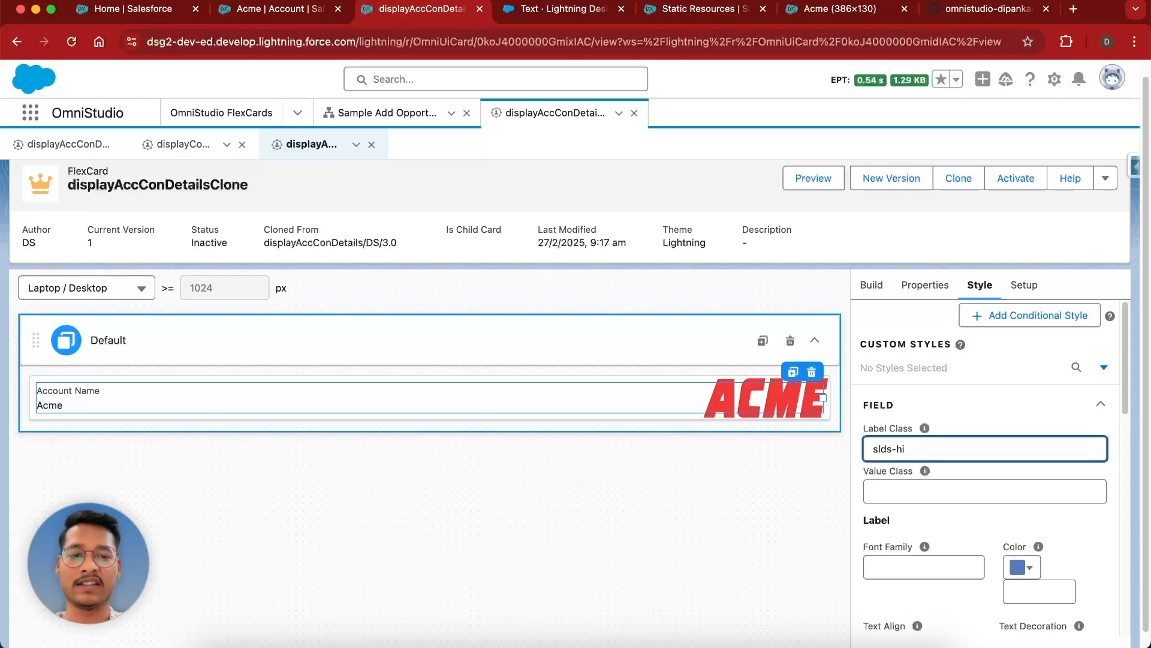
pyautogui.click(970, 419)
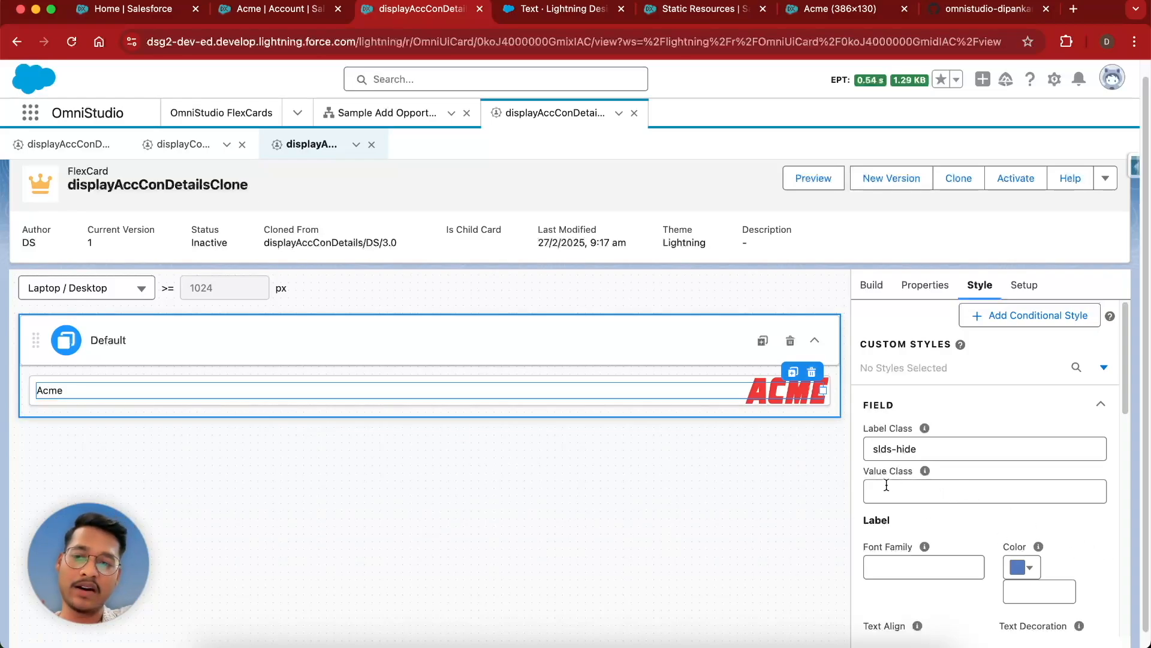
# - Try a font size of 30px on the AccountName field's value through its value style settings
pyautogui.scroll(-1, 932, 528)
pyautogui.scroll(-5, 932, 527)
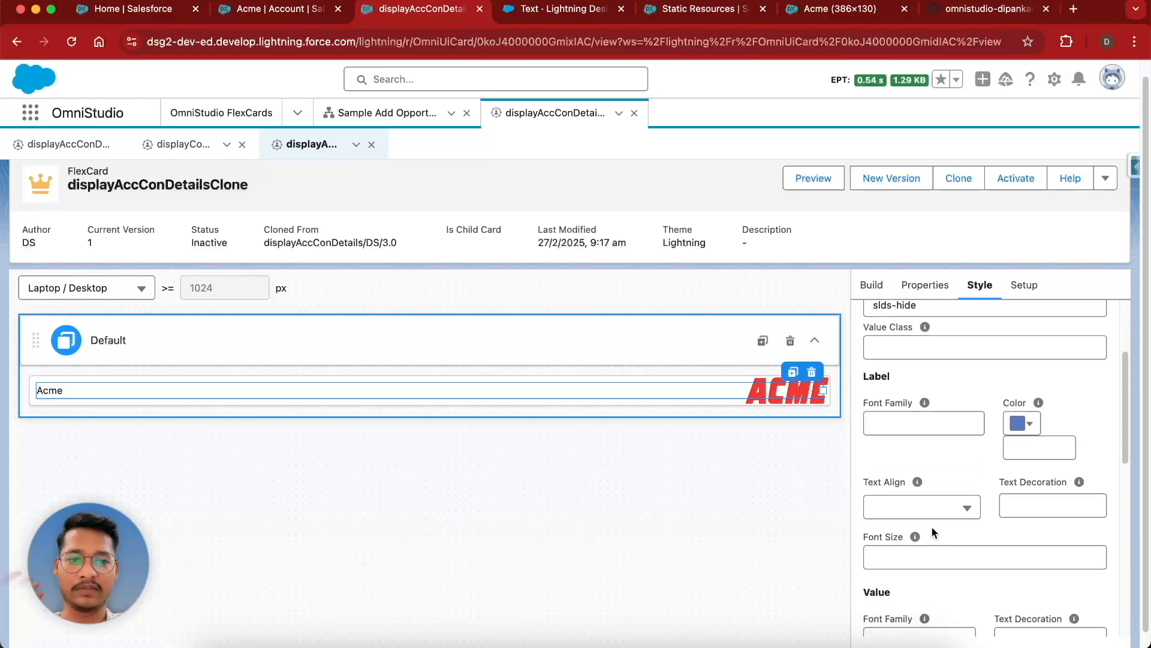
pyautogui.scroll(2, 932, 527)
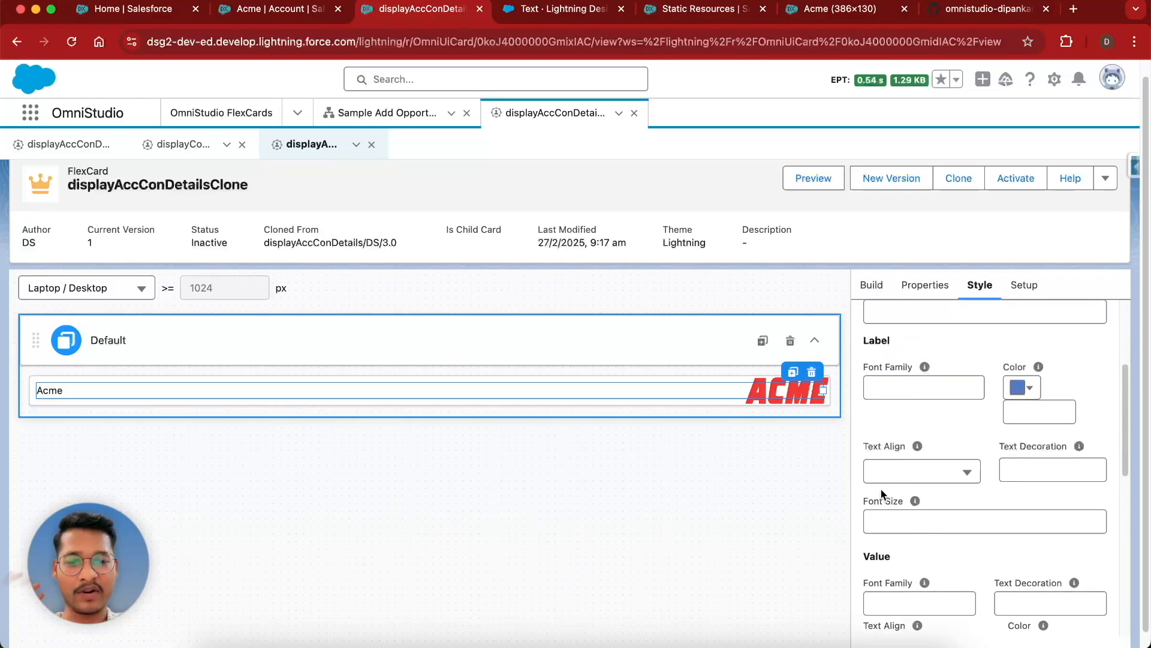
pyautogui.click(892, 525)
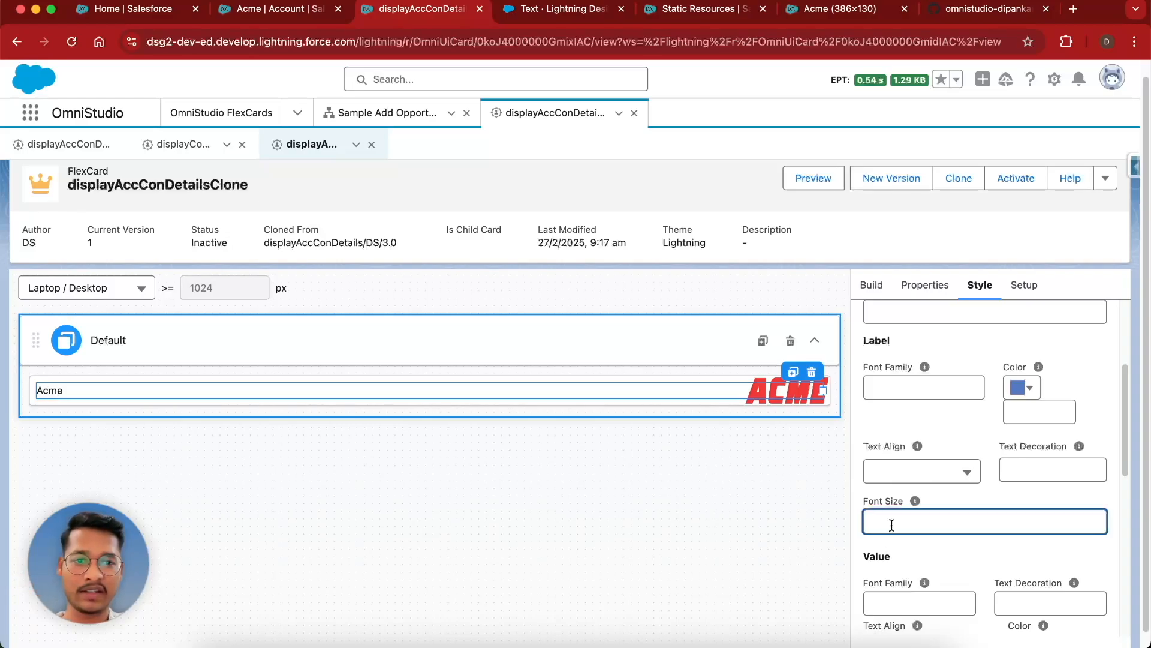
pyautogui.scroll(2, 892, 525)
pyautogui.click(883, 405)
pyautogui.scroll(-1, 882, 405)
pyautogui.scroll(-5, 882, 406)
pyautogui.scroll(2, 887, 407)
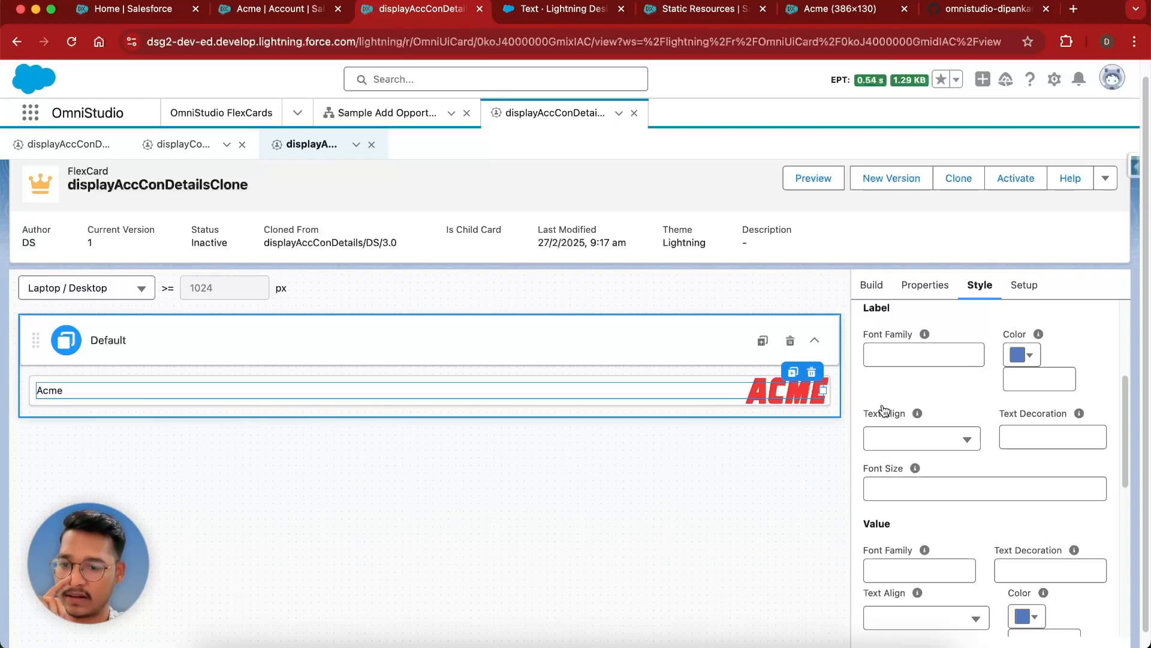
pyautogui.scroll(-5, 883, 404)
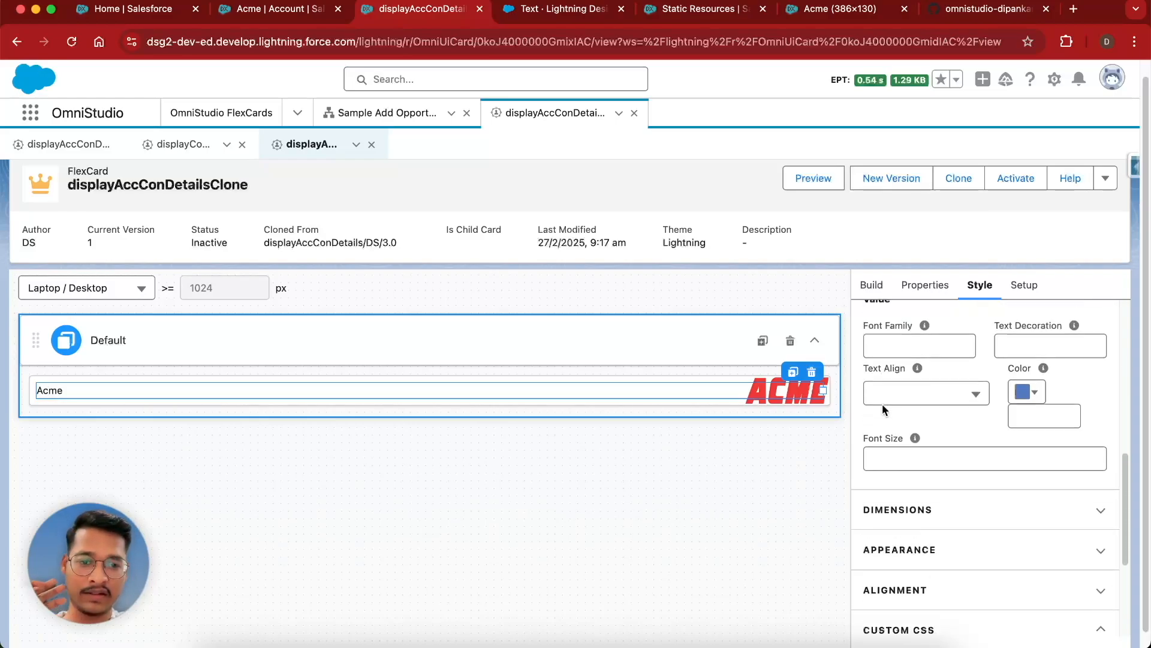
pyautogui.scroll(1, 882, 415)
pyautogui.click(876, 433)
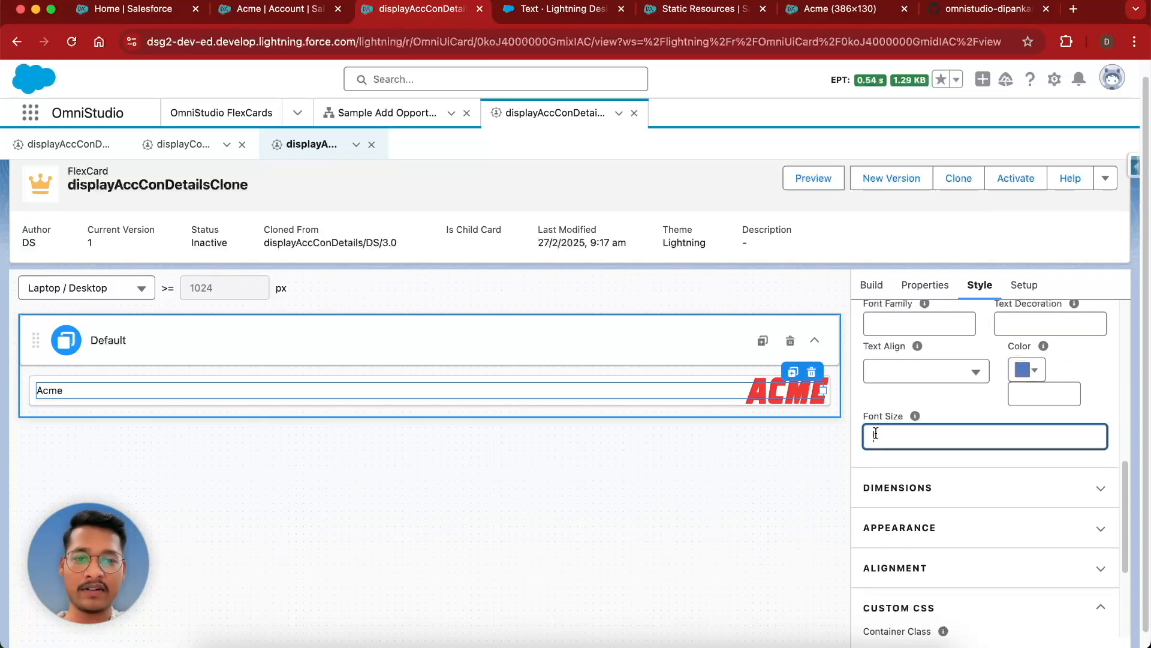
pyautogui.write('30px')
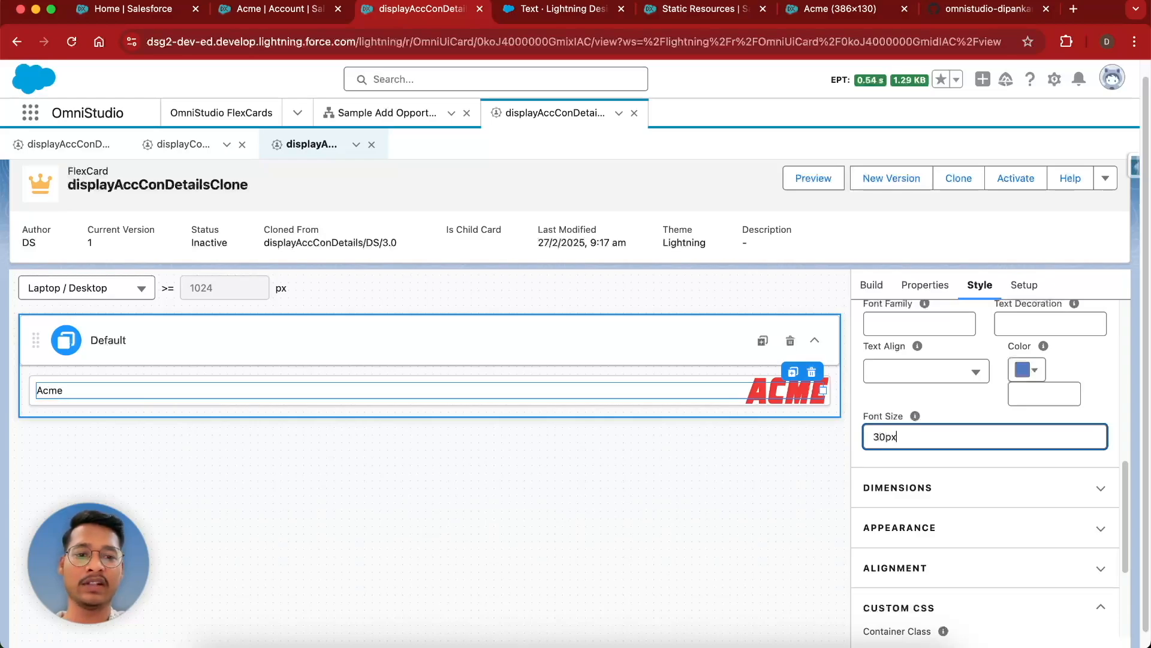
pyautogui.click(967, 404)
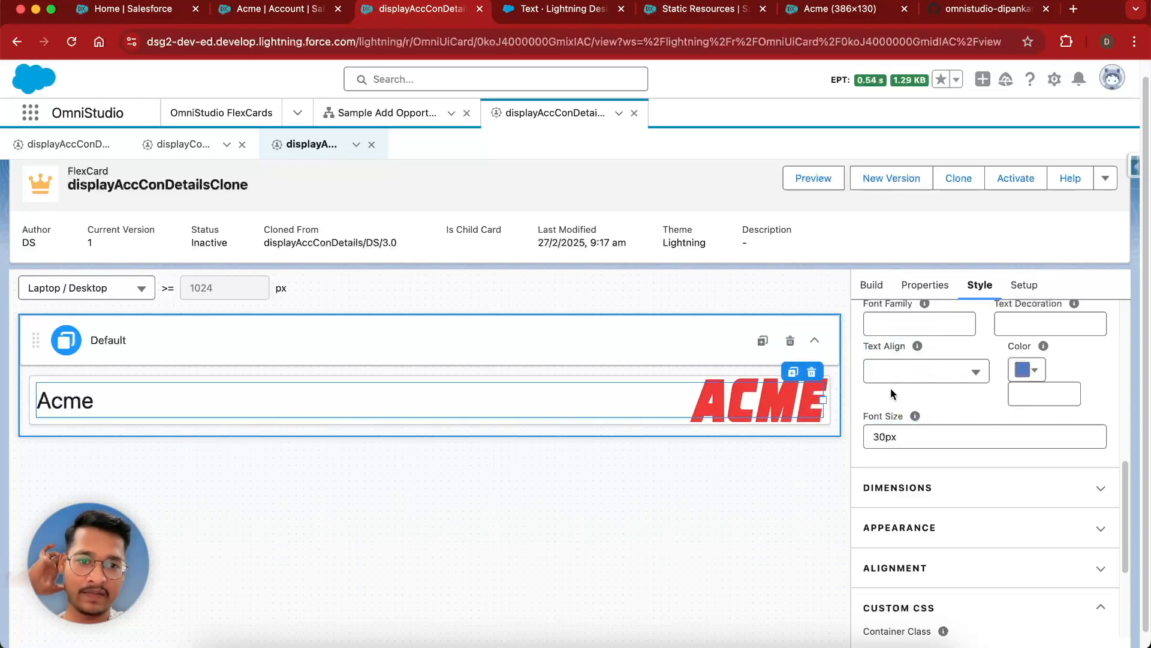
# - Set the AccountName value's text alignment to Center and clear its font size setting
pyautogui.click(910, 375)
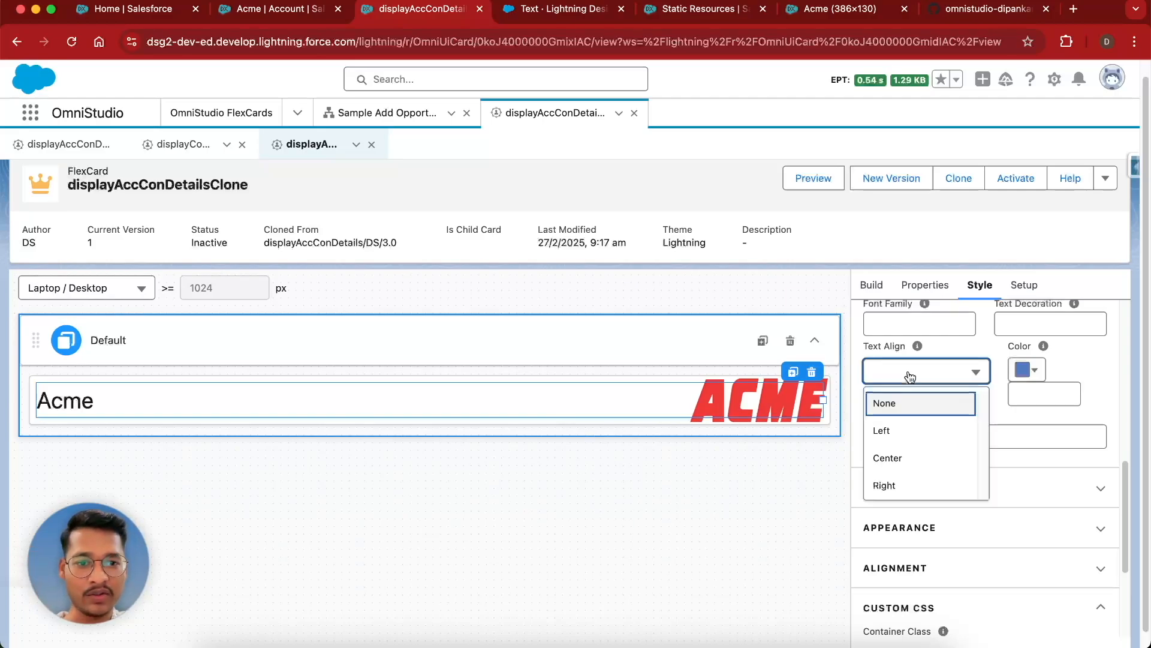
pyautogui.click(896, 458)
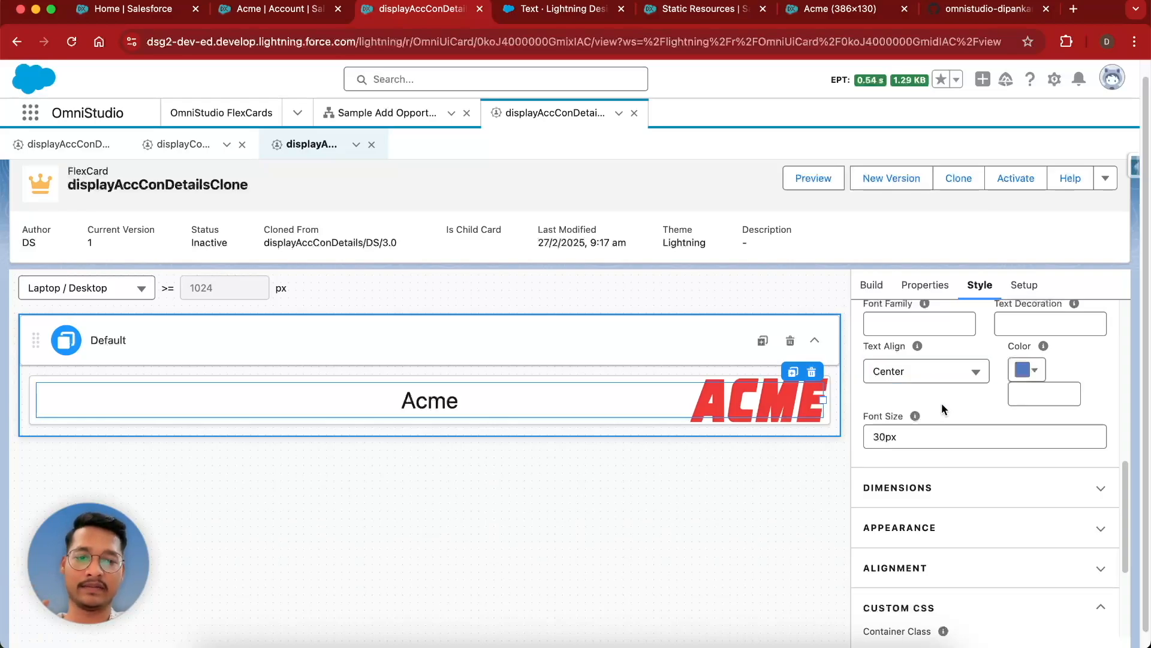
pyautogui.doubleClick(883, 437)
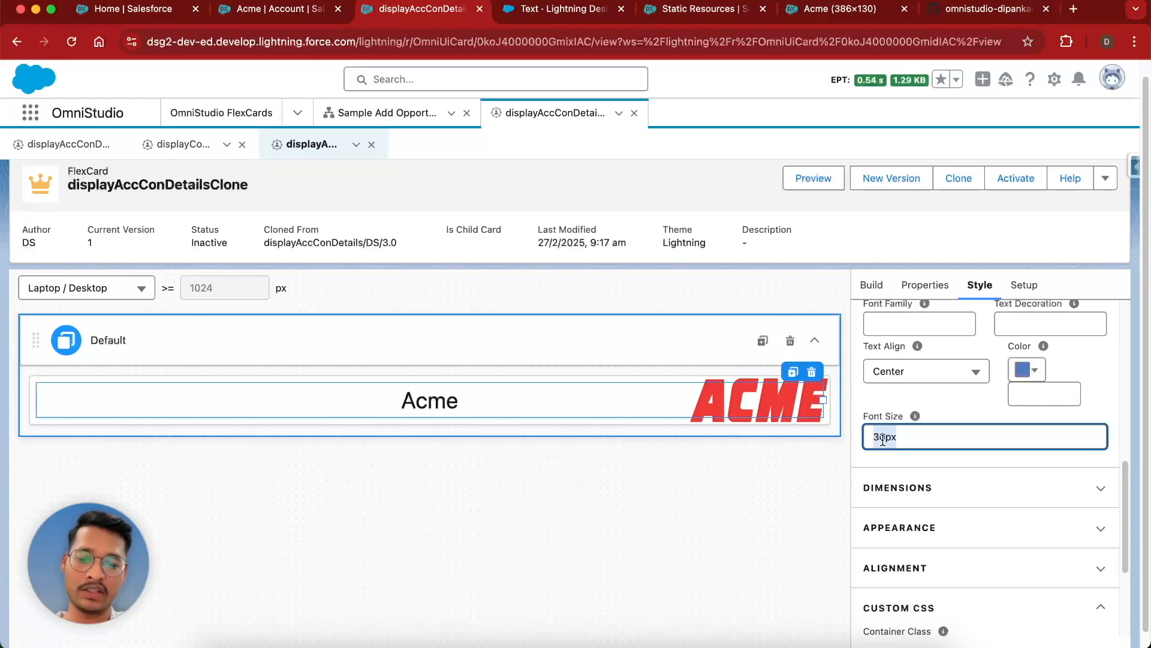
pyautogui.press('BackSpace')
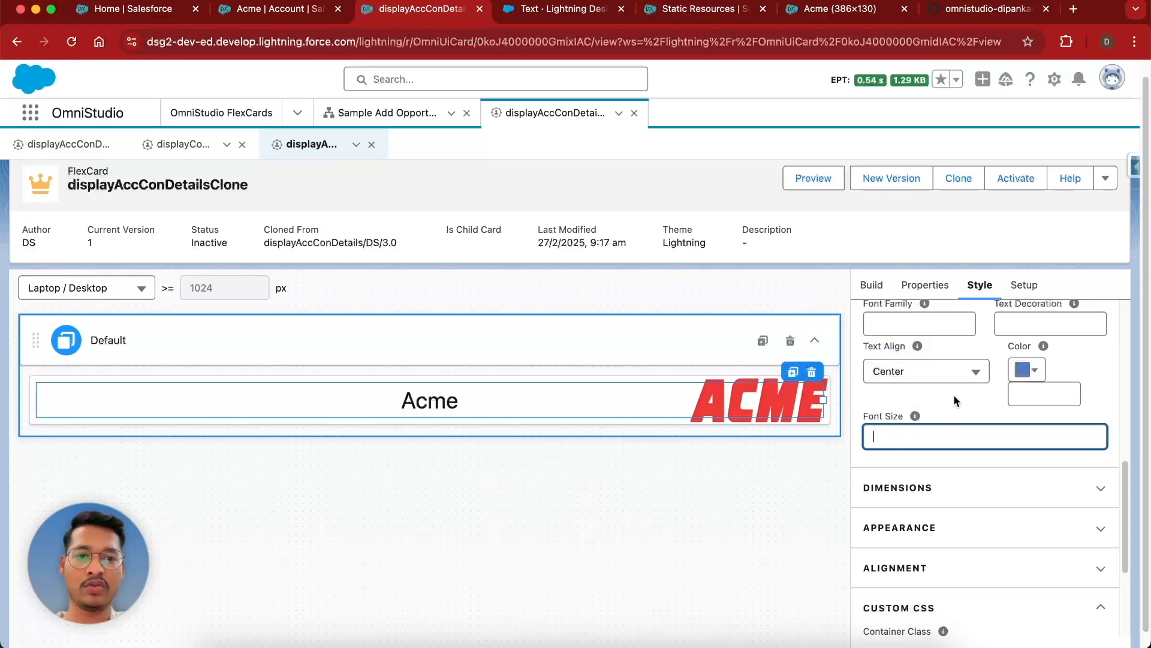
pyautogui.click(955, 394)
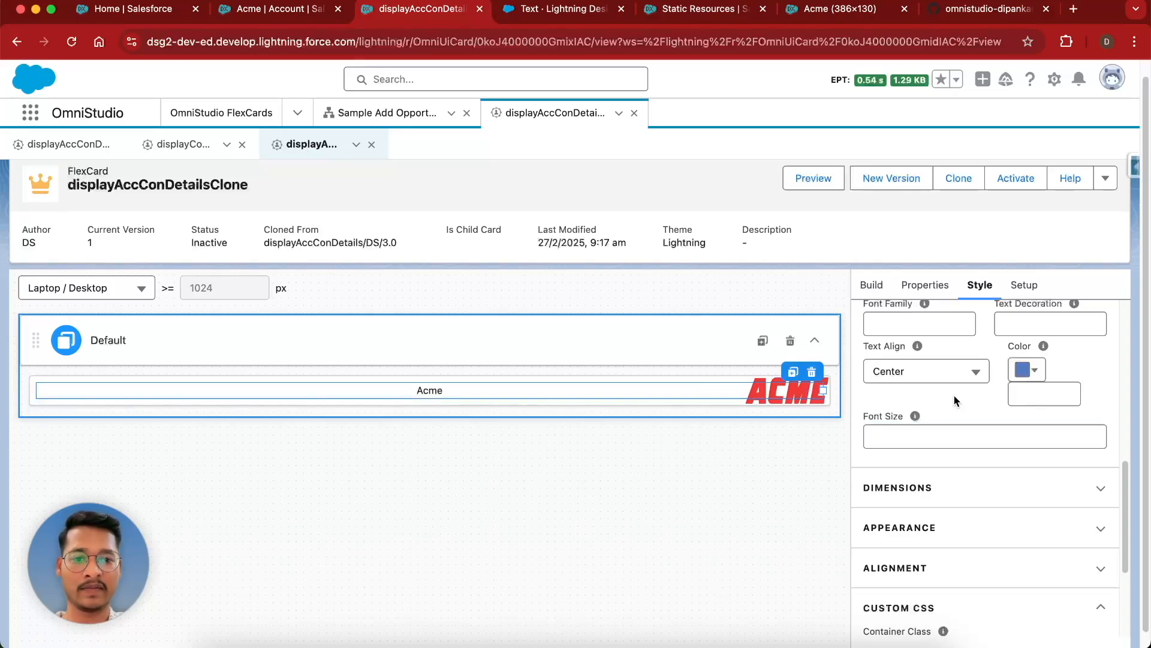
# - Set the AccountName field's inline CSS styles to font-size:30px;
pyautogui.scroll(-5, 955, 395)
pyautogui.click(888, 574)
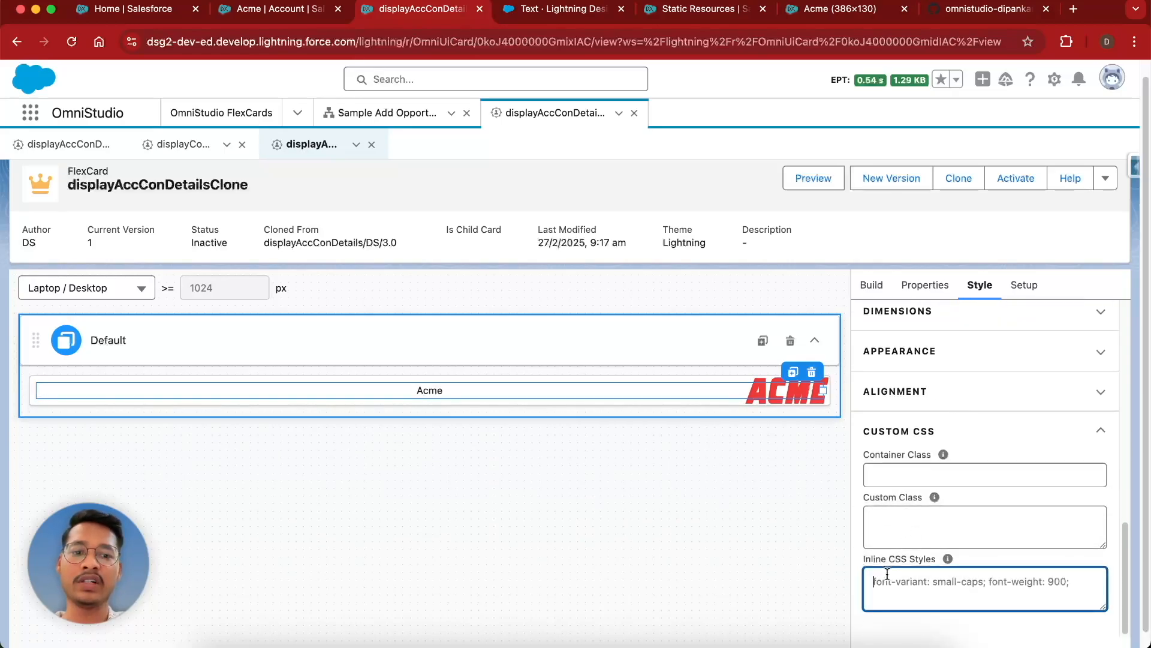
pyautogui.write('font-size:30px')
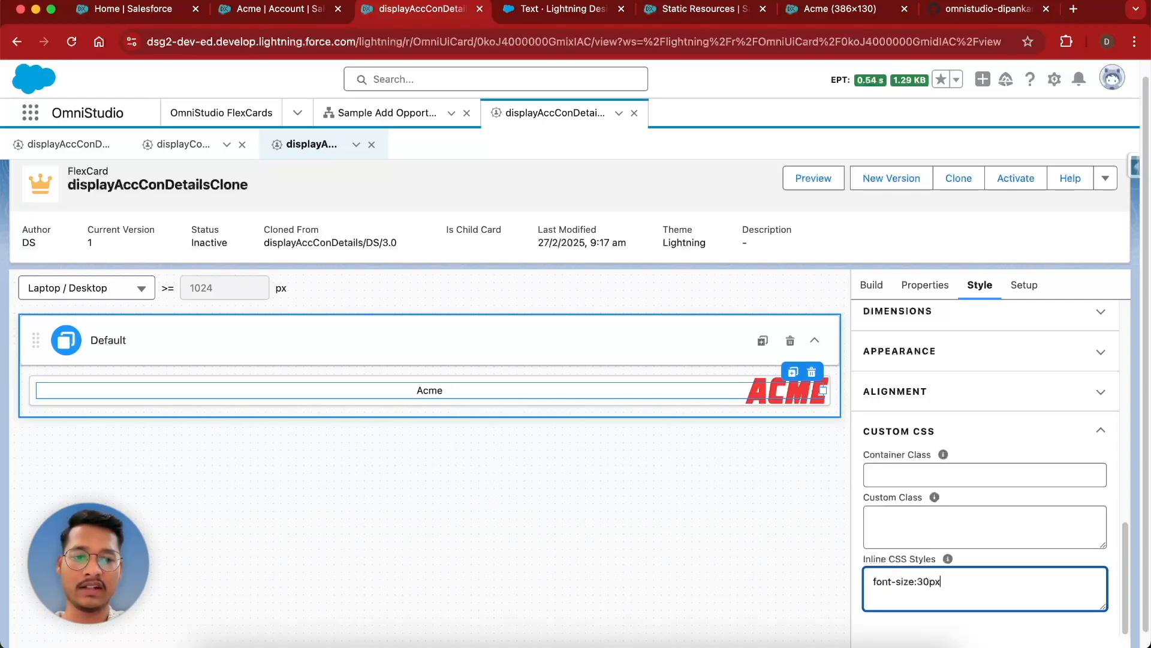
pyautogui.write(';')
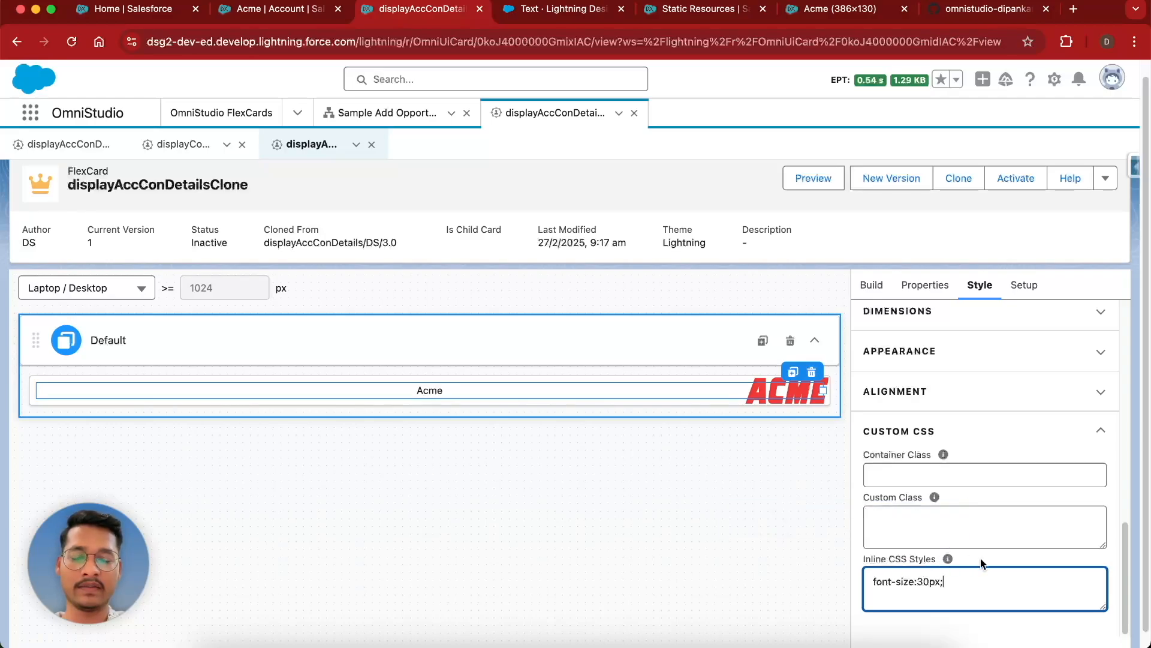
pyautogui.click(980, 558)
# - Extend the AccountName field's inline CSS styles with font-weight:900 after the font size
pyautogui.click(970, 572)
pyautogui.write('font')
pyautogui.write('-')
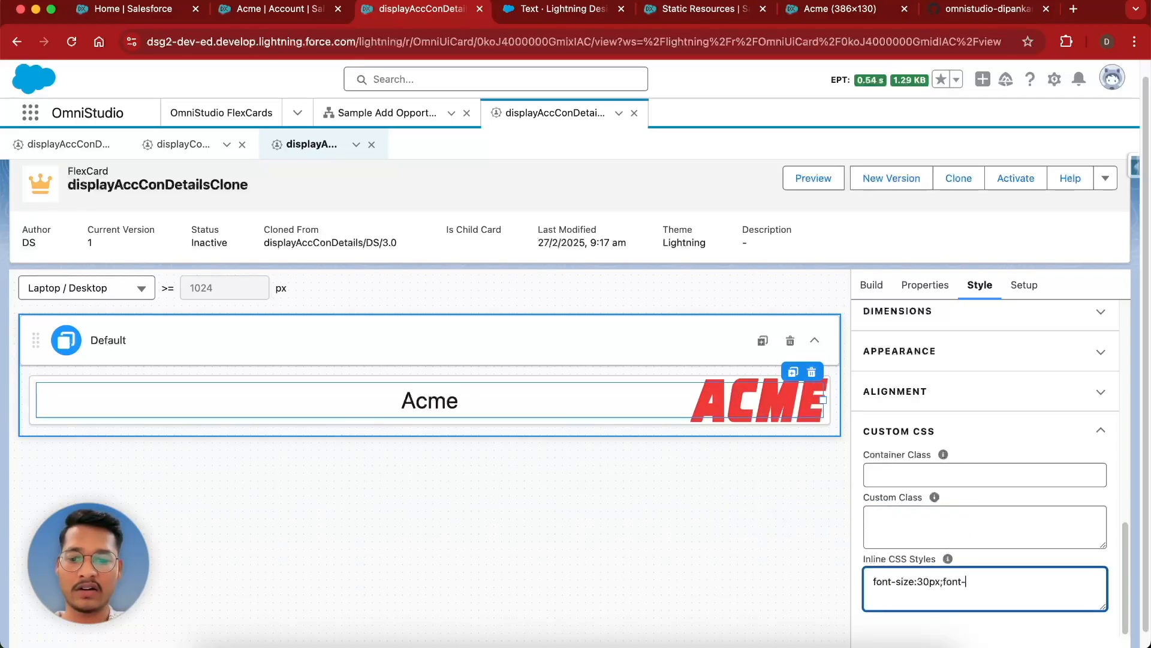
pyautogui.write('weight:900')
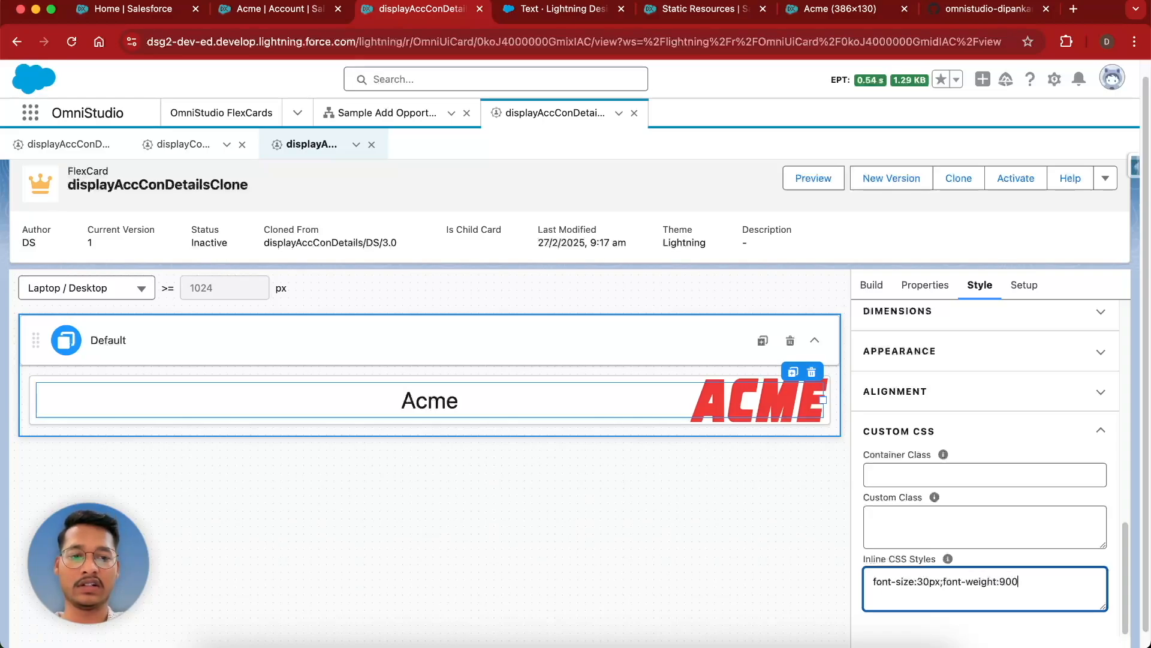
pyautogui.click(1003, 564)
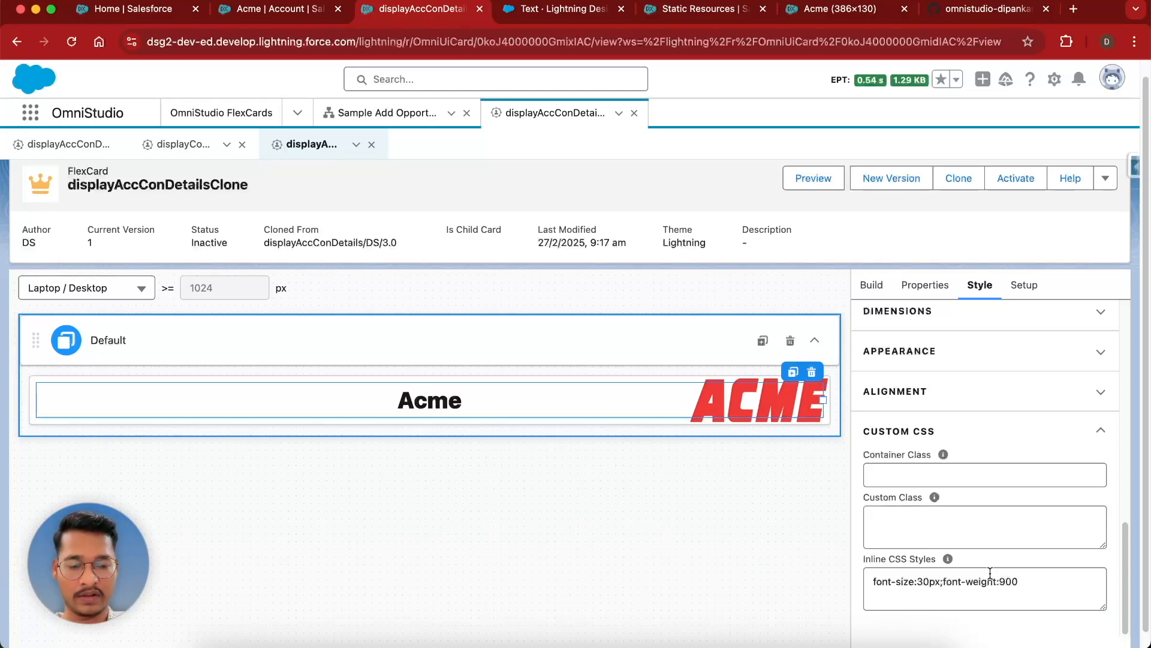
pyautogui.tripleClick(990, 573)
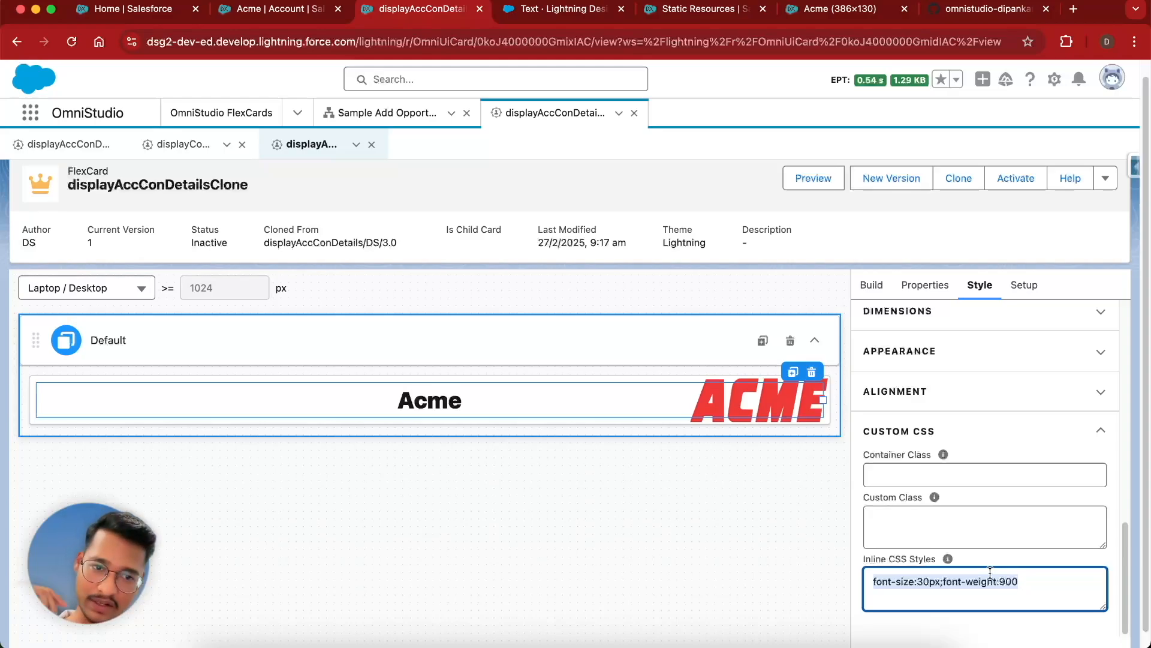
# - Open the FlexCard's custom CSS editor and delete the .orange-background rule
pyautogui.scroll(5, 991, 572)
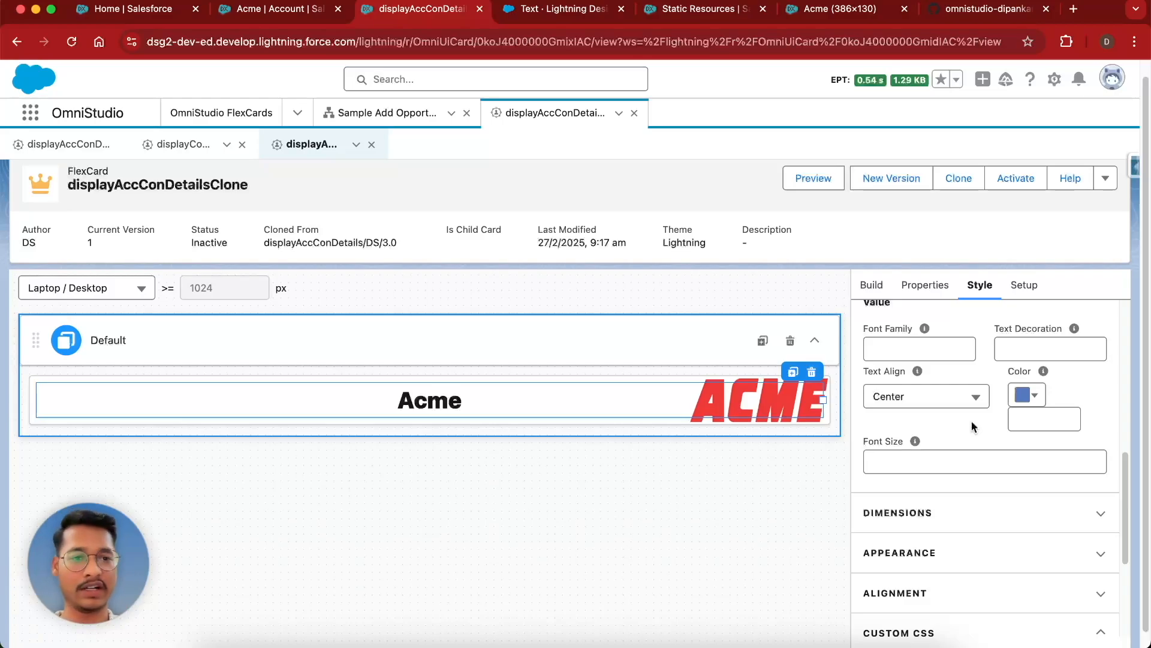
pyautogui.click(1097, 183)
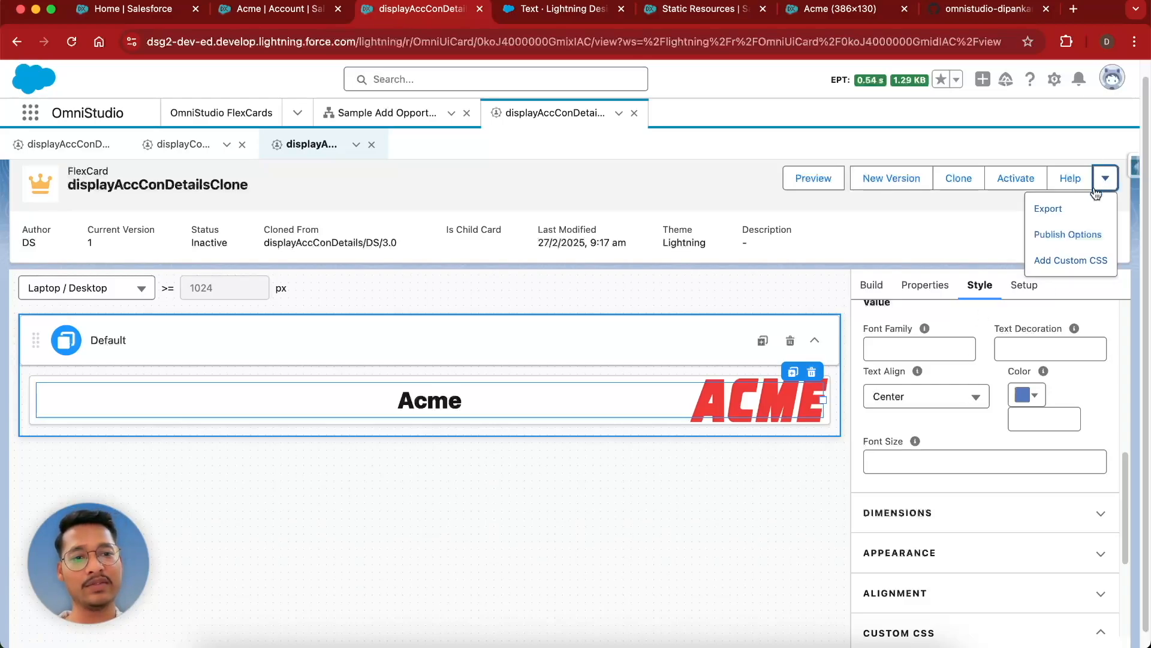
pyautogui.click(1063, 260)
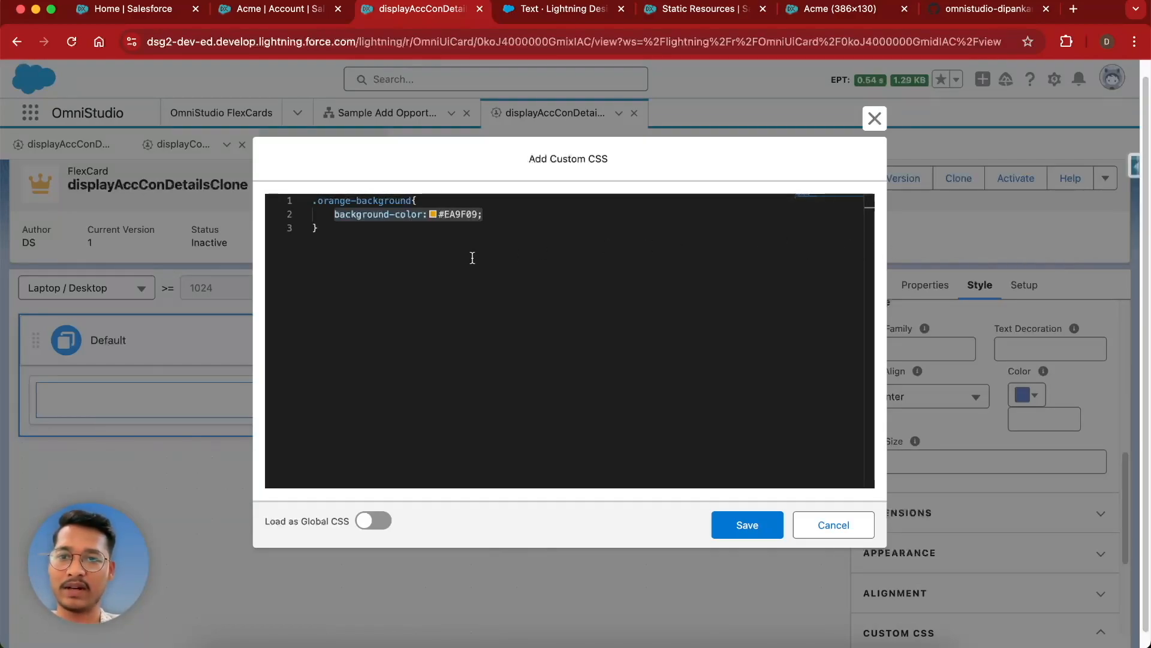
pyautogui.click(350, 235)
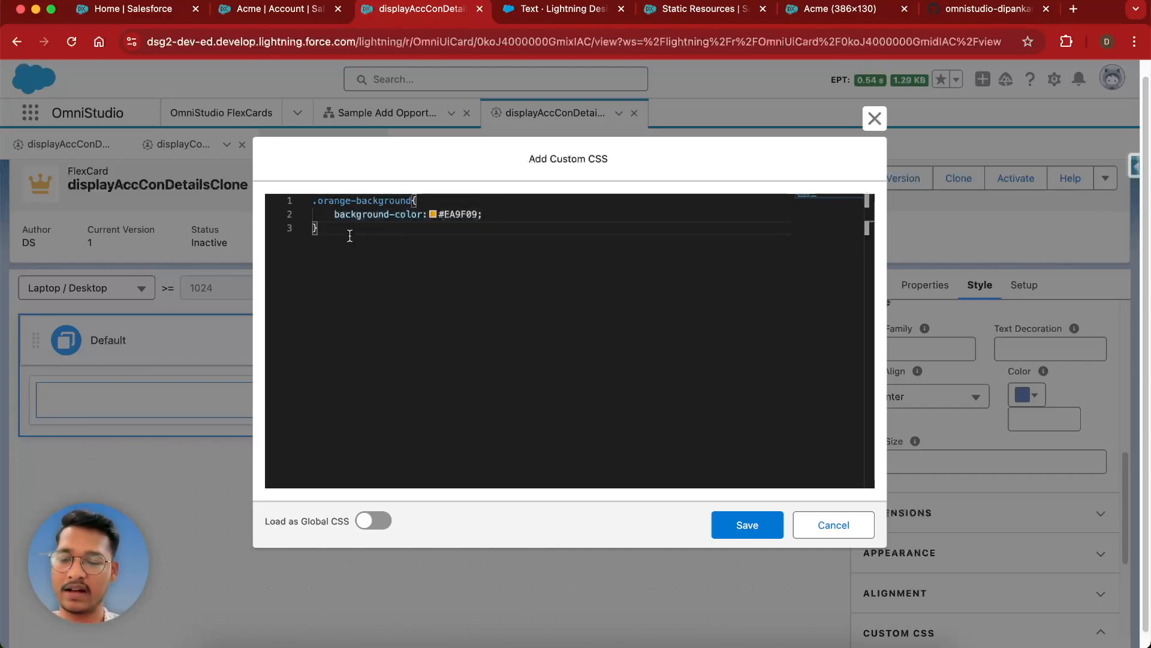
pyautogui.press('Return')
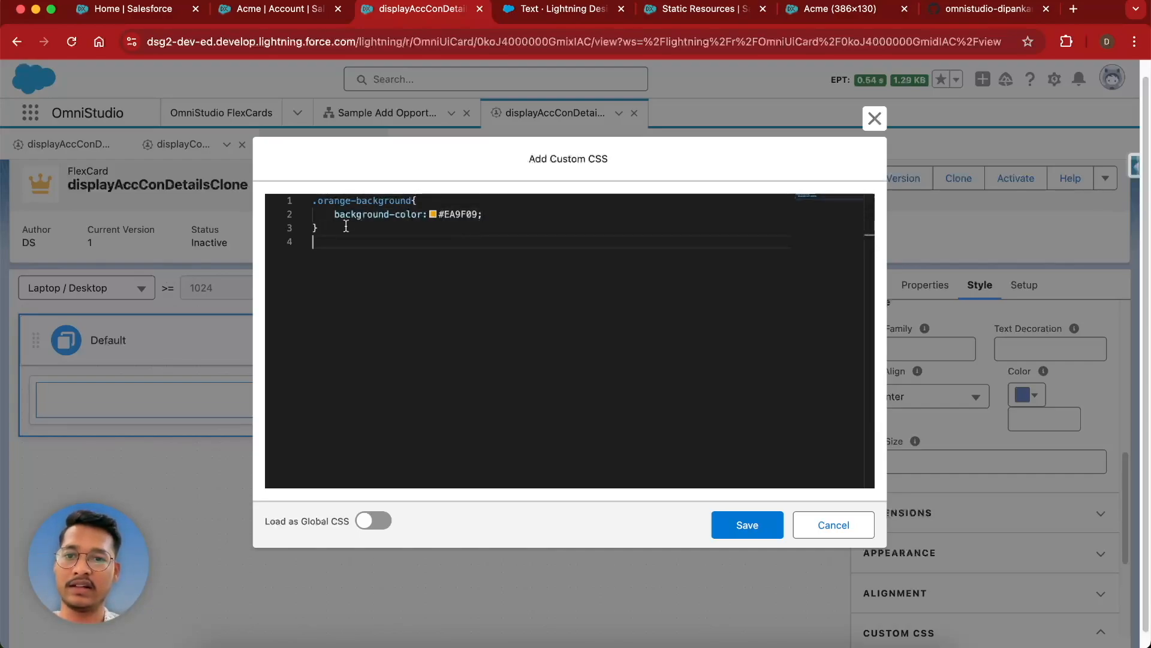
pyautogui.moveTo(482, 214); pyautogui.dragTo(301, 205)
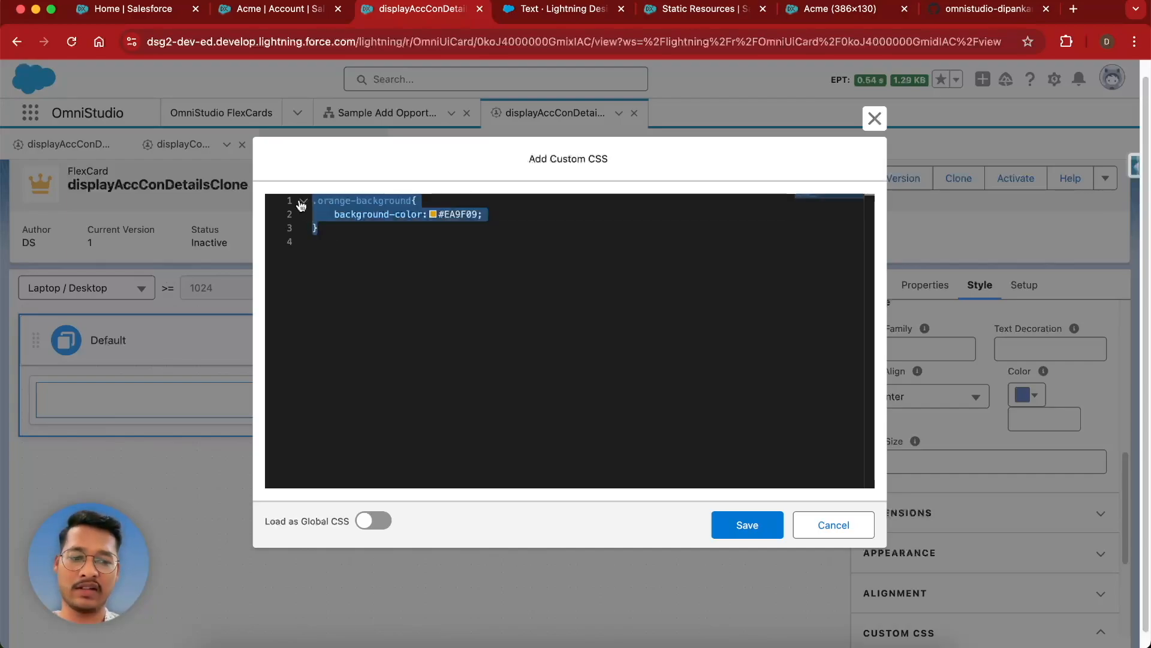
pyautogui.press('BackSpace')
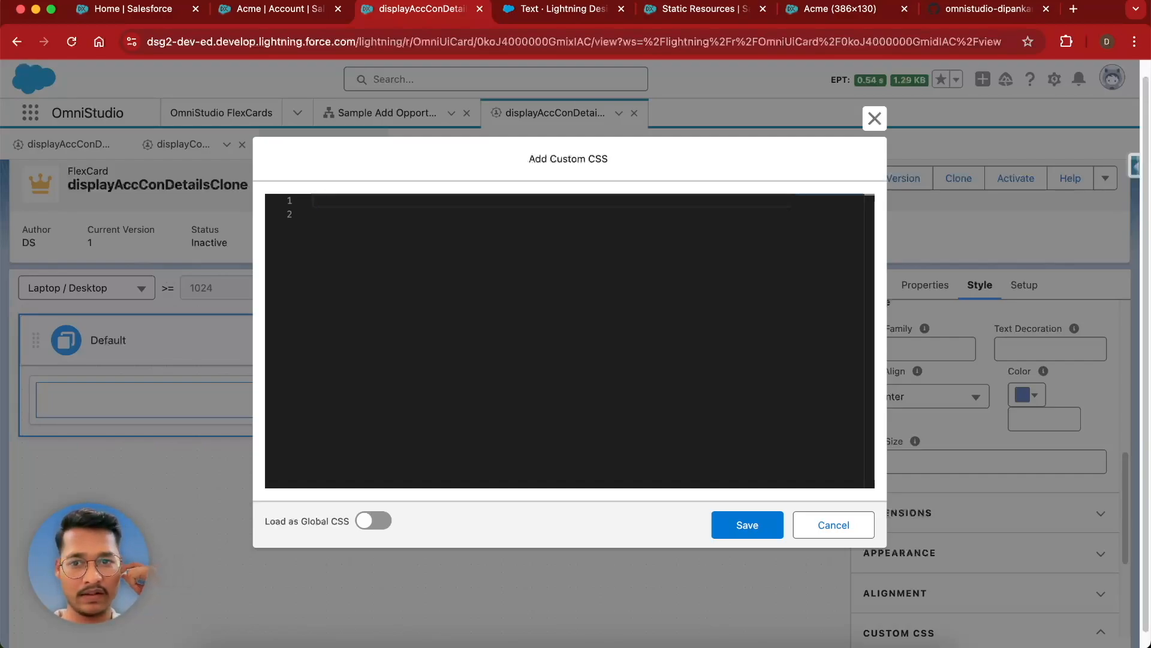
# - Write a custom CSS rule named account-name containing background-color:#EA9F09;
pyautogui.write('a')
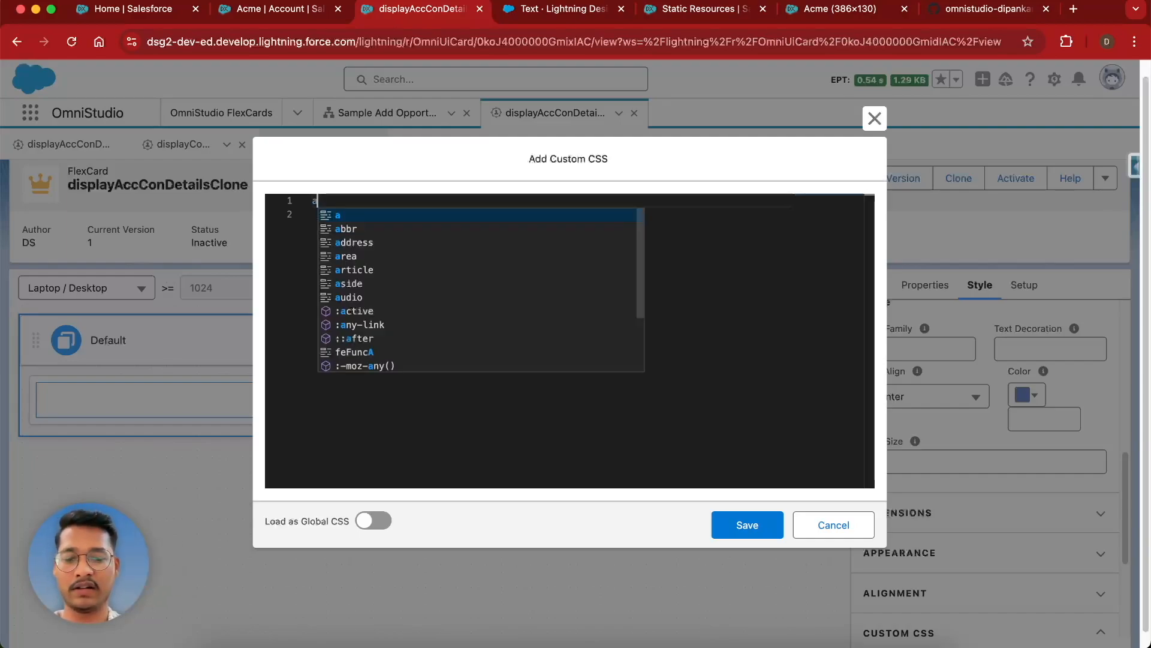
pyautogui.write('ccount-')
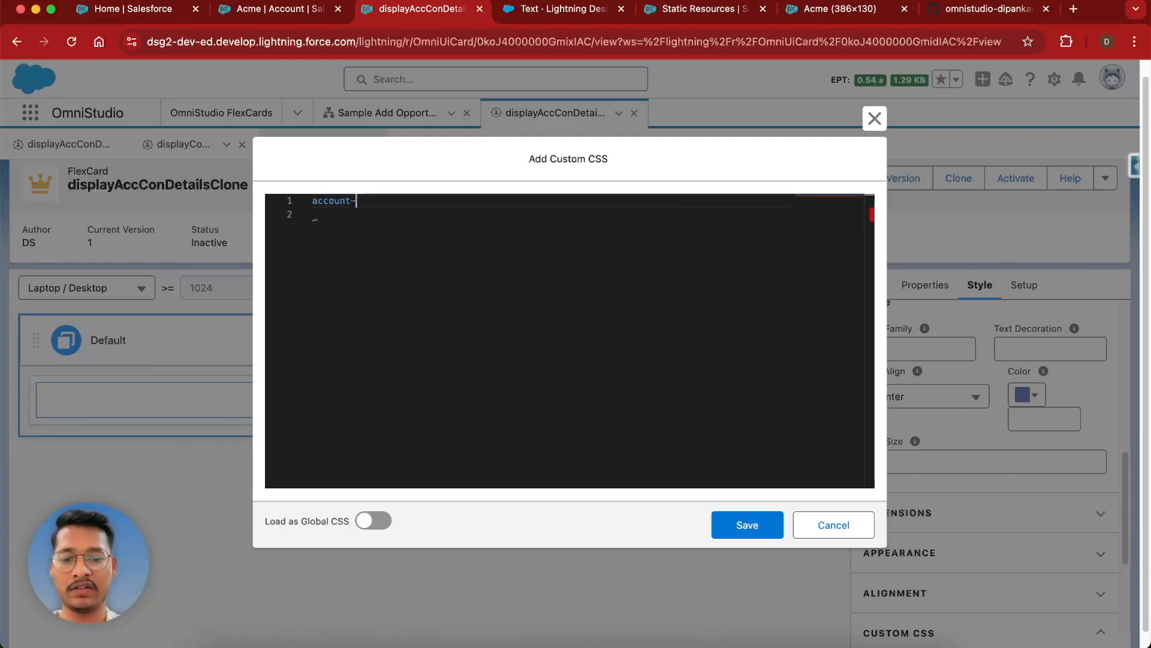
pyautogui.write('mame{')
pyautogui.press('Return')
pyautogui.write('background-color:#EA9F09;')
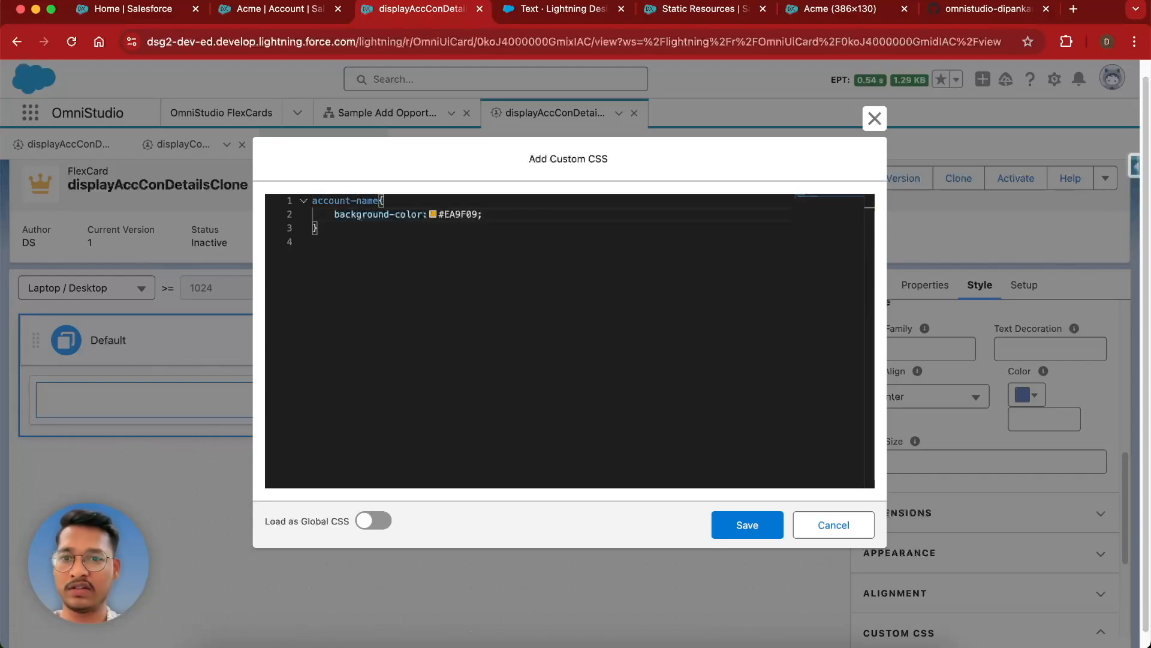
# - Turn the account-name selector into the class .account-name and save the custom CSS
pyautogui.doubleClick(336, 201)
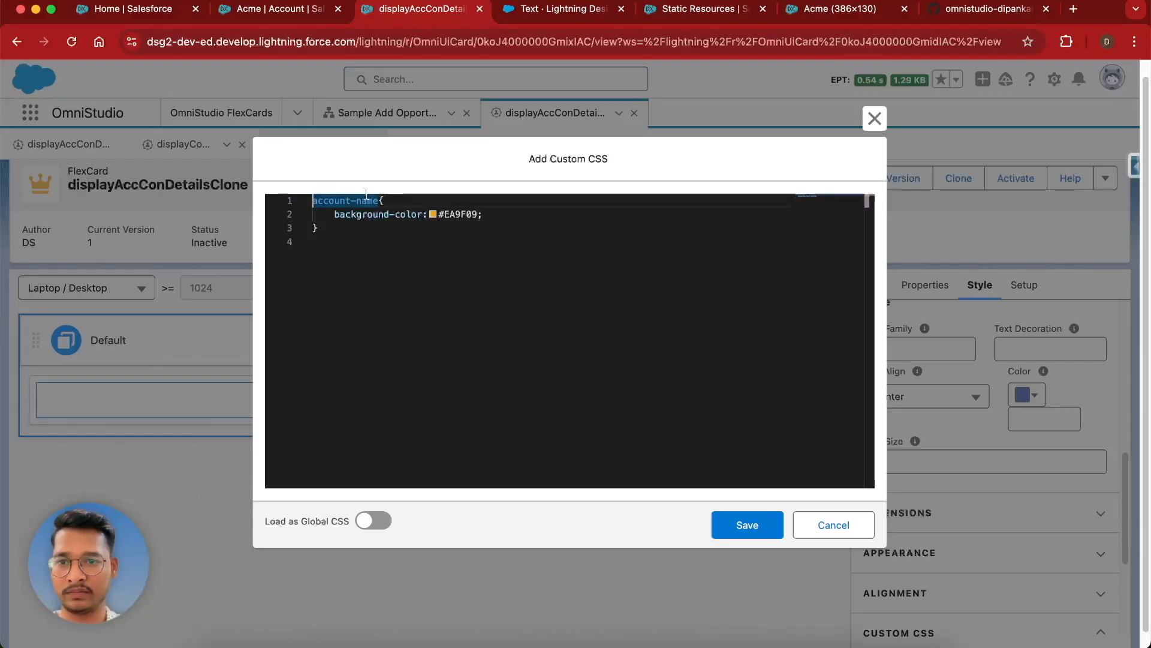
pyautogui.press('Left')
pyautogui.write('.')
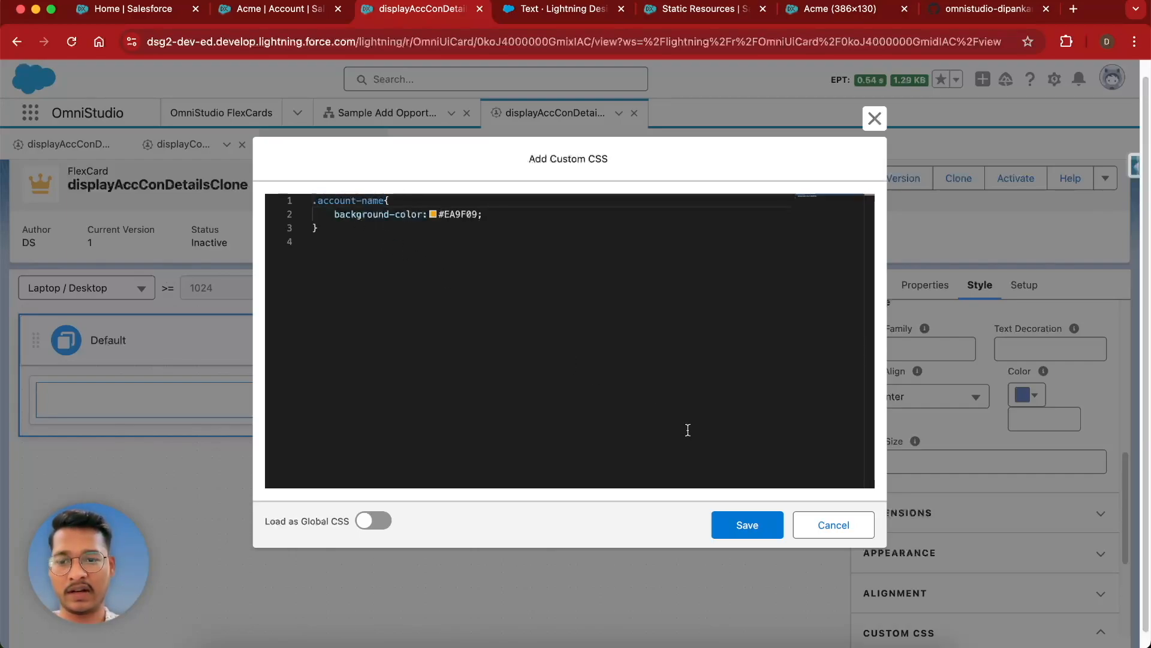
pyautogui.moveTo(384, 200); pyautogui.dragTo(314, 205)
pyautogui.click(746, 525)
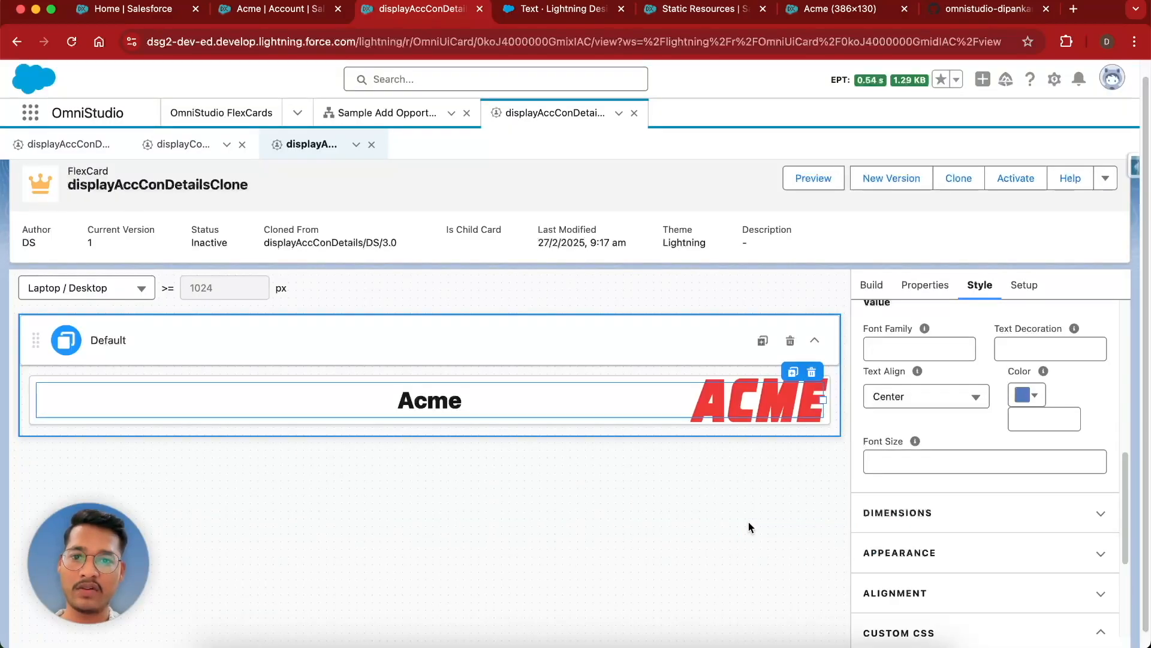
# - Apply account-name as the AccountName field's custom class
pyautogui.scroll(-4, 967, 522)
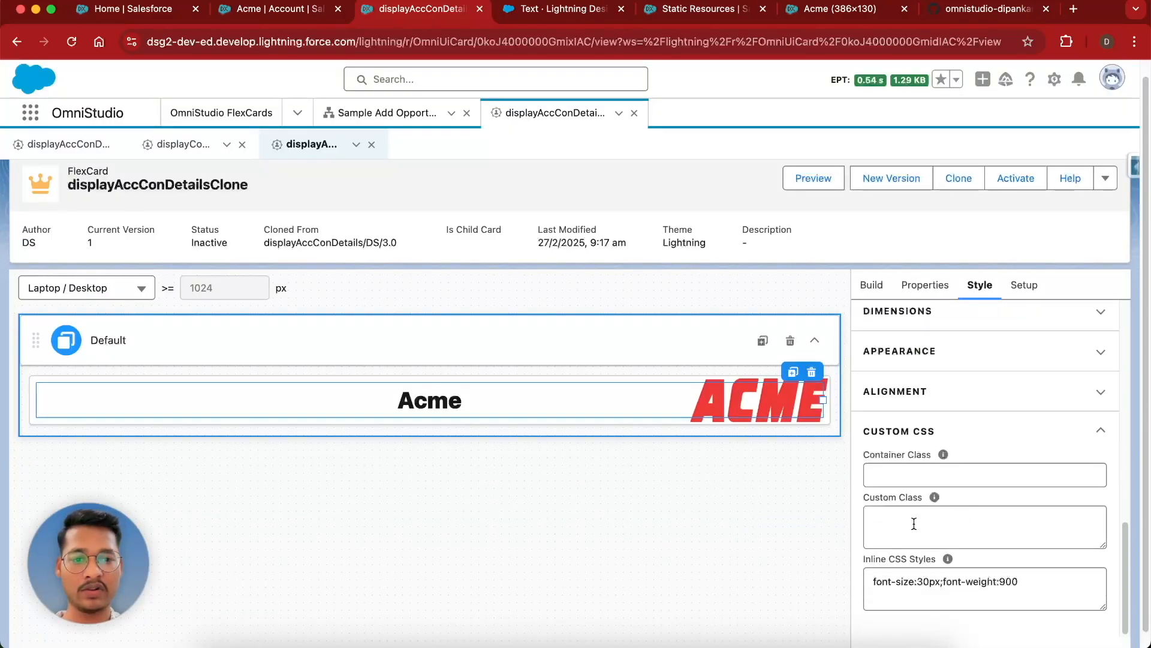
pyautogui.click(912, 524)
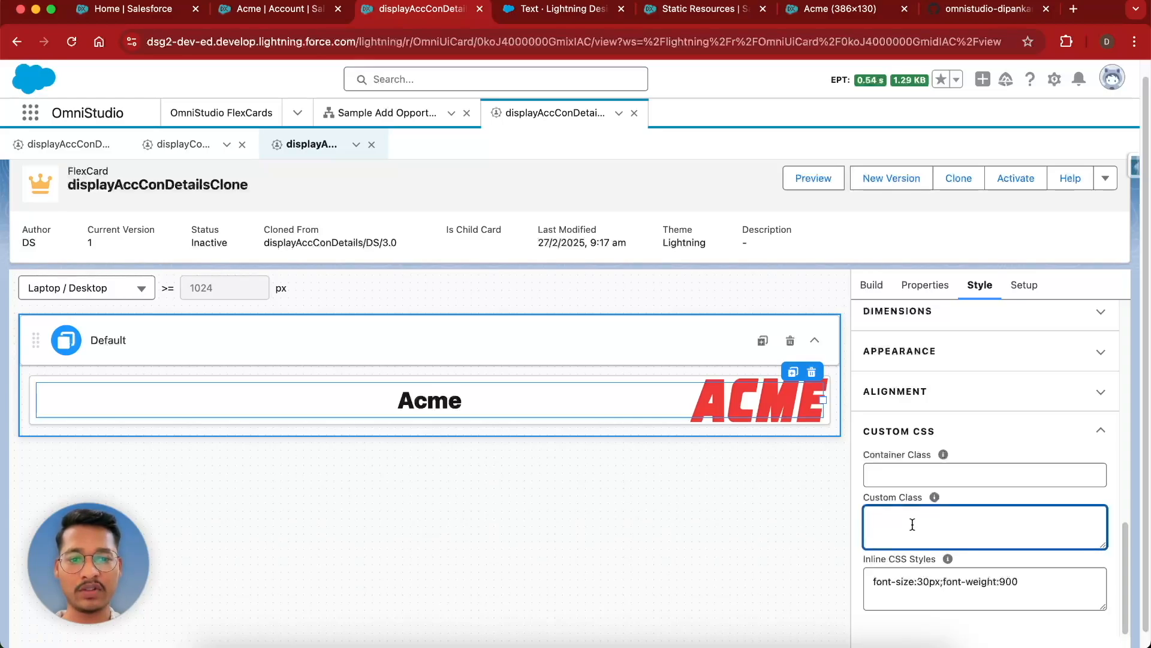
pyautogui.write('account-name')
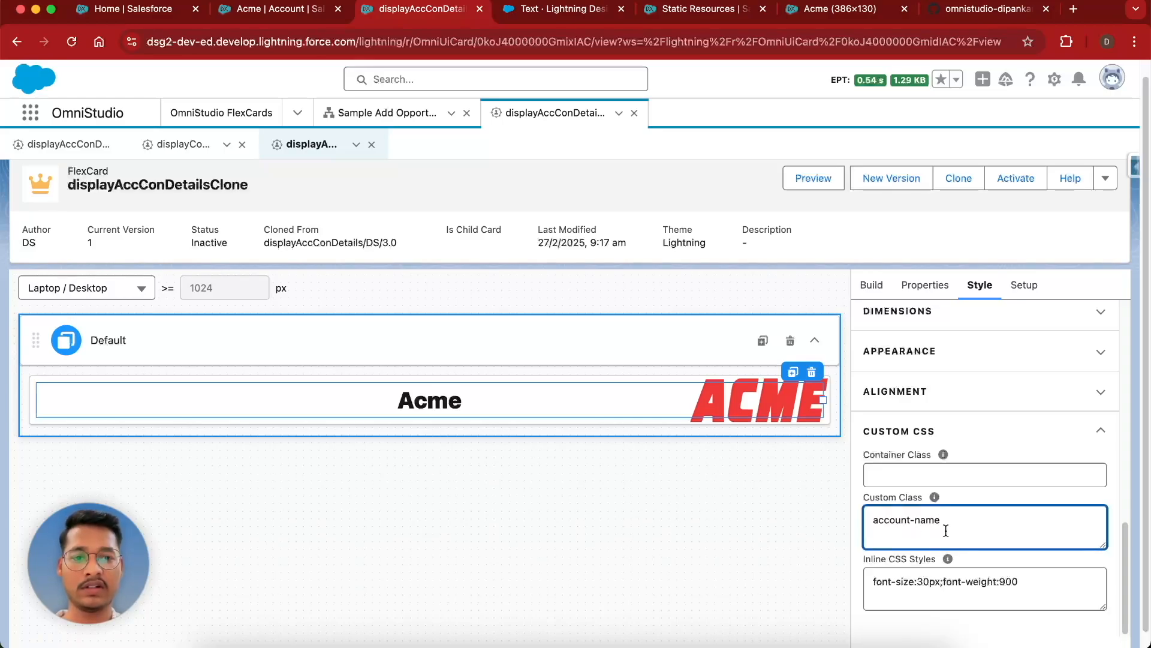
pyautogui.click(982, 499)
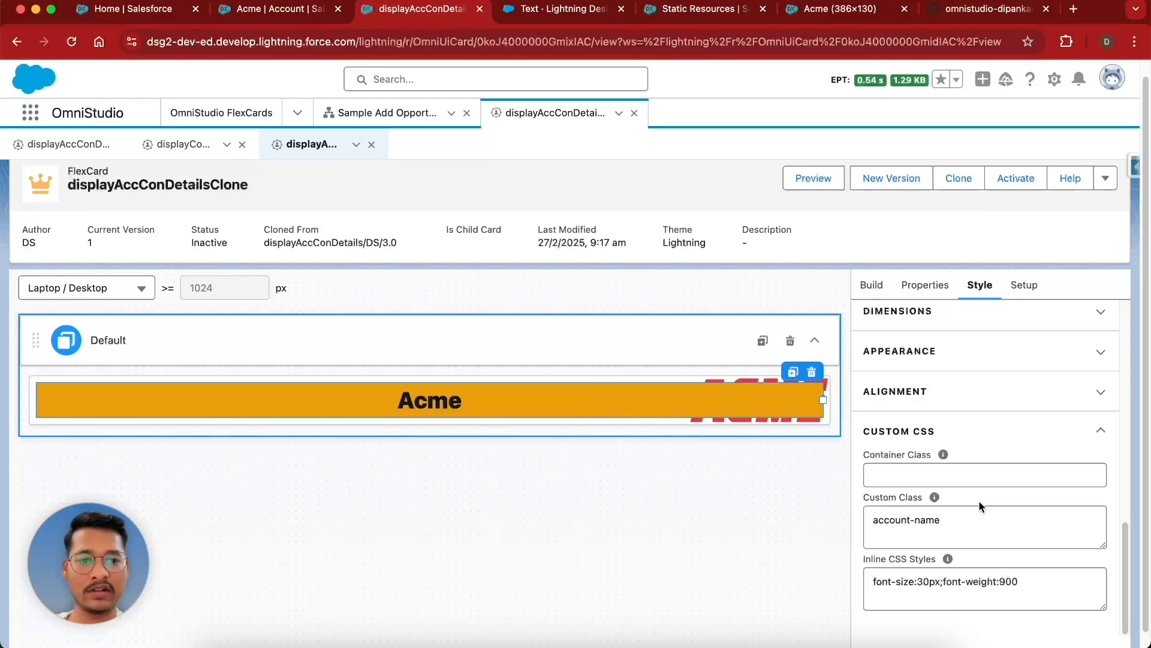
# - Look through the AccountName field's Dimensions and Appearance style settings
pyautogui.scroll(10, 980, 507)
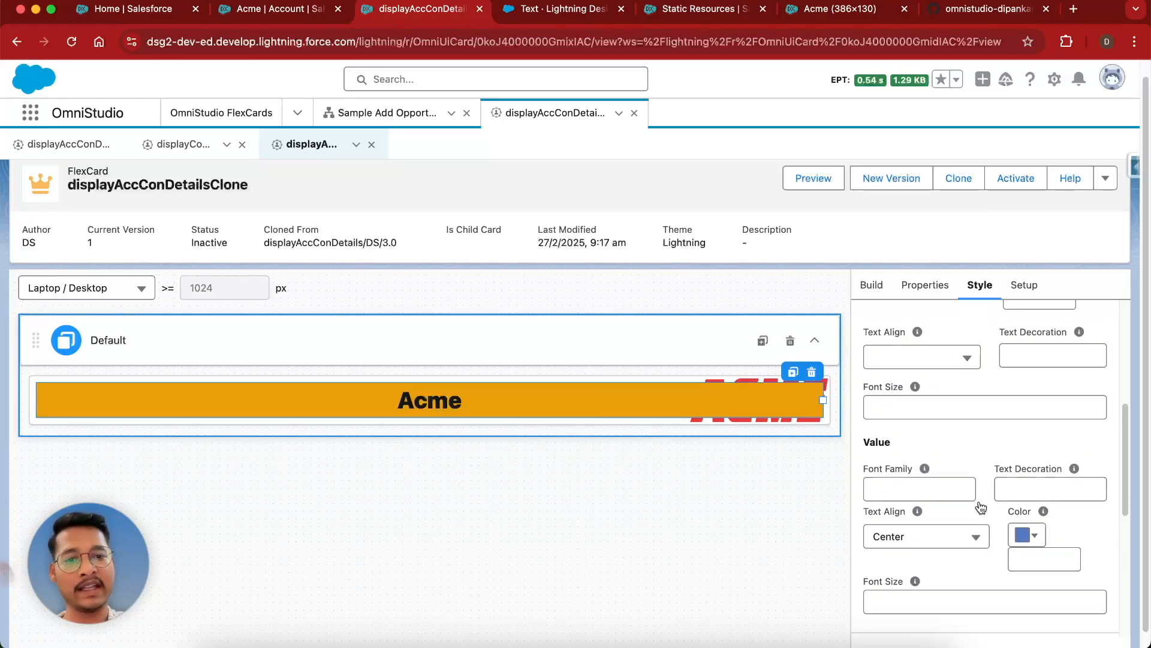
pyautogui.scroll(1, 981, 507)
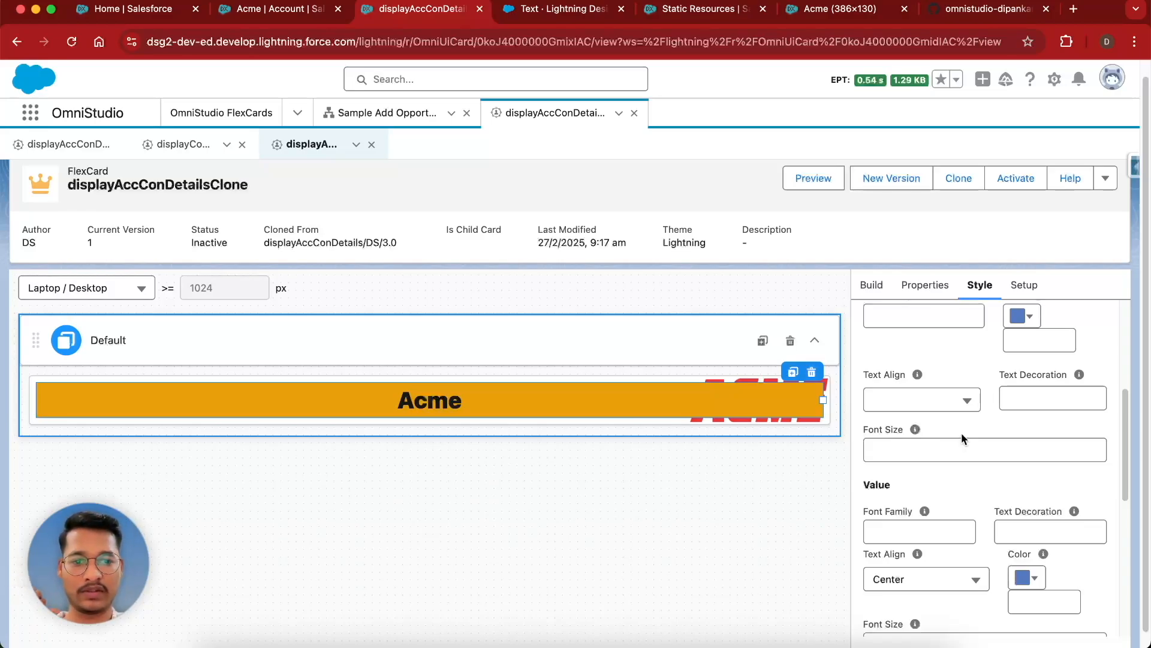
pyautogui.scroll(5, 962, 433)
pyautogui.scroll(-8, 962, 433)
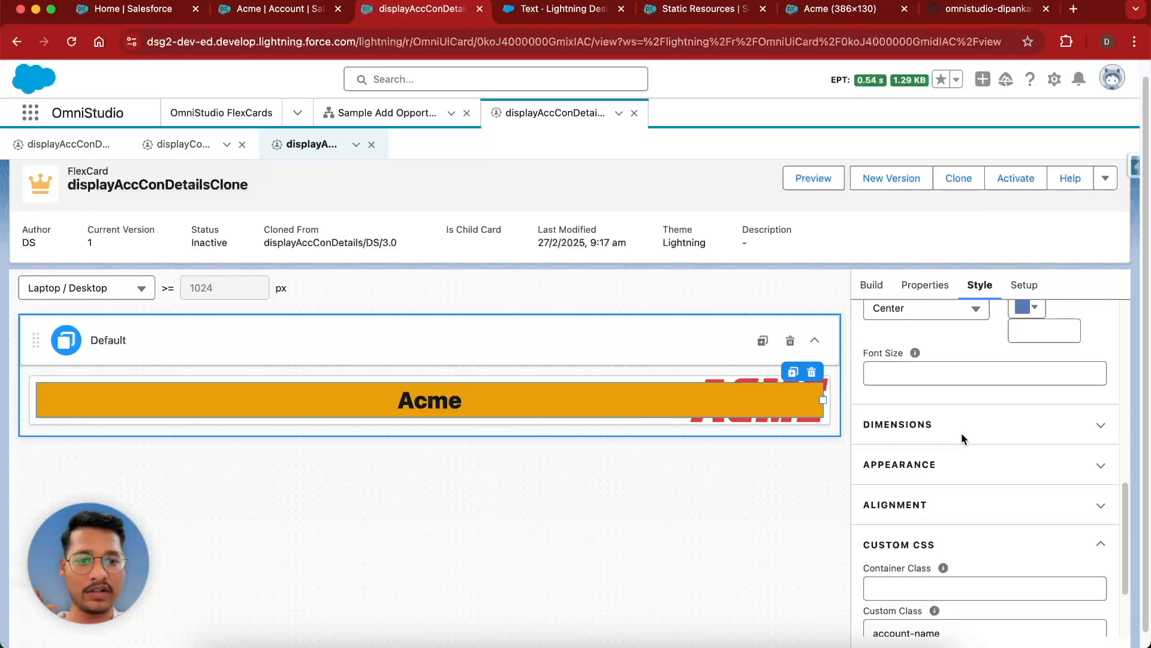
pyautogui.click(932, 397)
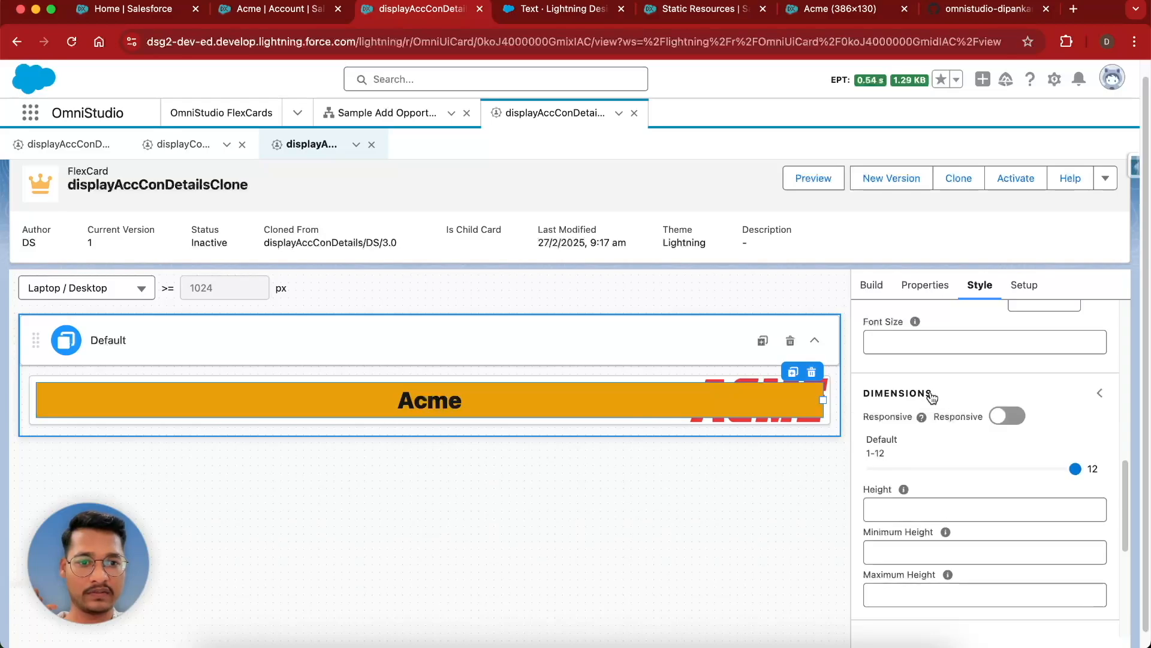
pyautogui.scroll(-7, 930, 394)
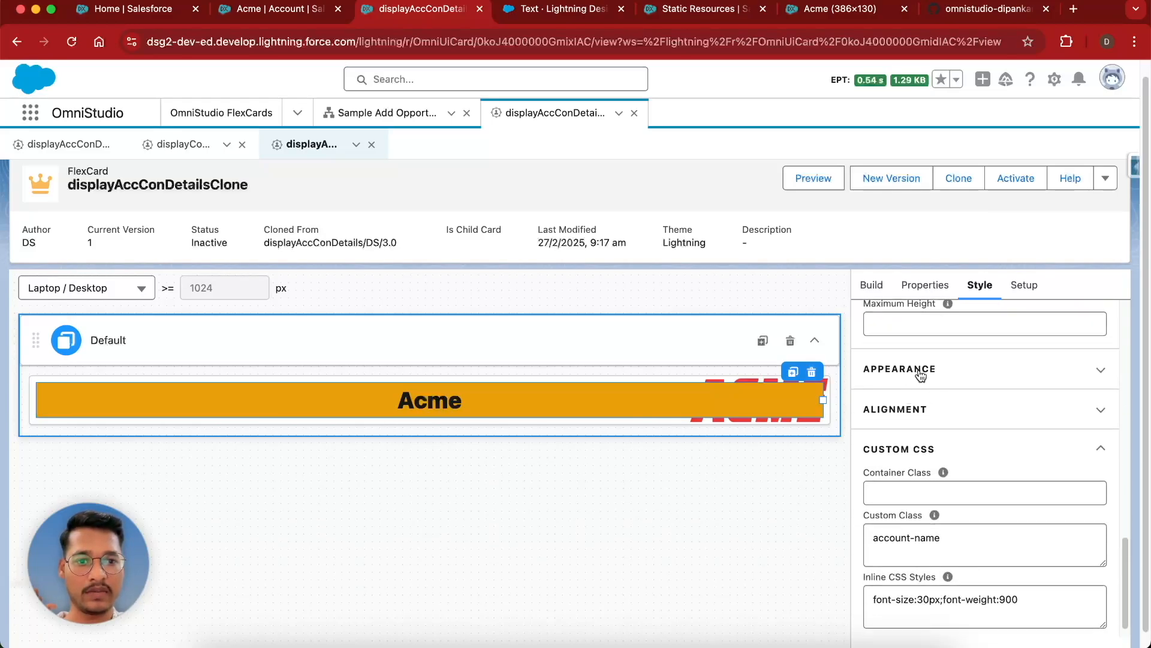
pyautogui.click(918, 375)
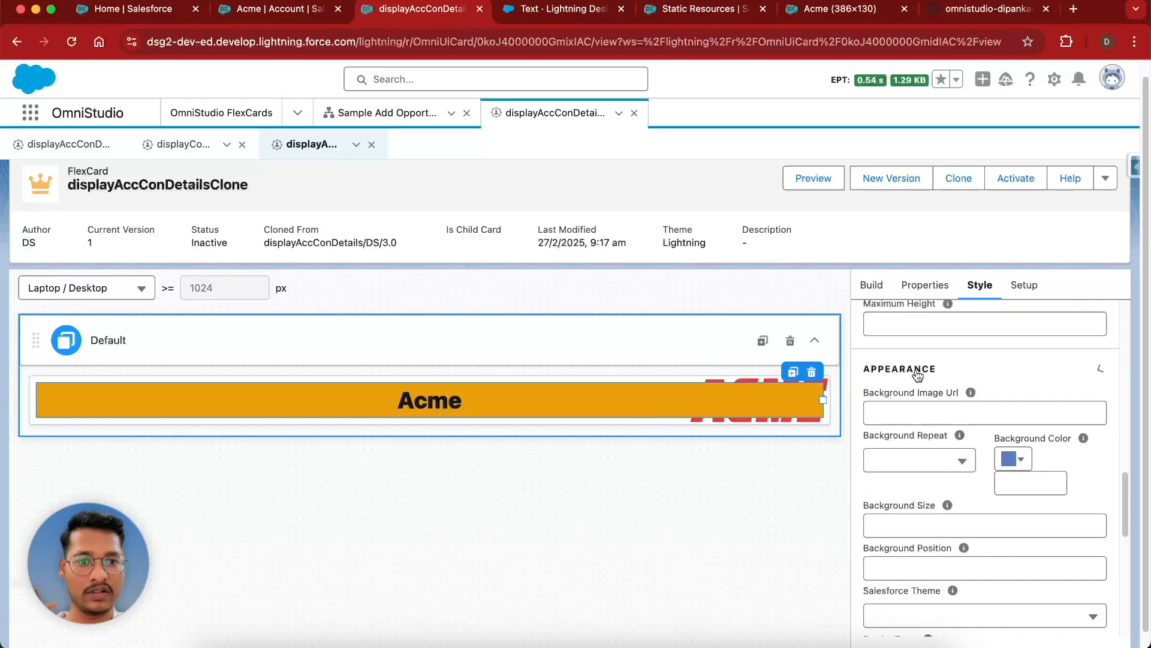
pyautogui.scroll(-9, 912, 482)
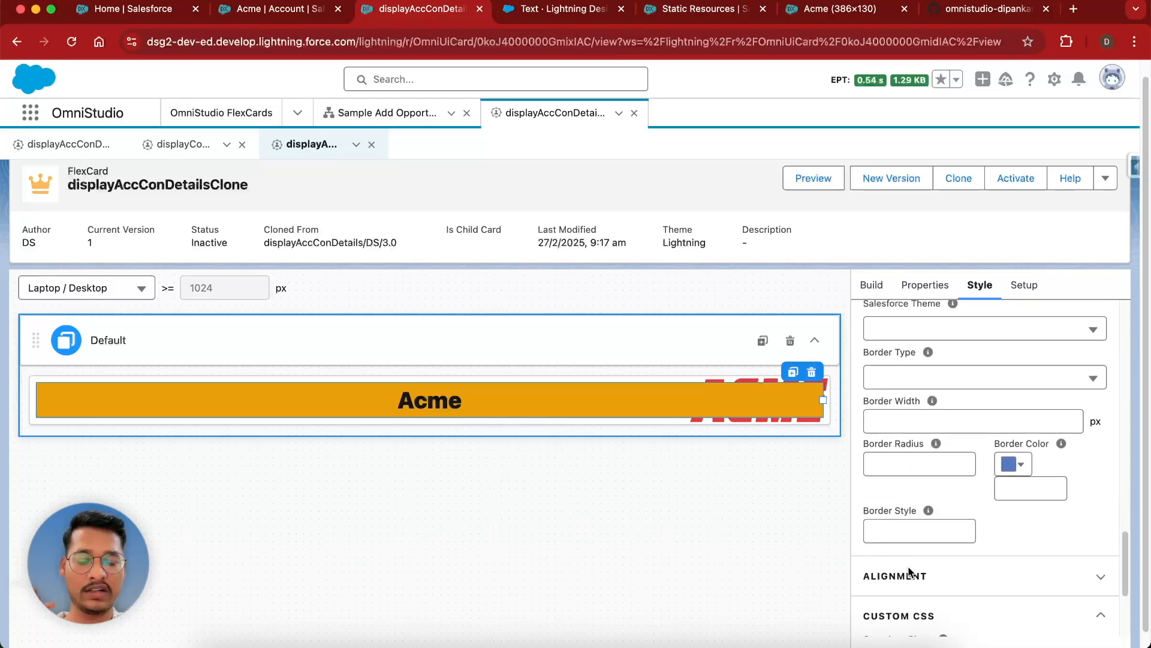
# - Add Large padding of type Around to the AccountName field in its alignment settings
pyautogui.click(910, 574)
pyautogui.scroll(-7, 911, 576)
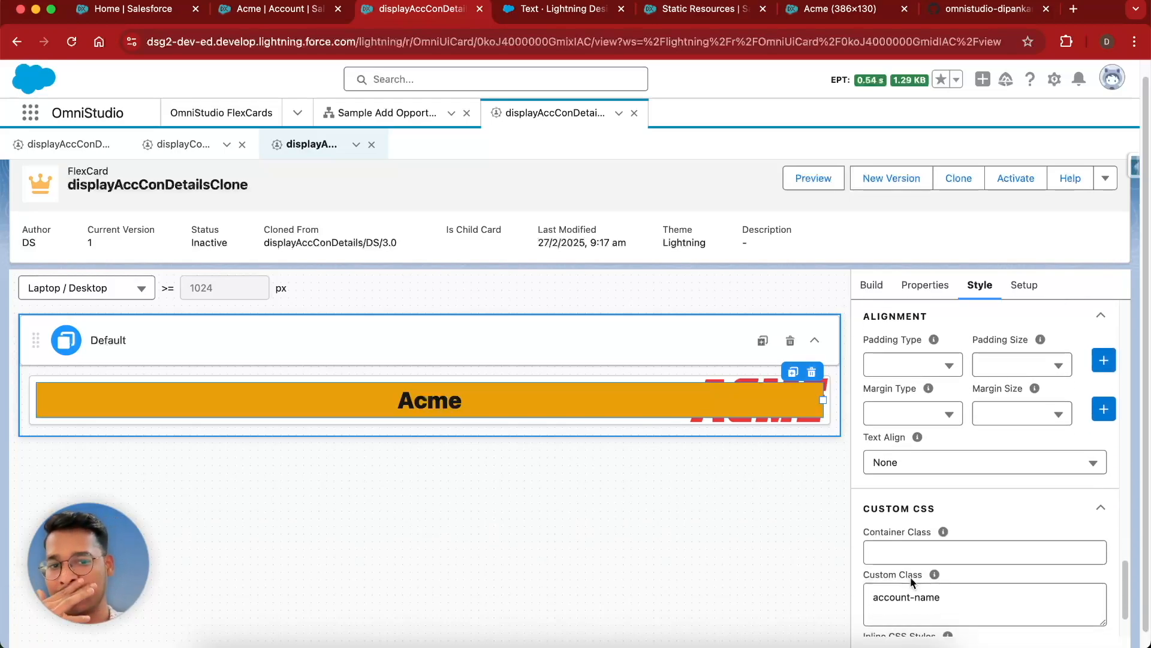
pyautogui.click(907, 366)
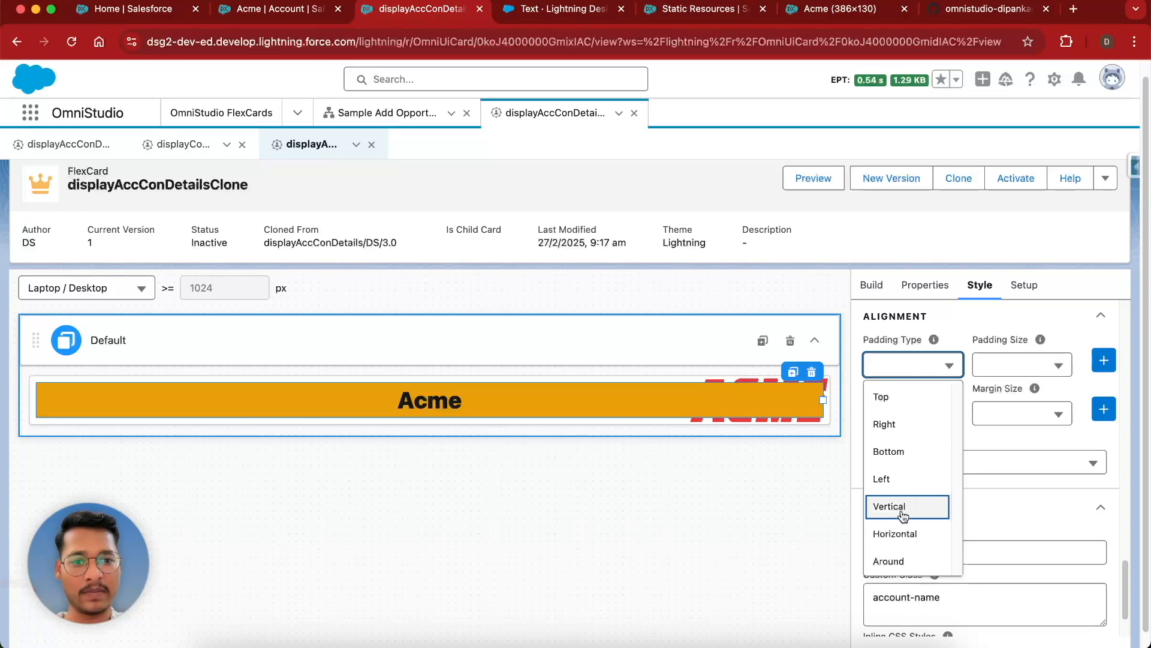
pyautogui.click(889, 561)
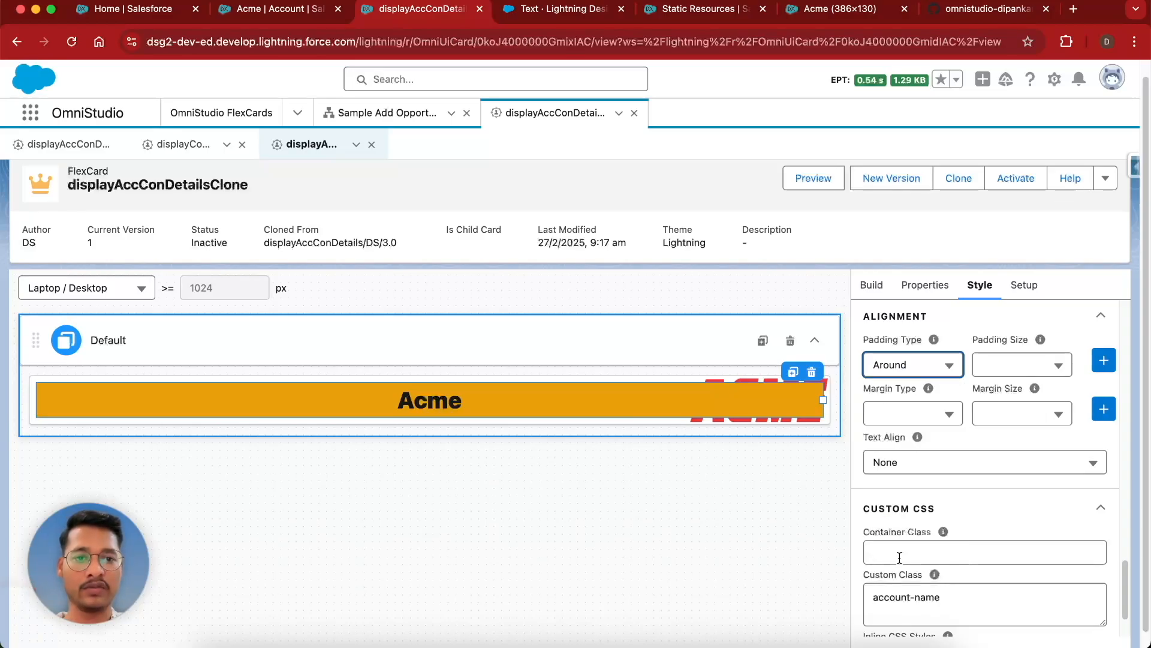
pyautogui.click(987, 367)
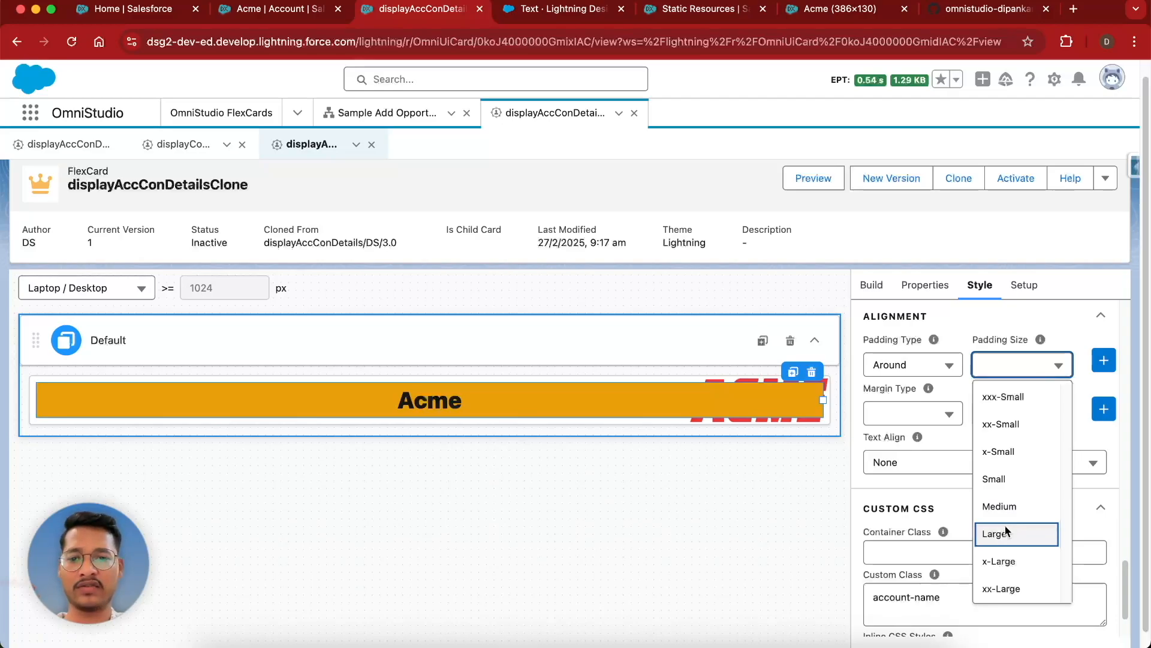
pyautogui.click(1007, 532)
pyautogui.click(1103, 367)
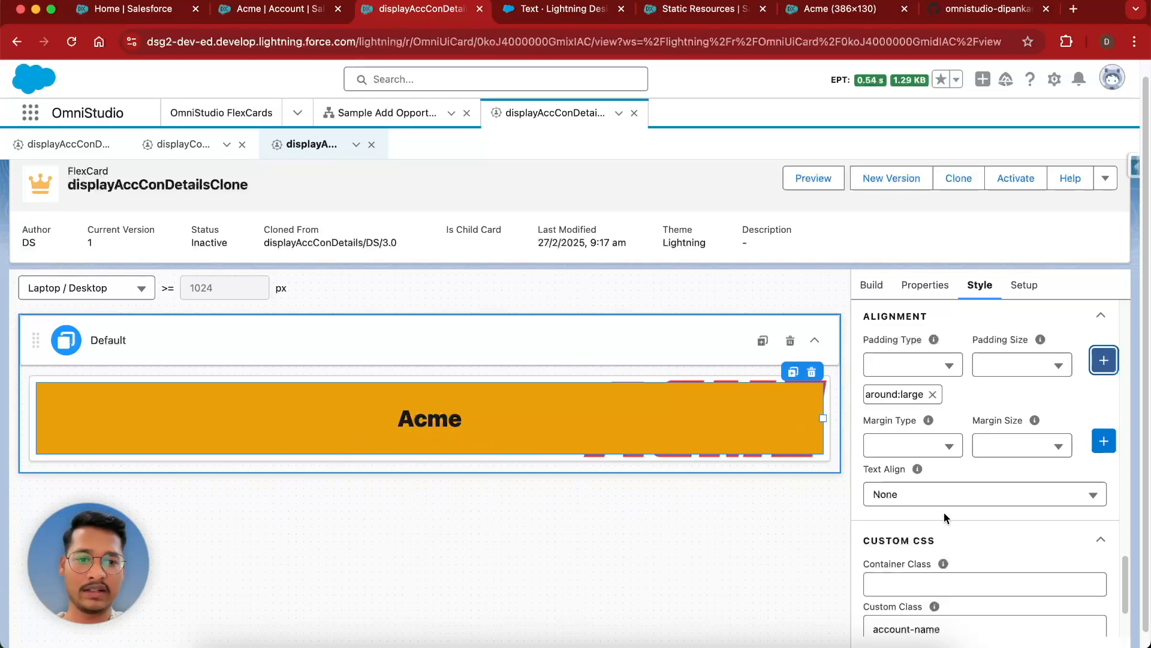
pyautogui.scroll(-2, 967, 528)
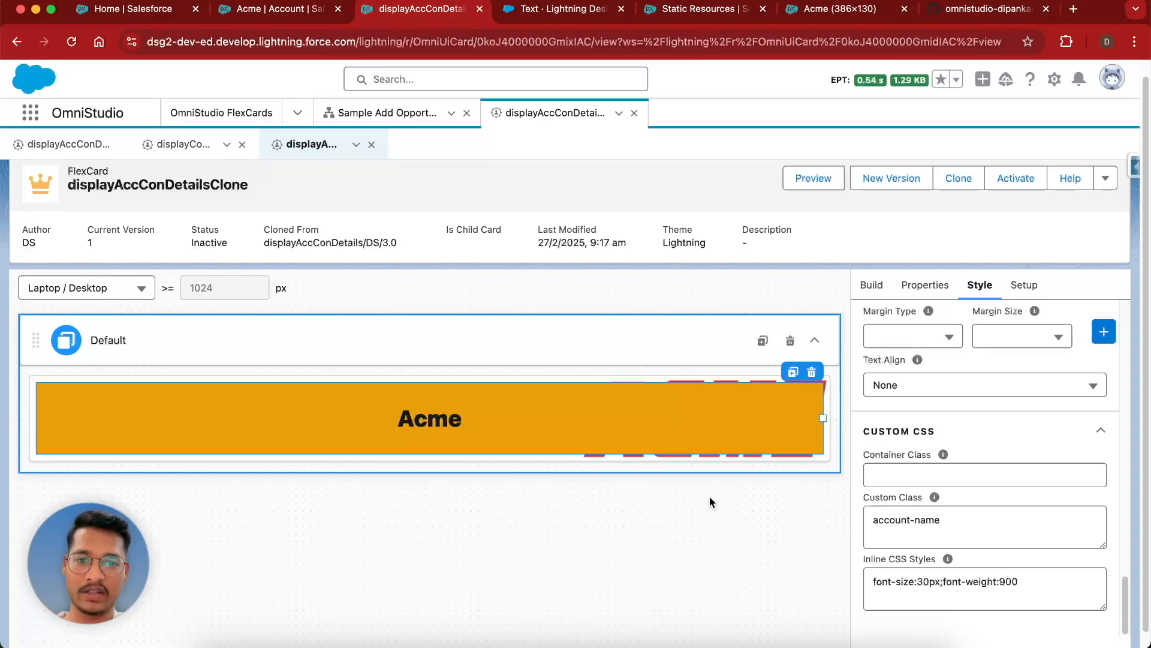
pyautogui.scroll(5, 710, 496)
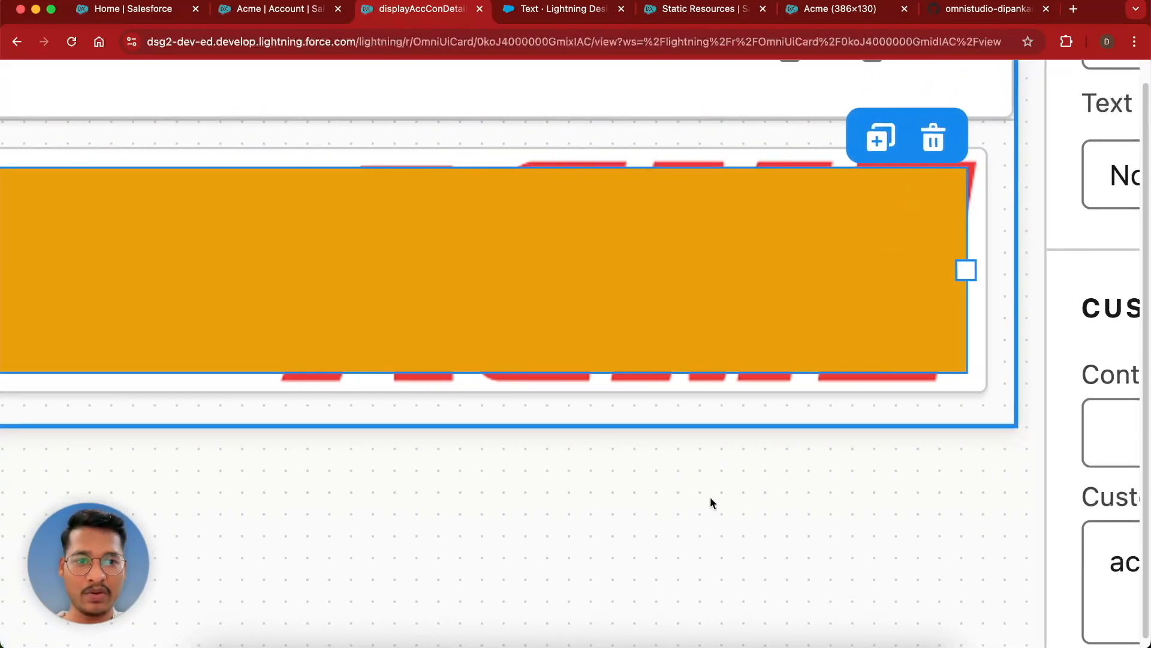
# - Set the AccountName field's container class to slds-card in its custom CSS settings
pyautogui.hscroll(5, 713, 502)
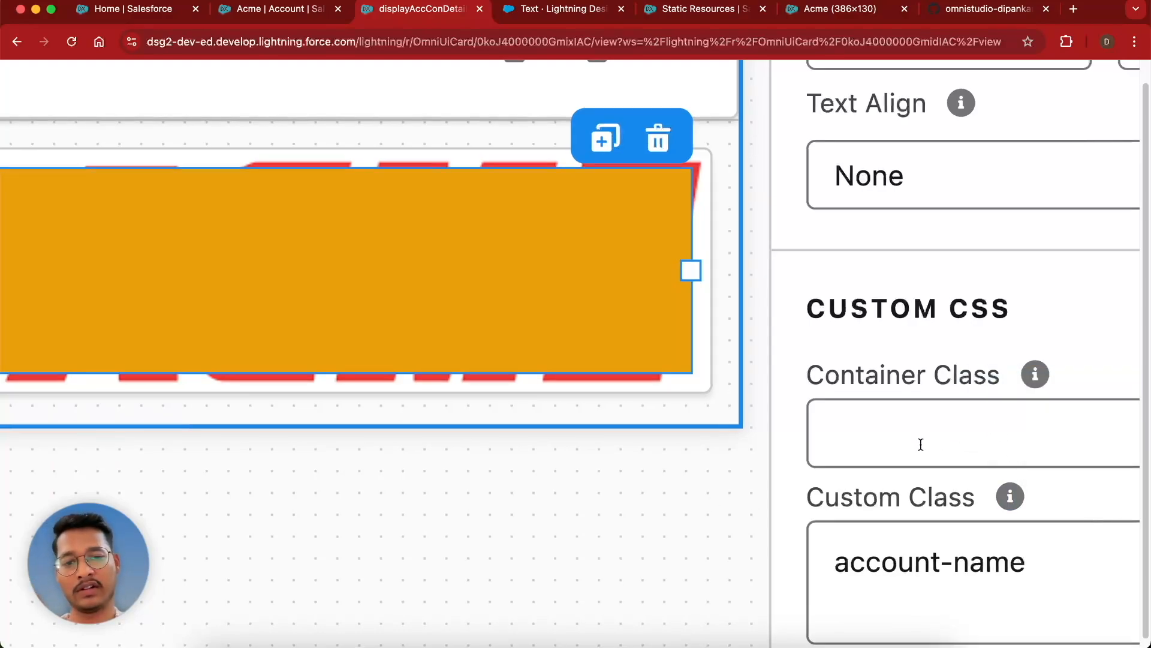
pyautogui.click(899, 434)
pyautogui.write('slds')
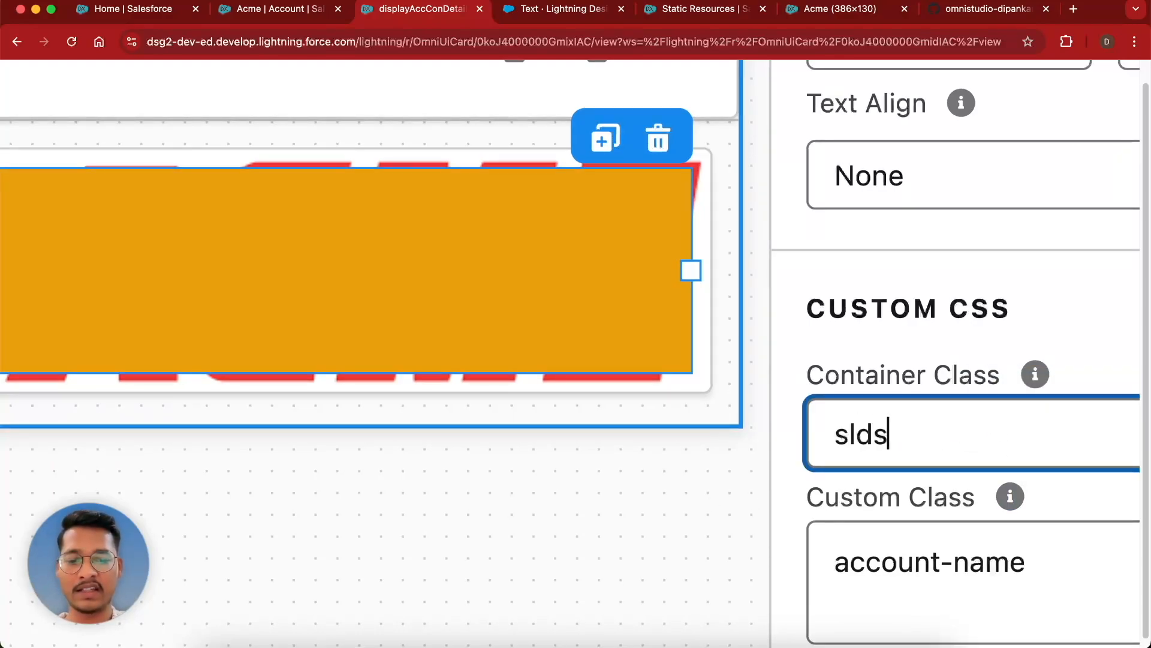
pyautogui.write('-card')
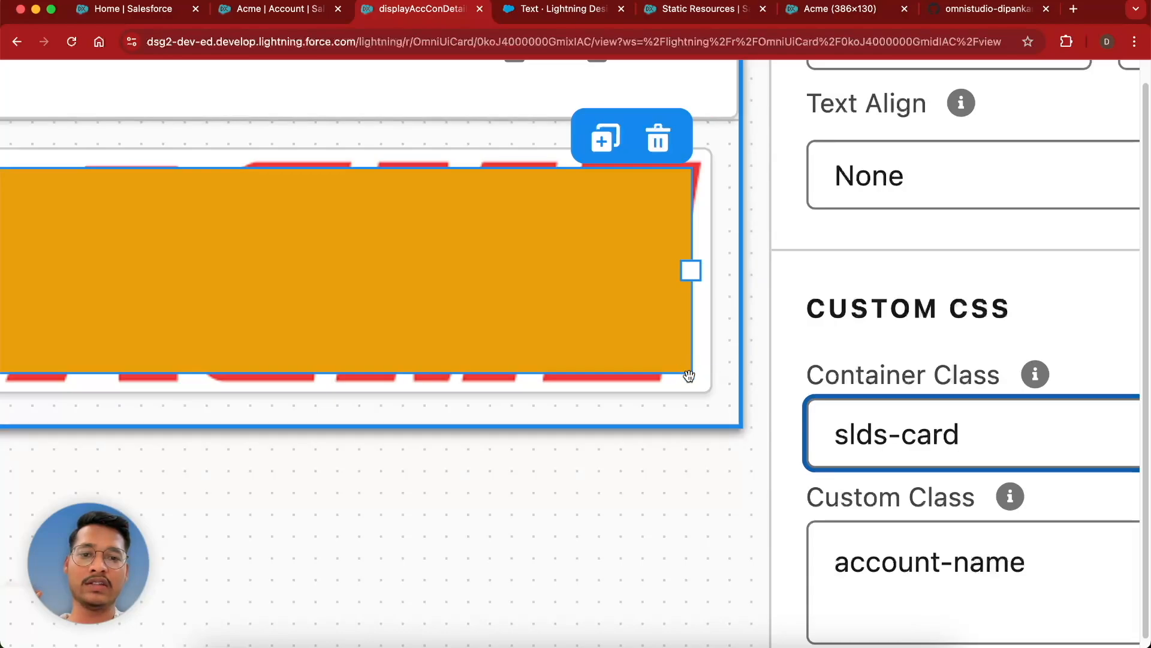
pyautogui.click(721, 464)
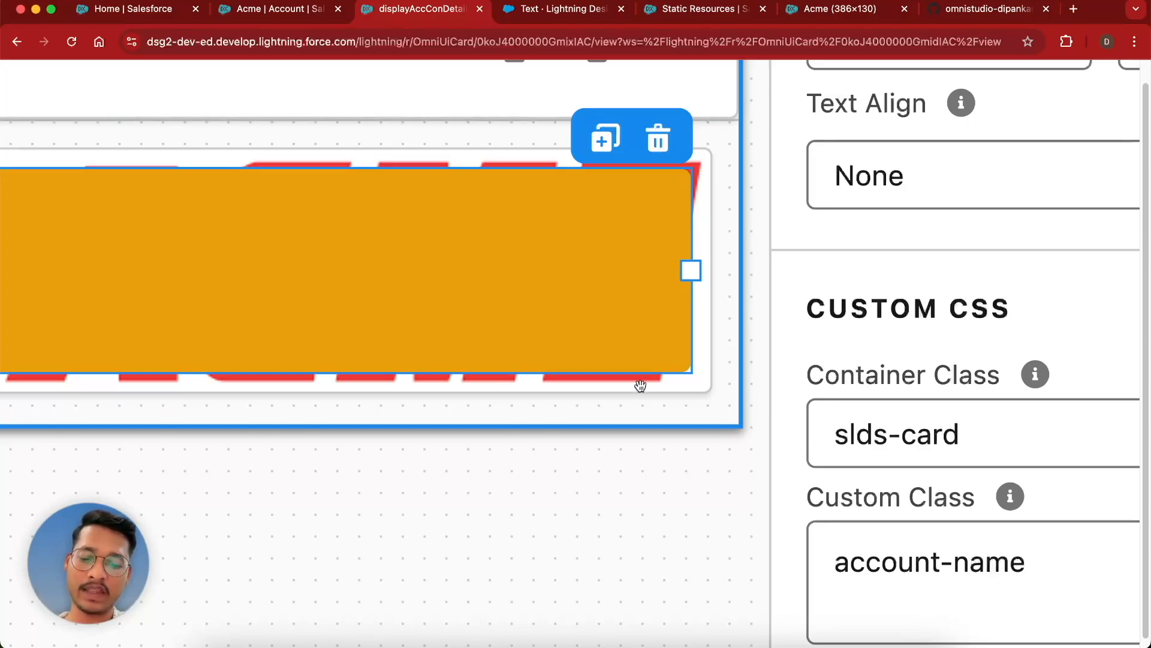
# - Remove the Acme background image URL from the Default state's appearance settings
pyautogui.click(545, 395)
pyautogui.scroll(-1, 537, 392)
pyautogui.scroll(-5, 537, 393)
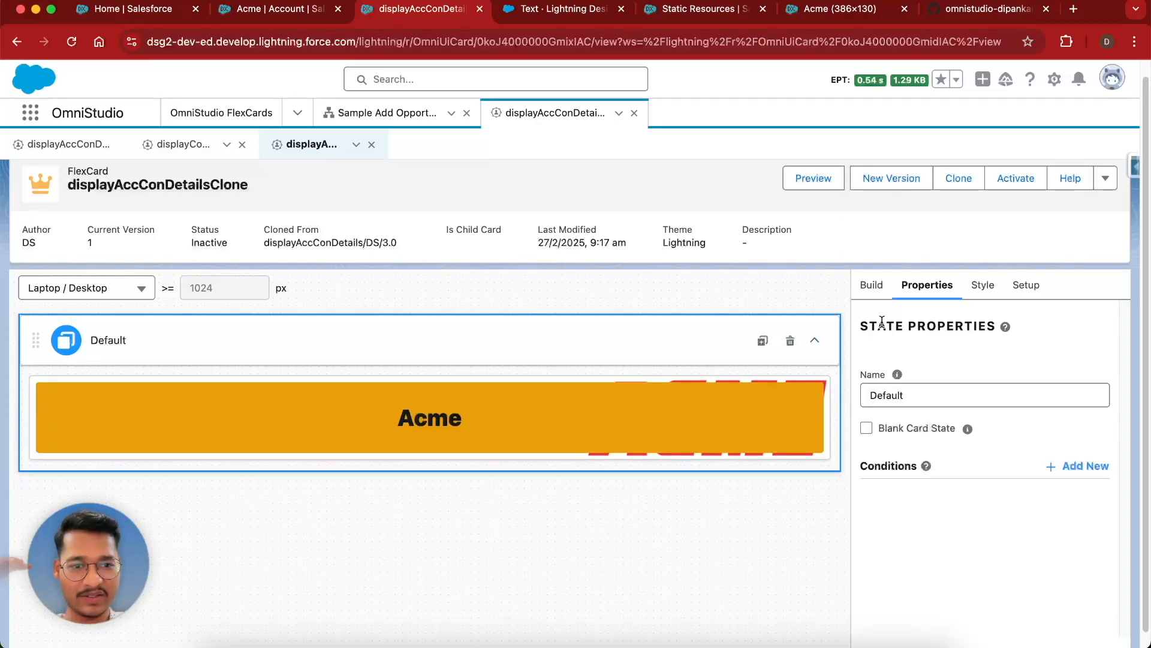
pyautogui.click(981, 287)
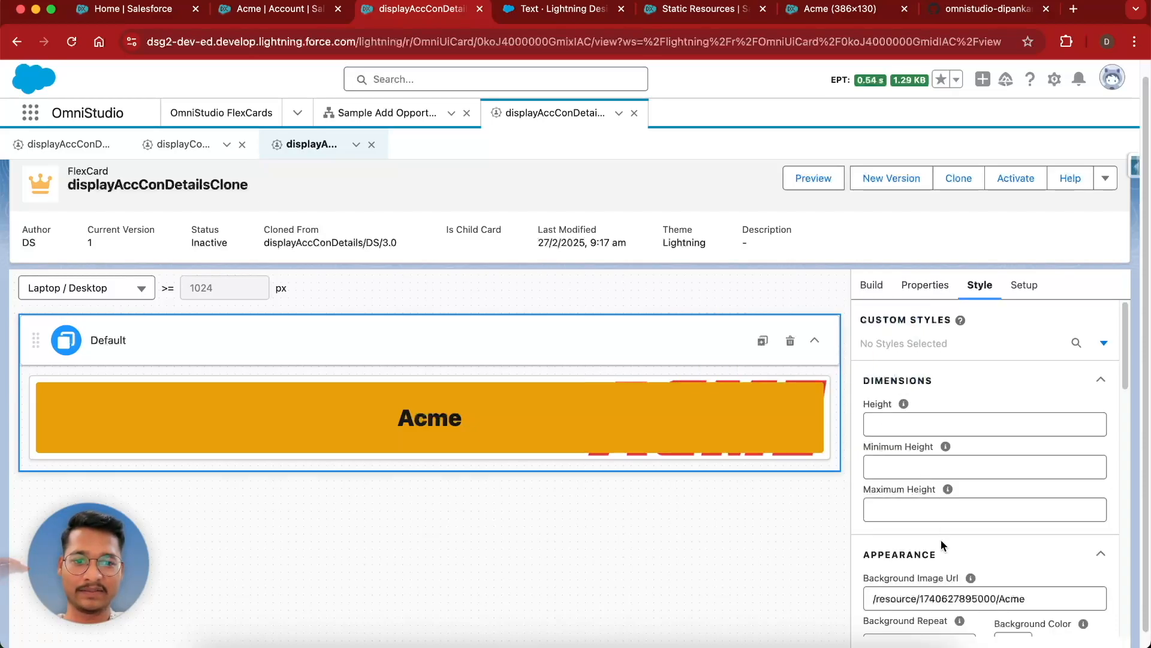
pyautogui.tripleClick(907, 599)
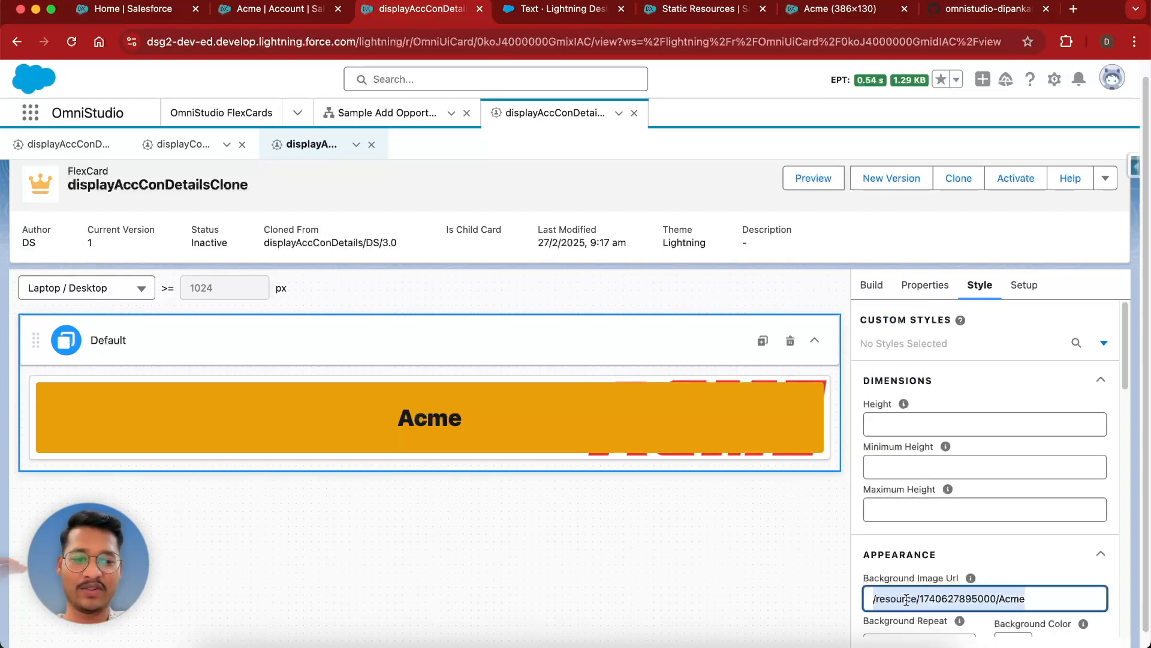
pyautogui.press('BackSpace')
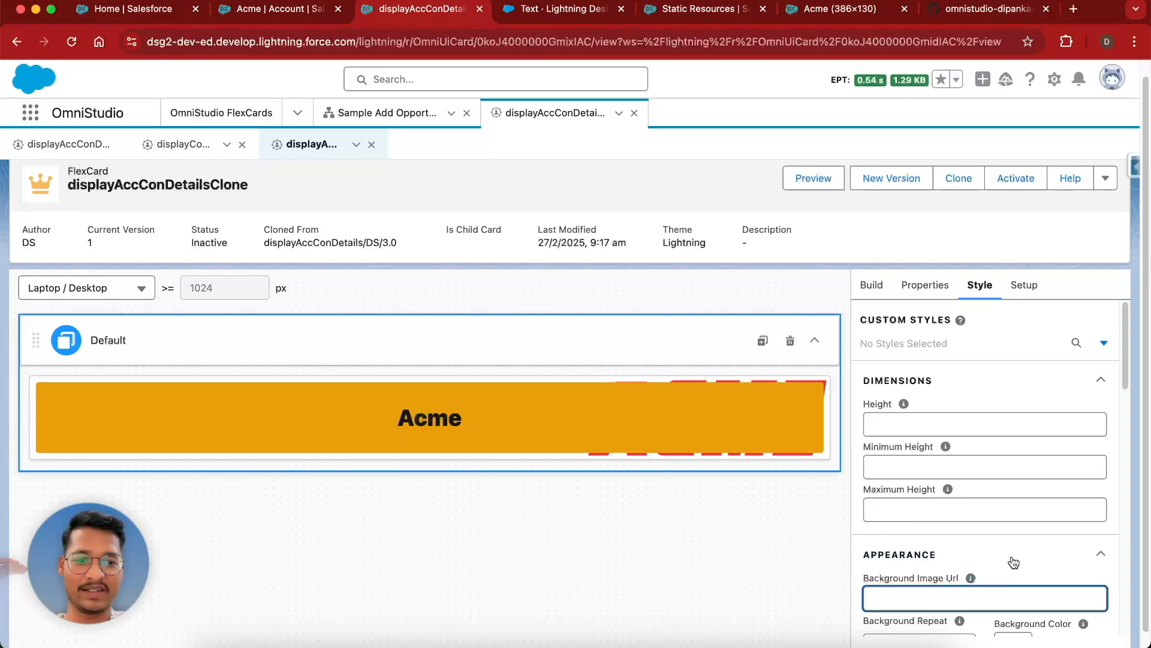
pyautogui.click(951, 287)
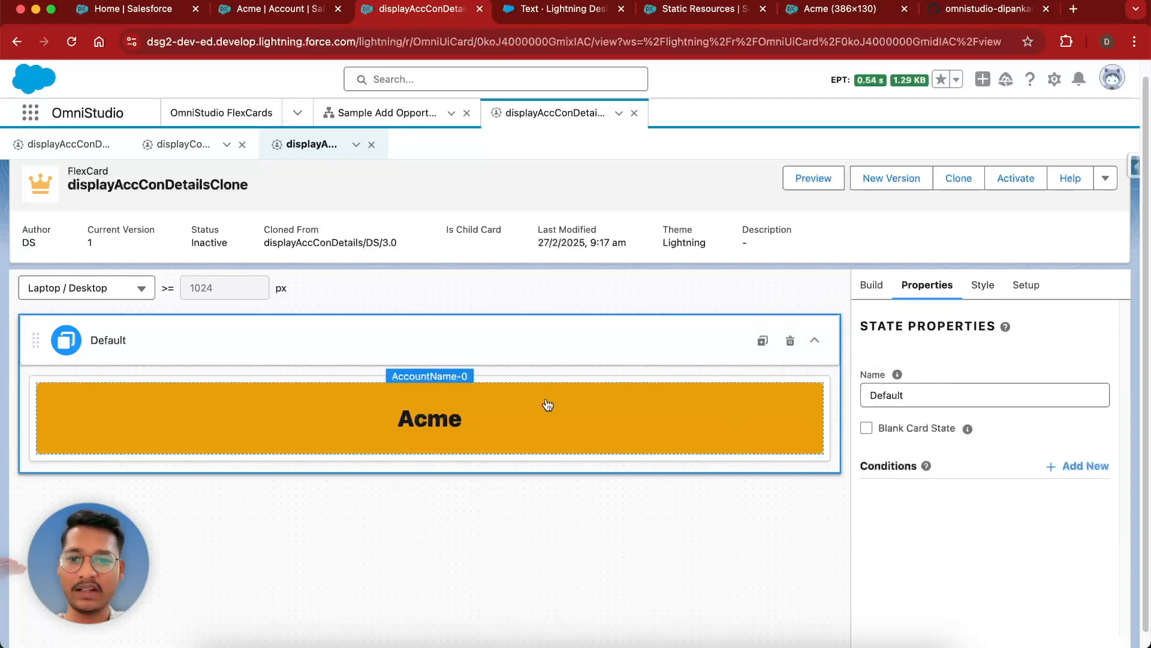
# - Append background-color:red to the AccountName field's inline CSS styles
pyautogui.click(427, 420)
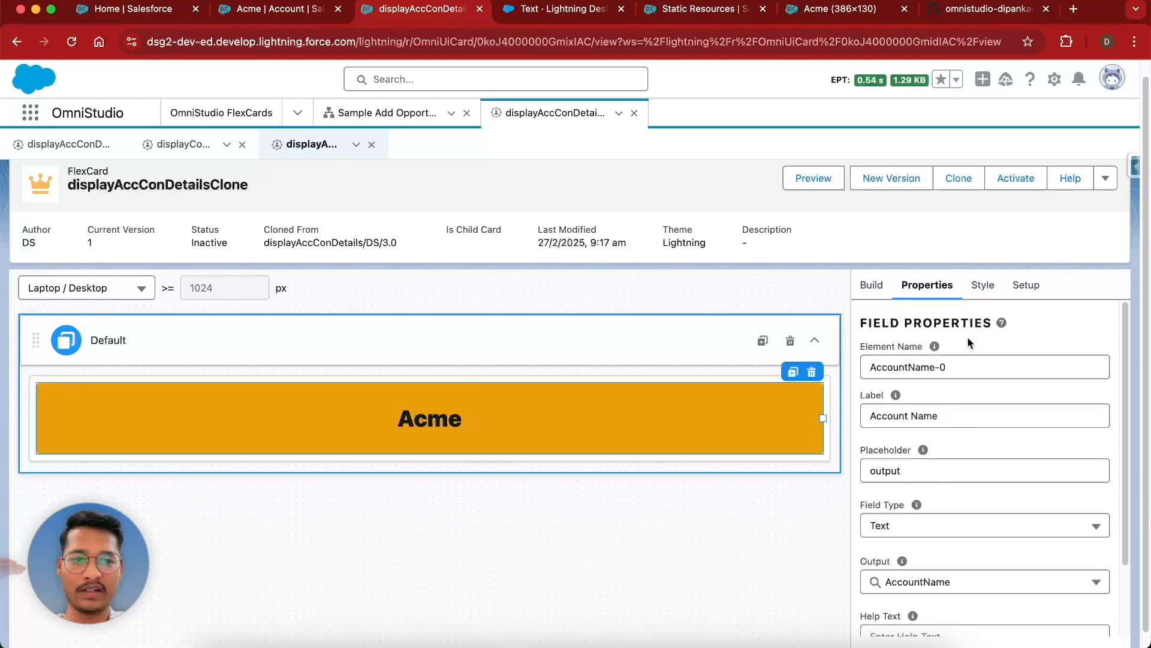
pyautogui.scroll(-3, 964, 534)
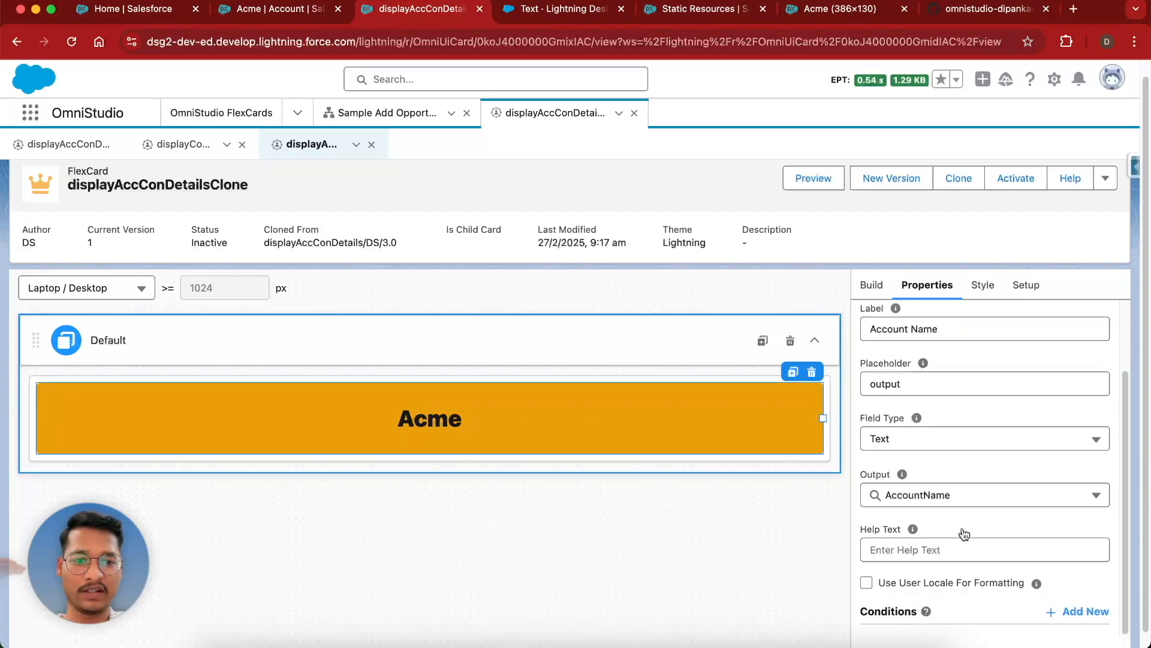
pyautogui.click(984, 287)
pyautogui.scroll(-10, 960, 564)
pyautogui.scroll(-2, 959, 563)
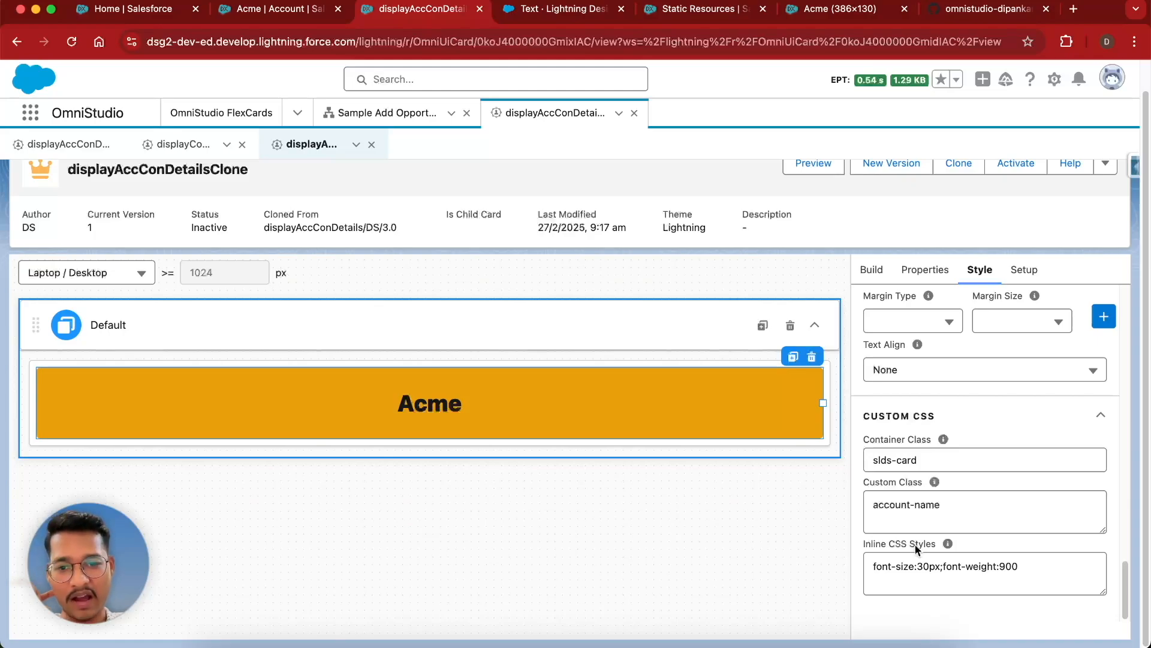
pyautogui.click(1027, 569)
pyautogui.write(';ba')
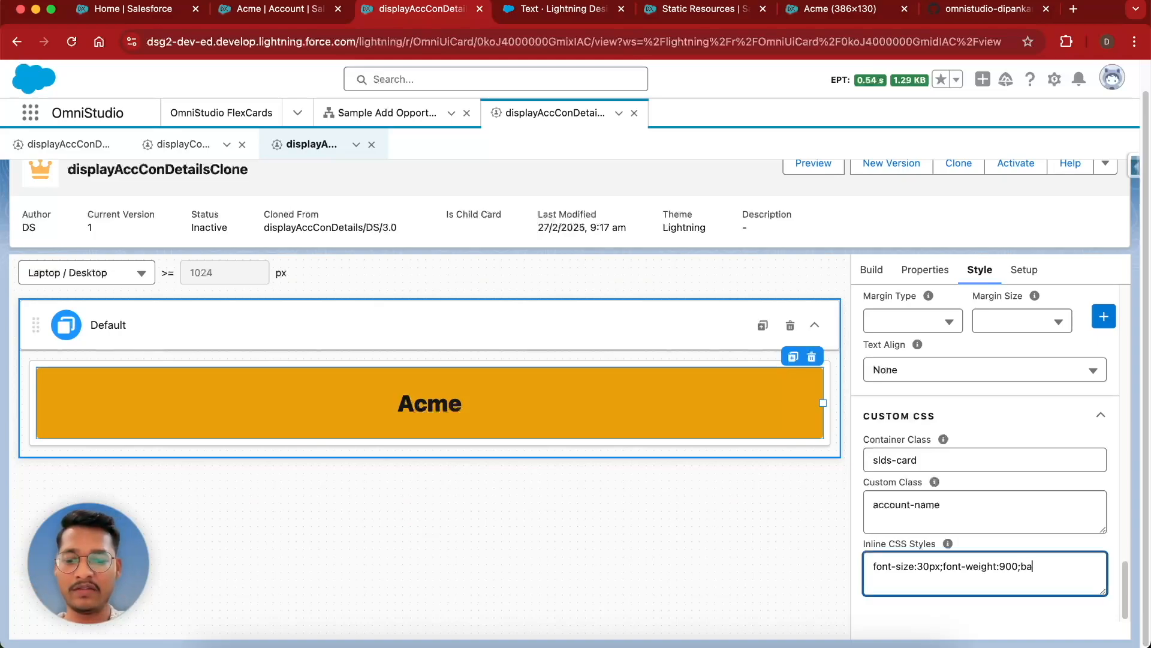
pyautogui.write('ckground-color:red')
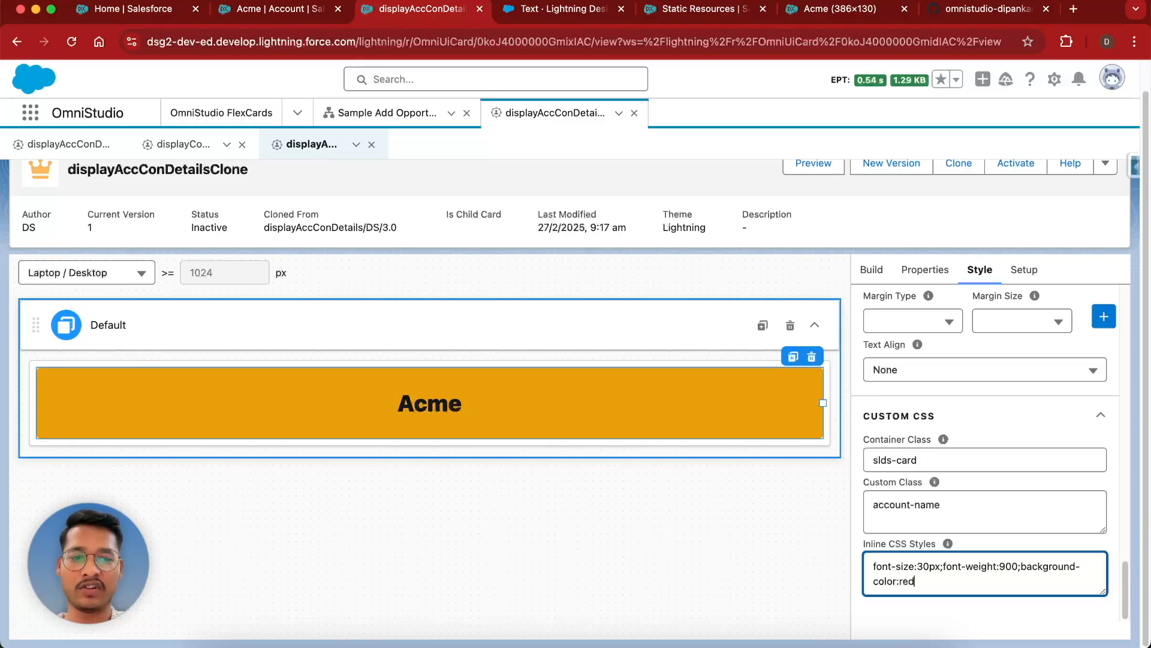
pyautogui.click(994, 546)
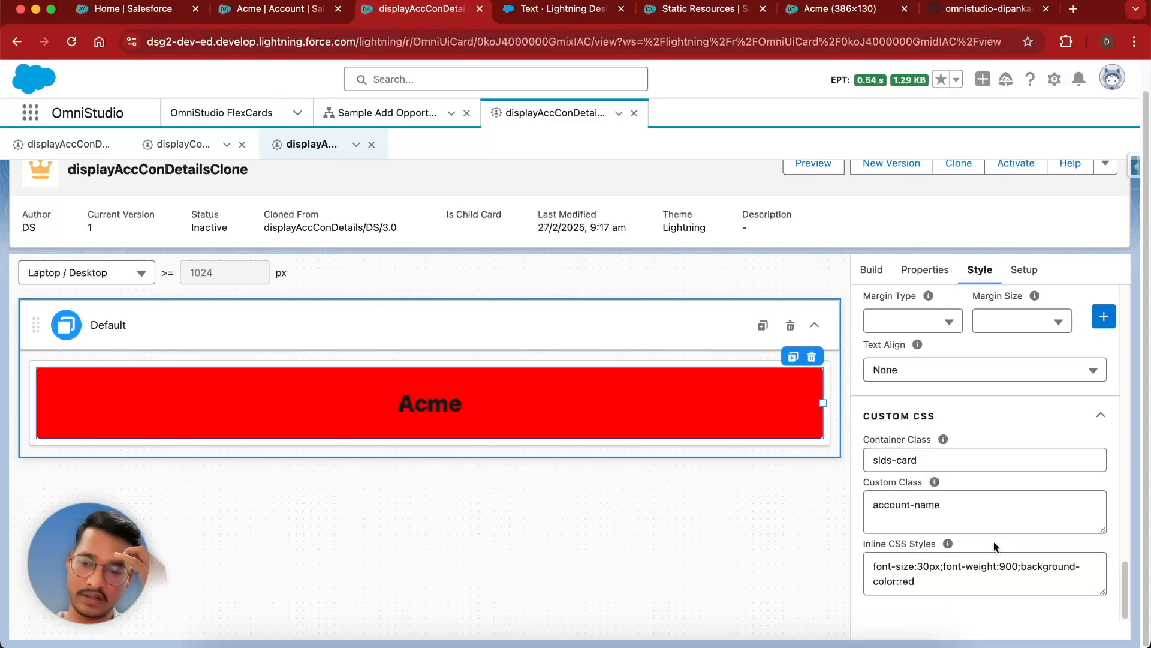
# - Change the background color in the AccountName field's inline CSS to yellow
pyautogui.click(906, 580)
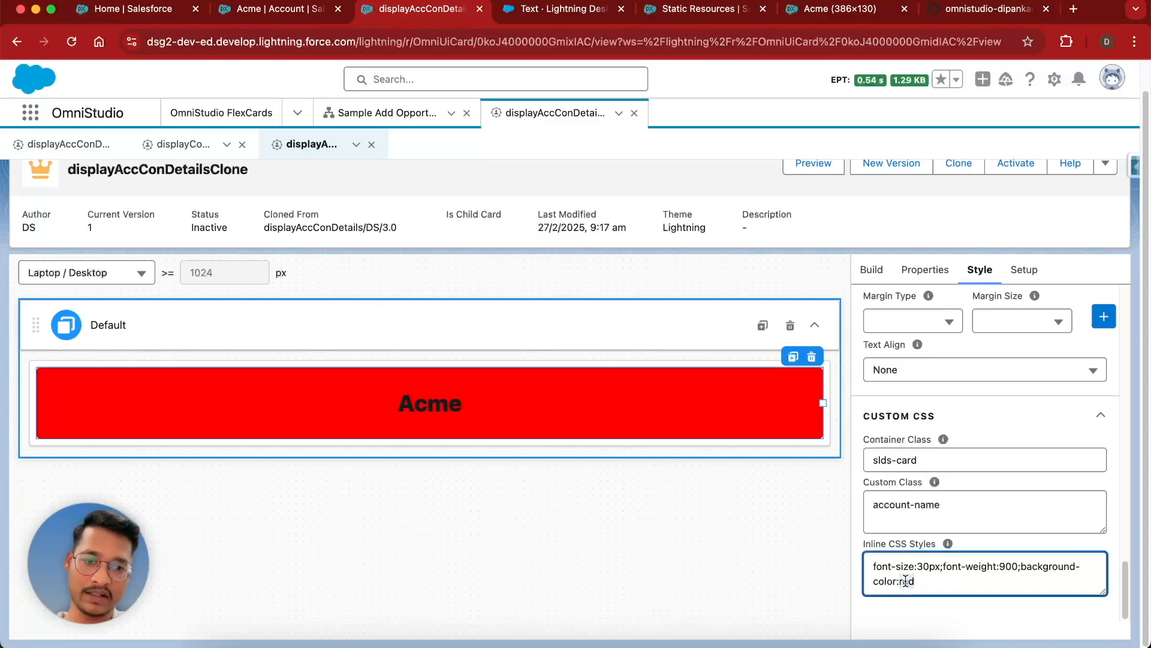
pyautogui.doubleClick(905, 581)
pyautogui.write('yellow')
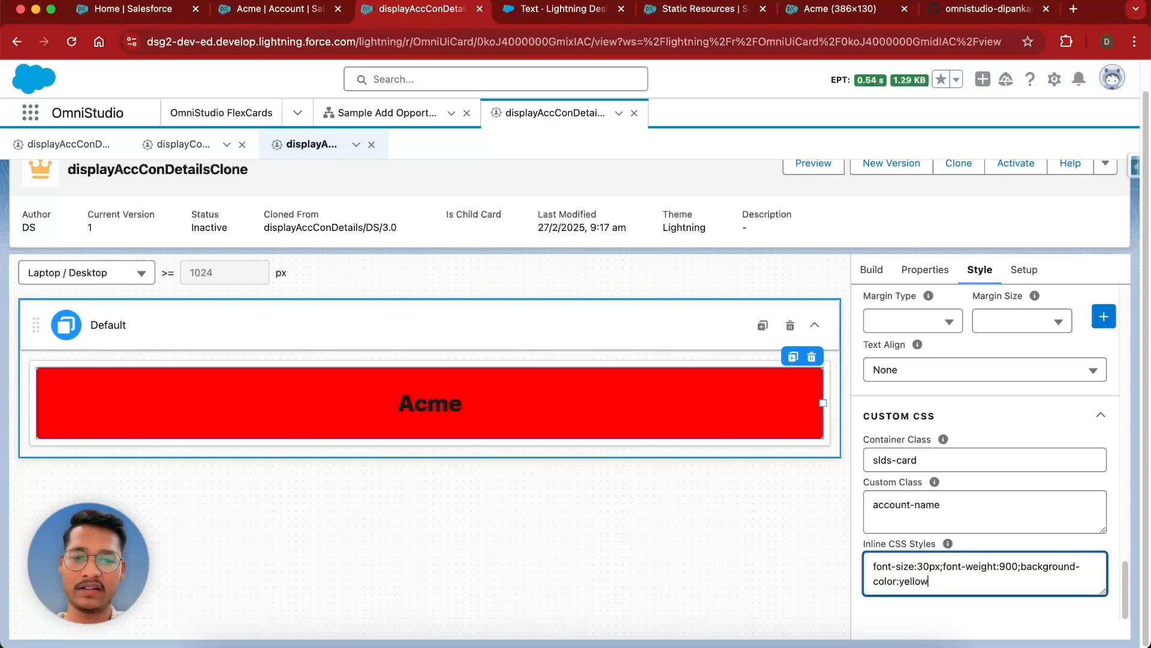
pyautogui.click(952, 605)
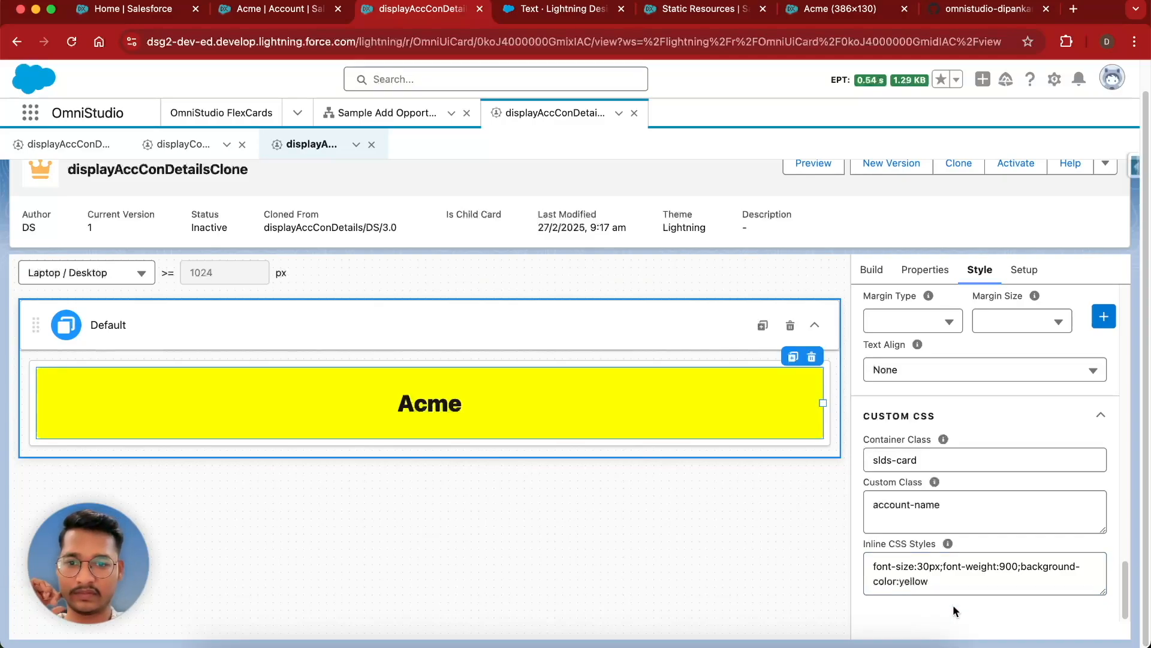
# - Set the background color in the AccountName field's inline CSS to orange
pyautogui.doubleClick(912, 581)
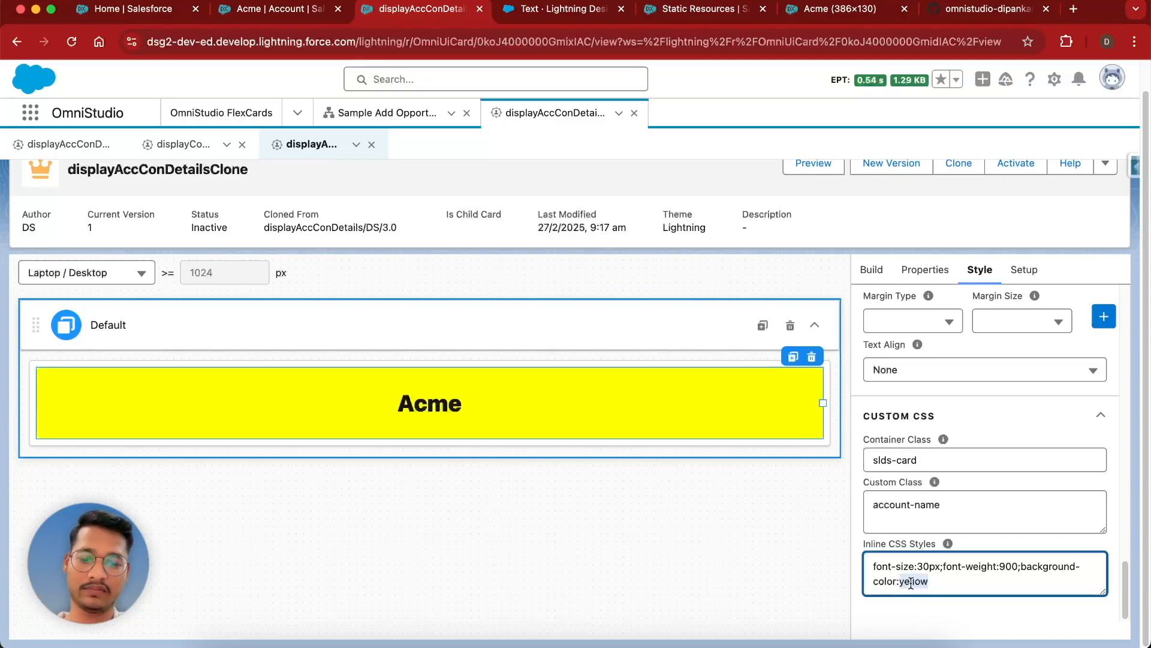
pyautogui.write('or')
pyautogui.press('BackSpace')
pyautogui.press('BackSpace')
pyautogui.write('ge')
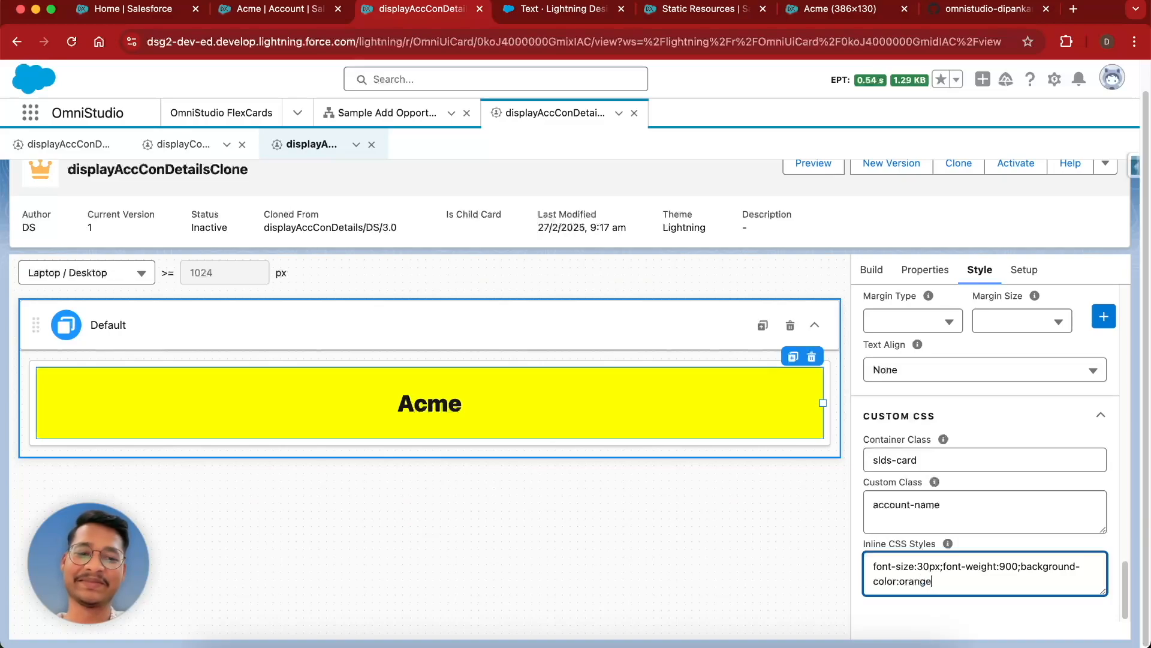
pyautogui.click(956, 611)
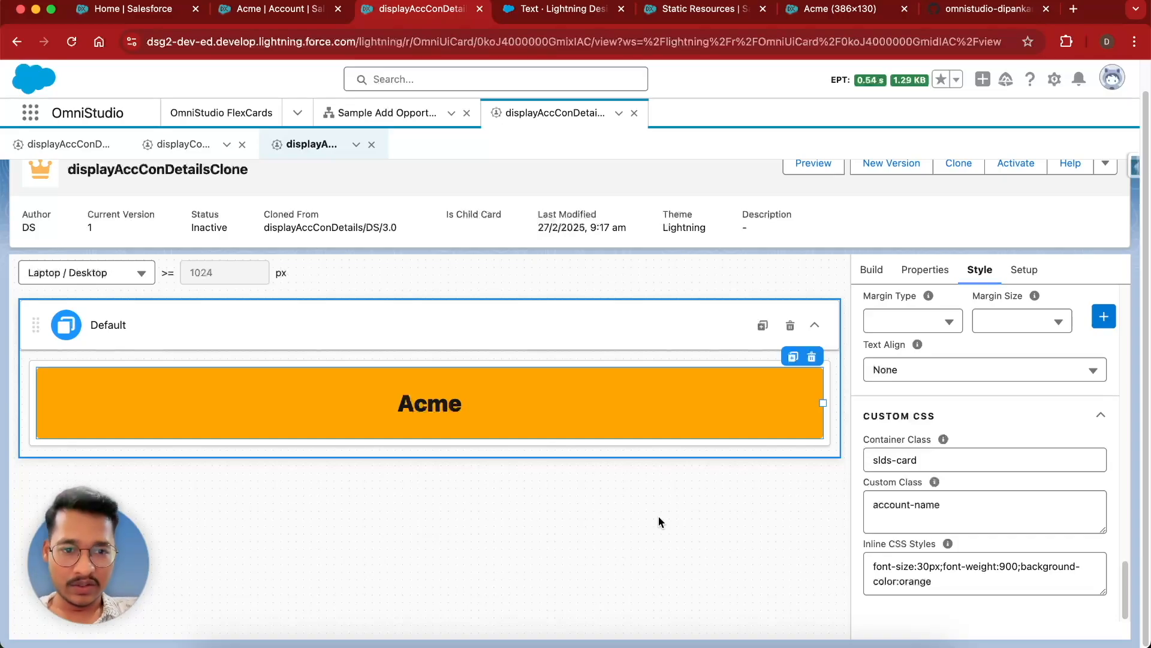
# - Add an xxx-Small margin of type Around to the AccountName field in its alignment settings
pyautogui.scroll(1, 658, 515)
pyautogui.scroll(3, 968, 400)
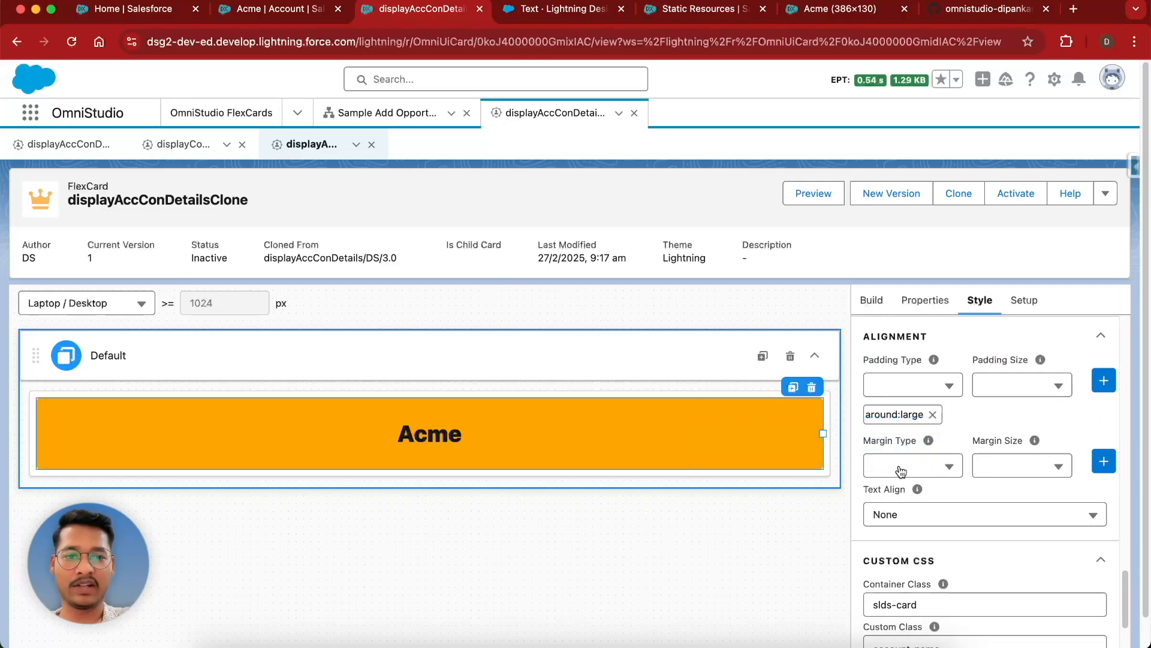
pyautogui.click(909, 468)
pyautogui.scroll(-1, 891, 562)
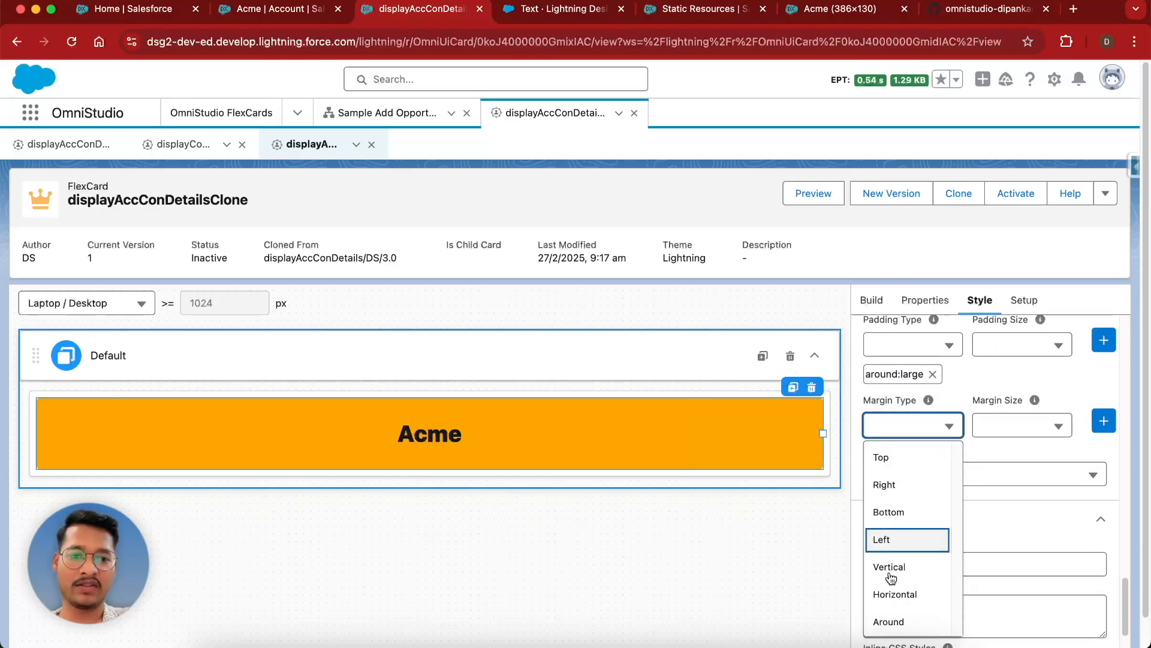
pyautogui.click(887, 617)
pyautogui.click(1029, 430)
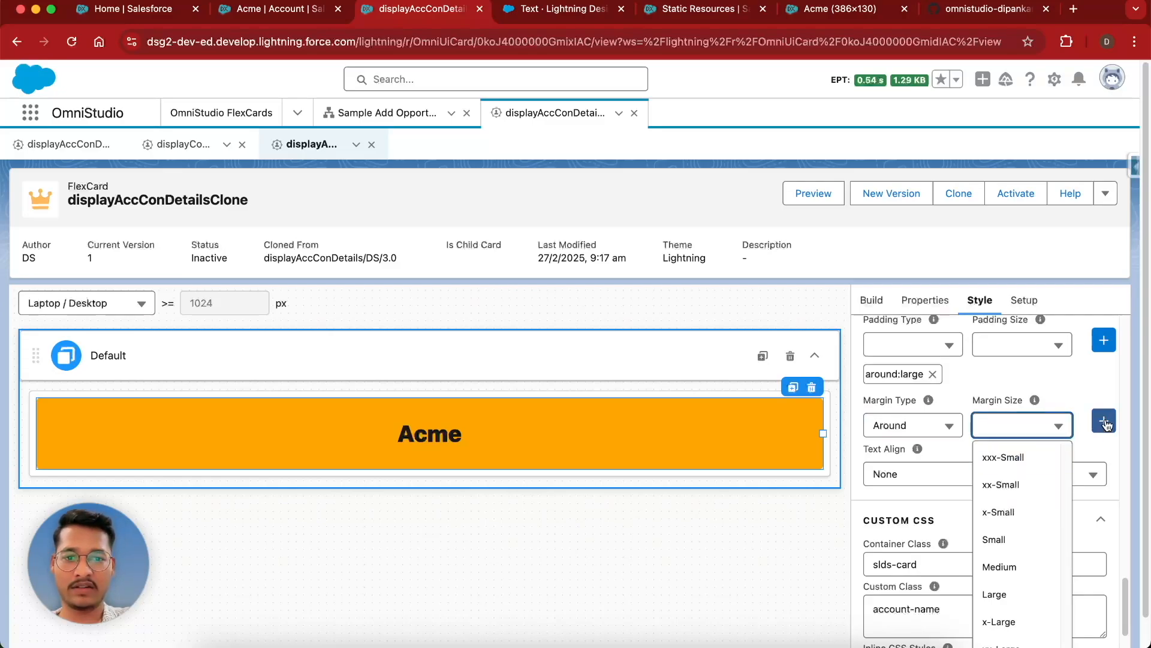
pyautogui.click(1008, 458)
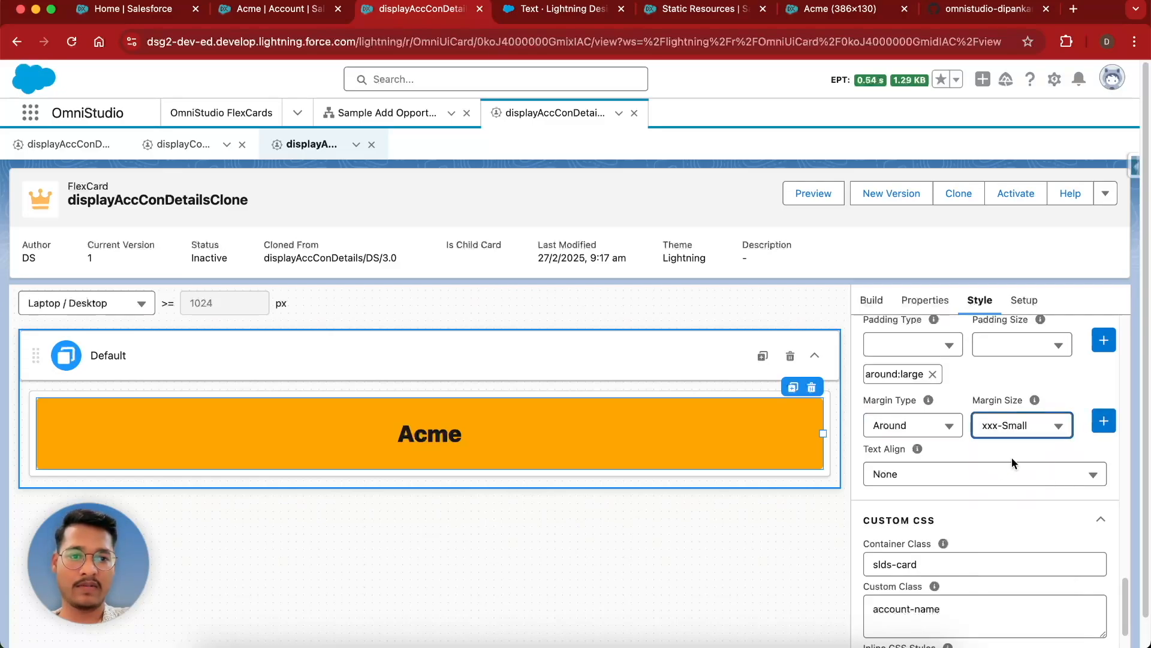
pyautogui.click(1104, 422)
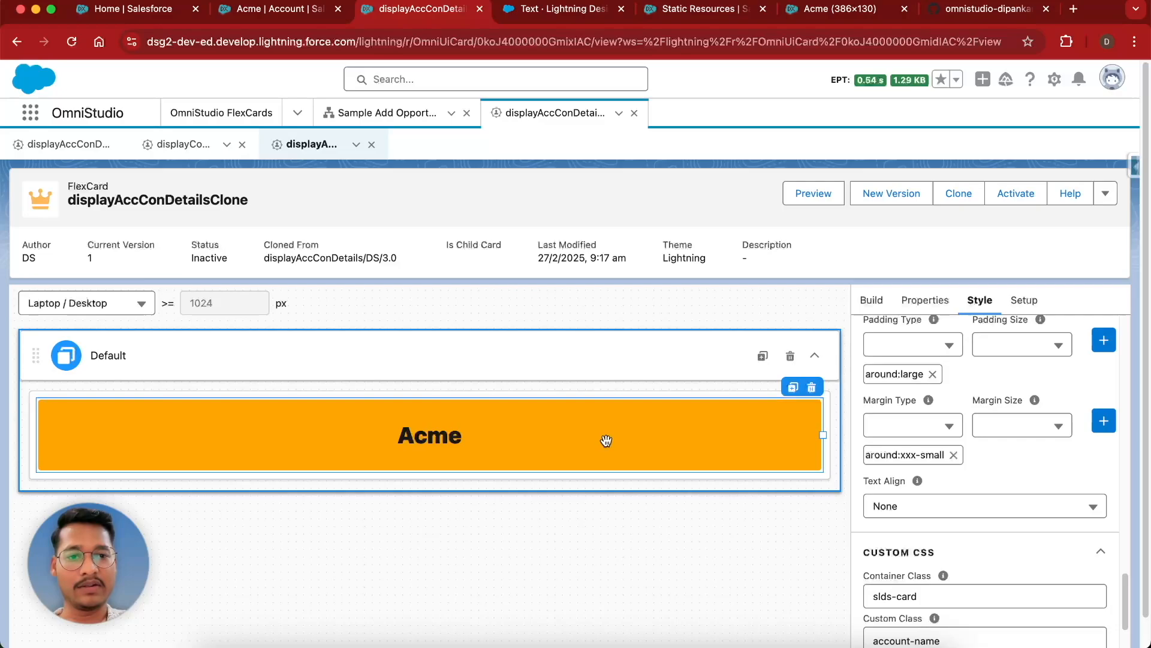
# - Add the Industry field below the account name header and the ShippingCity field beneath it
pyautogui.click(872, 303)
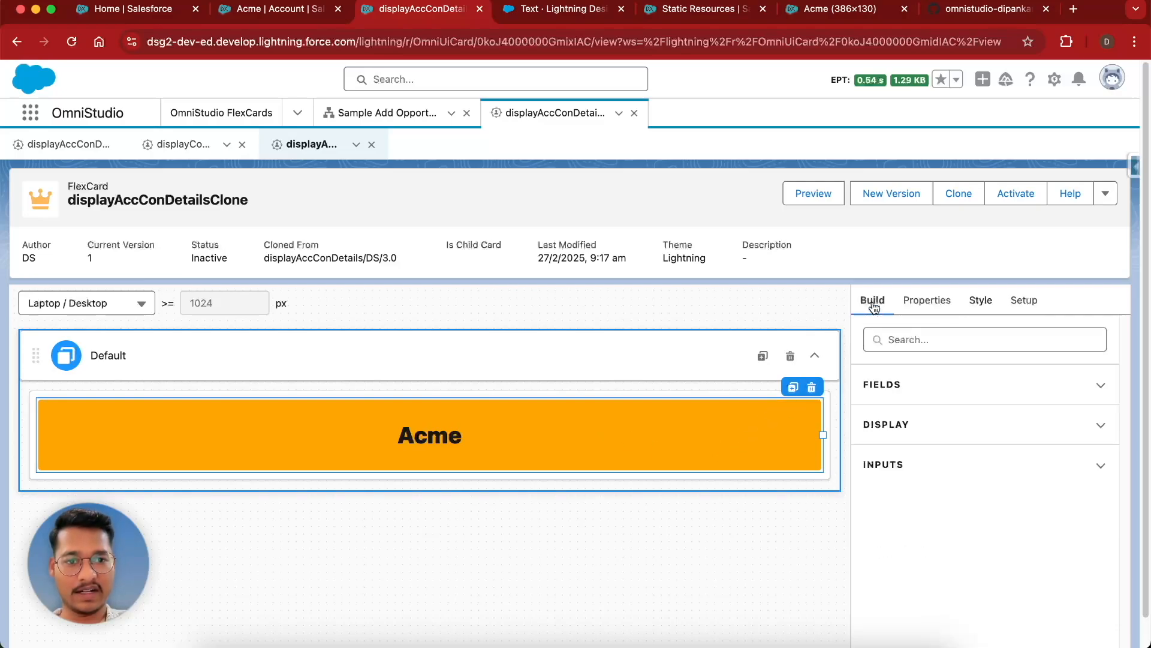
pyautogui.click(903, 384)
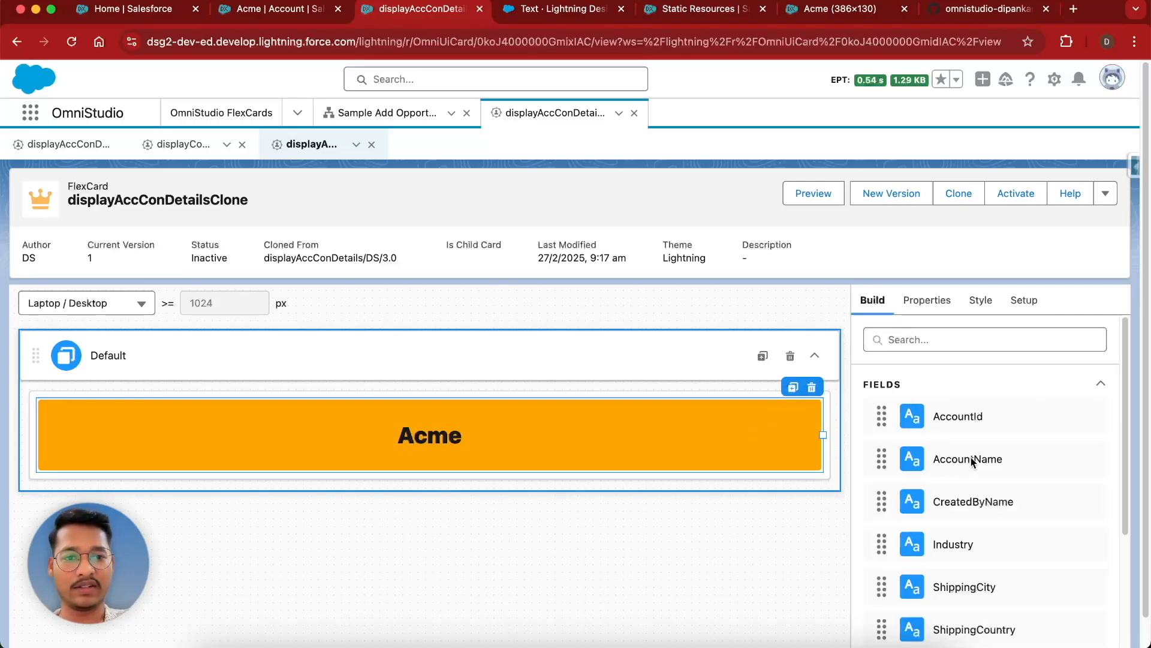
pyautogui.scroll(-3, 971, 461)
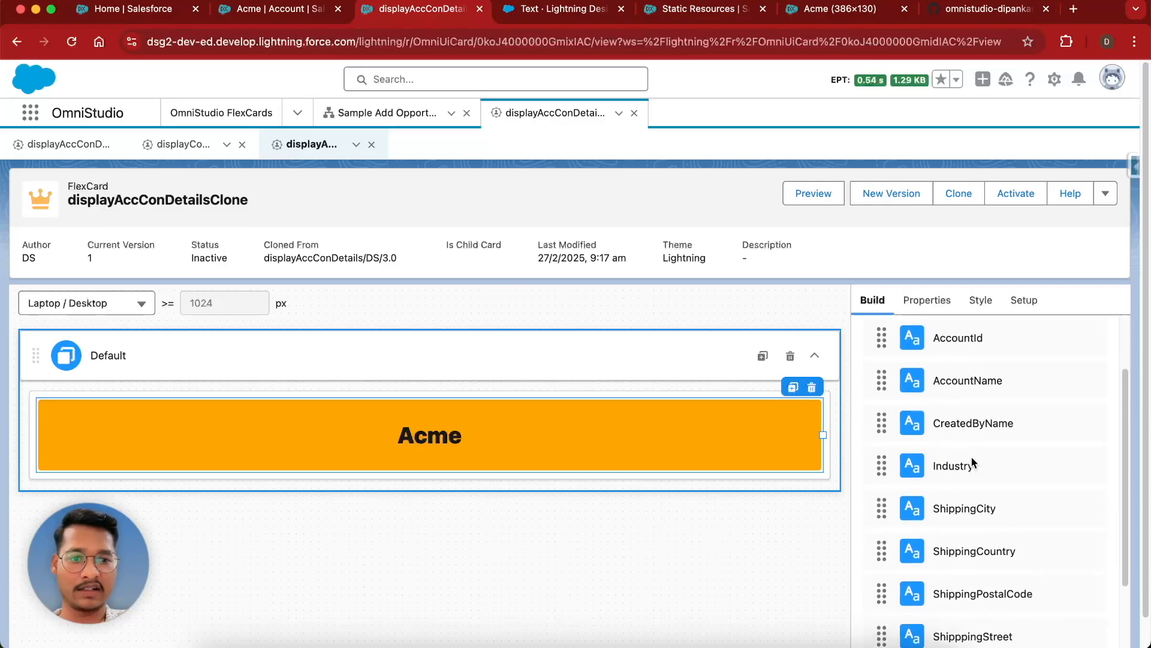
pyautogui.moveTo(960, 459); pyautogui.dragTo(655, 479)
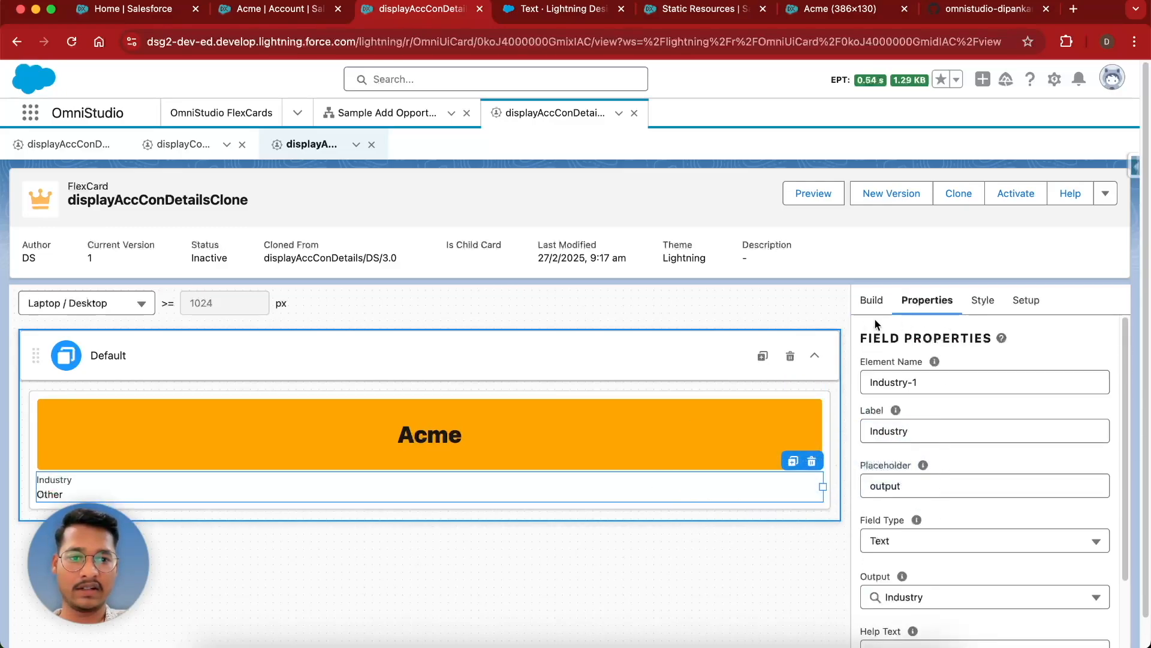
pyautogui.click(872, 300)
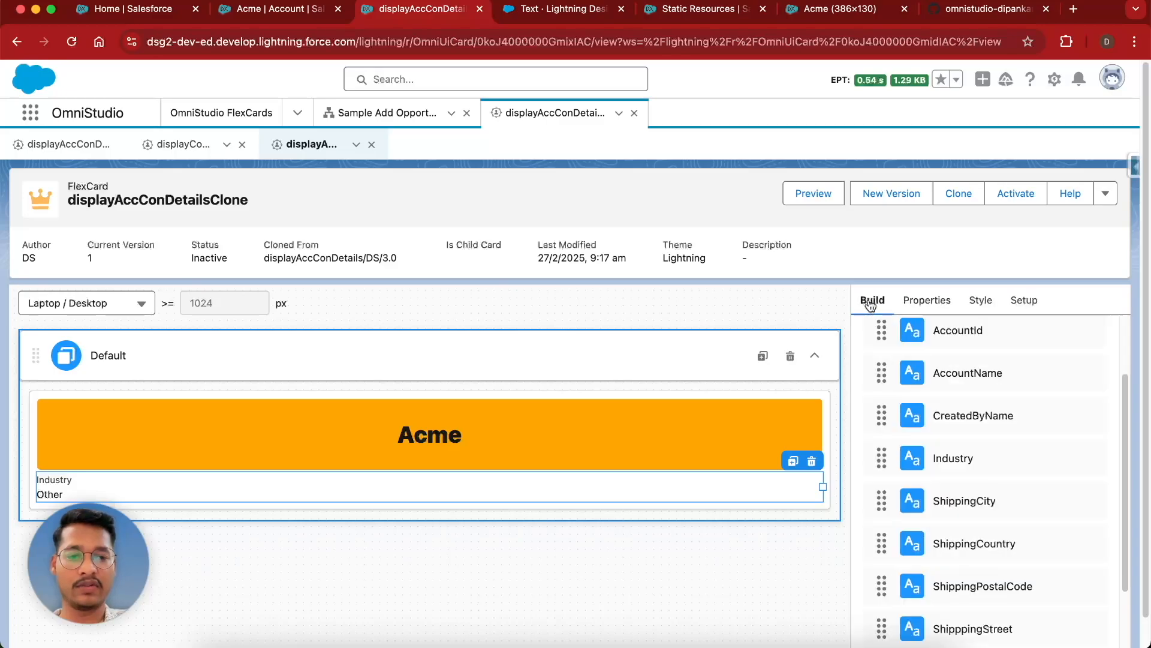
pyautogui.moveTo(973, 505)
pyautogui.mouseDown()
pyautogui.moveTo(833, 501)
pyautogui.moveTo(810, 482)
pyautogui.moveTo(825, 495)
pyautogui.mouseUp()
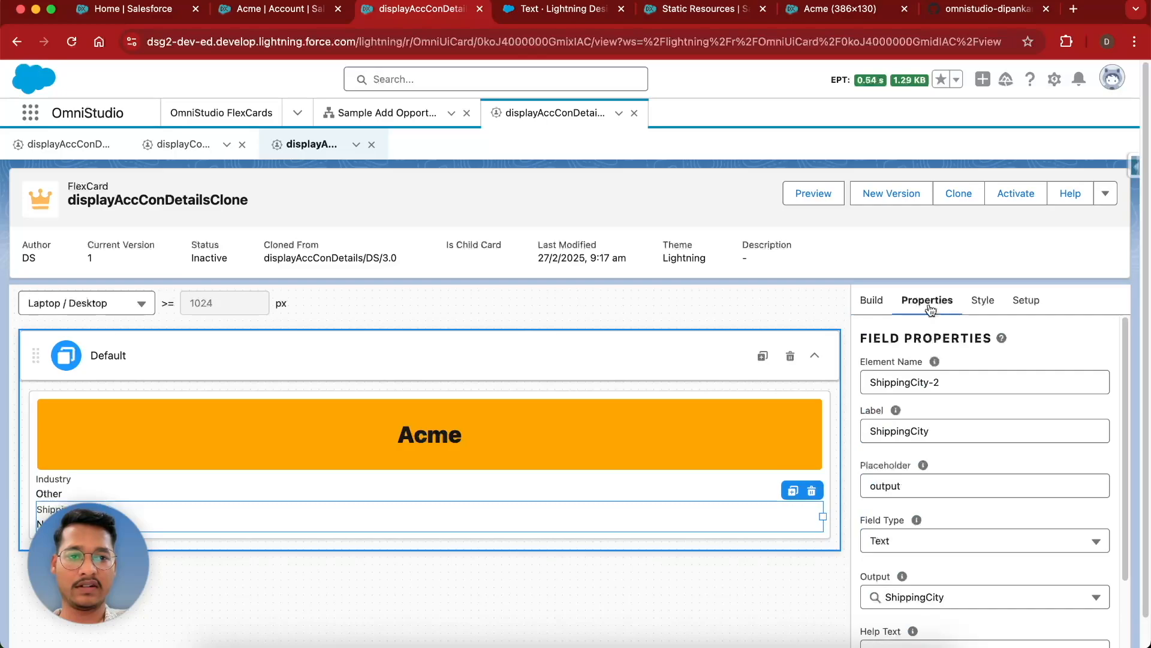
# - Insert the ShipppingStreet field between Industry and ShippingCity, and return to the list of available fields
pyautogui.click(870, 309)
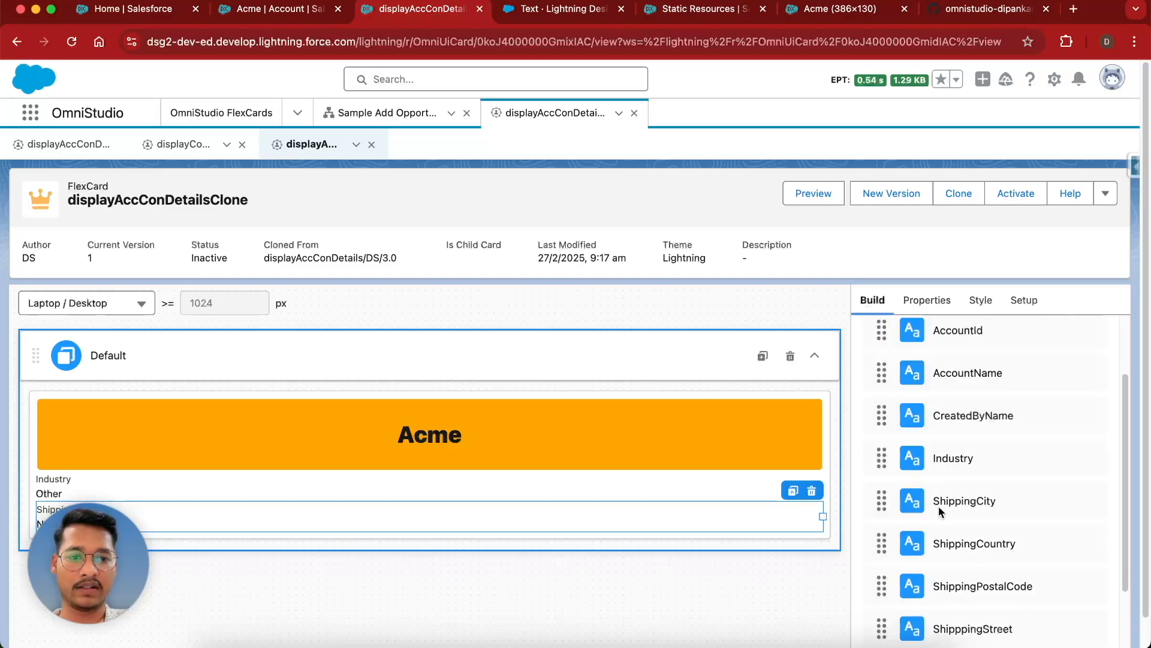
pyautogui.scroll(-3, 977, 597)
pyautogui.moveTo(1009, 567); pyautogui.dragTo(664, 497)
pyautogui.scroll(-1, 665, 495)
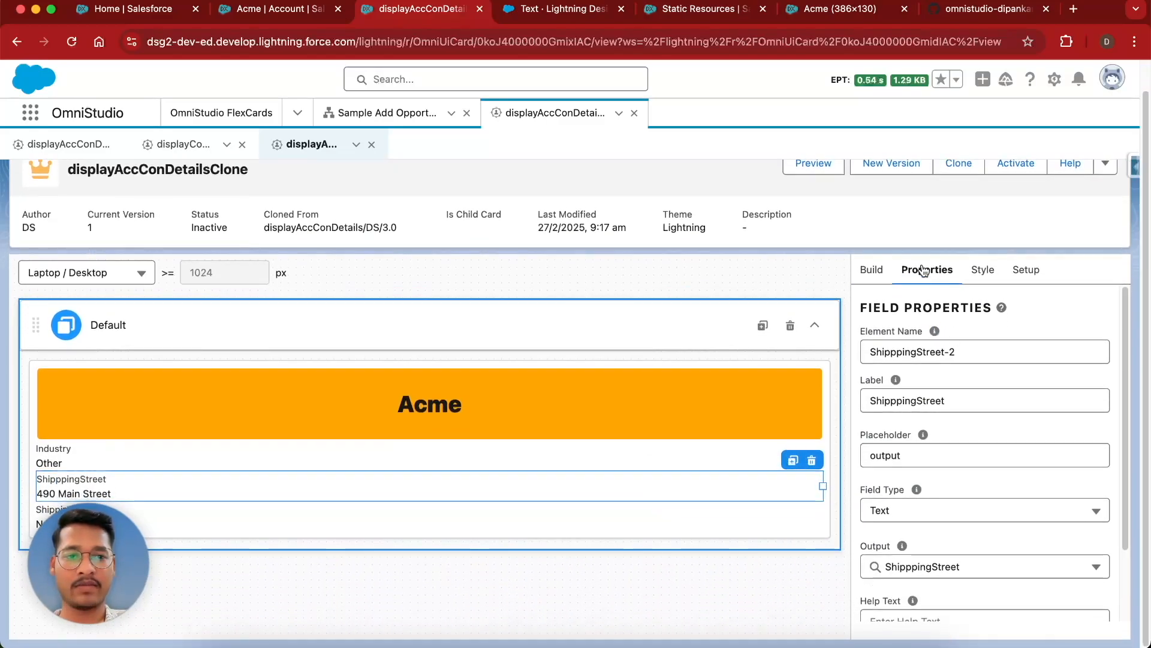
pyautogui.click(873, 270)
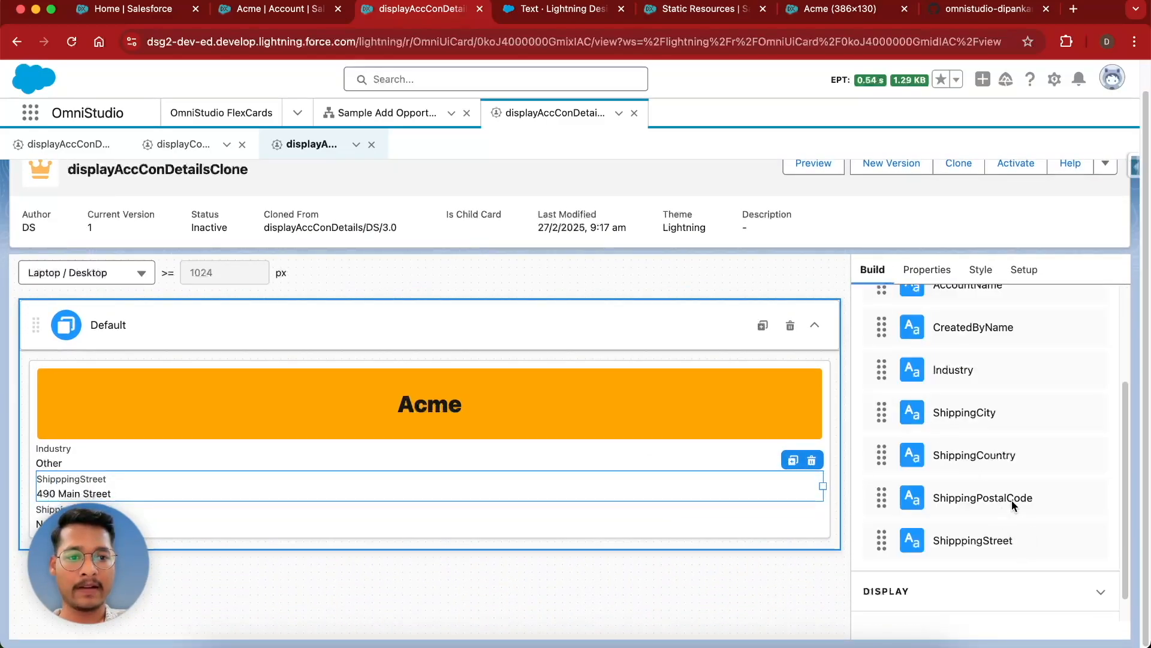
# - Add the ShippingPostalCode, ShippingCountry and CreatedByName fields in that order beneath ShippingCity
pyautogui.moveTo(1012, 499); pyautogui.dragTo(779, 530)
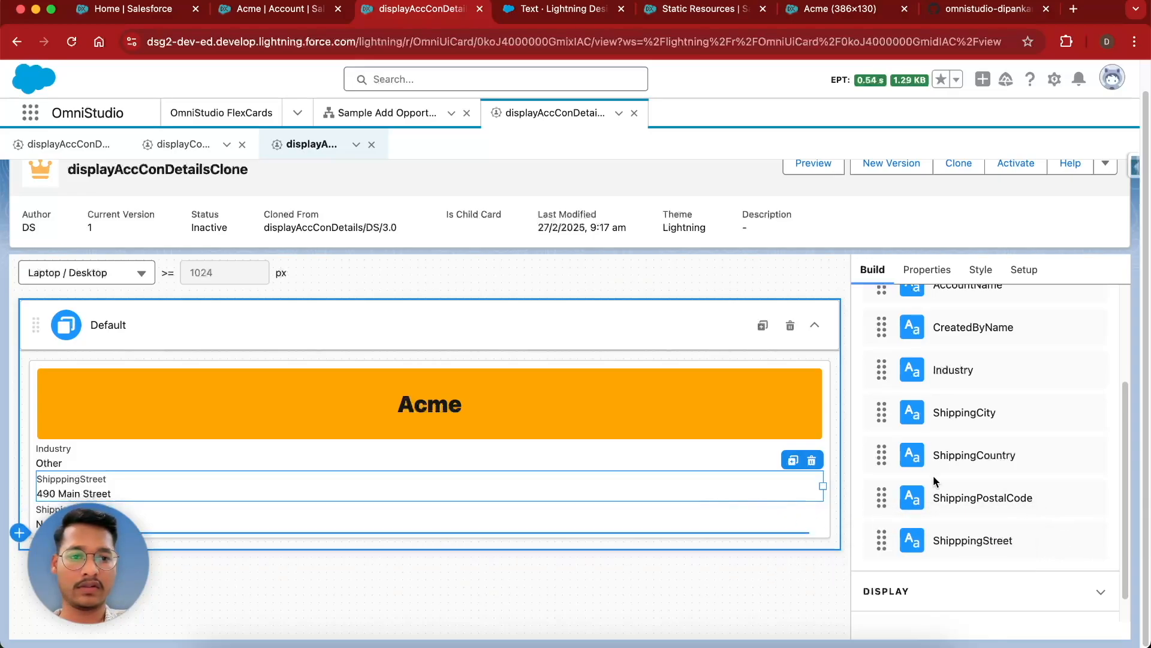
pyautogui.click(872, 271)
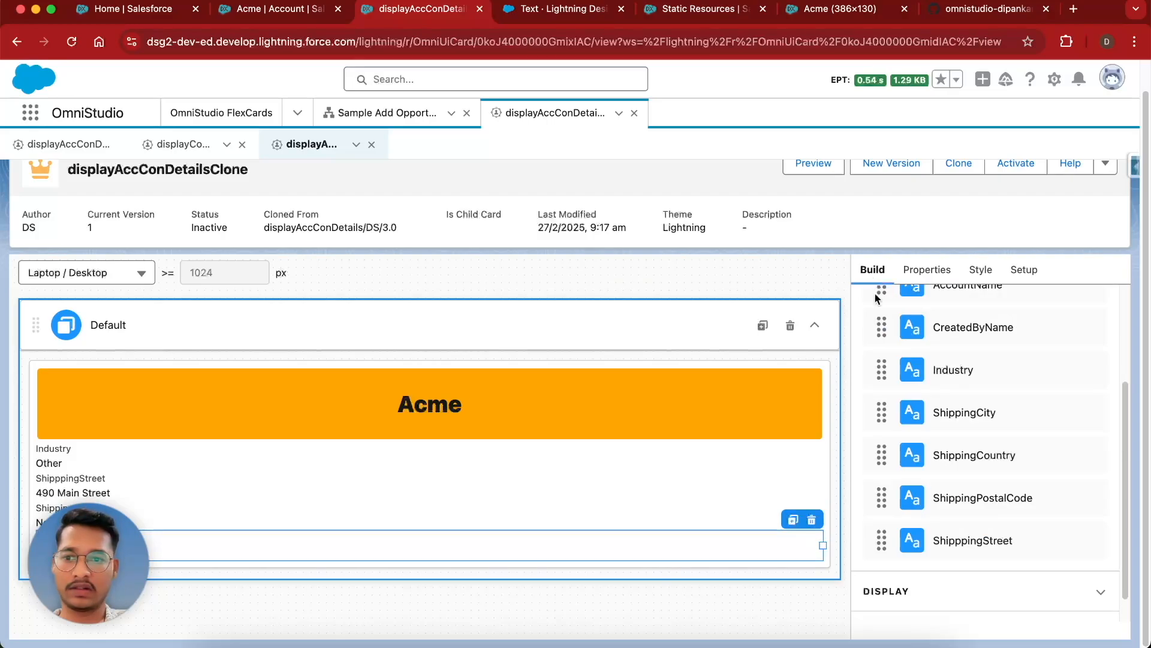
pyautogui.moveTo(1007, 461); pyautogui.dragTo(746, 551)
pyautogui.click(870, 269)
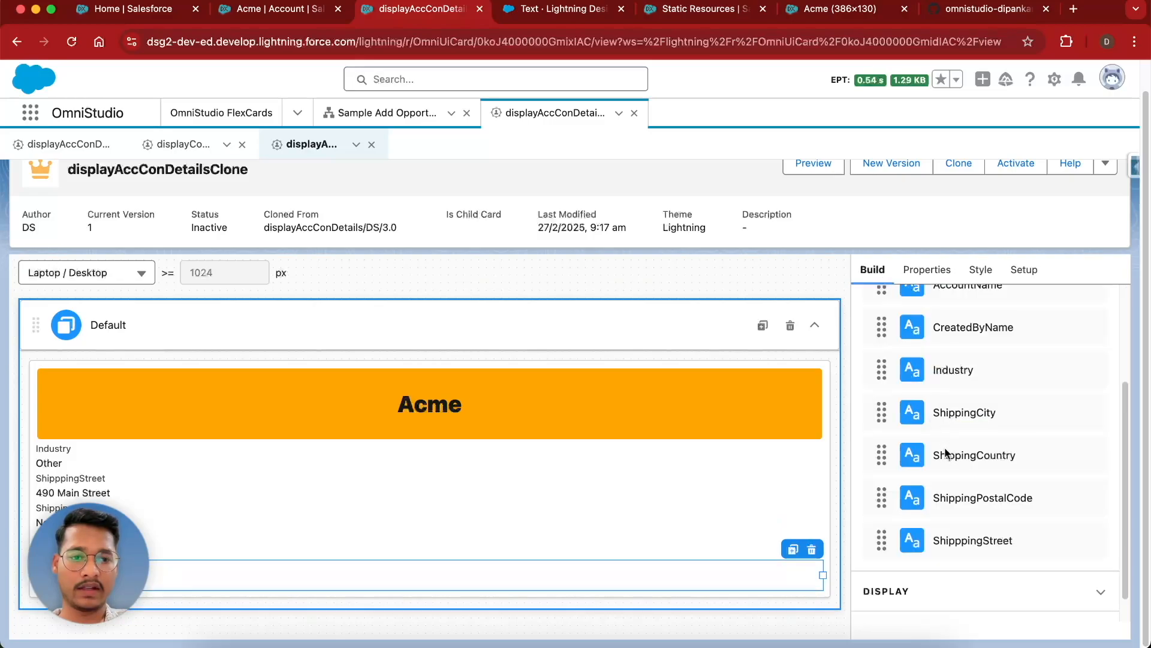
pyautogui.scroll(1, 960, 419)
pyautogui.moveTo(997, 352); pyautogui.dragTo(699, 578)
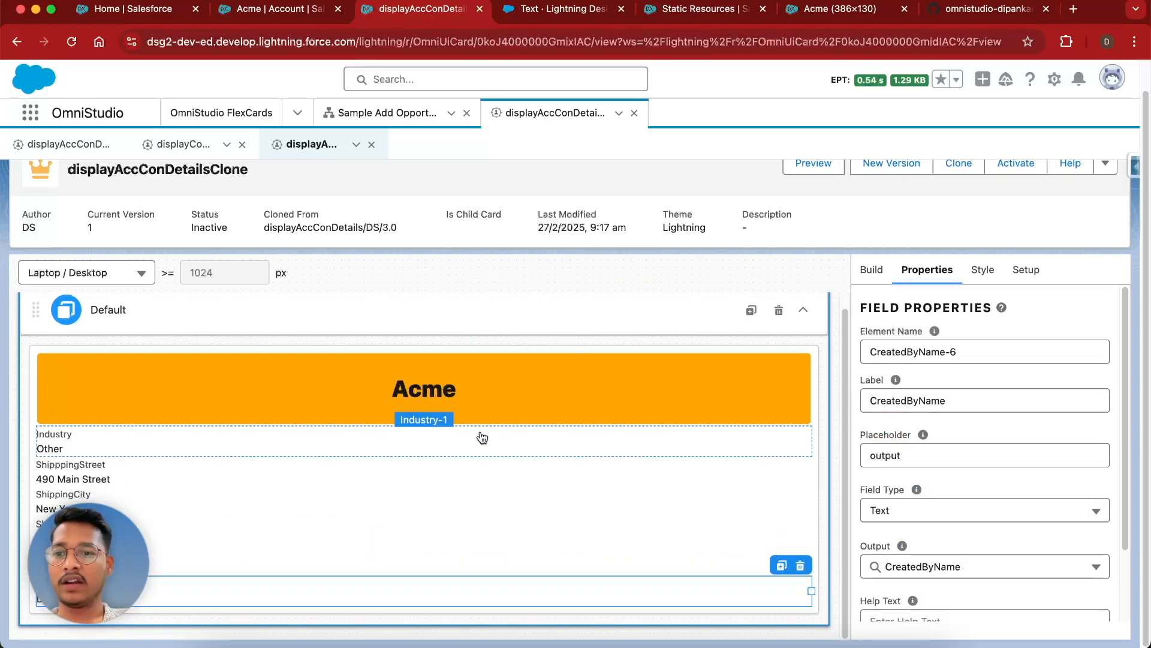
# - Resize the Industry and ShipppingStreet fields to half the card width so they share one row
pyautogui.click(464, 442)
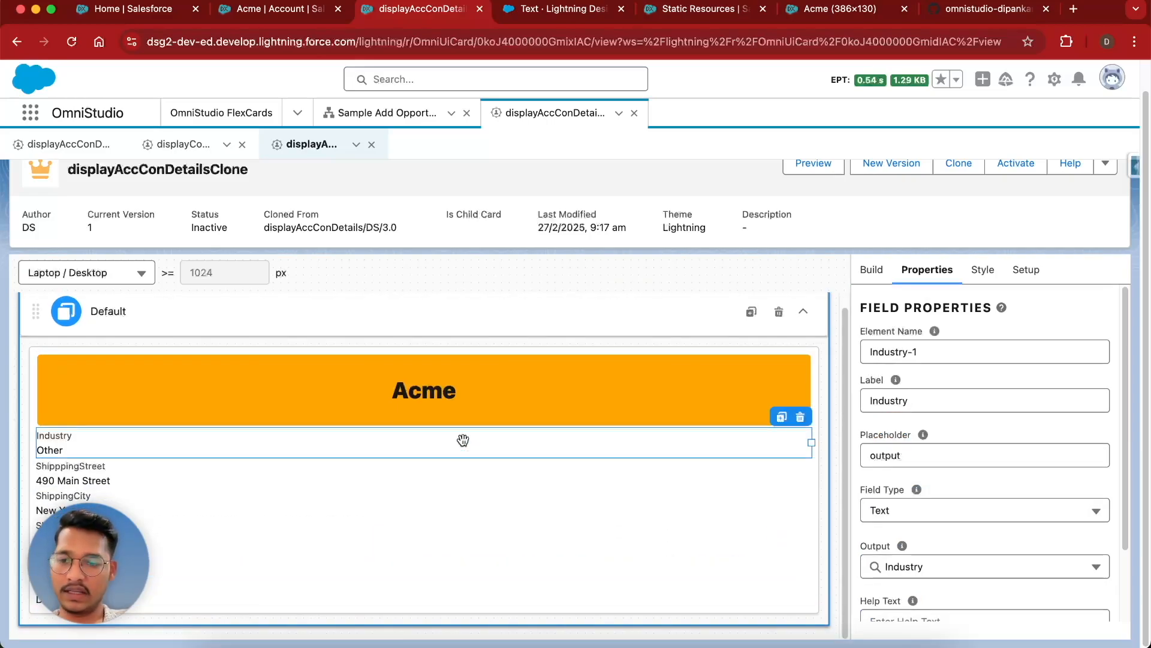
pyautogui.moveTo(811, 442); pyautogui.dragTo(415, 439)
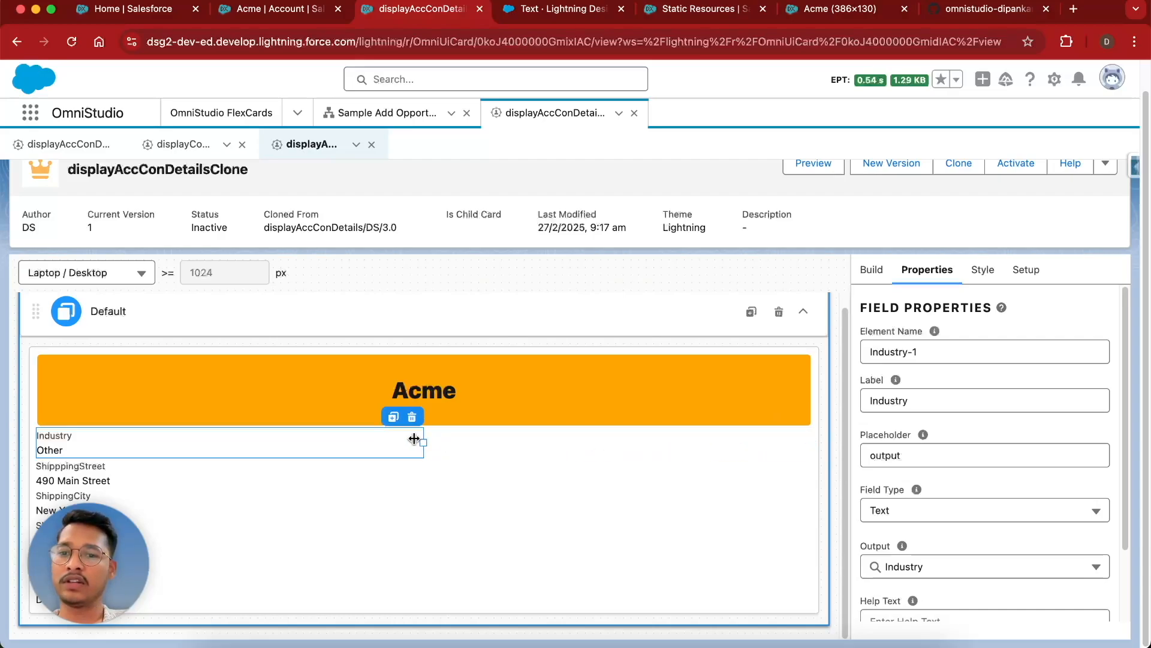
pyautogui.click(318, 482)
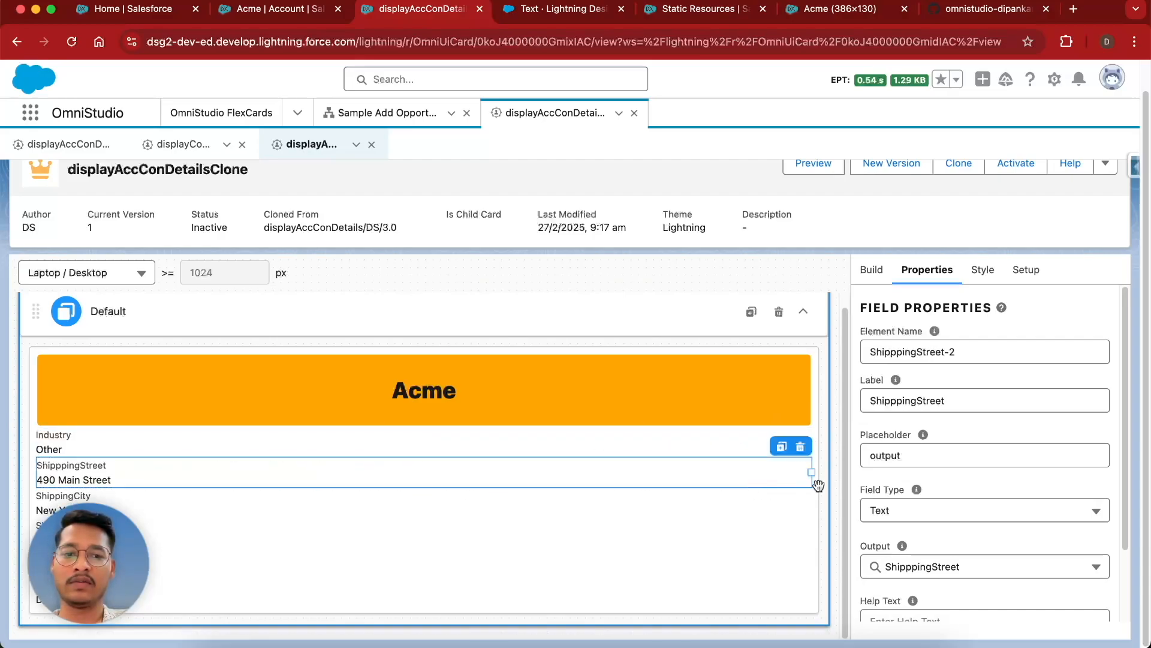
pyautogui.moveTo(809, 473); pyautogui.dragTo(474, 468)
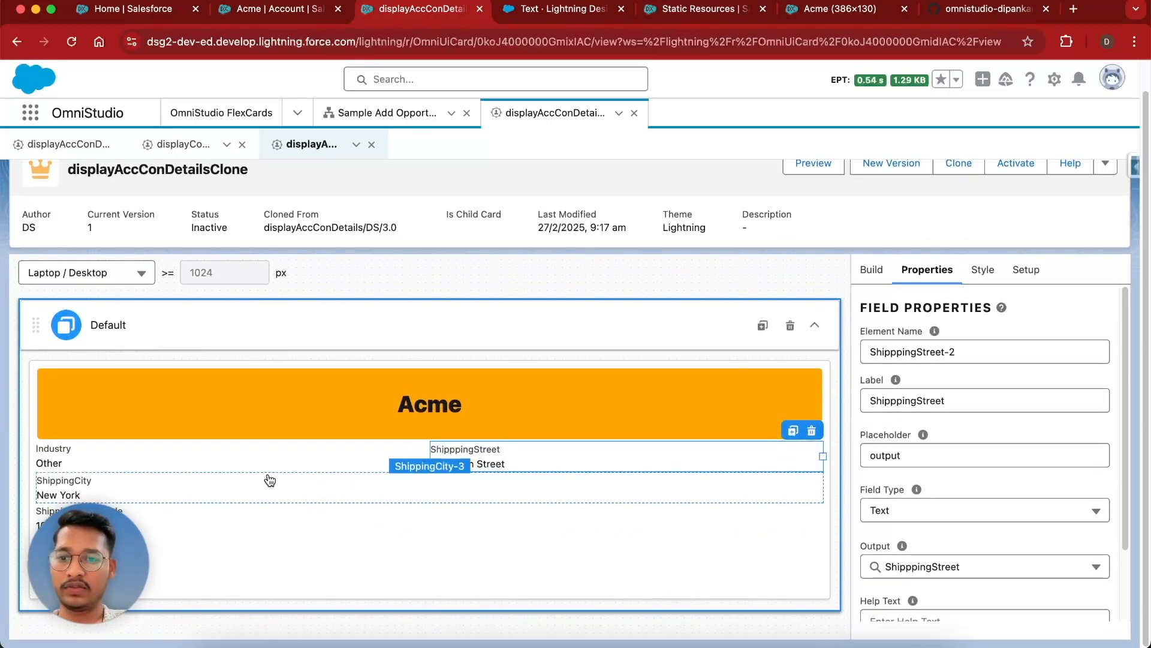
# - Resize the ShippingCity and ShippingPostalCode fields to half the card width so they sit side by side
pyautogui.click(270, 479)
pyautogui.moveTo(823, 486); pyautogui.dragTo(414, 485)
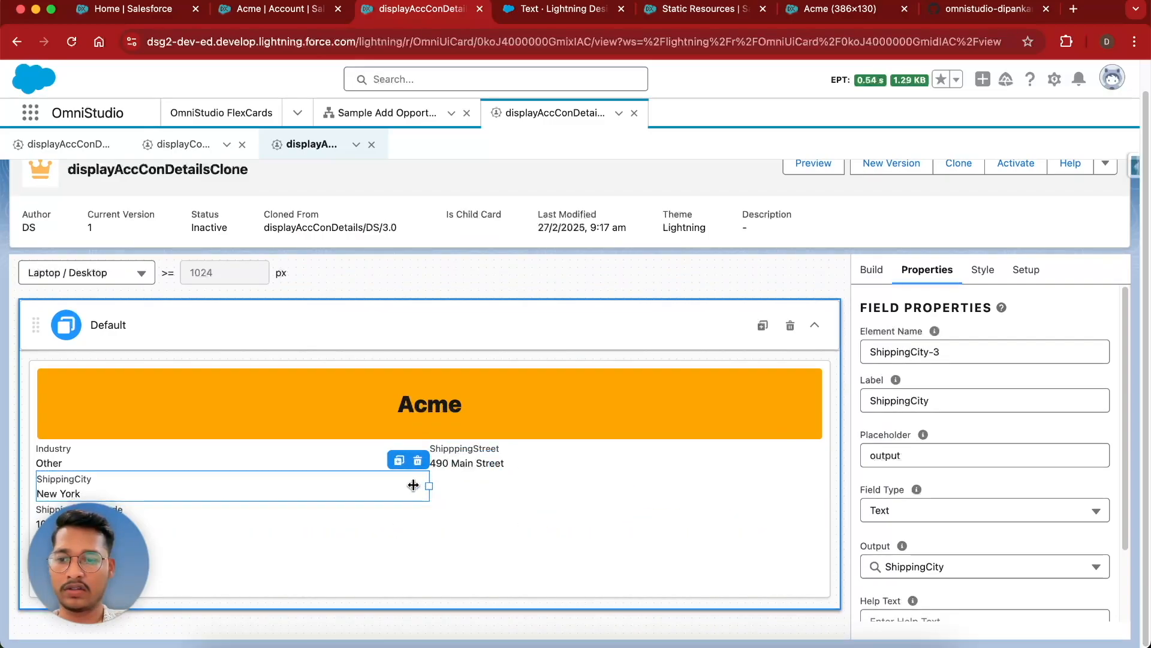
pyautogui.click(321, 527)
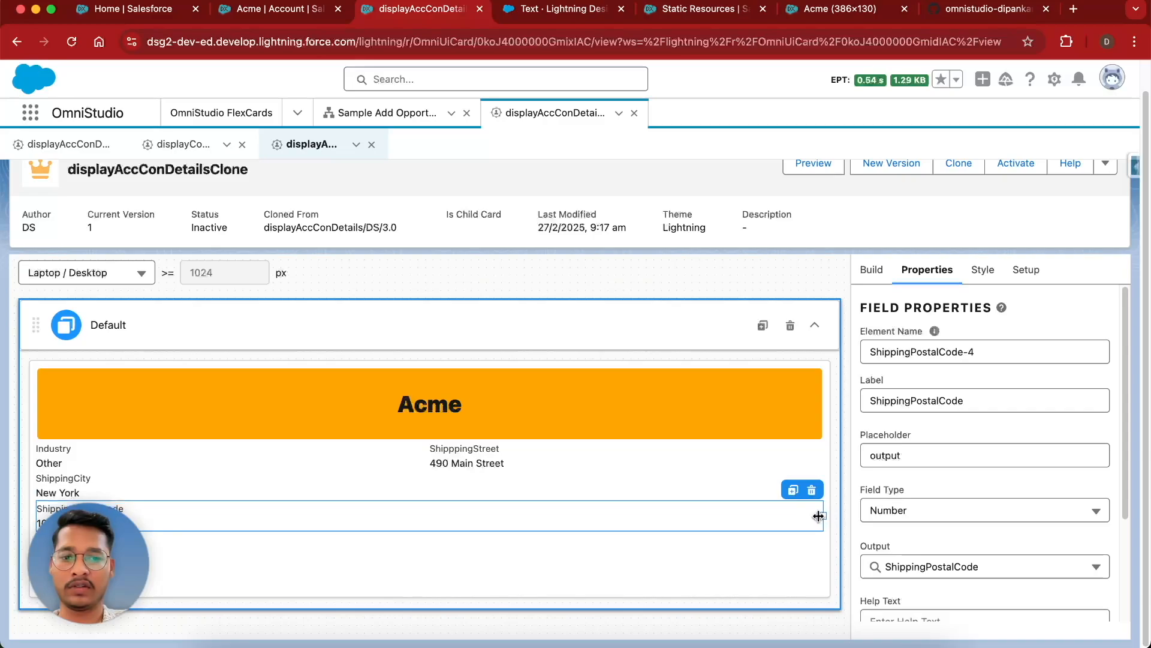
pyautogui.click(820, 516)
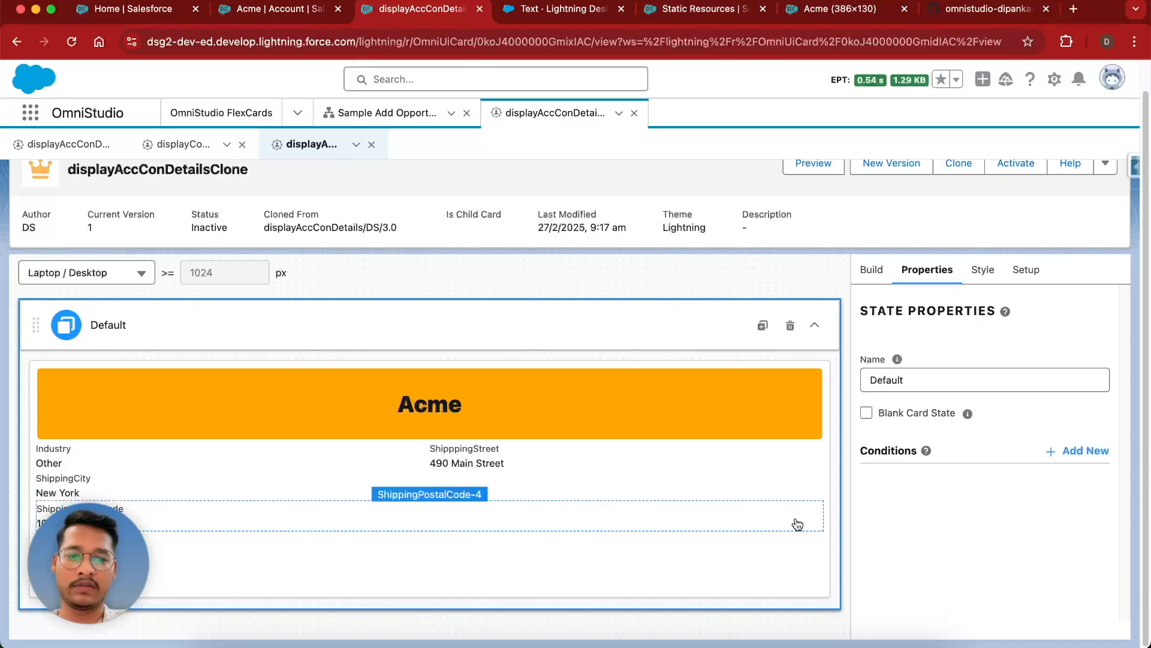
pyautogui.click(804, 520)
pyautogui.moveTo(823, 516); pyautogui.dragTo(806, 487)
pyautogui.scroll(-1, 652, 535)
pyautogui.scroll(1, 601, 528)
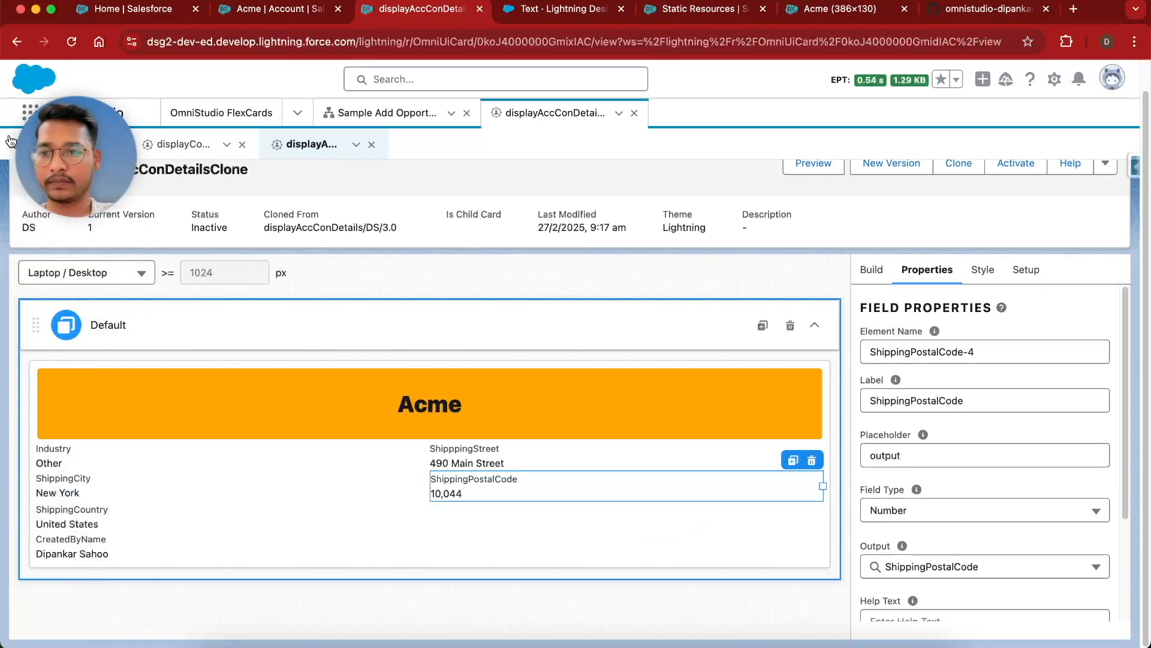
# - Resize the ShippingCountry and CreatedByName fields to half width on one row, matching the card on the Acme account page
pyautogui.click(124, 545)
pyautogui.click(181, 515)
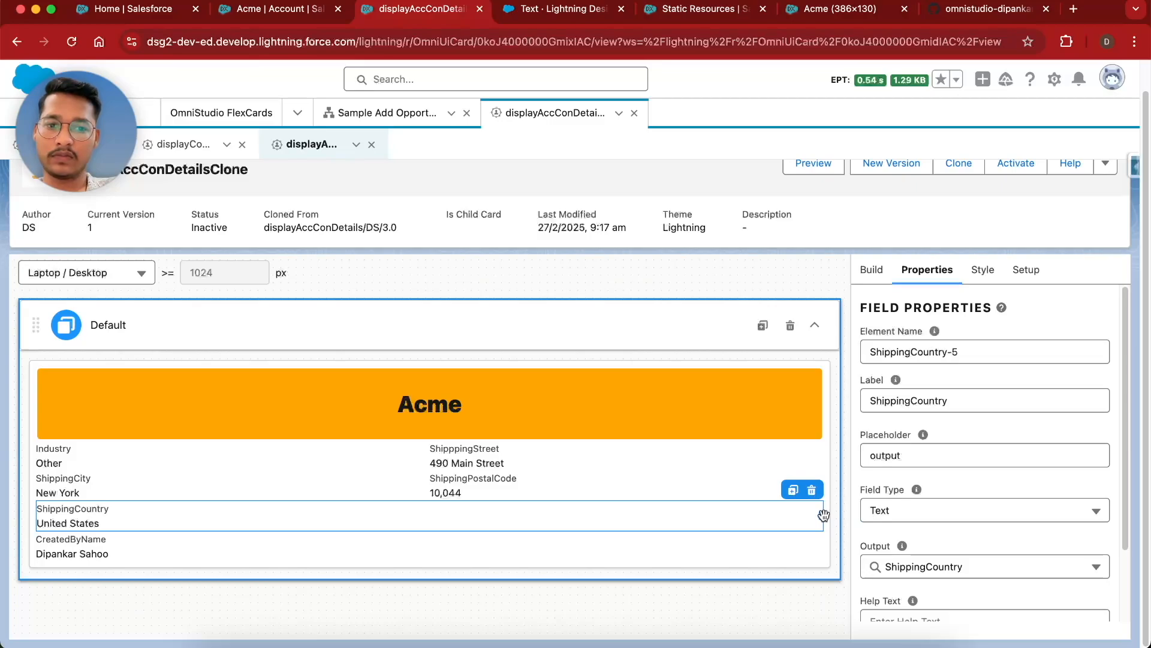
pyautogui.moveTo(823, 514); pyautogui.dragTo(436, 517)
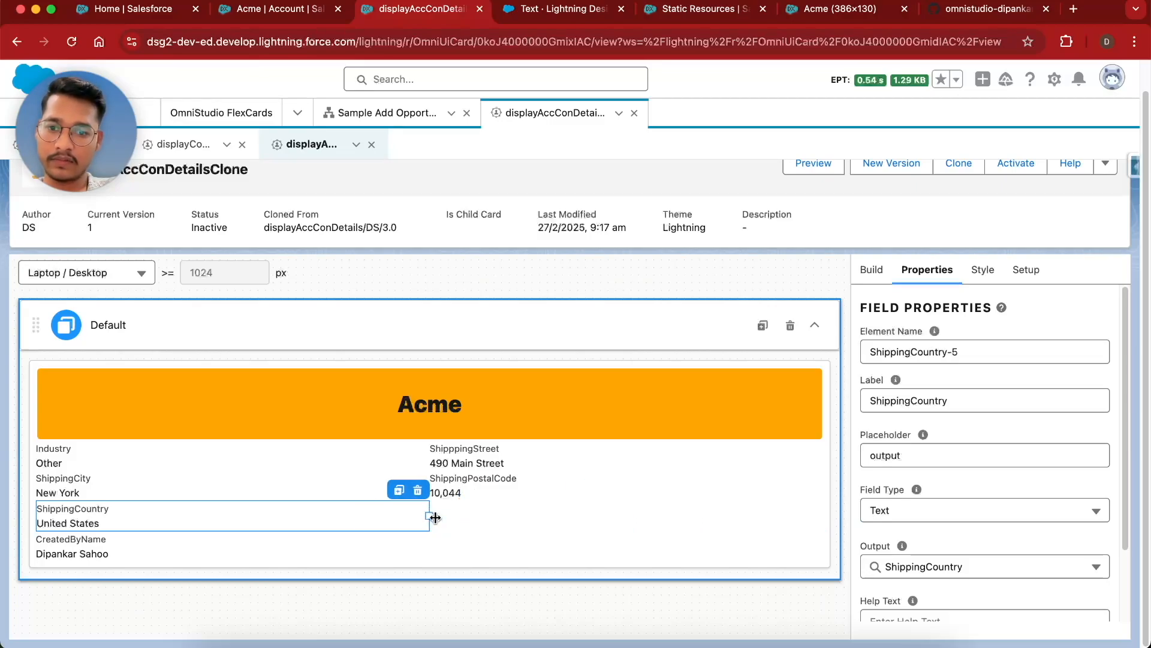
pyautogui.click(367, 544)
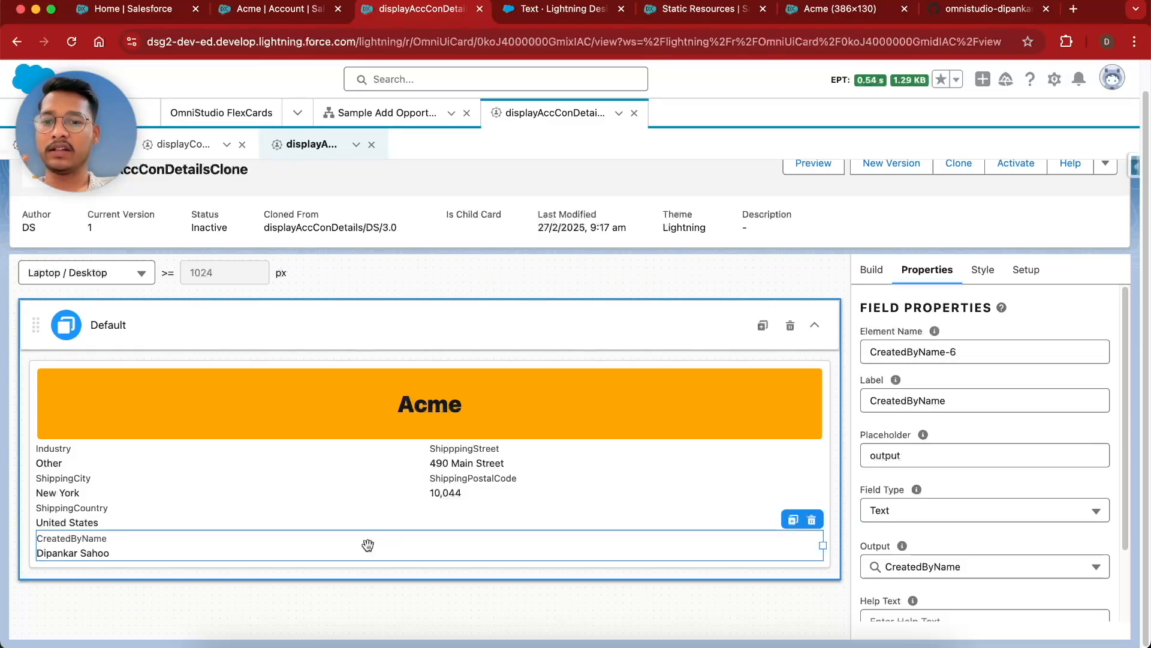
pyautogui.click(273, 17)
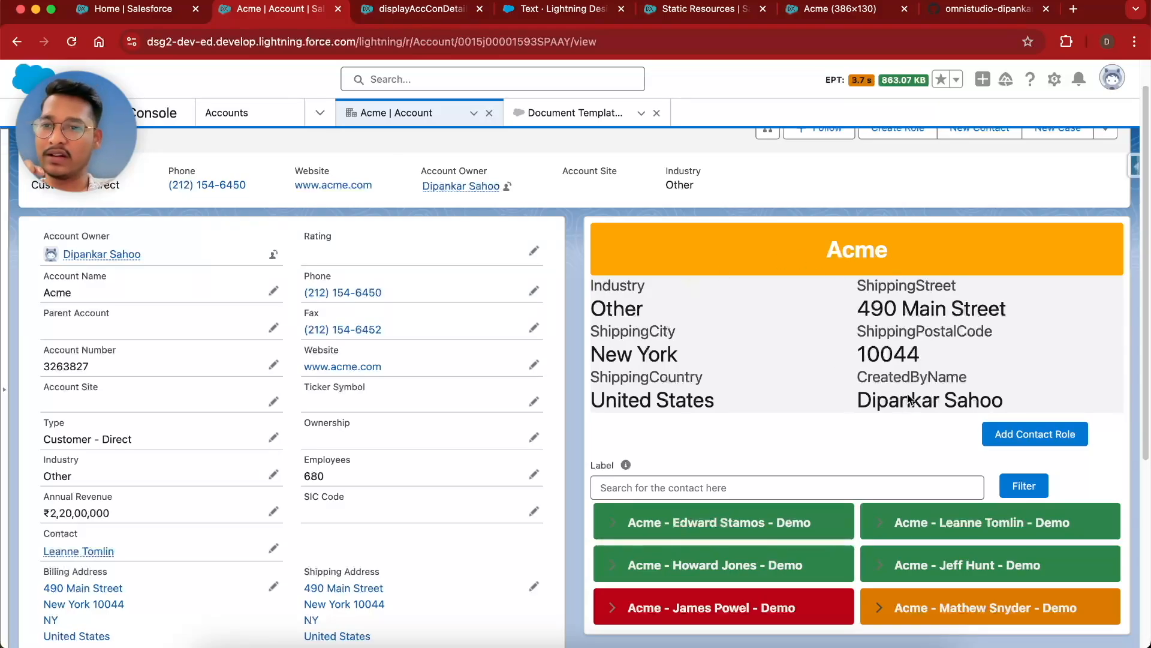
pyautogui.click(421, 15)
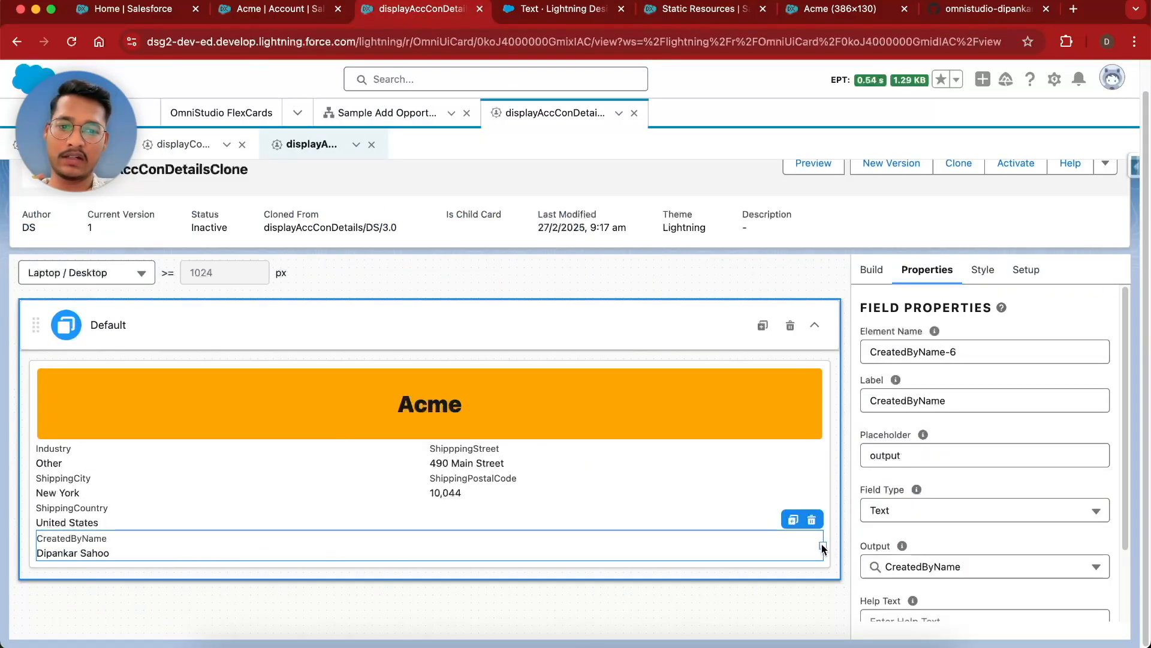
pyautogui.moveTo(822, 546)
pyautogui.mouseDown()
pyautogui.moveTo(494, 545)
pyautogui.moveTo(471, 507)
pyautogui.moveTo(815, 528)
pyautogui.mouseUp()
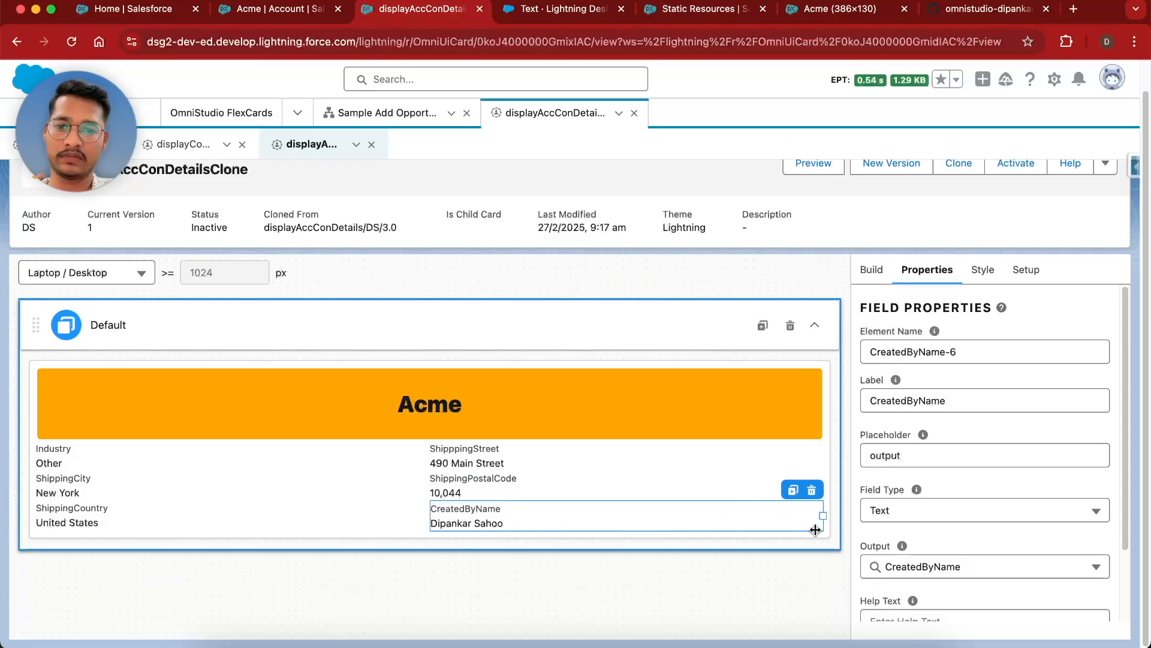
# - Set the ShippingPostalCode field's type to Text
pyautogui.click(637, 484)
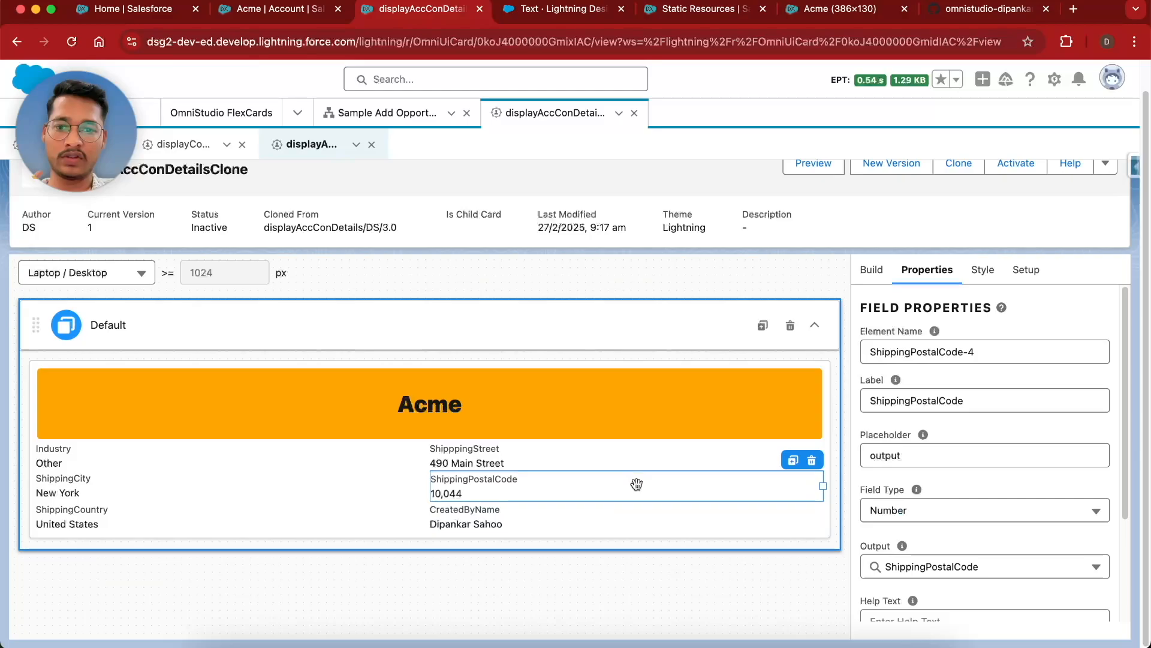
pyautogui.click(971, 513)
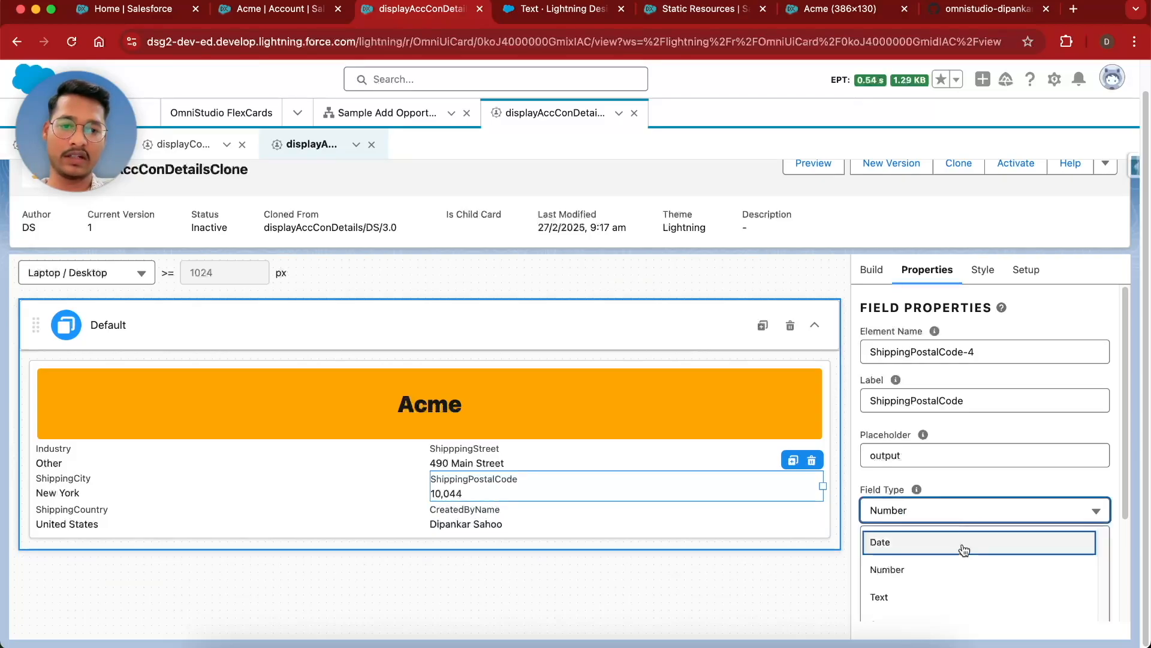
pyautogui.click(882, 598)
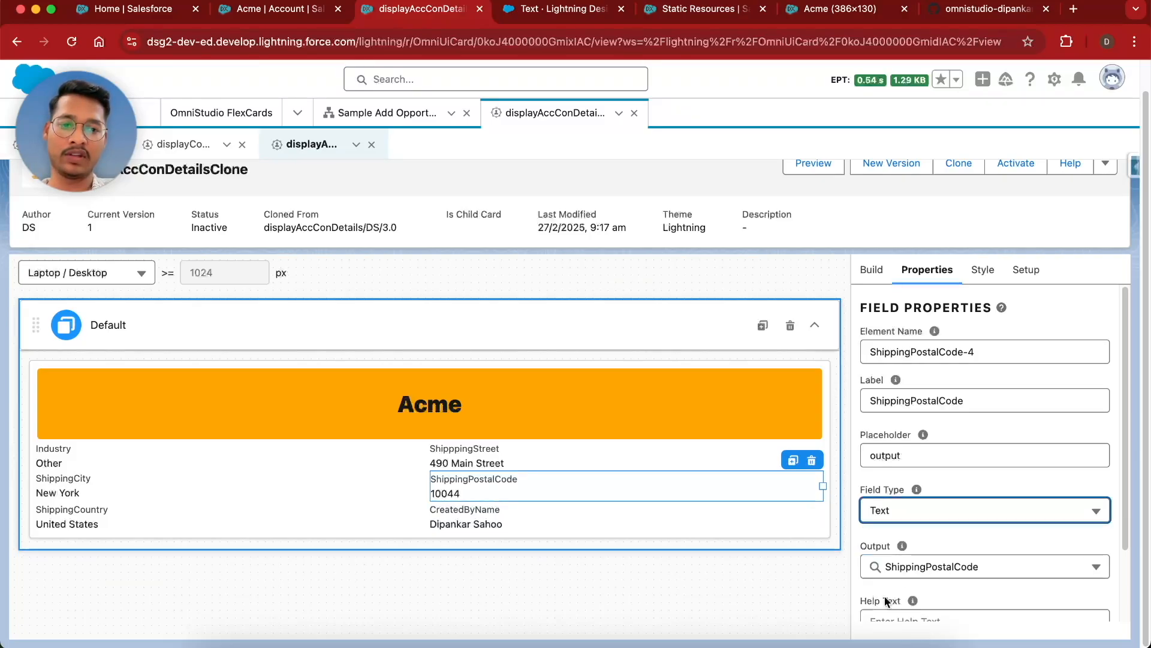
pyautogui.click(980, 539)
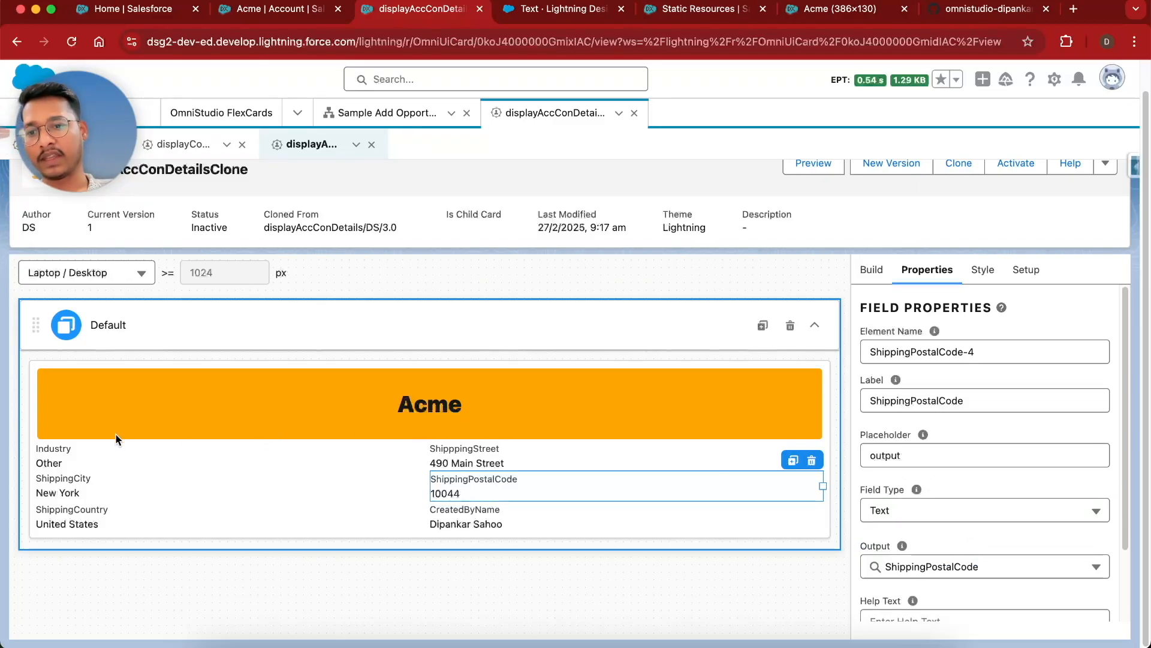
# - Open the Industry field's style settings and copy the .slds-text-heading_medium selector from the Lightning Design System text page
pyautogui.click(93, 456)
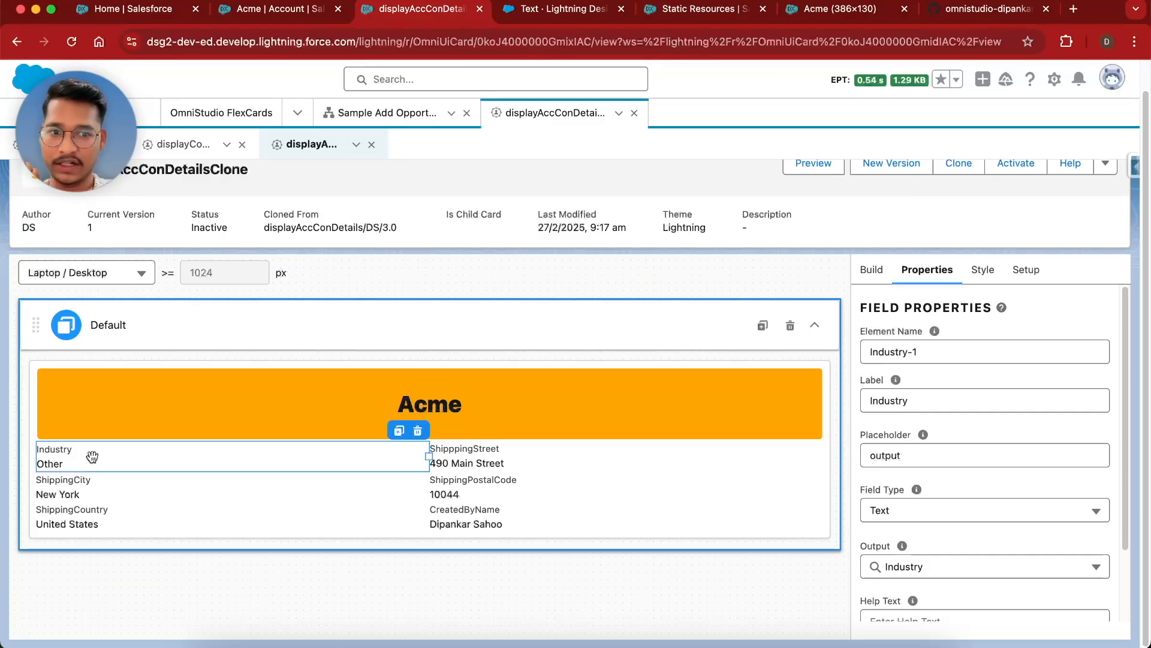
pyautogui.click(983, 270)
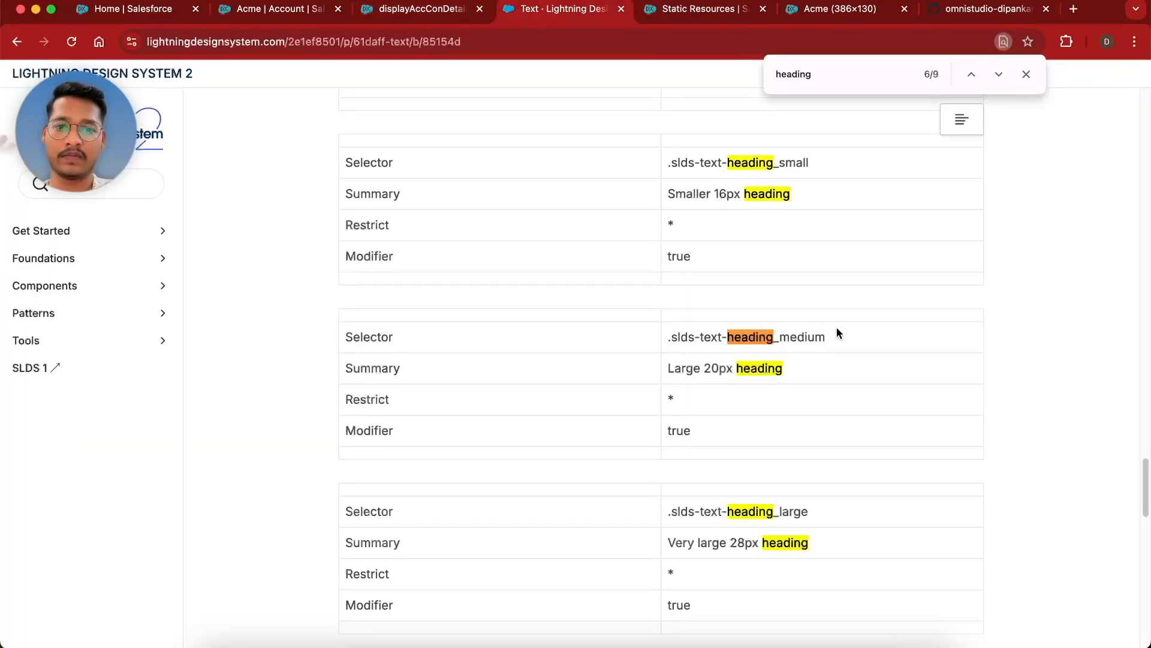
pyautogui.tripleClick(824, 337)
pyautogui.press('cmd+c')
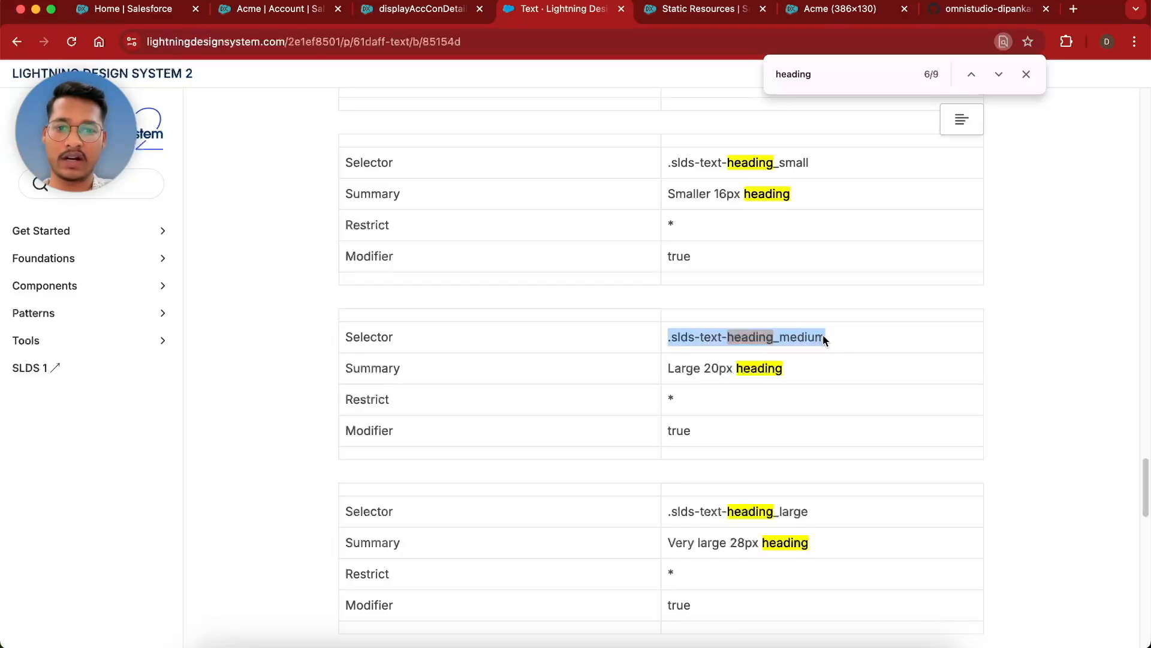
# - Back in the FlexCard designer, set the Industry field's label class to slds-text-heading_small
pyautogui.click(414, 9)
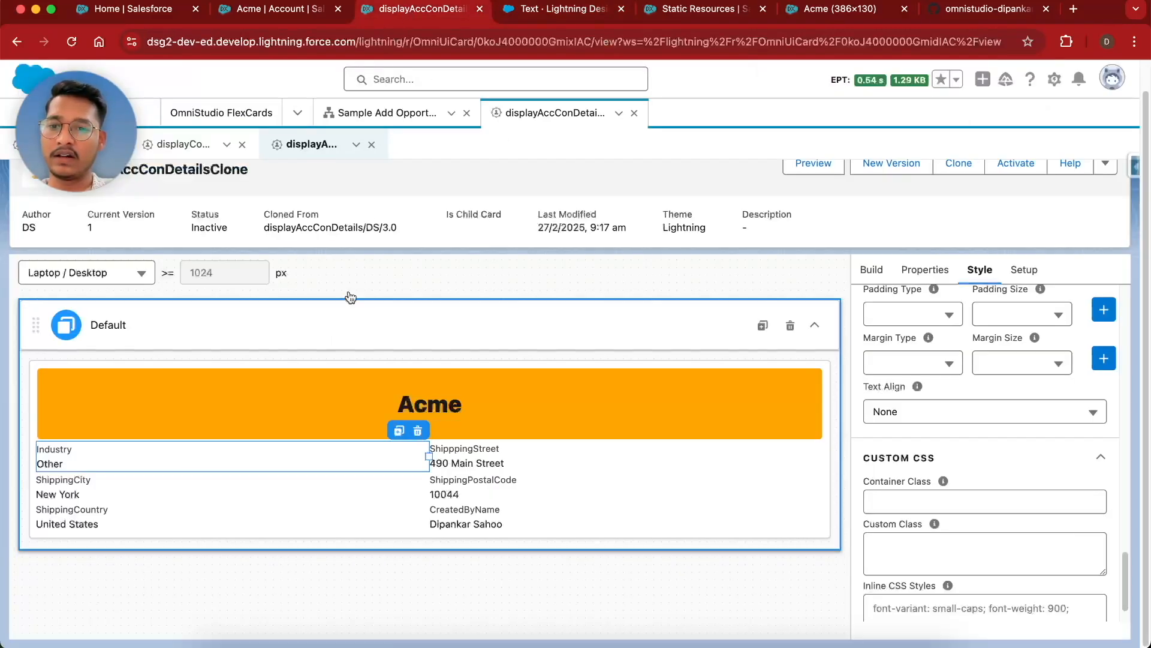
pyautogui.click(179, 461)
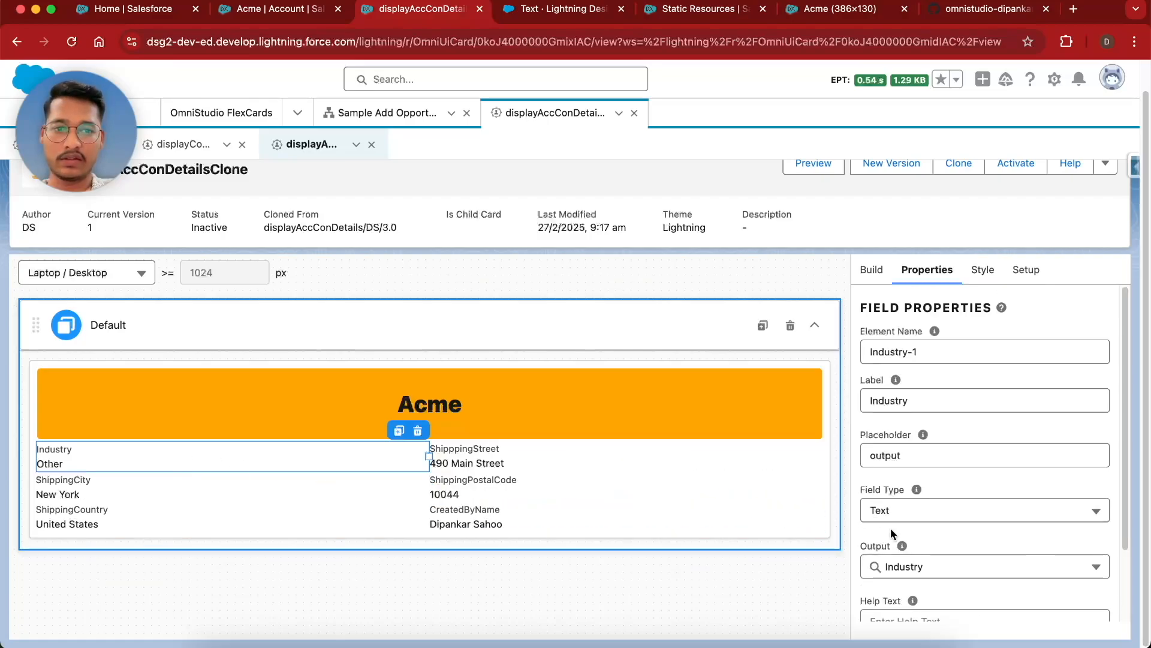
pyautogui.click(983, 271)
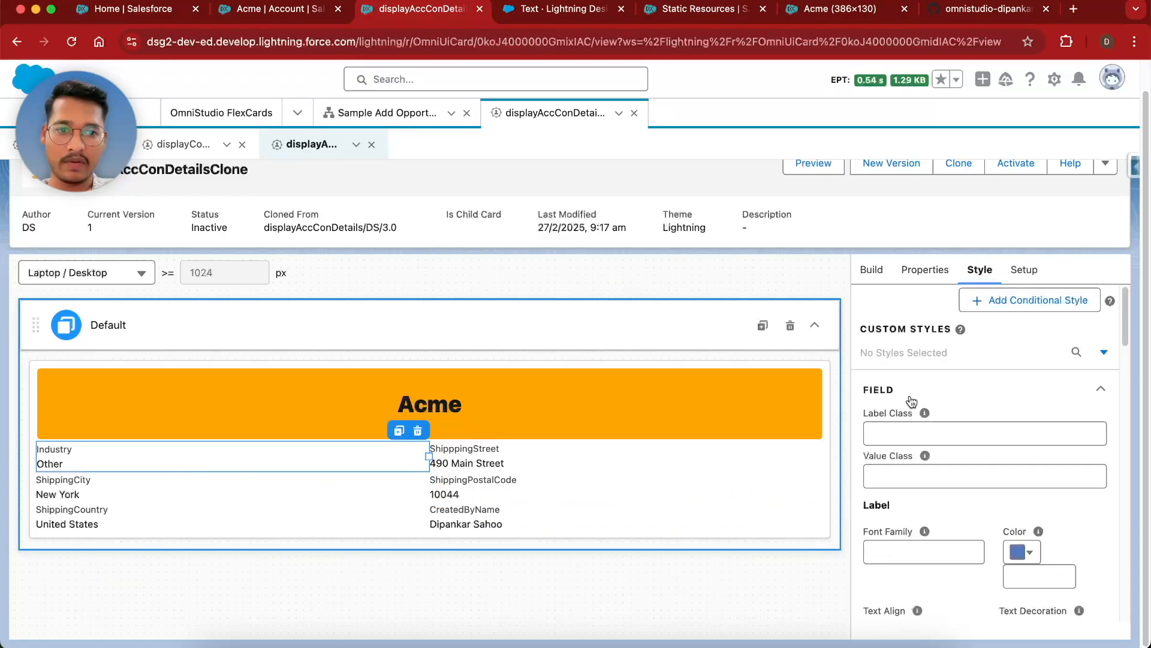
pyautogui.click(901, 433)
pyautogui.press('cmd+v')
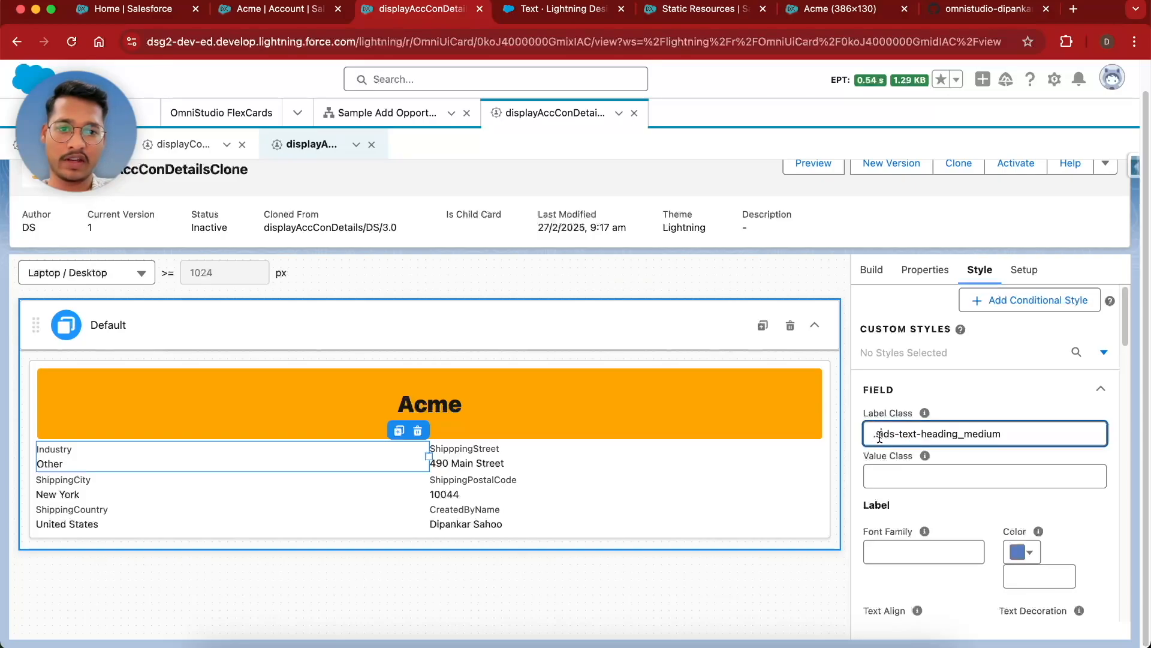
pyautogui.press('BackSpace')
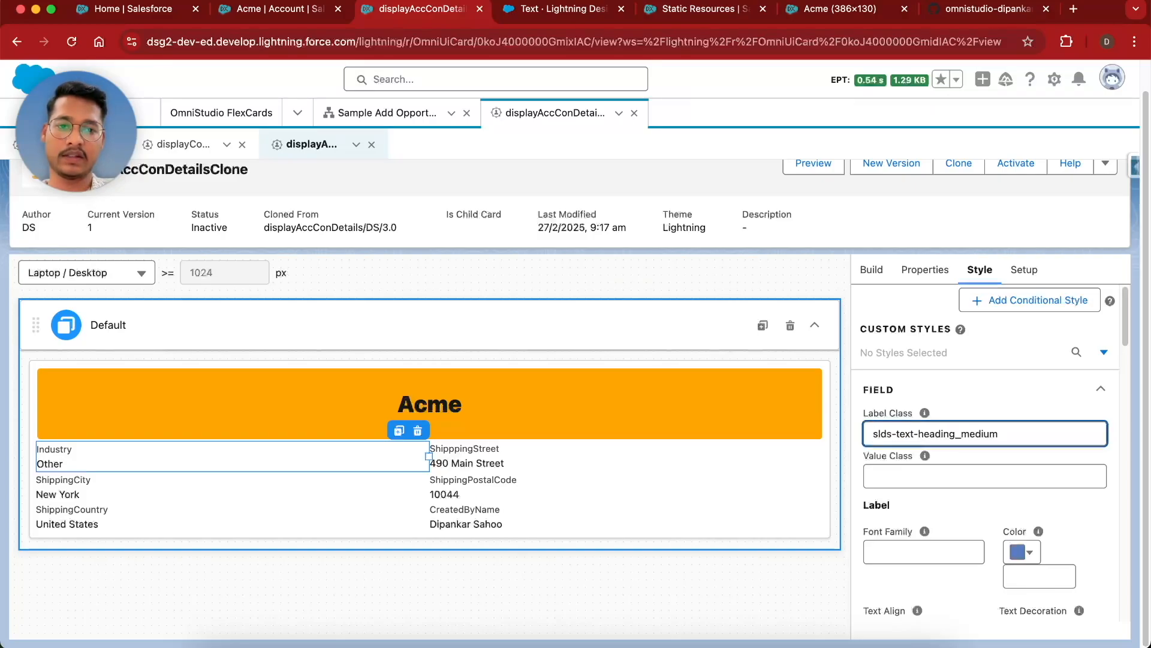
pyautogui.doubleClick(964, 433)
pyautogui.write('small')
# - Copy the Industry field's label class into its value class and change it to slds-text-heading_medium
pyautogui.tripleClick(1022, 436)
pyautogui.press('super+c')
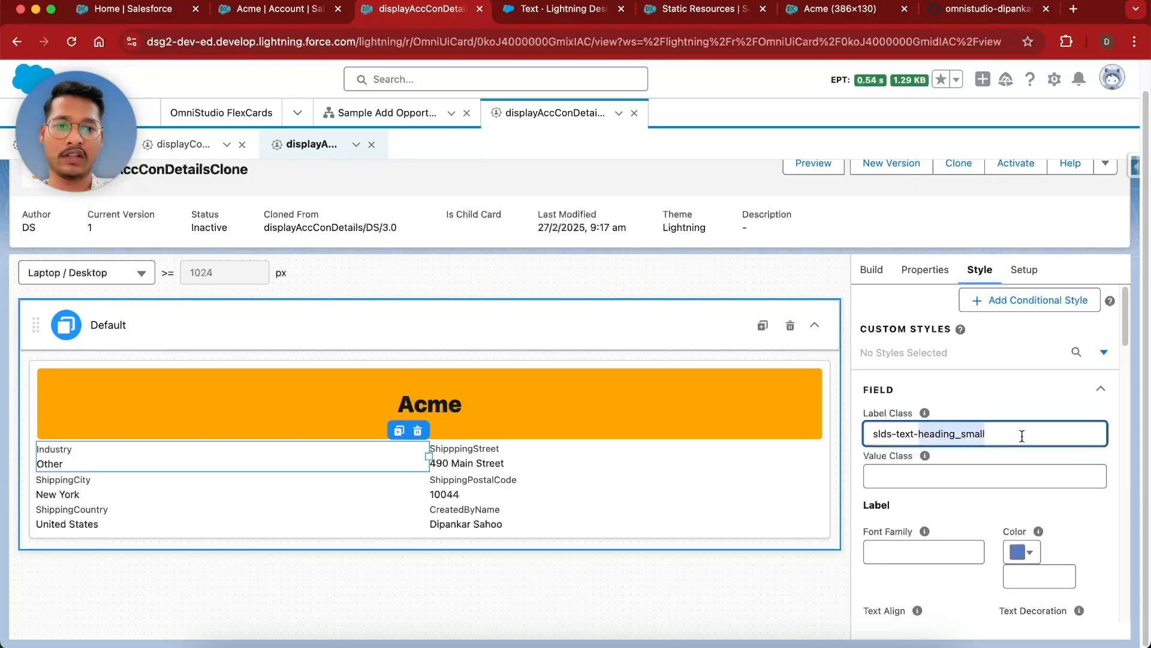
pyautogui.click(942, 477)
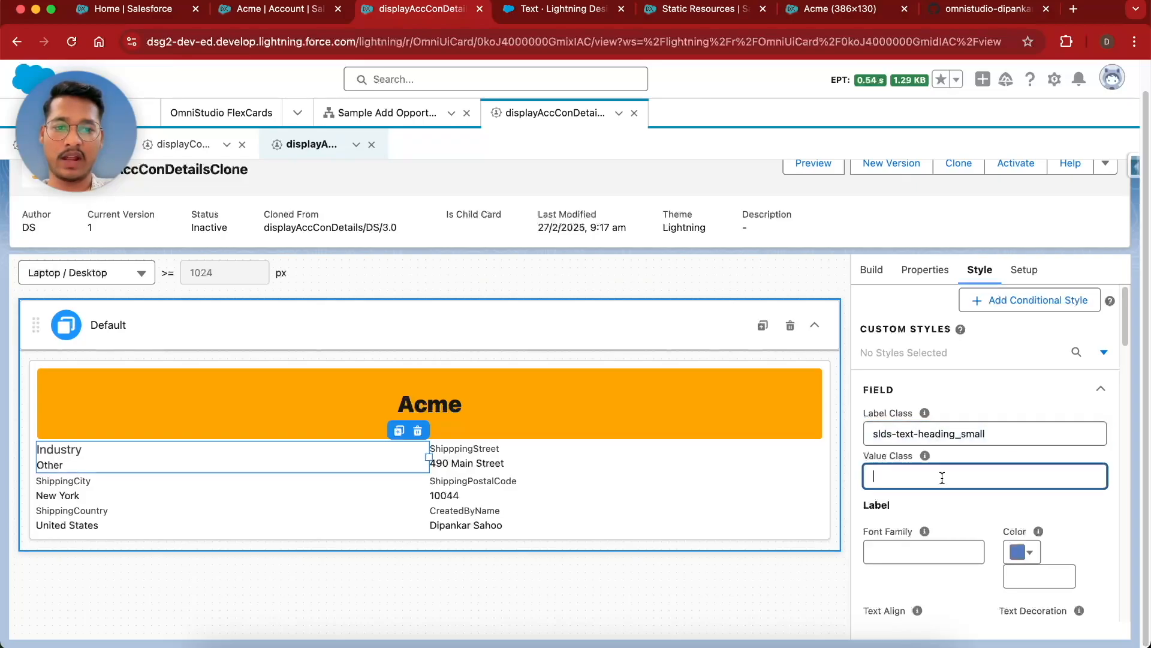
pyautogui.press('super+v')
pyautogui.moveTo(961, 478); pyautogui.dragTo(1015, 477)
pyautogui.write('medium')
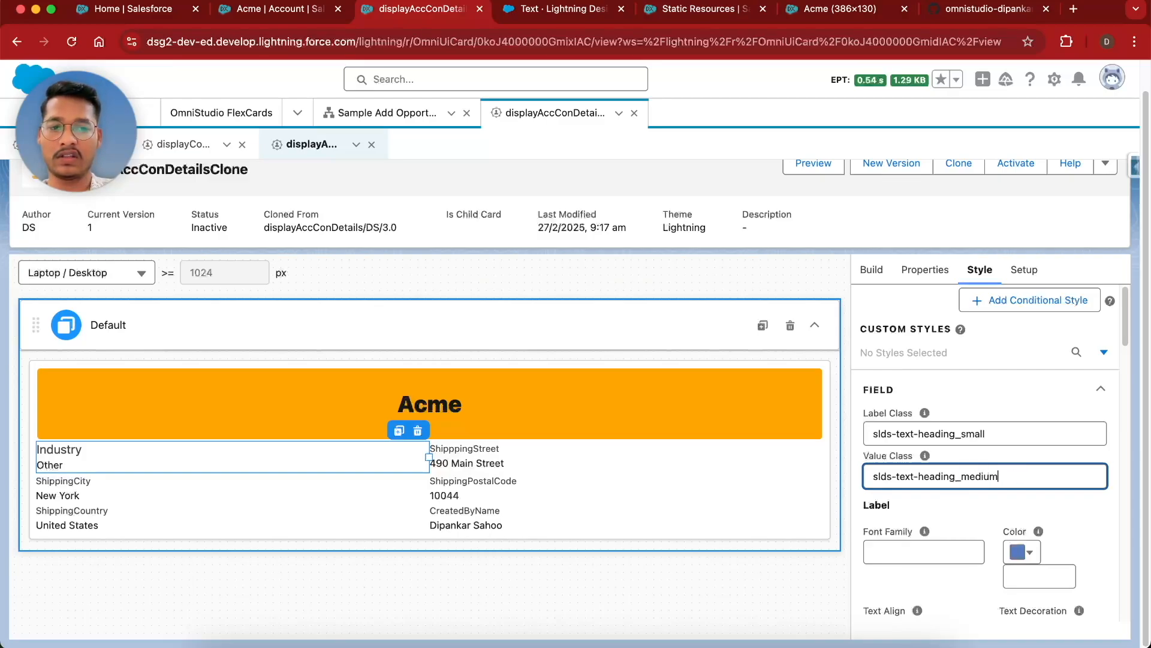
pyautogui.click(1056, 454)
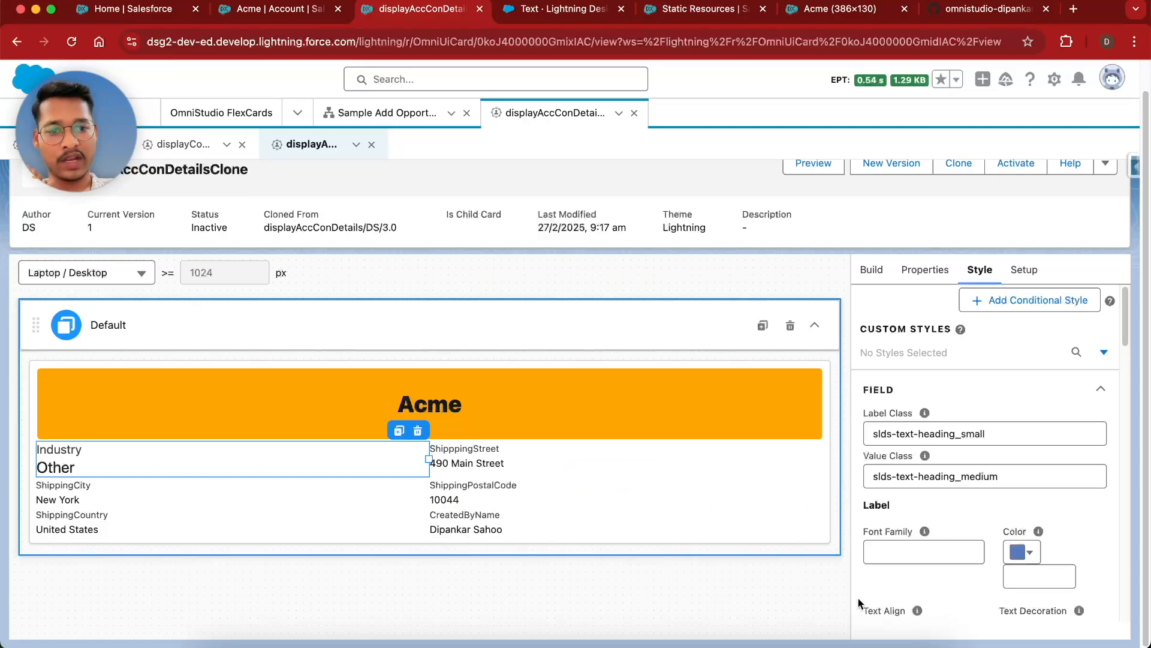
pyautogui.moveTo(930, 523)
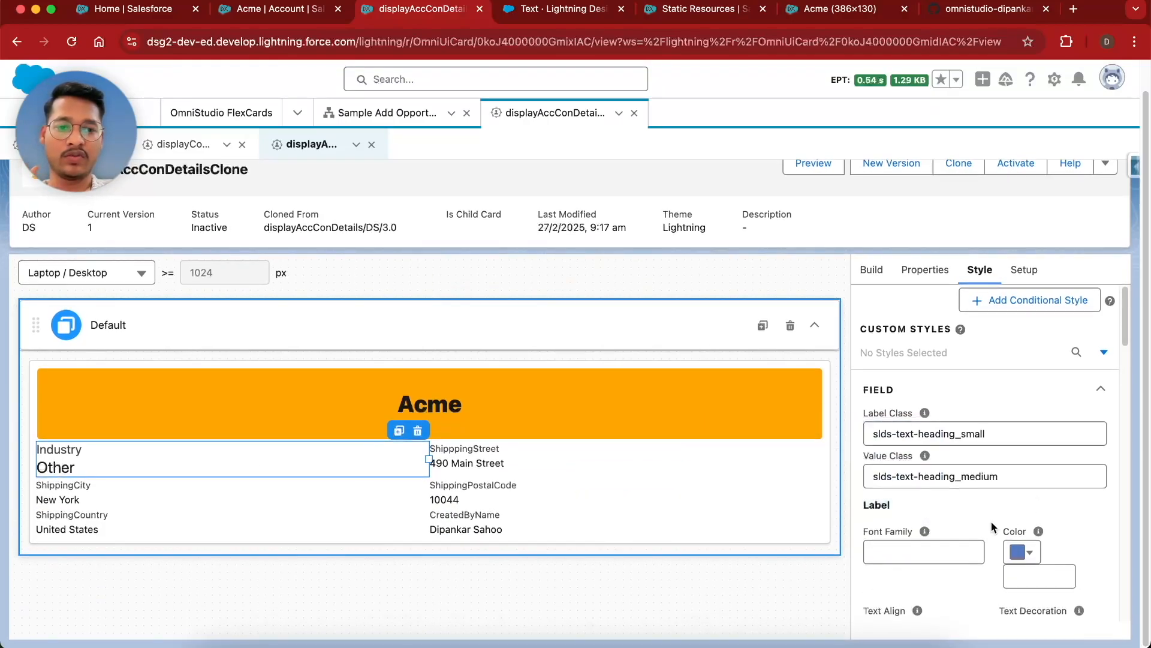
# - Set the Industry field's Salesforce Theme to Shade, checking the styled card on the Acme account page for reference
pyautogui.scroll(-3, 991, 526)
pyautogui.scroll(-2, 991, 527)
pyautogui.scroll(-6, 991, 527)
pyautogui.scroll(-4, 991, 526)
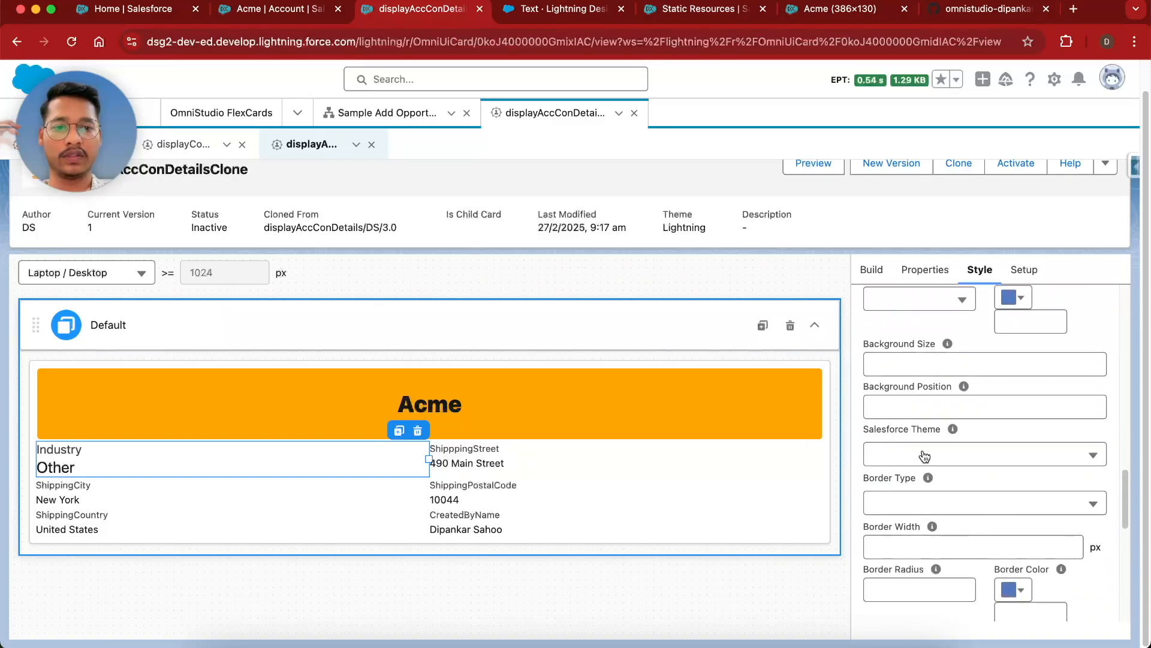
pyautogui.click(925, 457)
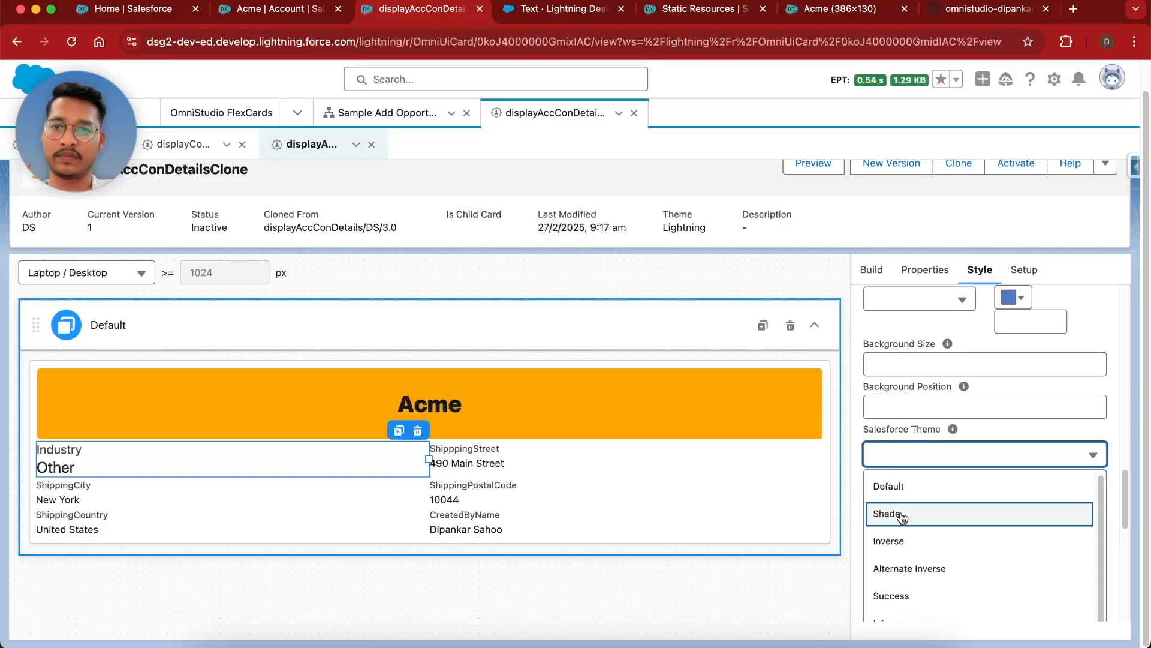
pyautogui.click(268, 12)
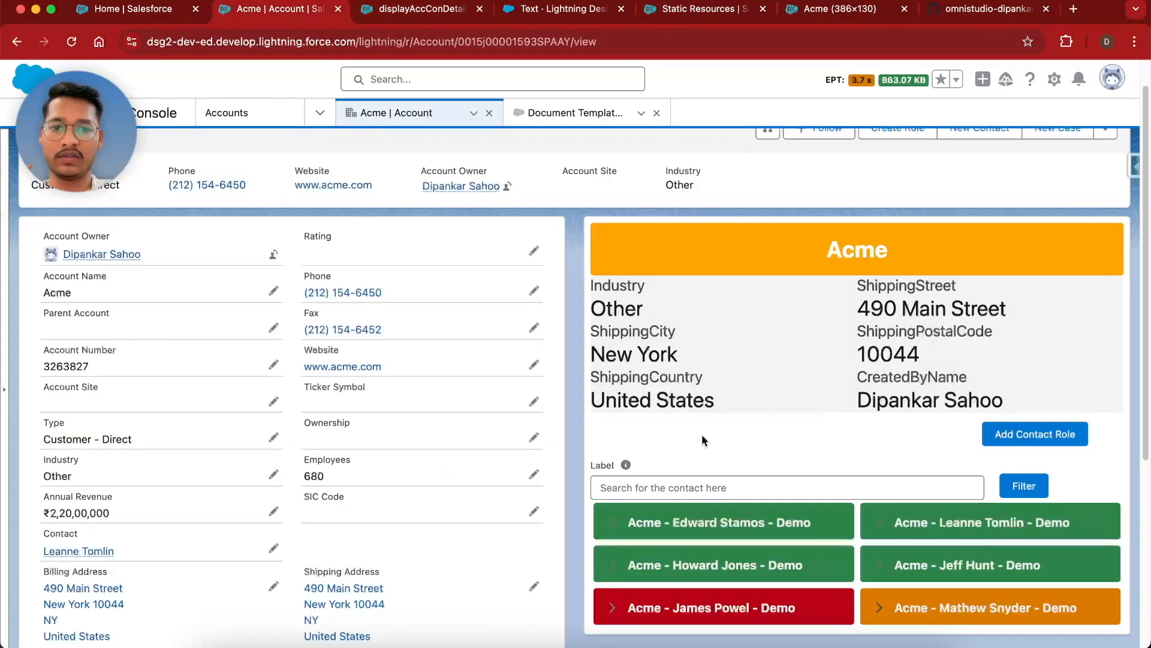
pyautogui.click(384, 15)
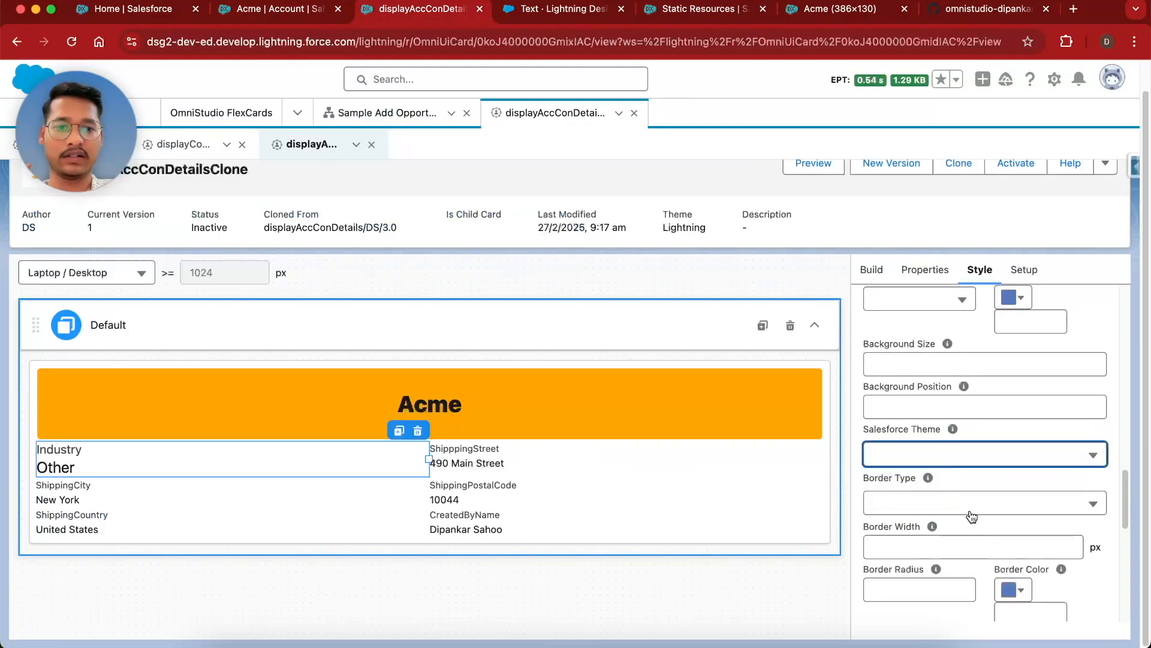
pyautogui.click(910, 458)
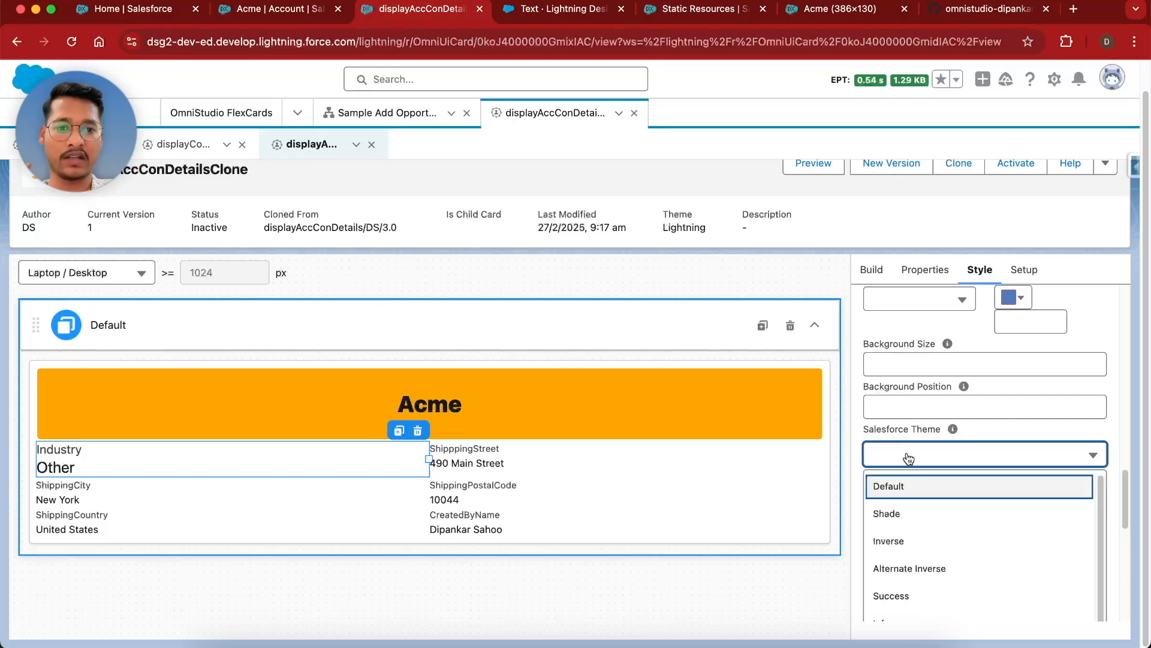
pyautogui.click(919, 515)
pyautogui.scroll(-5, 1008, 480)
pyautogui.scroll(-4, 1008, 480)
pyautogui.scroll(-4, 1008, 481)
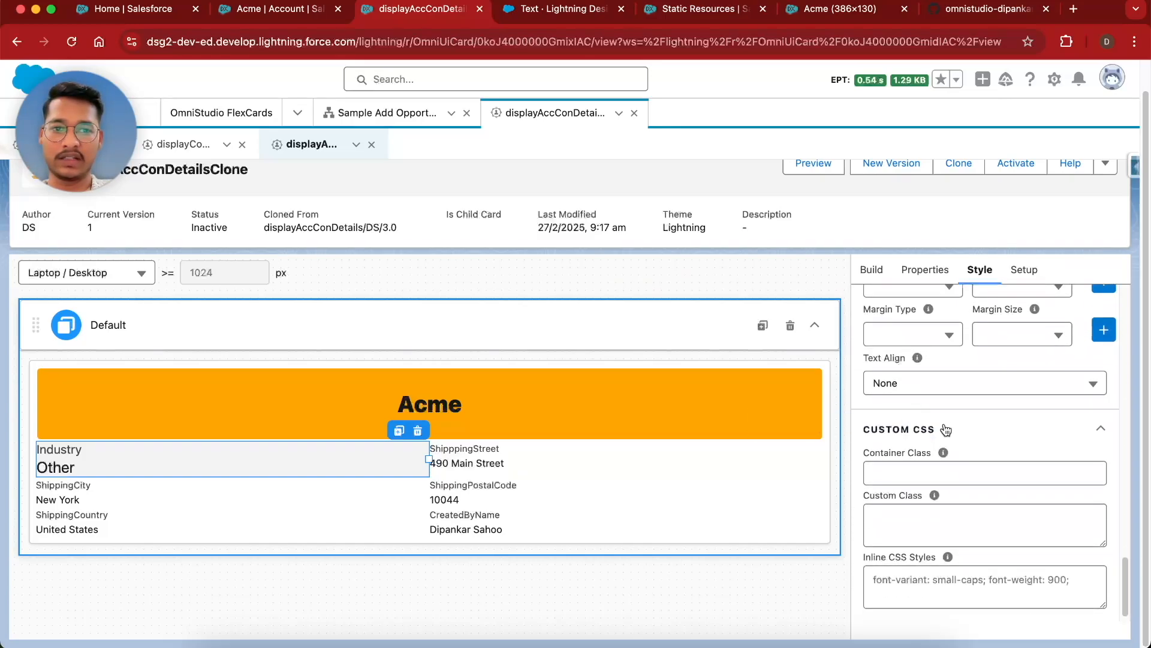
# - Relabel the street field as "Shippping Street" and the postal code field as "Shipping Postal Code"
pyautogui.click(527, 464)
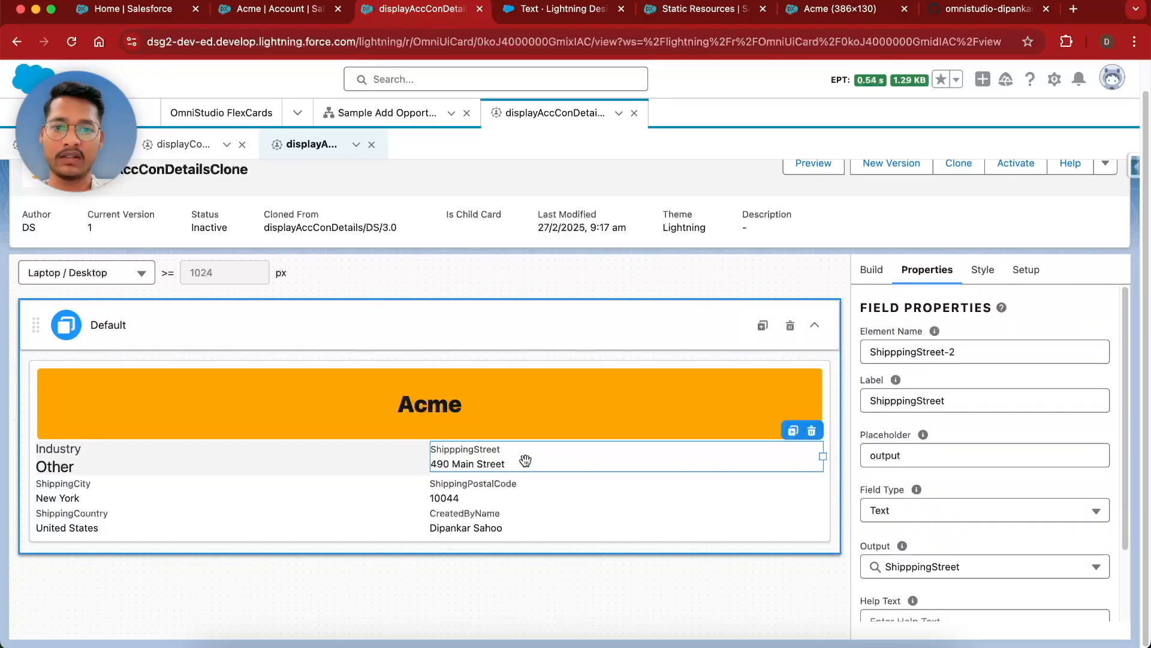
pyautogui.click(920, 404)
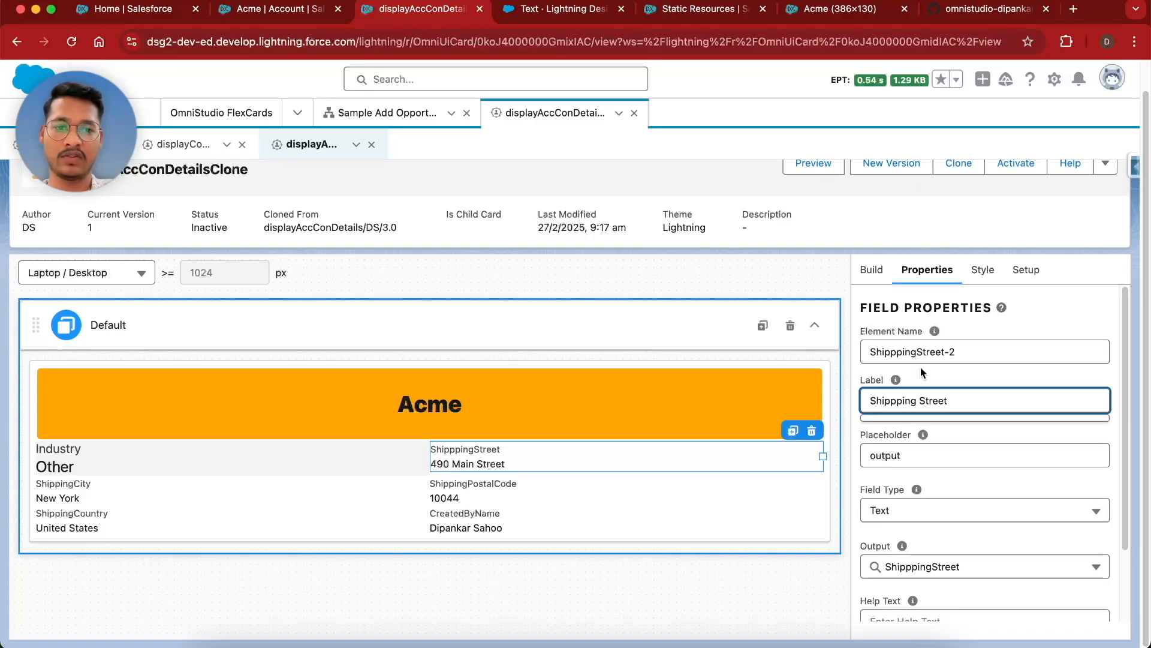
pyautogui.click(927, 379)
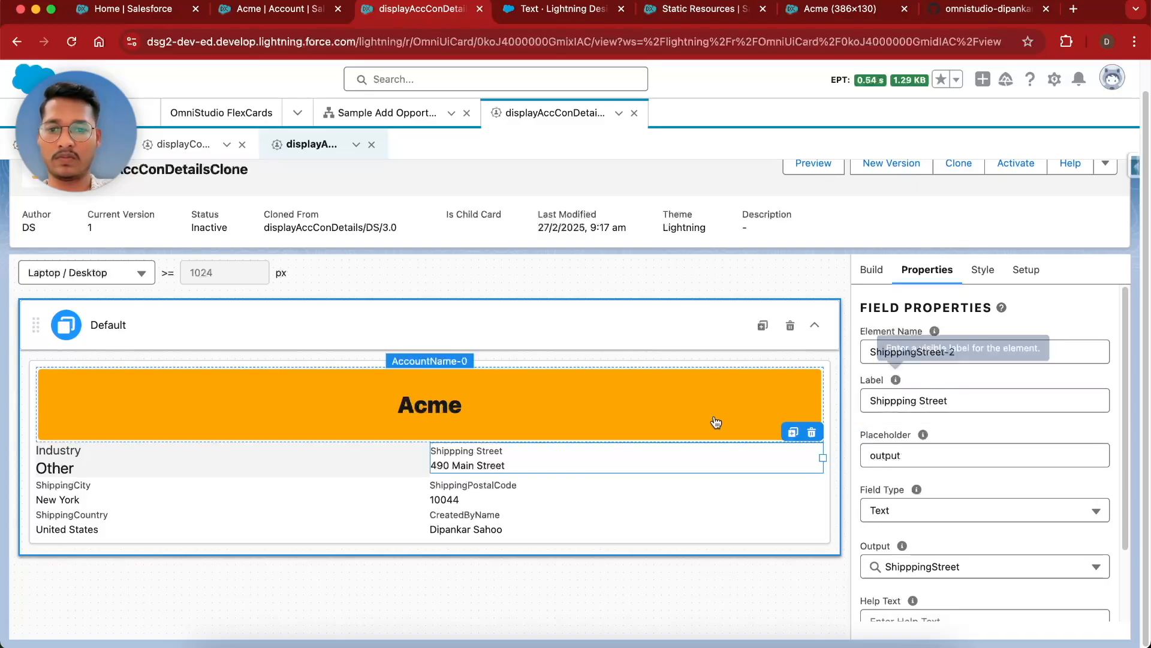
pyautogui.click(472, 492)
pyautogui.click(911, 400)
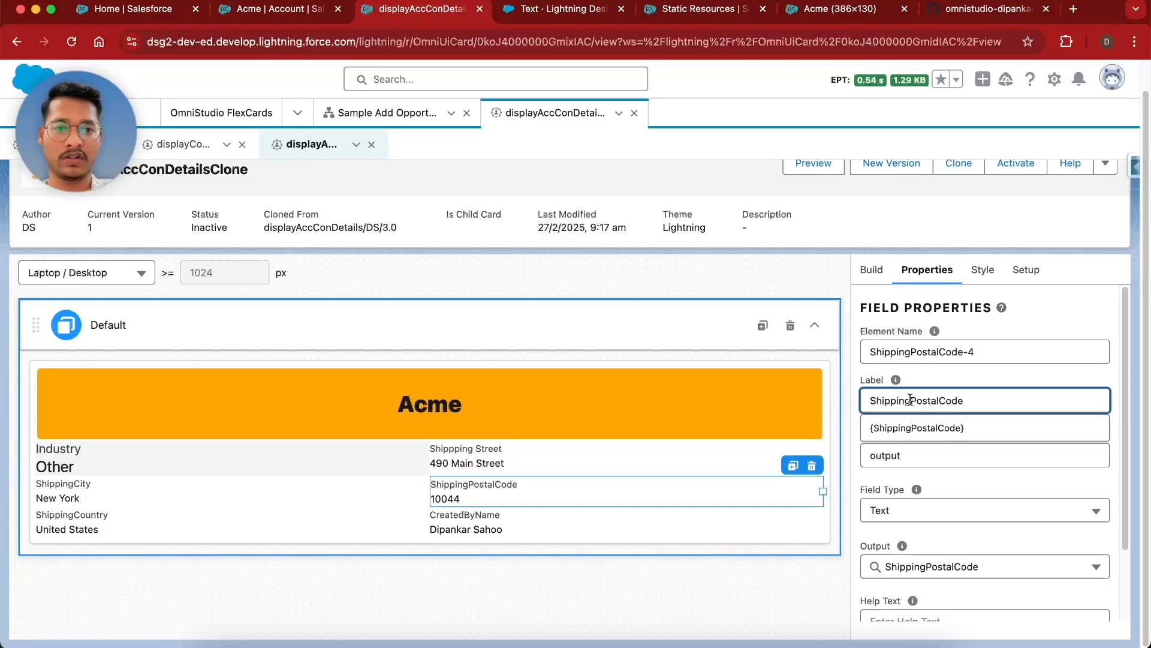
pyautogui.click(944, 400)
pyautogui.click(1016, 438)
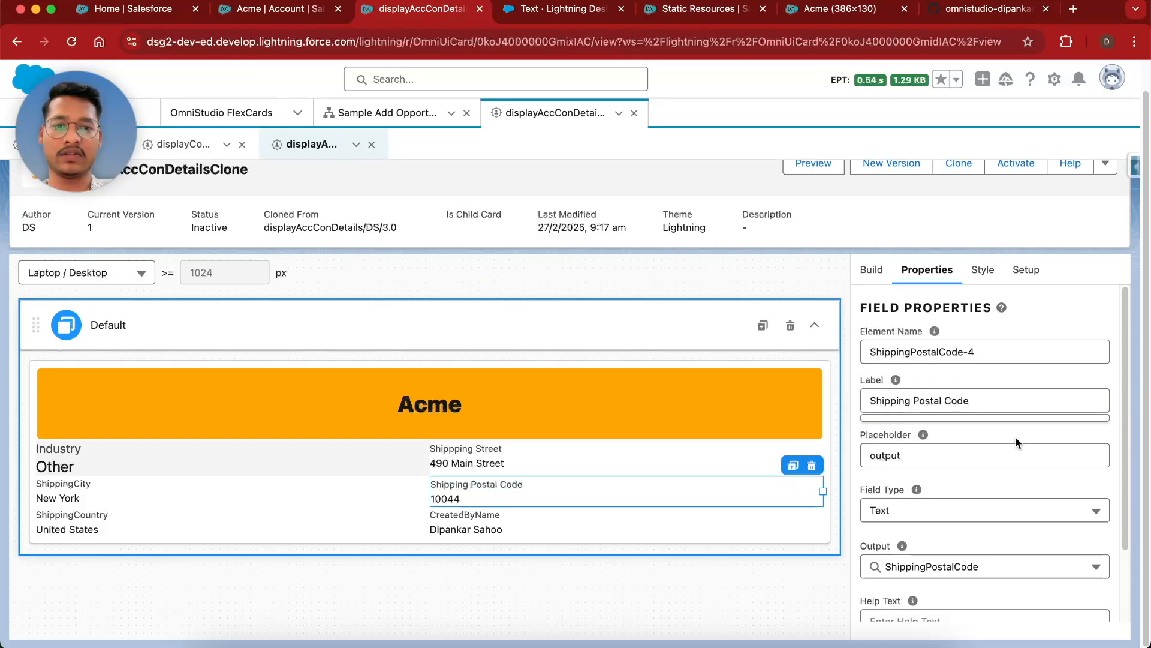
# - Relabel the ShippingCity field as "Shipping City" and the ShippingCountry field as "Shipping Country"
pyautogui.click(228, 501)
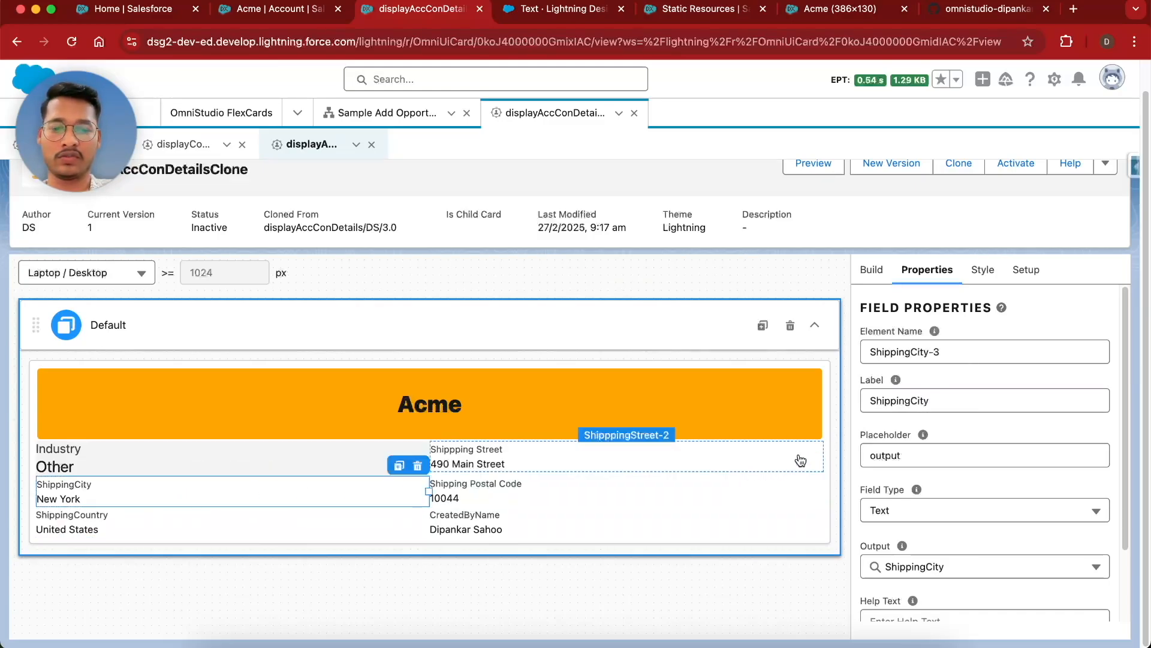
pyautogui.click(909, 402)
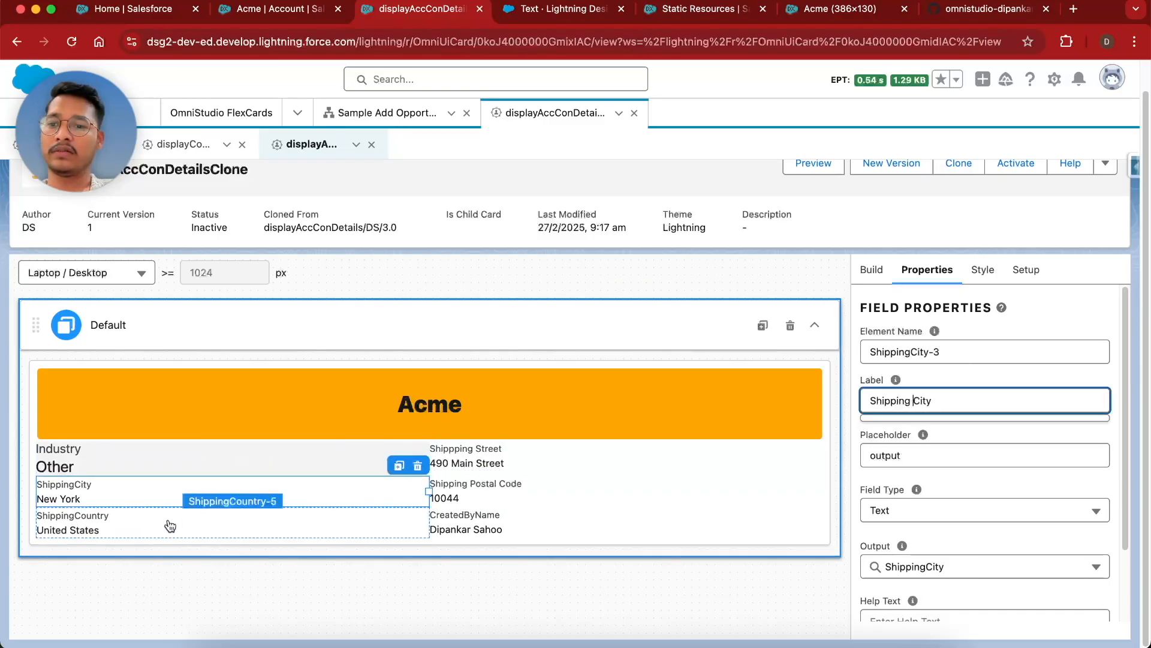
pyautogui.click(340, 507)
pyautogui.click(912, 401)
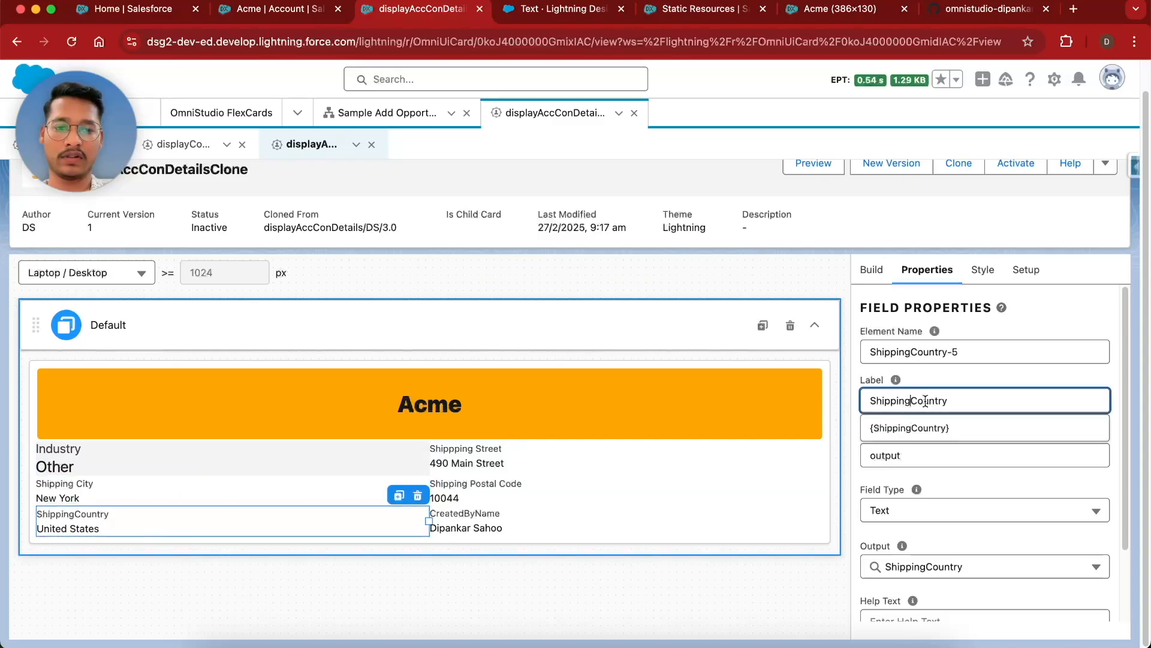
# - Change the CreatedByName field's label to "Created By"
pyautogui.click(512, 525)
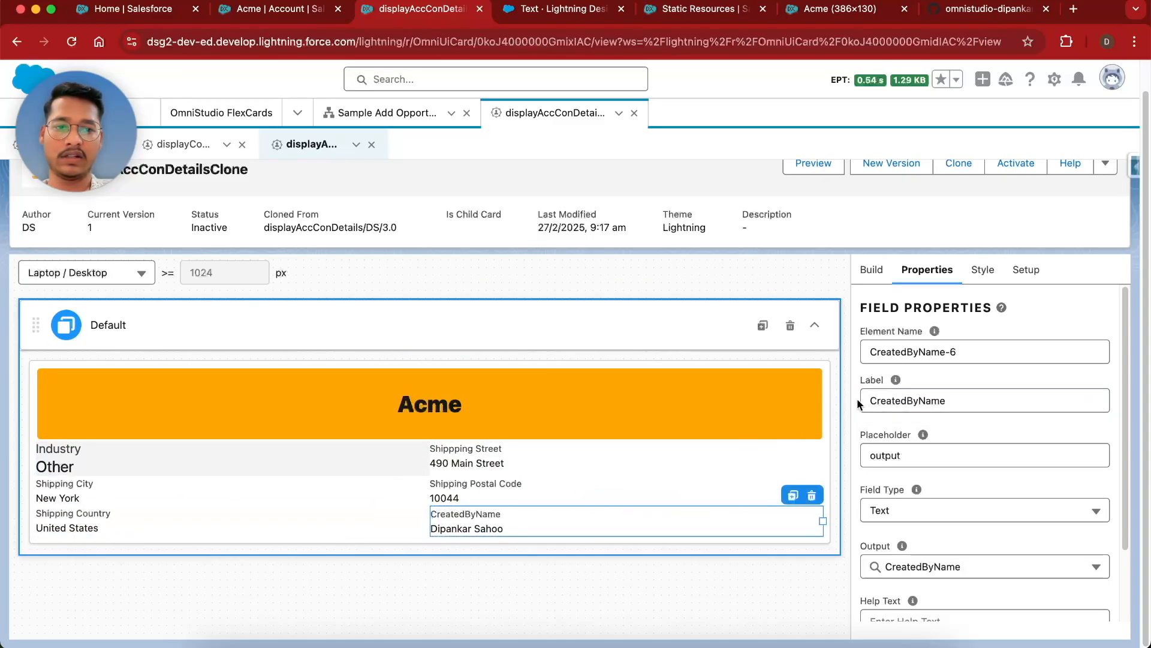
pyautogui.click(908, 400)
pyautogui.moveTo(922, 400); pyautogui.dragTo(974, 393)
pyautogui.press('BackSpace')
pyautogui.click(1012, 363)
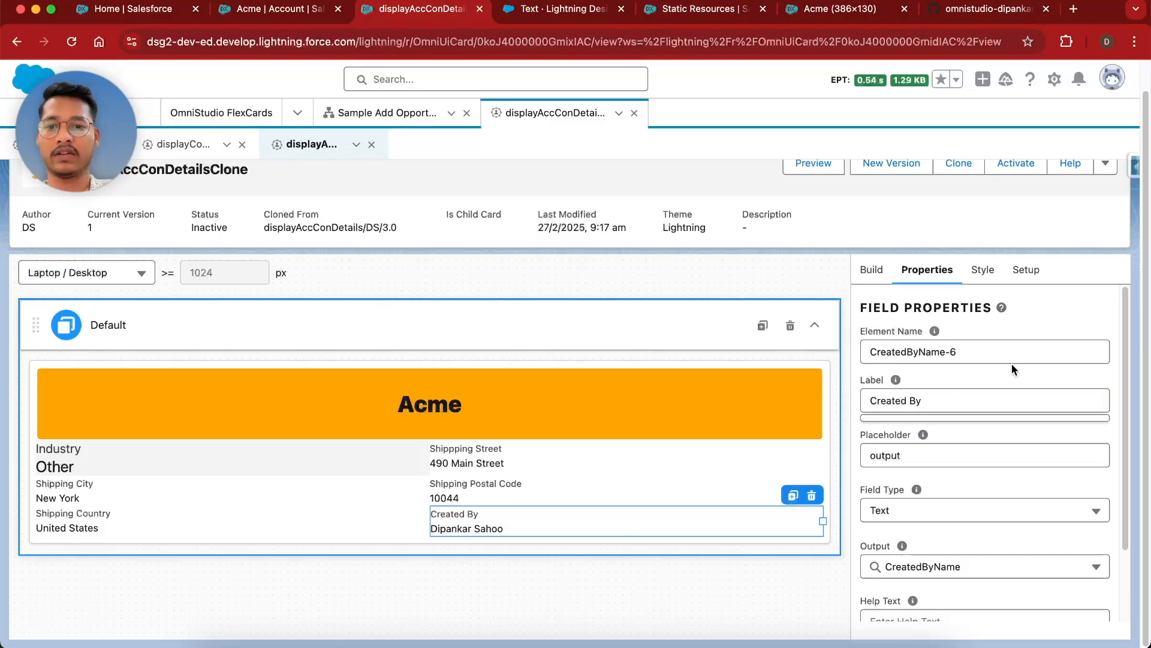
pyautogui.click(225, 455)
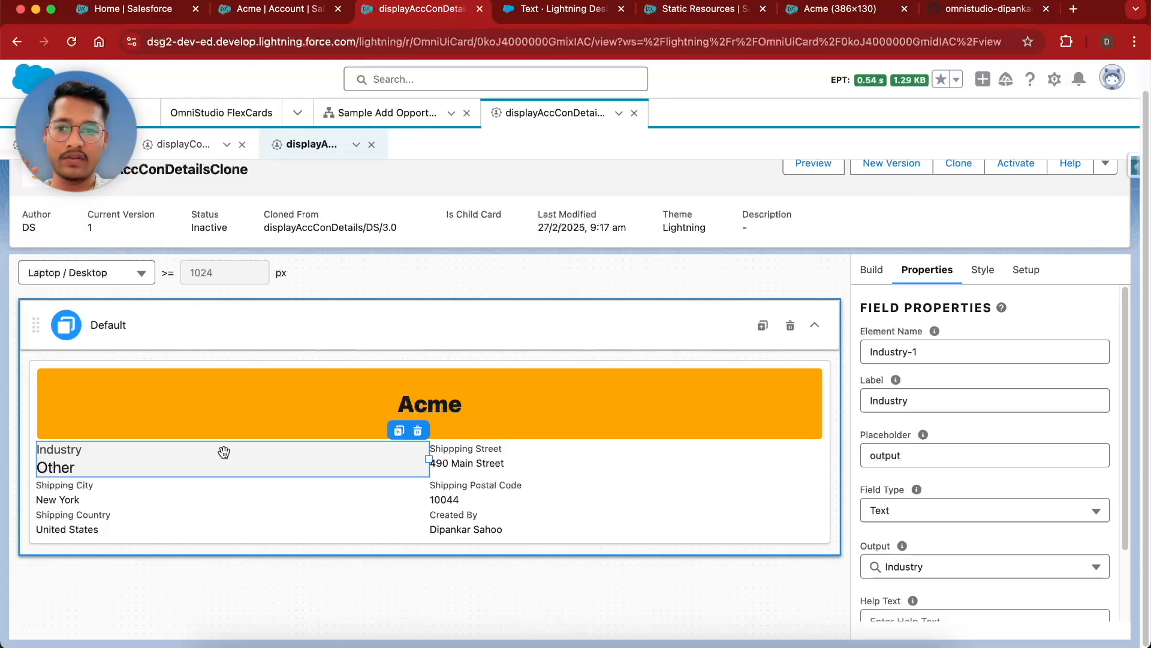
pyautogui.click(982, 270)
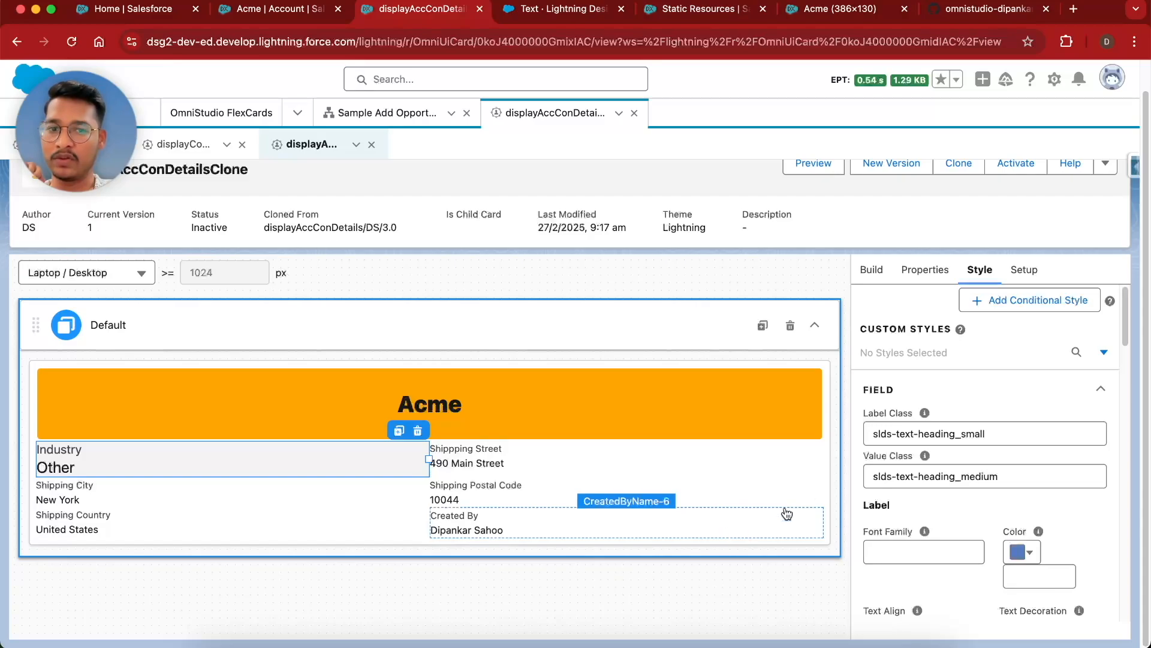
pyautogui.scroll(-5, 973, 516)
pyautogui.scroll(5, 974, 516)
pyautogui.scroll(-10, 974, 516)
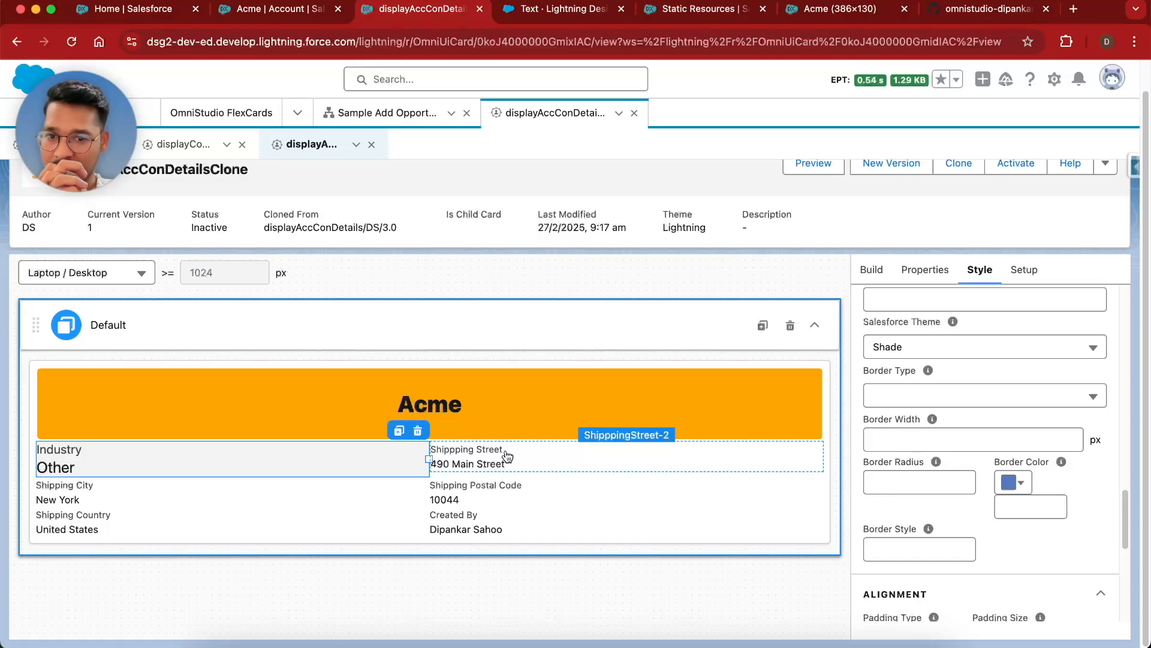
# - Save the Industry field's styling as a new custom style named account-fields-styling
pyautogui.click(349, 461)
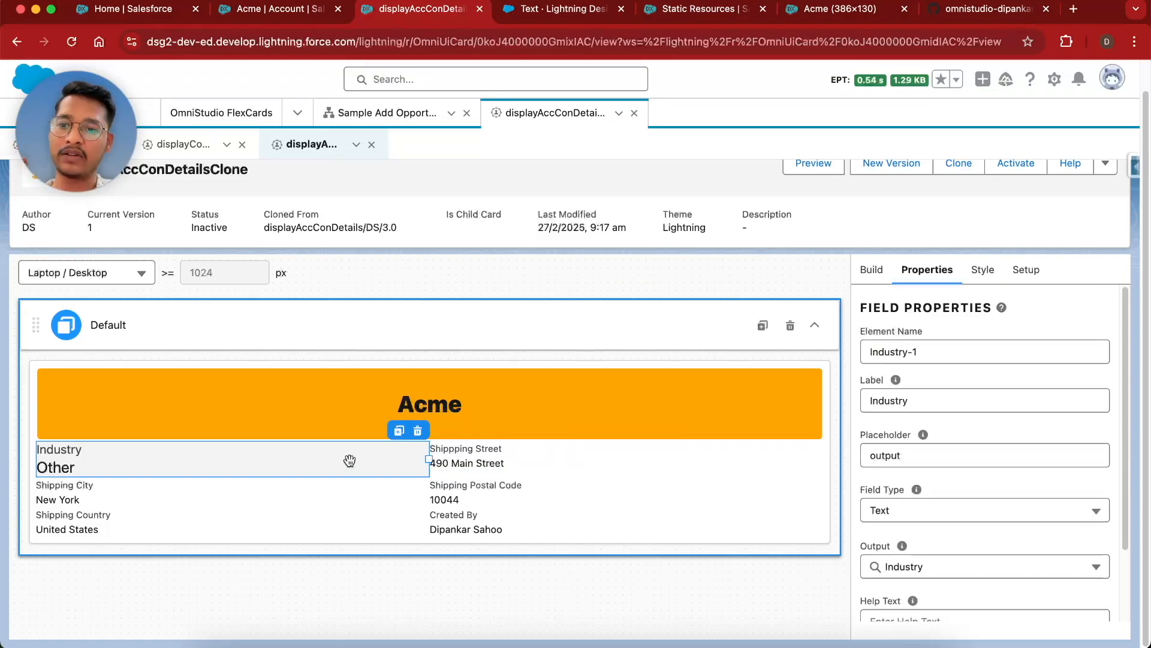
pyautogui.click(985, 272)
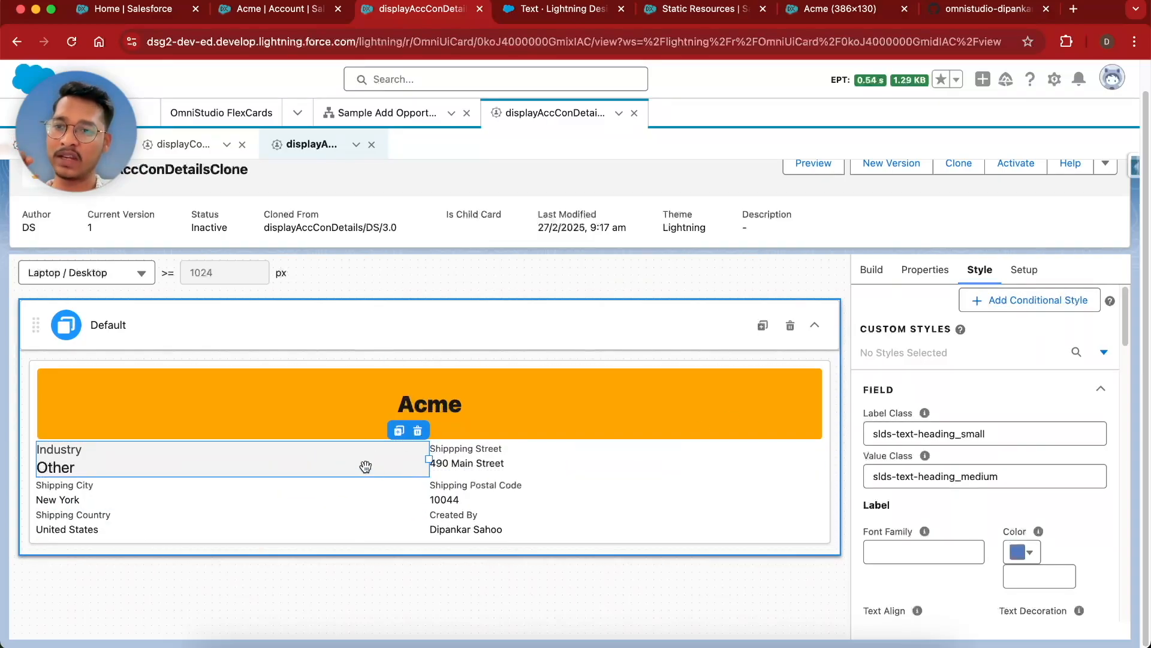
pyautogui.click(1104, 354)
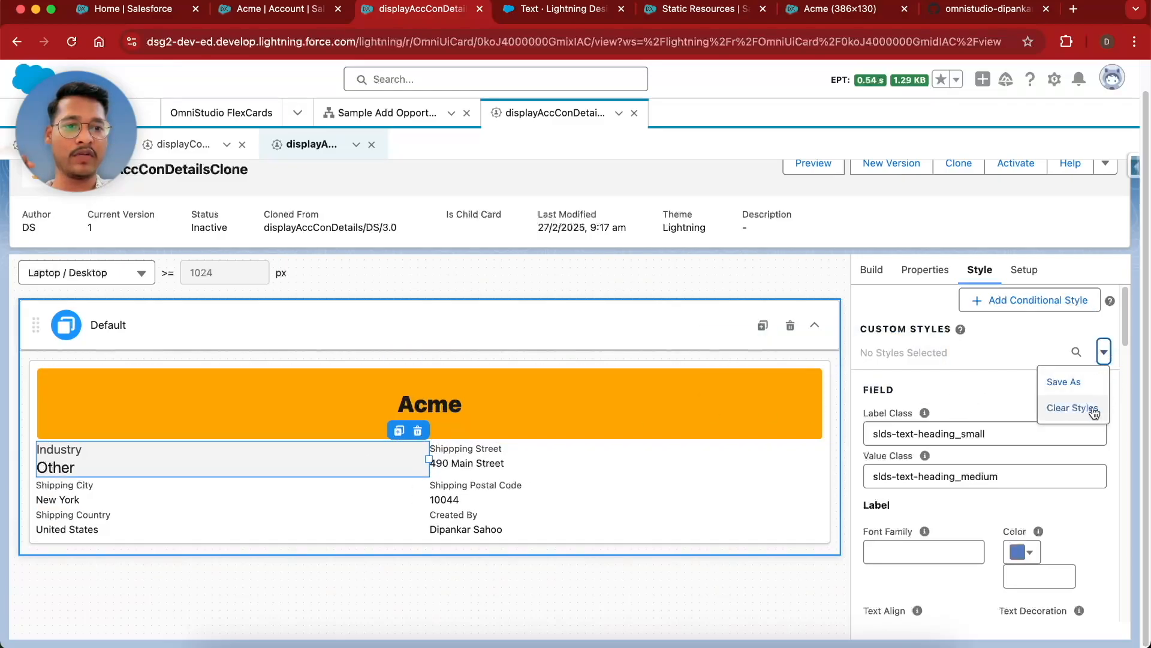
pyautogui.click(1065, 383)
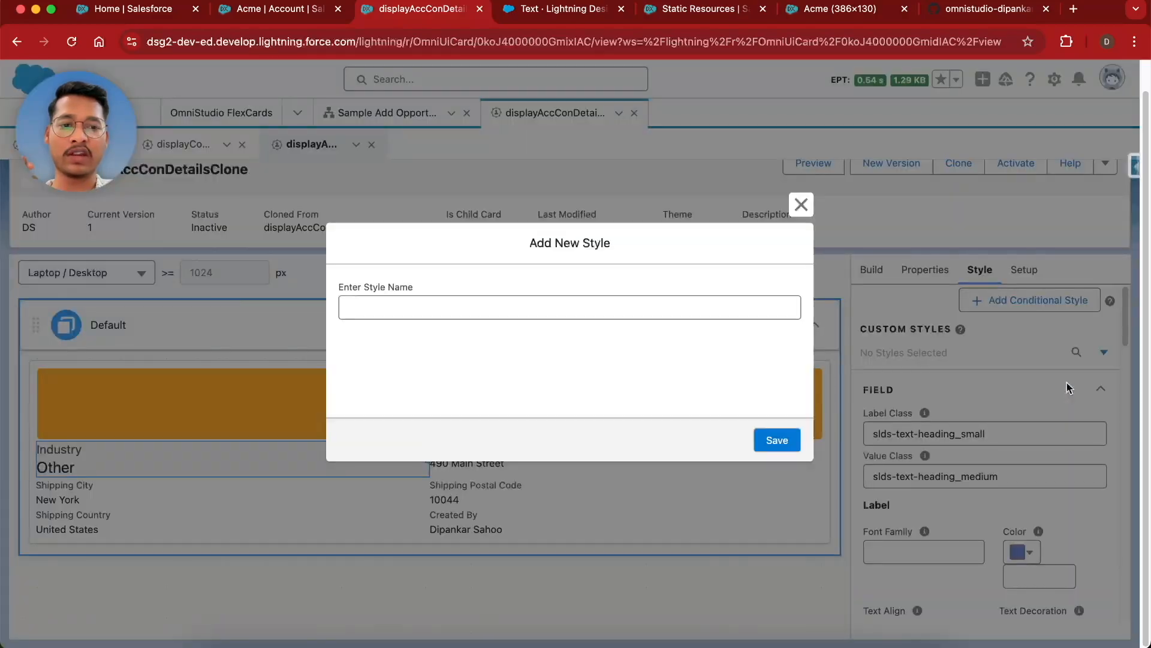
pyautogui.click(403, 311)
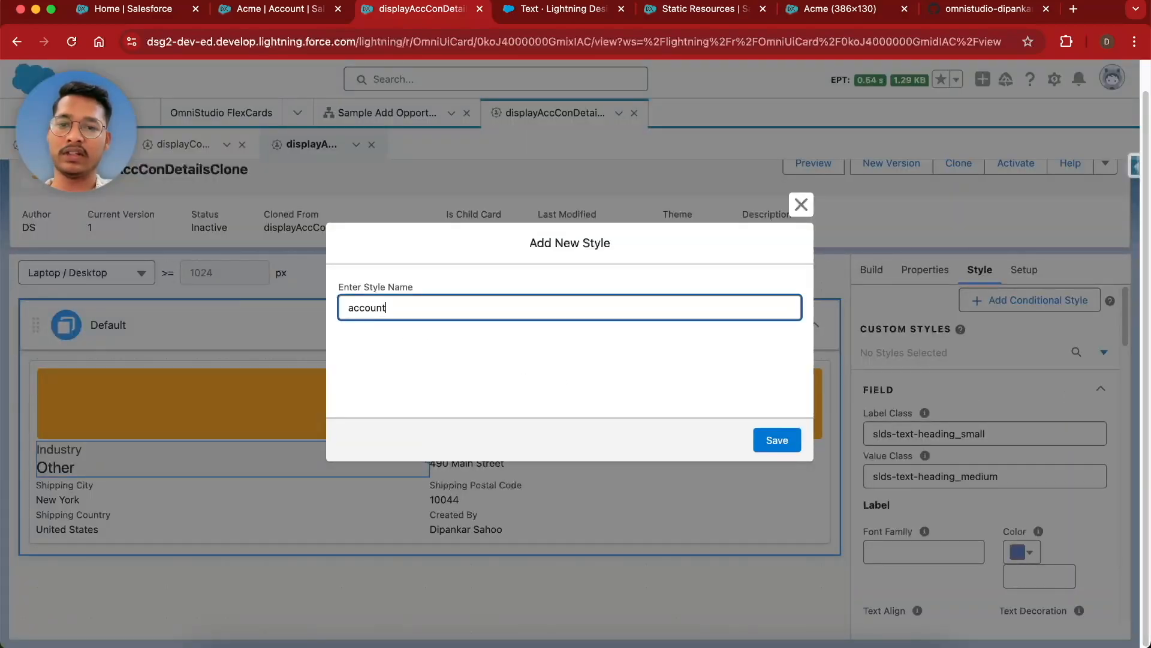
pyautogui.write('account-field')
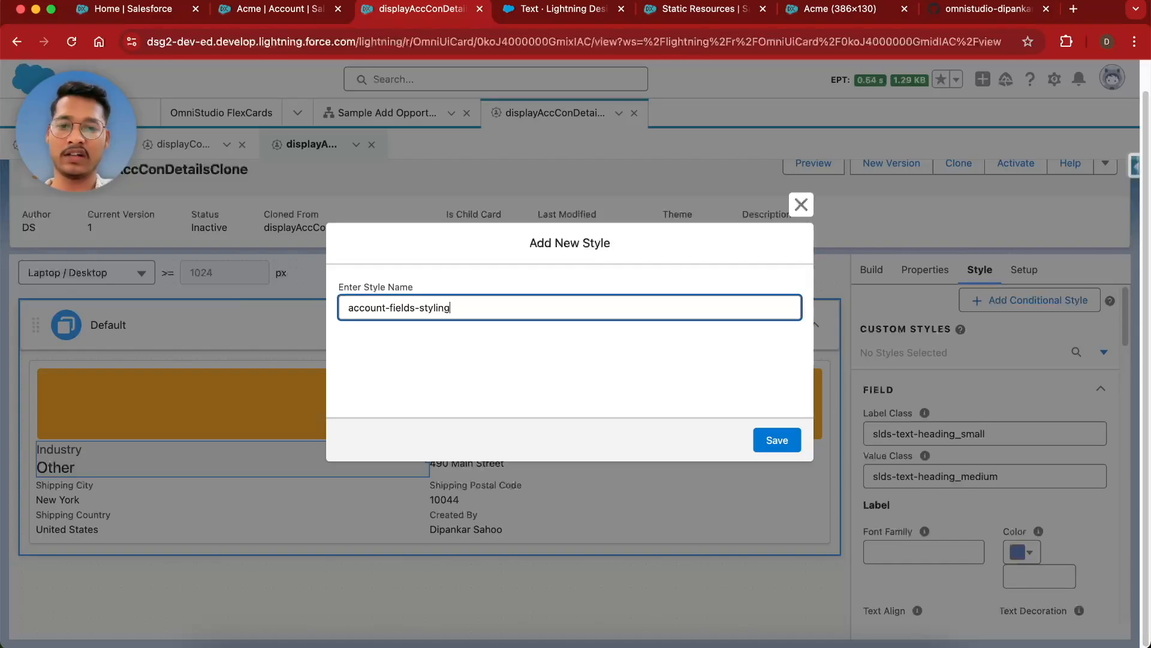
pyautogui.write('s-styling')
pyautogui.press('super+a')
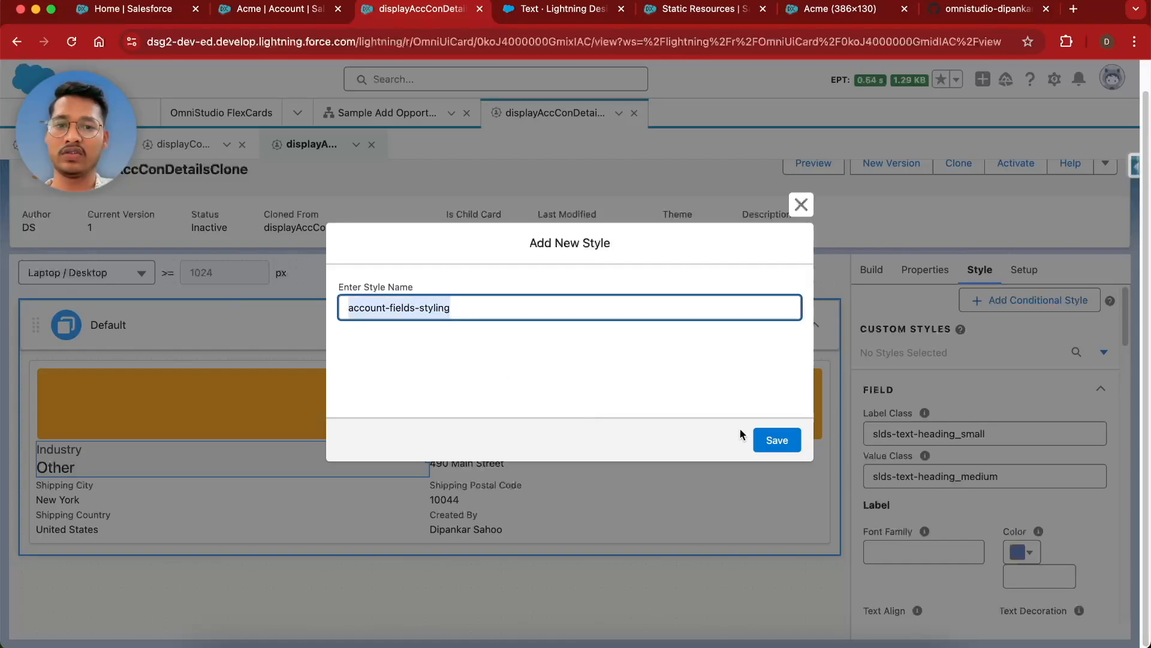
pyautogui.click(774, 441)
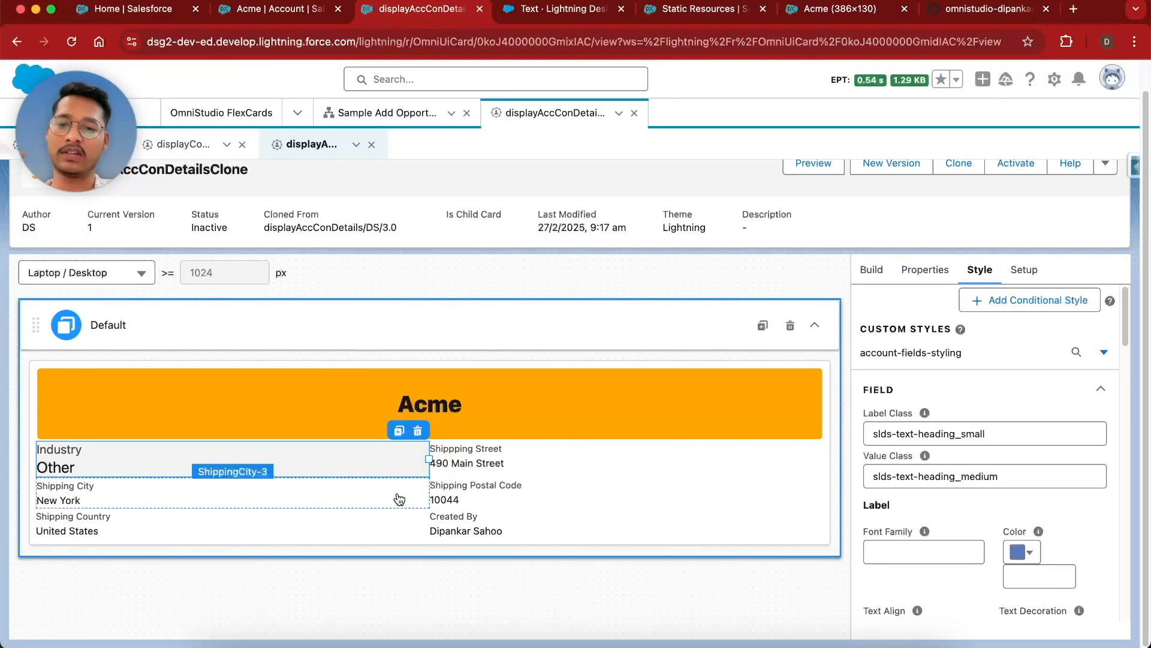
# - Check which saved styles are available for the Shippping Street field and close the style selection without choosing one
pyautogui.click(513, 460)
pyautogui.click(982, 271)
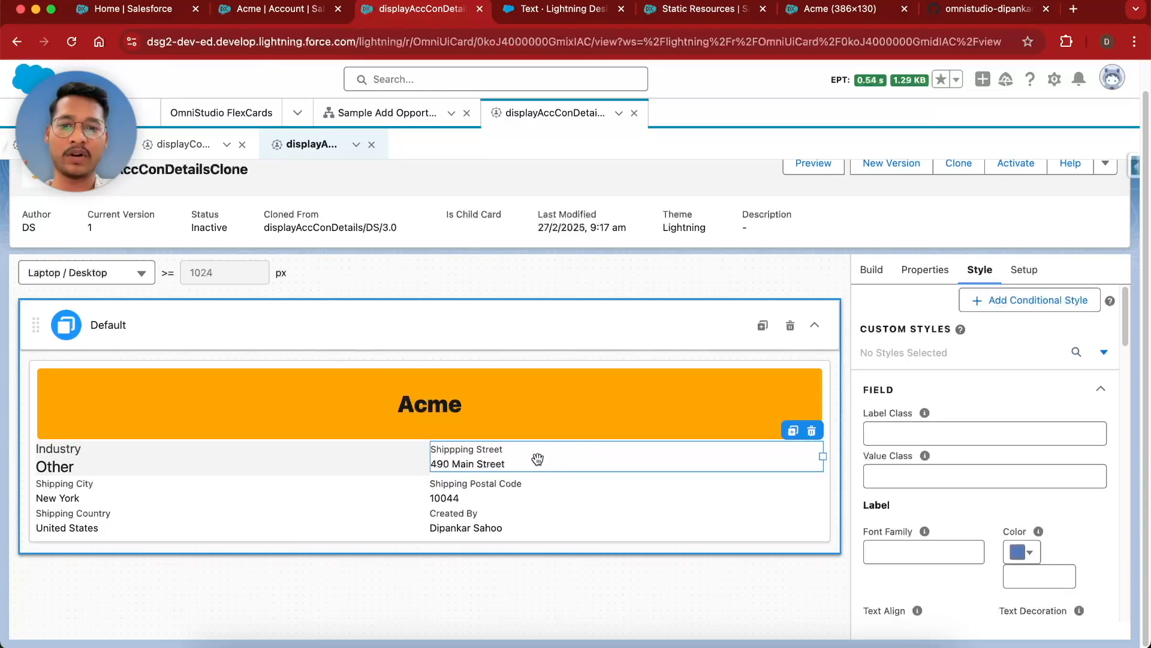
pyautogui.click(1076, 353)
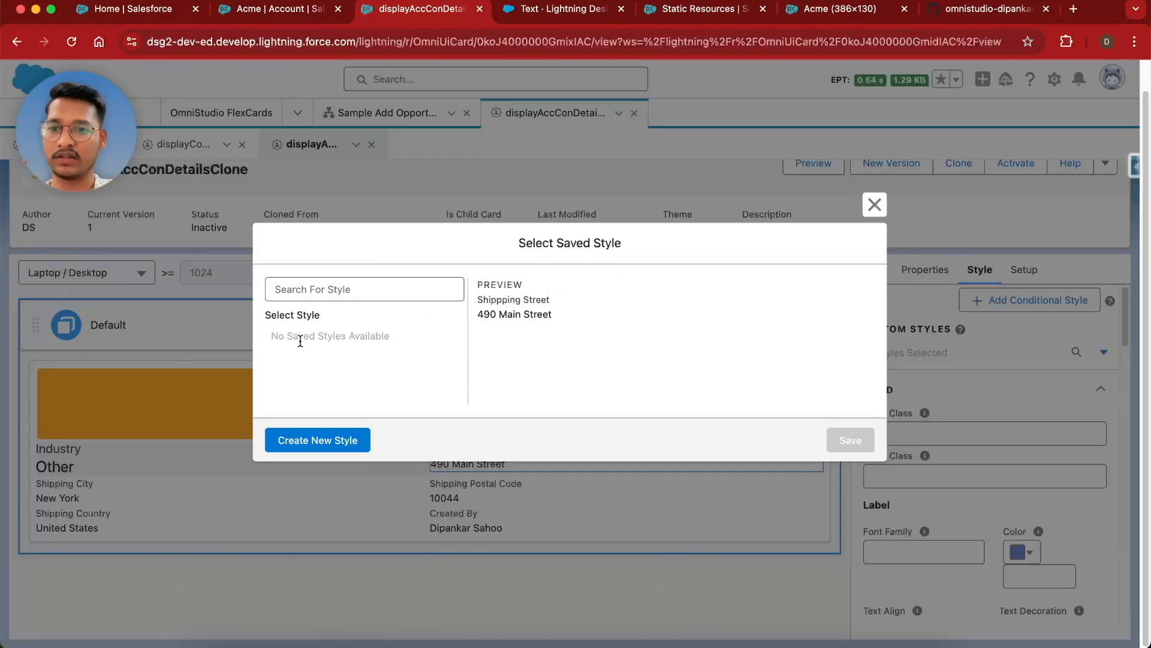
pyautogui.click(874, 204)
# - Open the saved style selection for the Industry field and save its current style
pyautogui.click(201, 463)
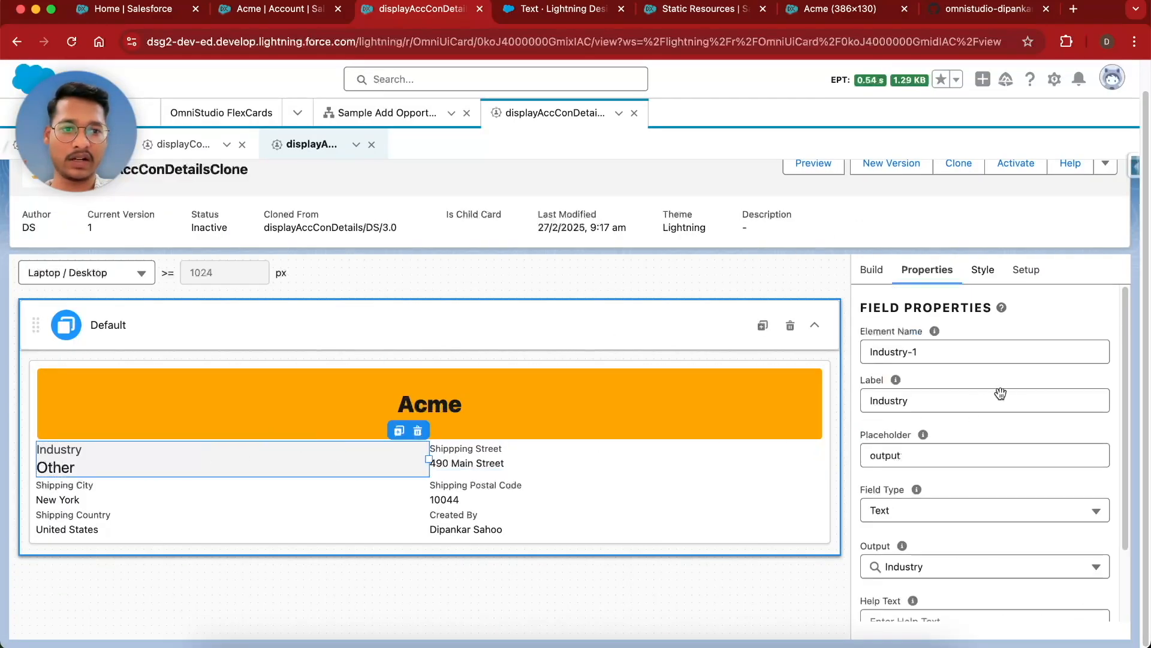
pyautogui.click(982, 270)
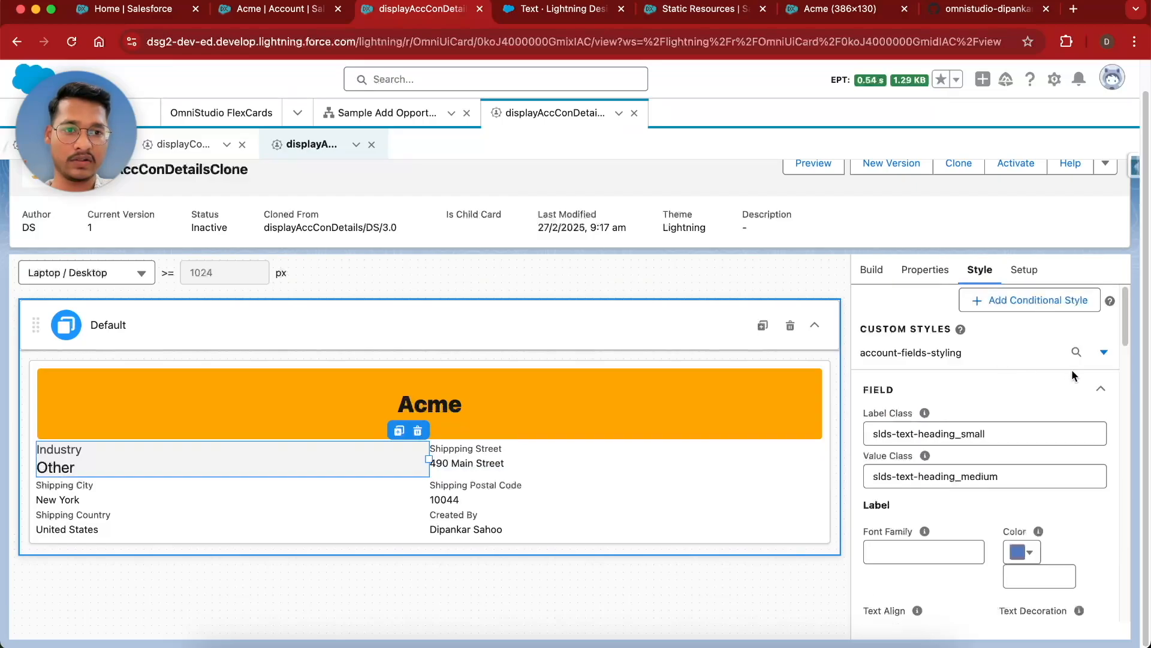
pyautogui.click(1077, 352)
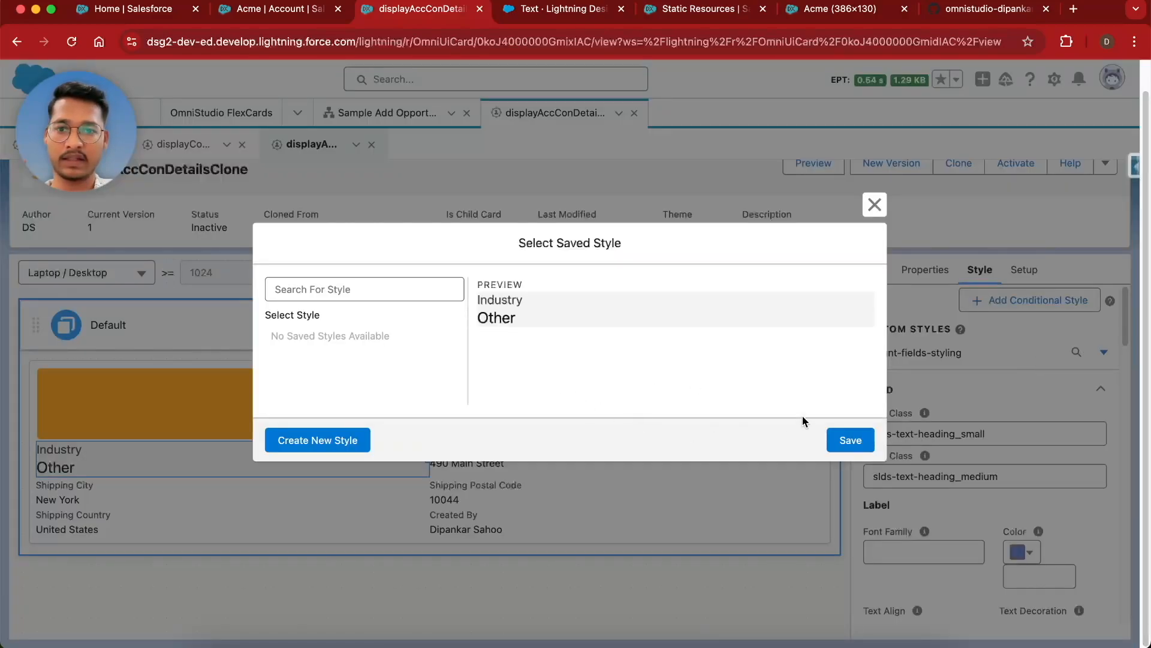
pyautogui.click(848, 440)
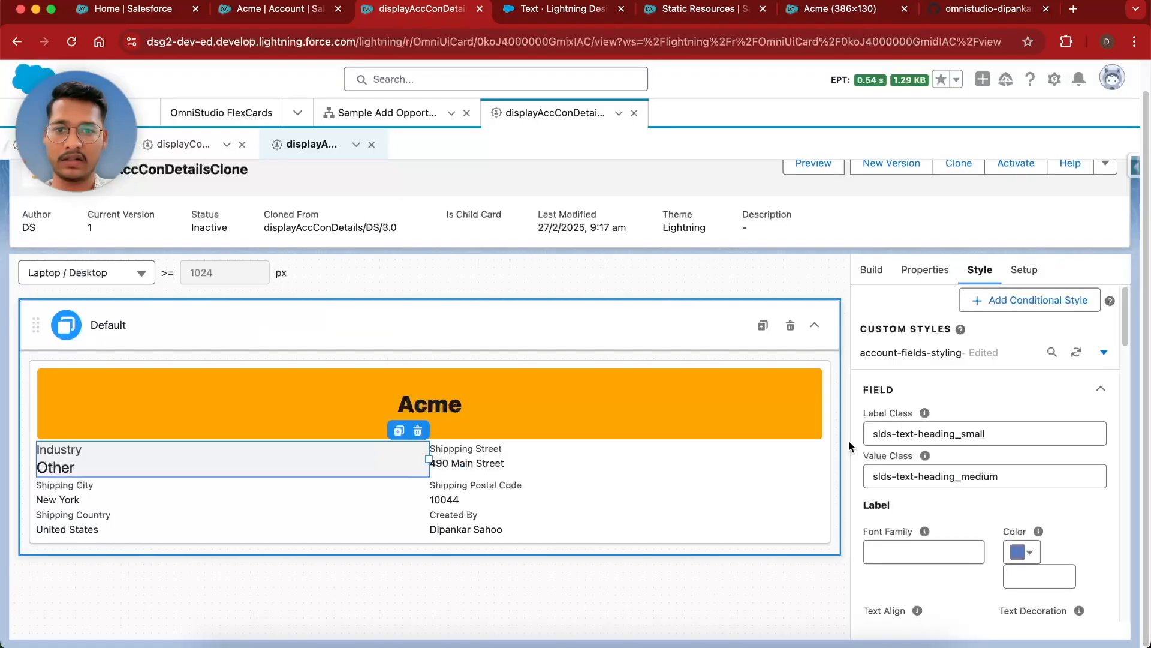
# - Overwrite the saved account-fields-styling custom style with the Industry field's edited styling
pyautogui.click(1078, 354)
pyautogui.click(1104, 355)
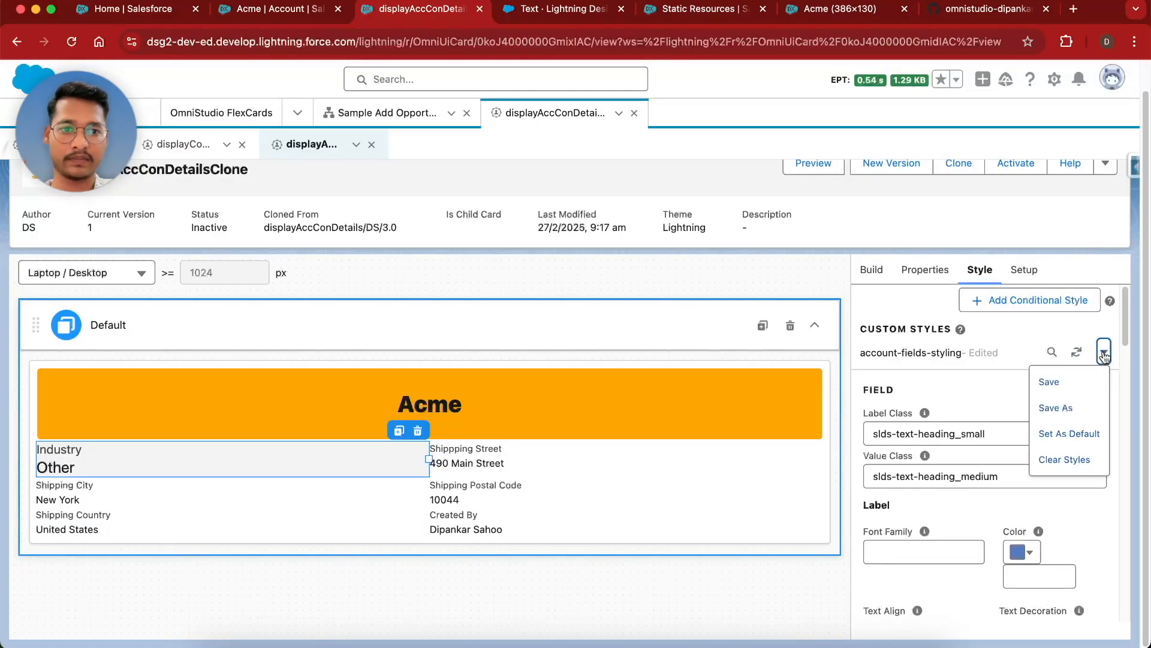
pyautogui.click(1062, 387)
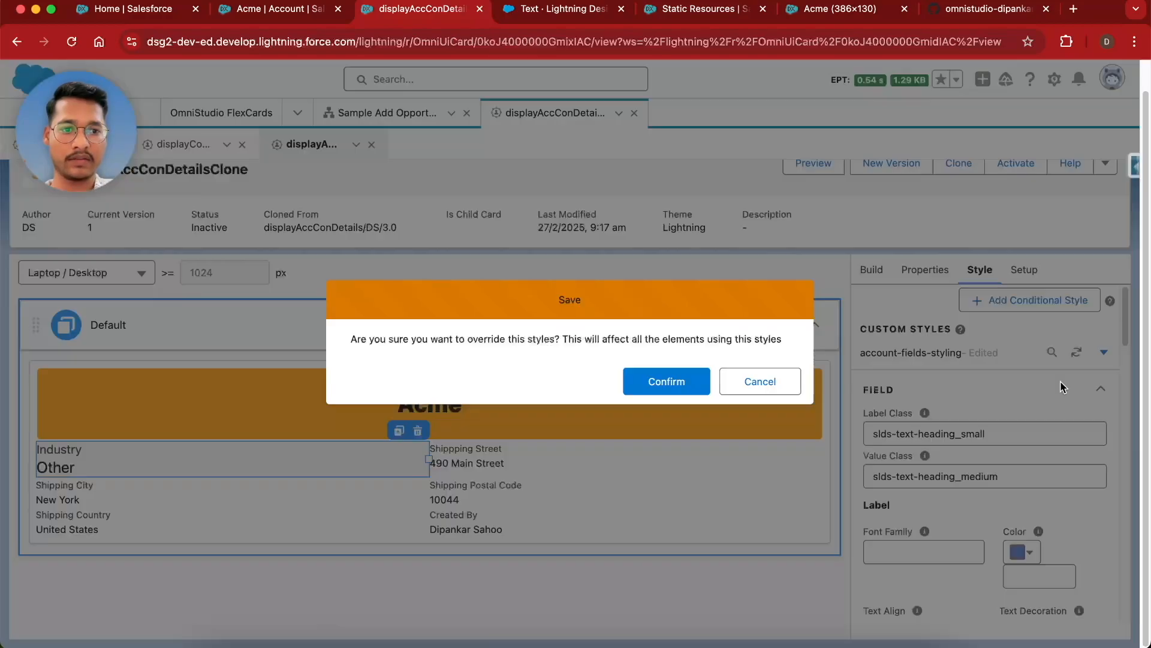
pyautogui.click(673, 385)
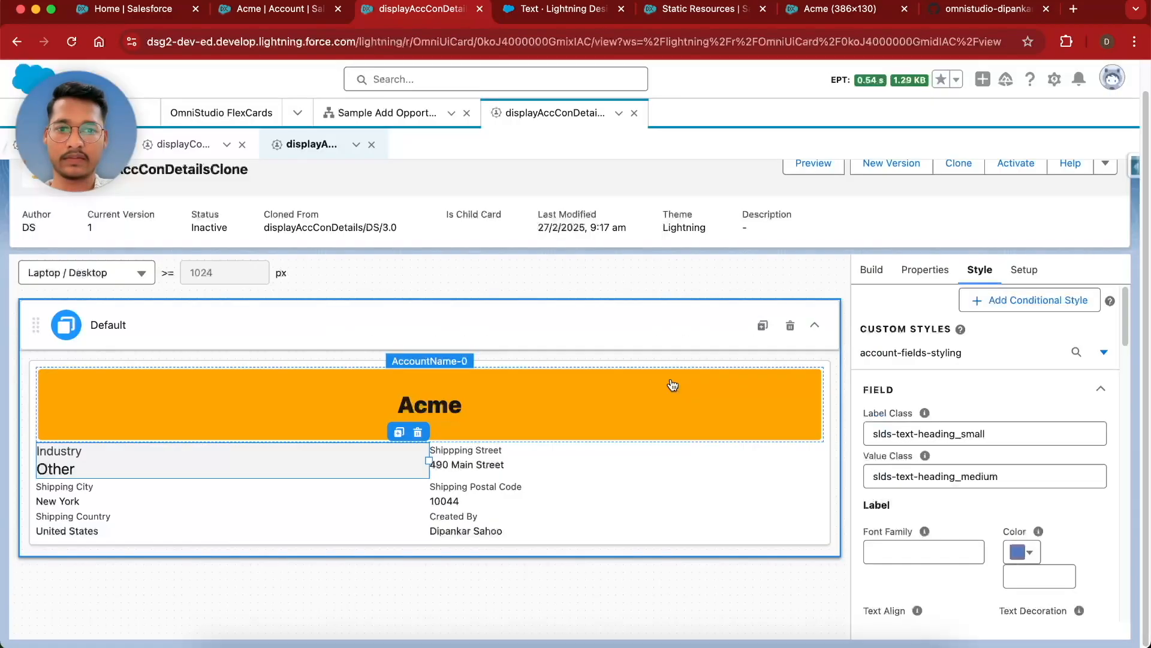
# - Apply the saved account-fields-styling custom style to the Shippping Street field
pyautogui.click(533, 458)
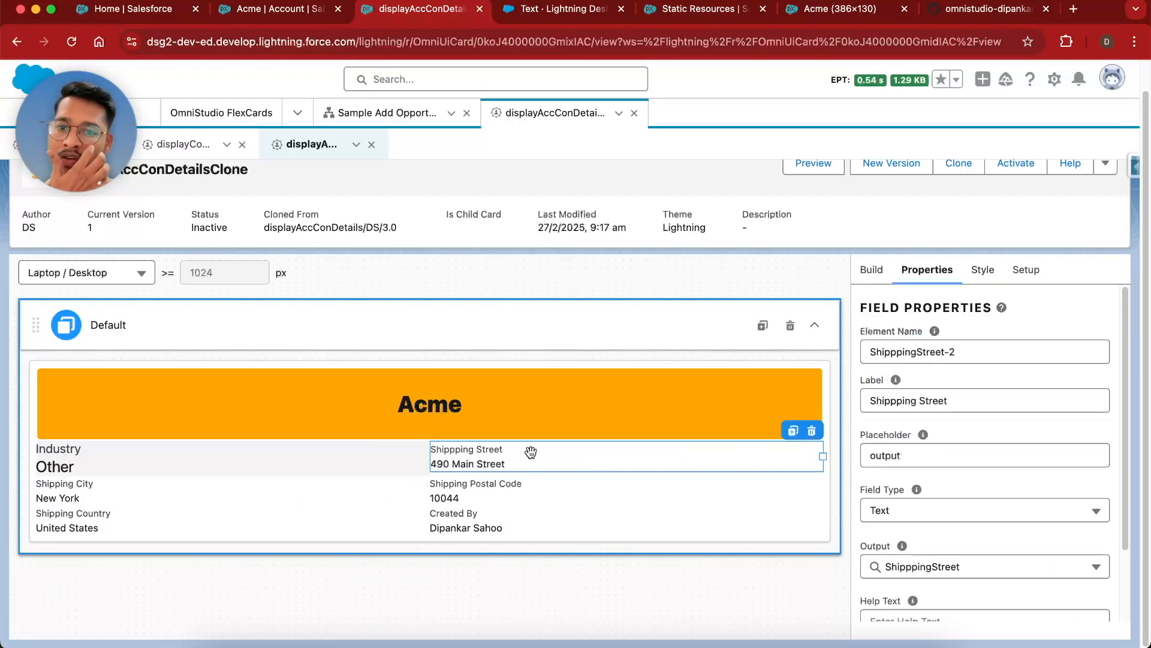
pyautogui.click(983, 273)
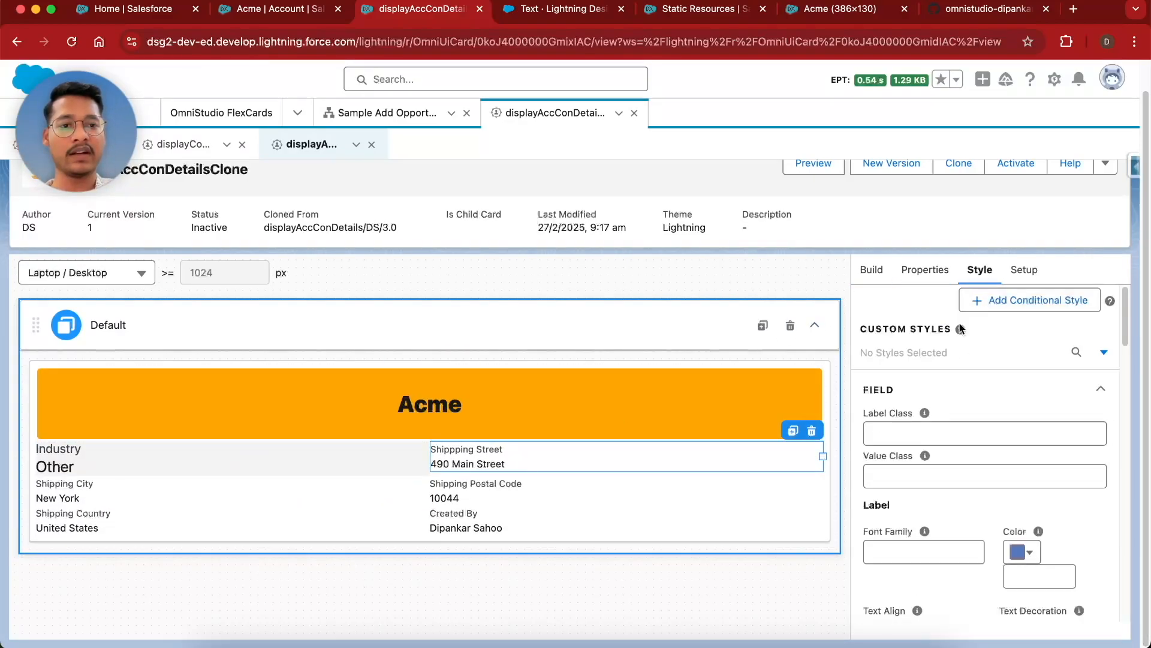
pyautogui.click(1077, 354)
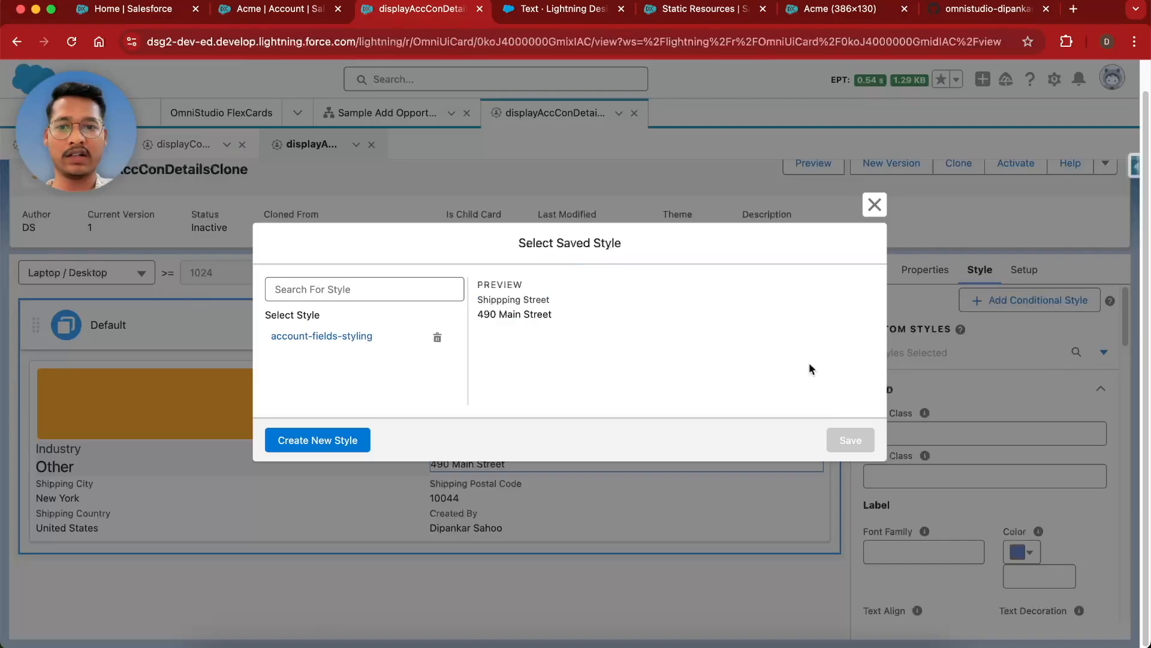
pyautogui.click(317, 341)
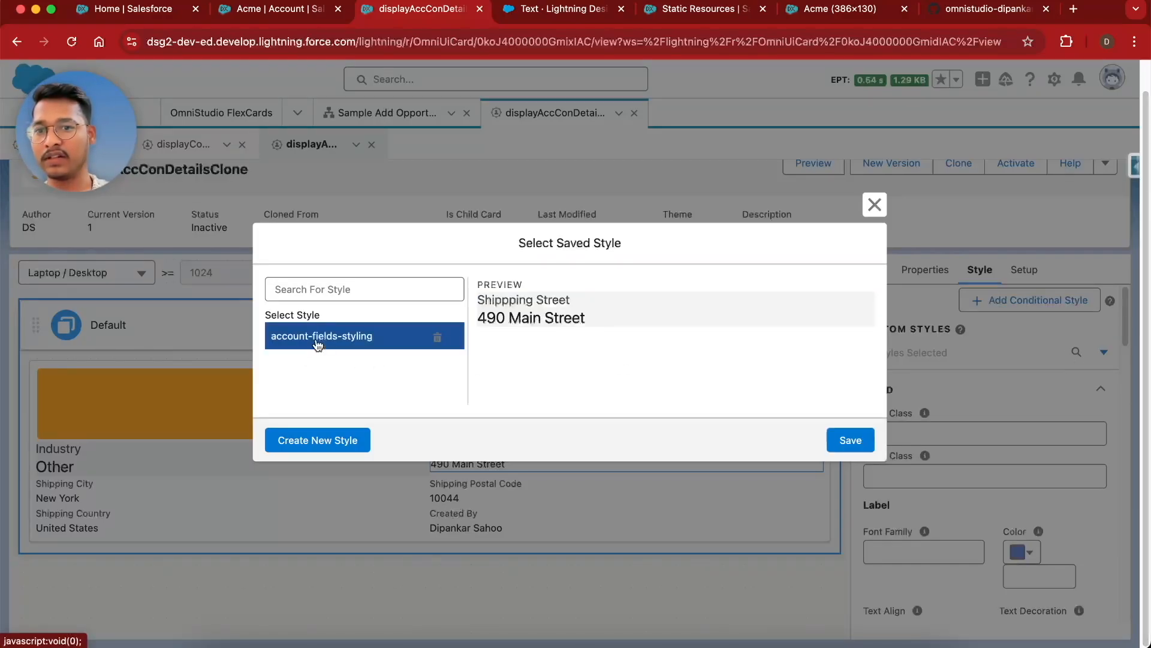
pyautogui.click(853, 442)
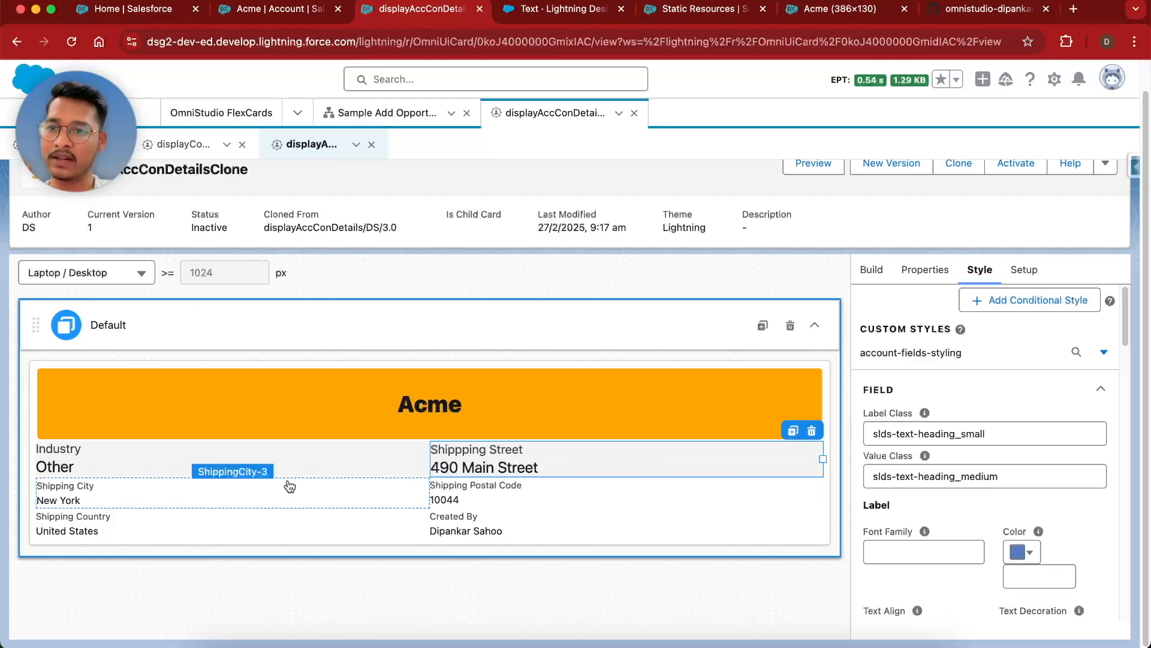
# - Apply the saved account-fields-styling custom style to the Shipping City field
pyautogui.click(290, 486)
pyautogui.click(977, 276)
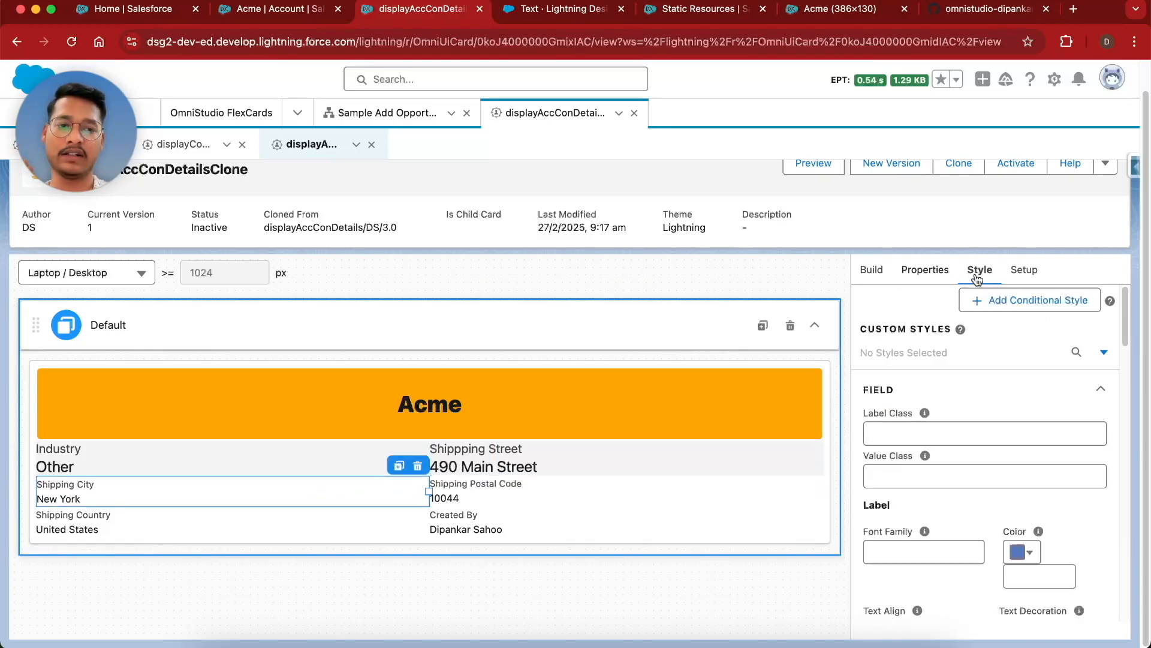
pyautogui.click(1075, 352)
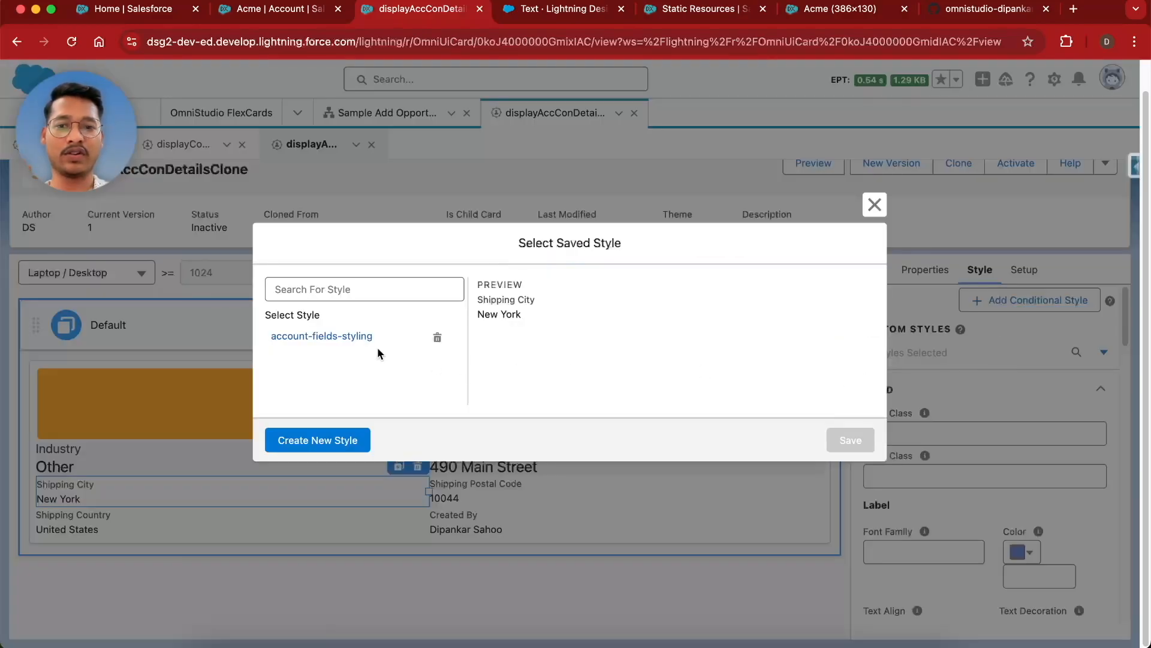
pyautogui.click(321, 336)
pyautogui.click(851, 441)
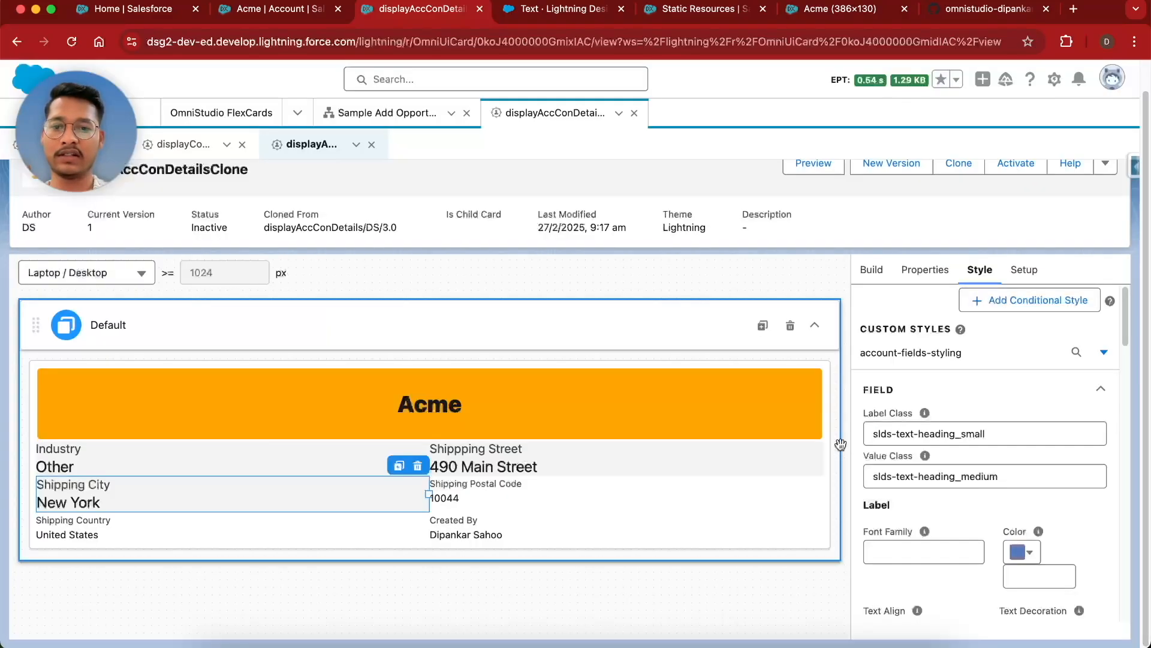
# - Apply the saved account-fields-styling custom style to the Shipping Postal Code field
pyautogui.click(512, 499)
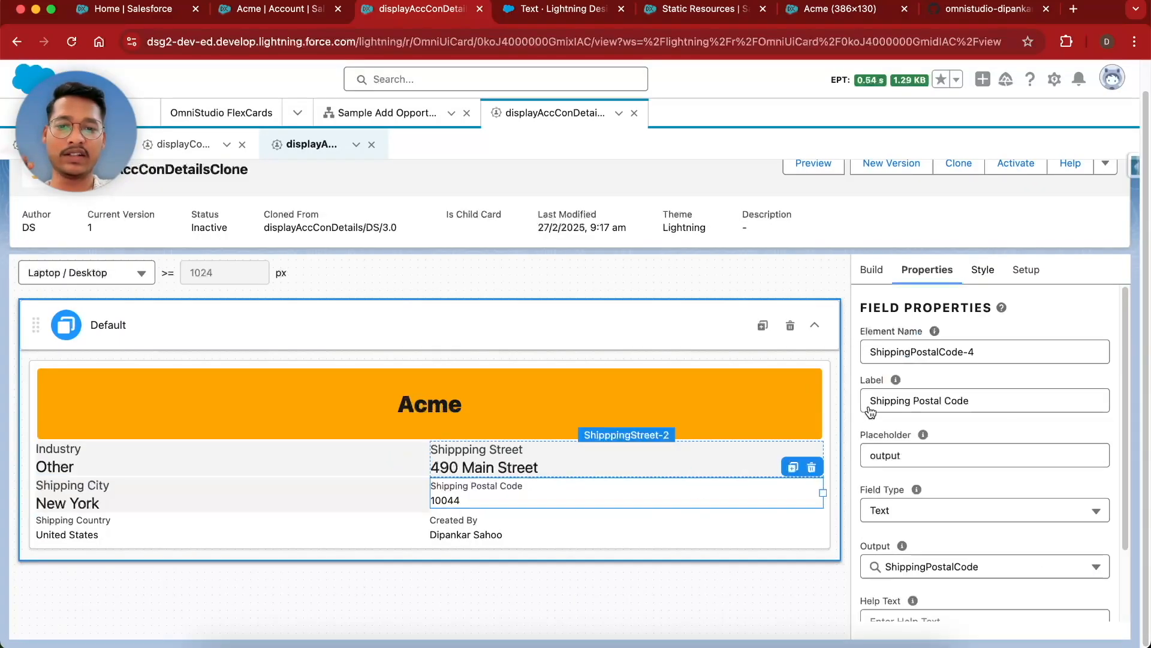
pyautogui.click(983, 271)
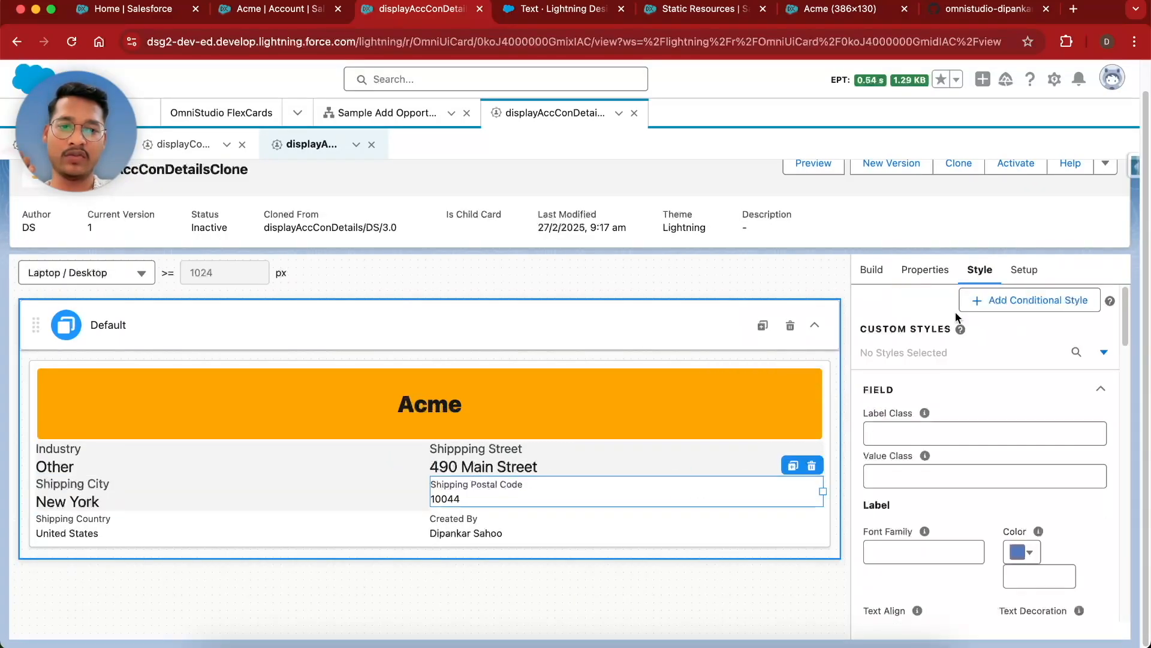
pyautogui.click(1076, 352)
pyautogui.click(322, 337)
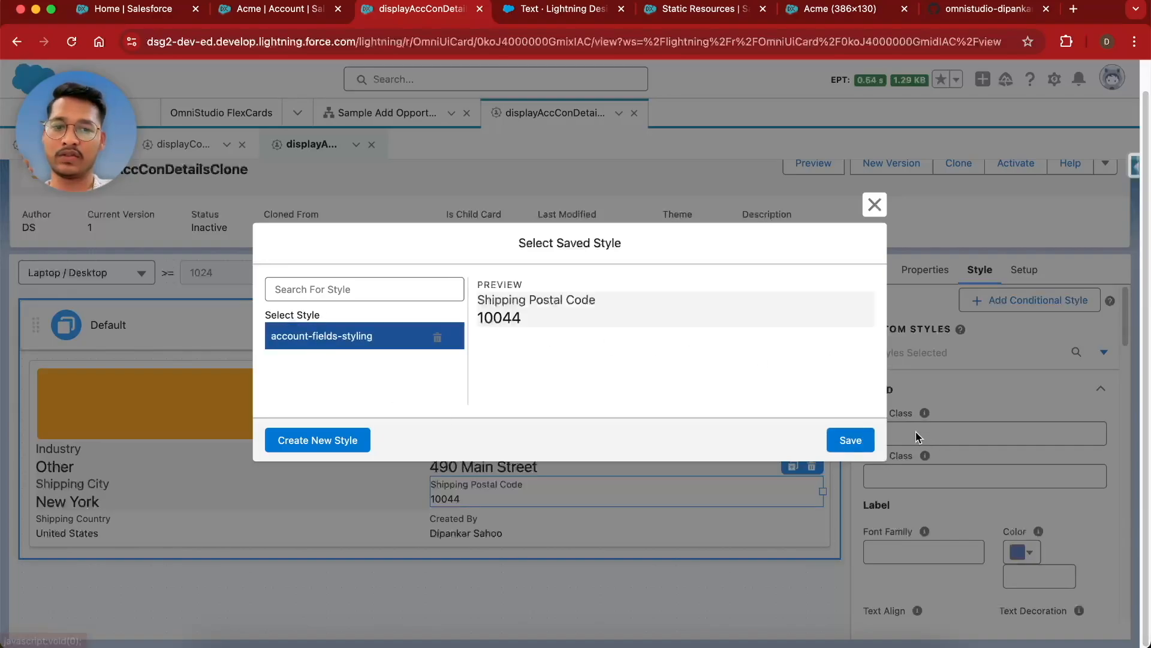
pyautogui.click(852, 440)
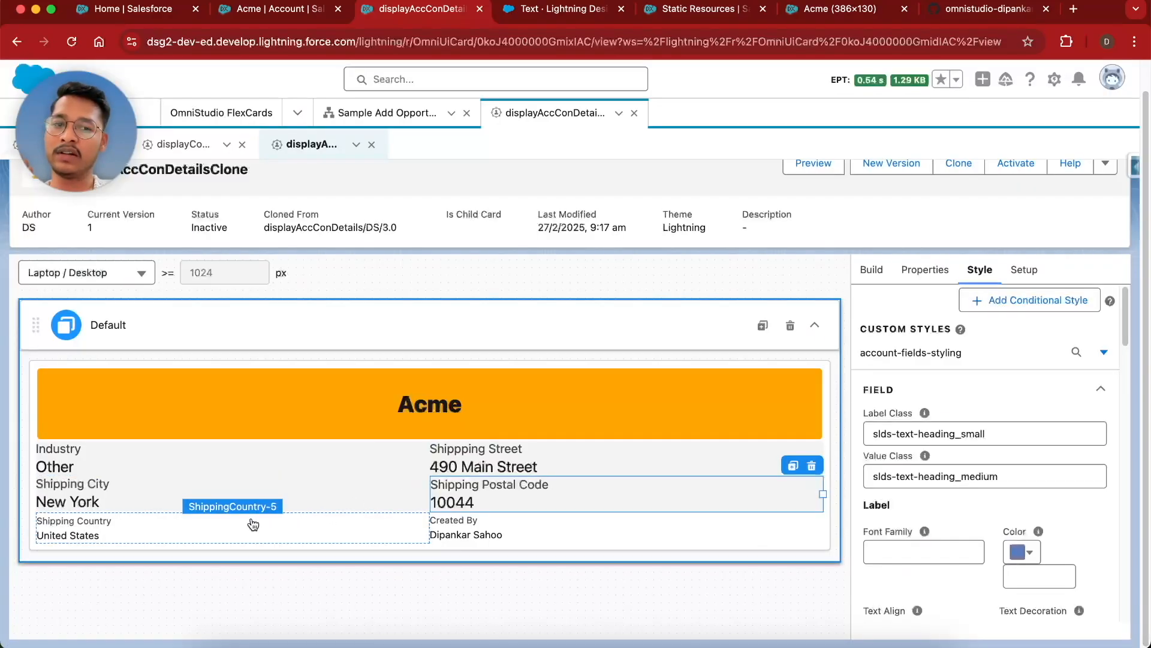
# - Apply the saved account-fields-styling custom style to the Shipping Country field
pyautogui.click(234, 527)
pyautogui.click(983, 270)
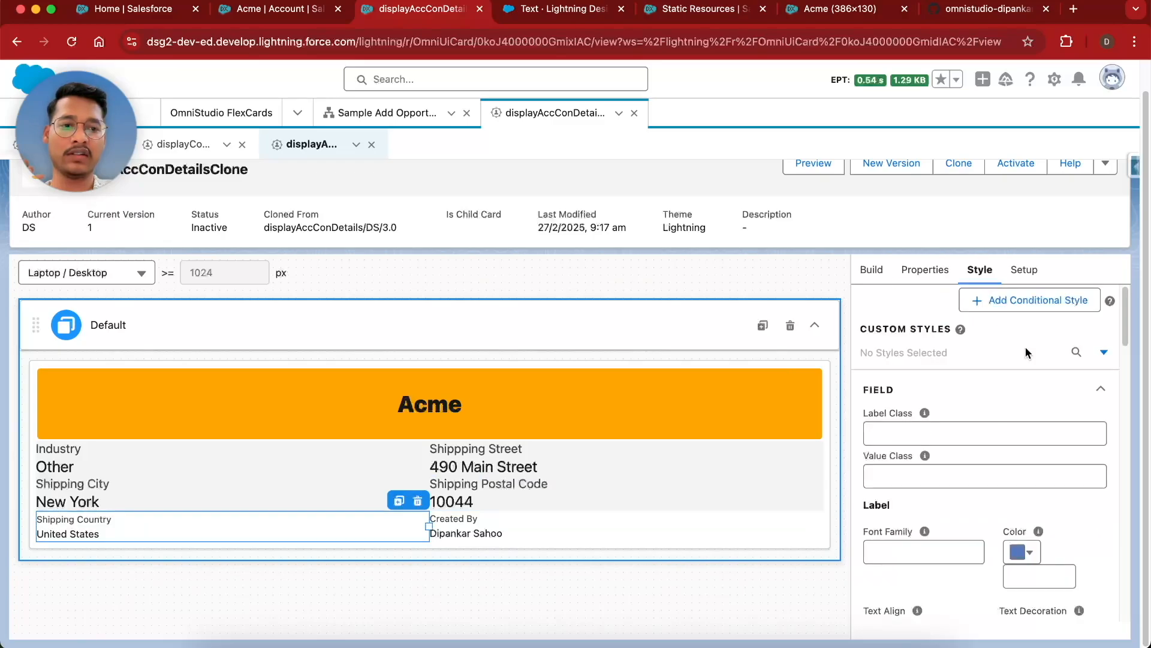
pyautogui.click(1077, 352)
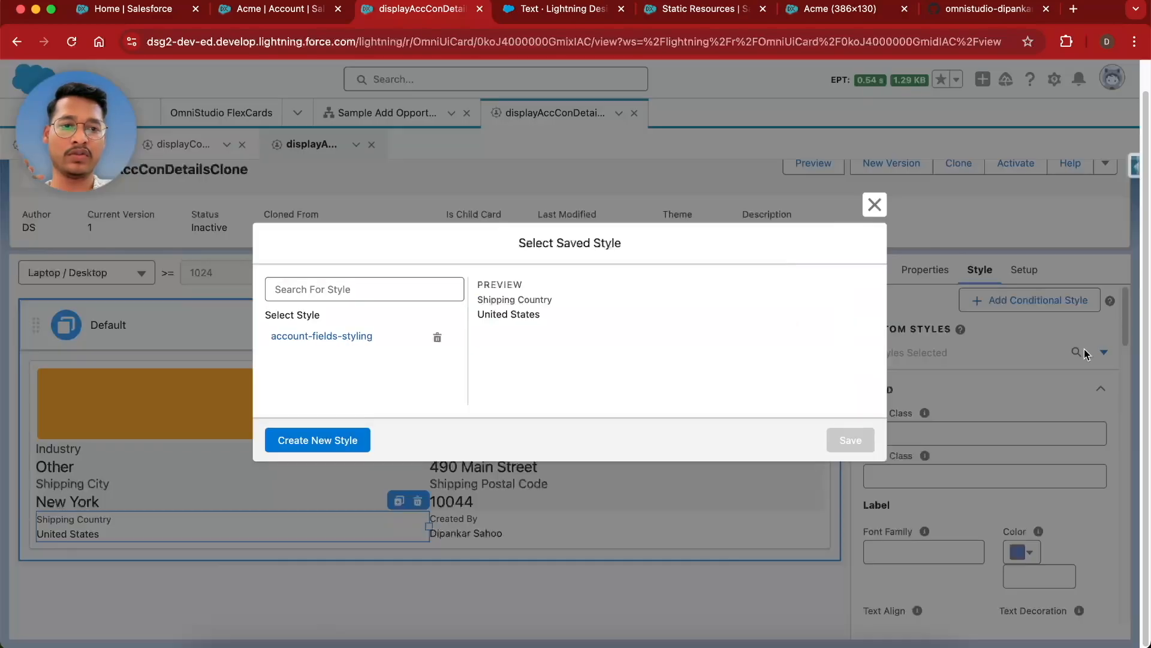
pyautogui.click(327, 336)
pyautogui.click(850, 441)
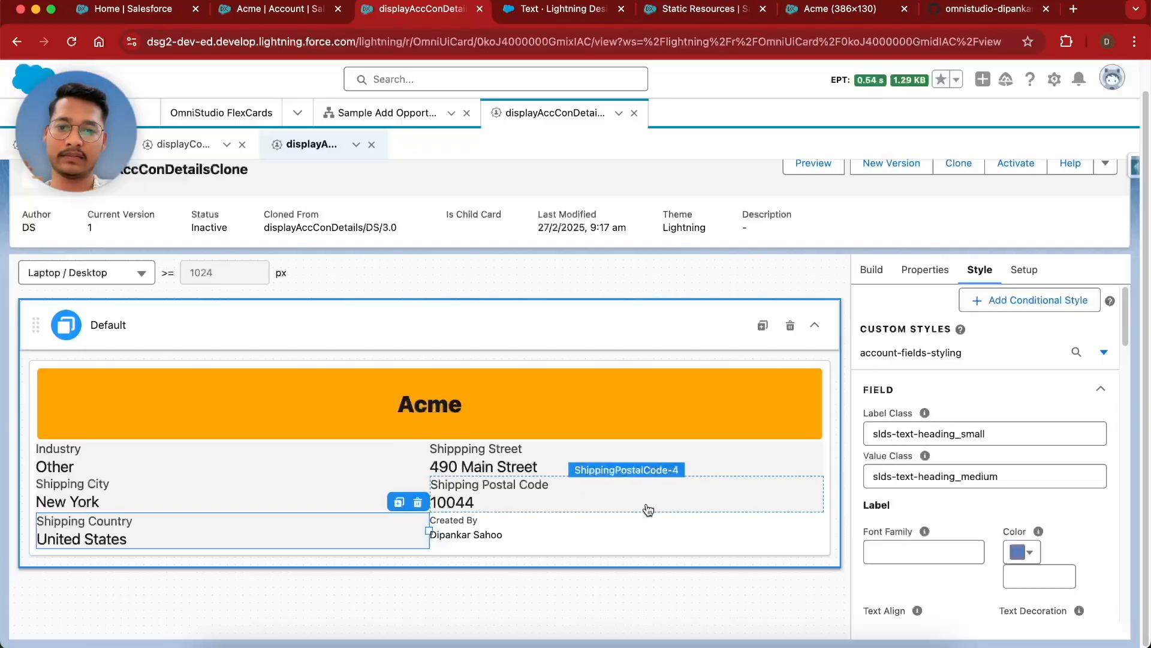
# - Apply the saved account-fields-styling custom style to the Created By field
pyautogui.click(747, 526)
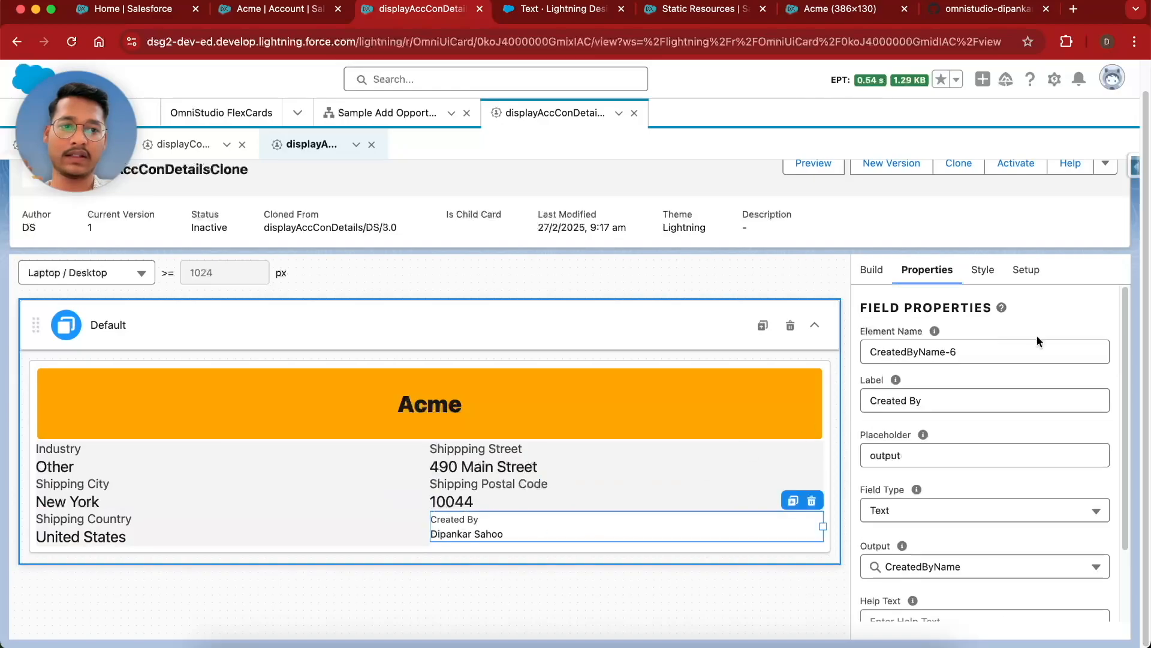
pyautogui.click(980, 269)
pyautogui.click(1077, 352)
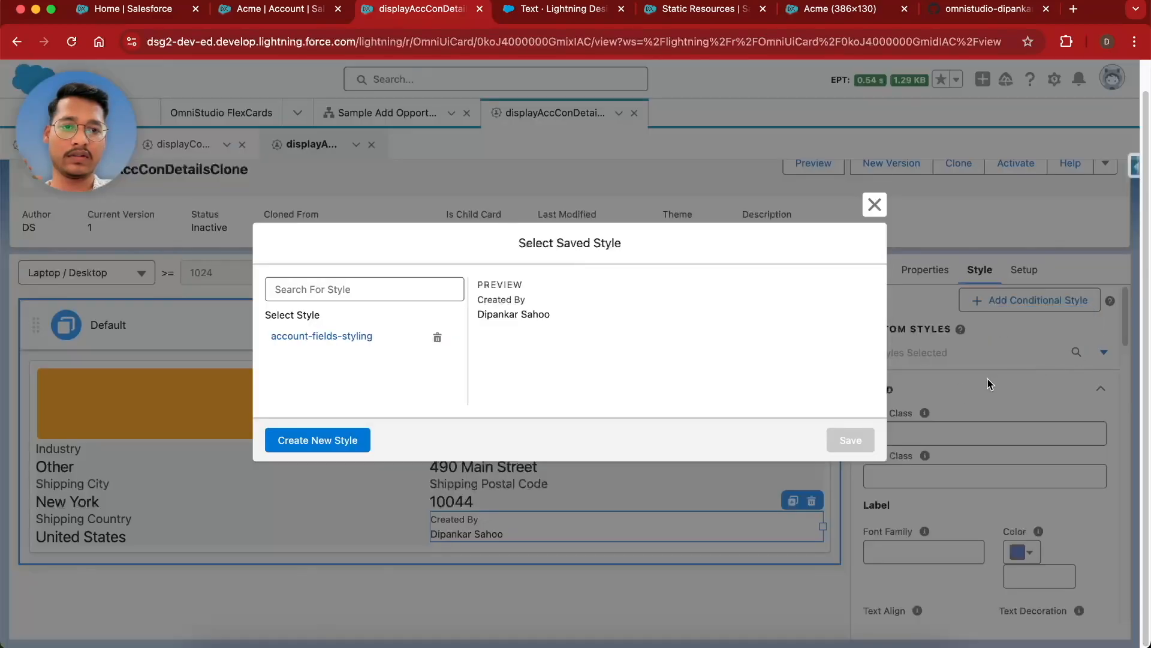
pyautogui.click(347, 337)
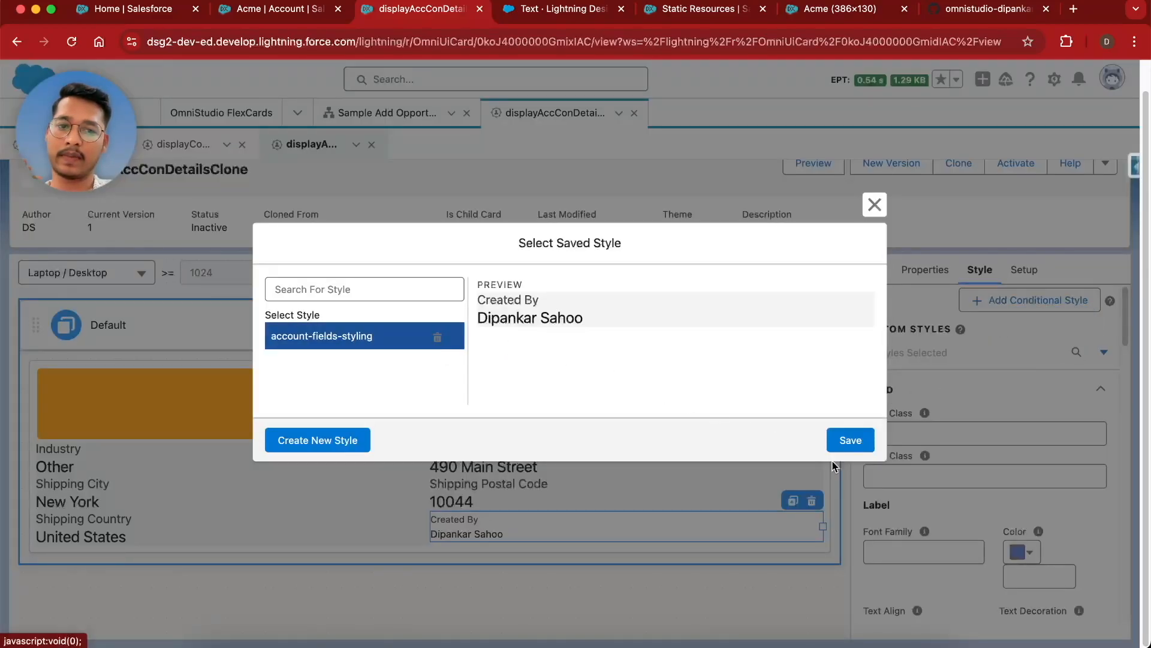
pyautogui.click(851, 440)
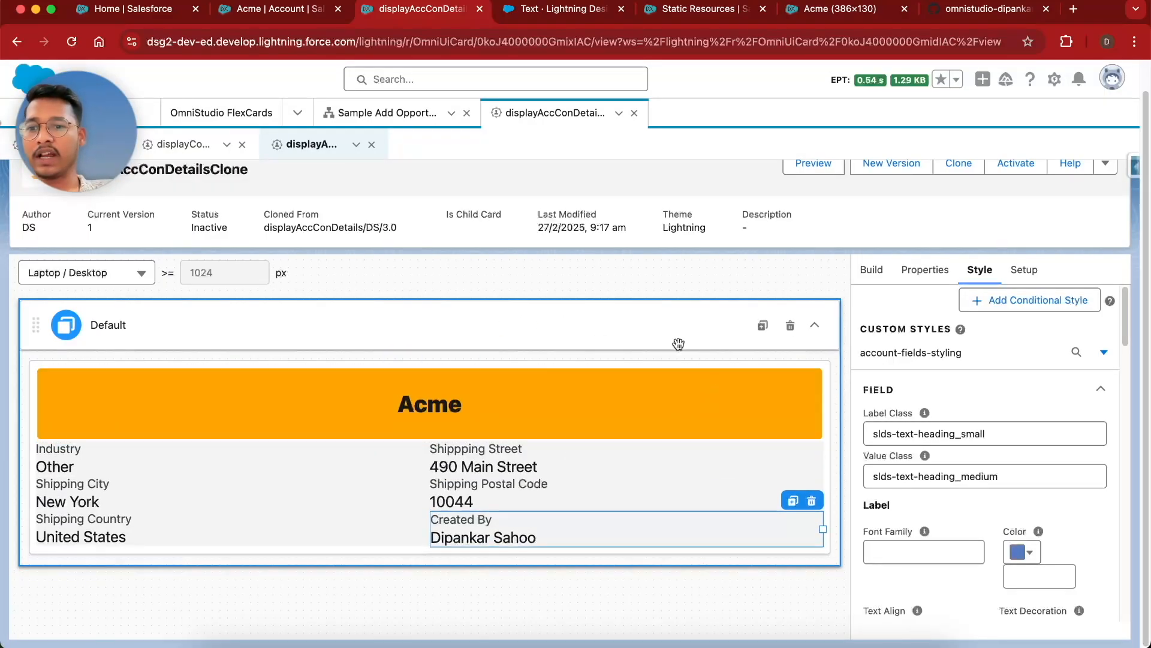
# - Review the header, account fields and contact list of the FlexCard on the Acme account page, and return to the cloned card's Default state properties
pyautogui.click(558, 409)
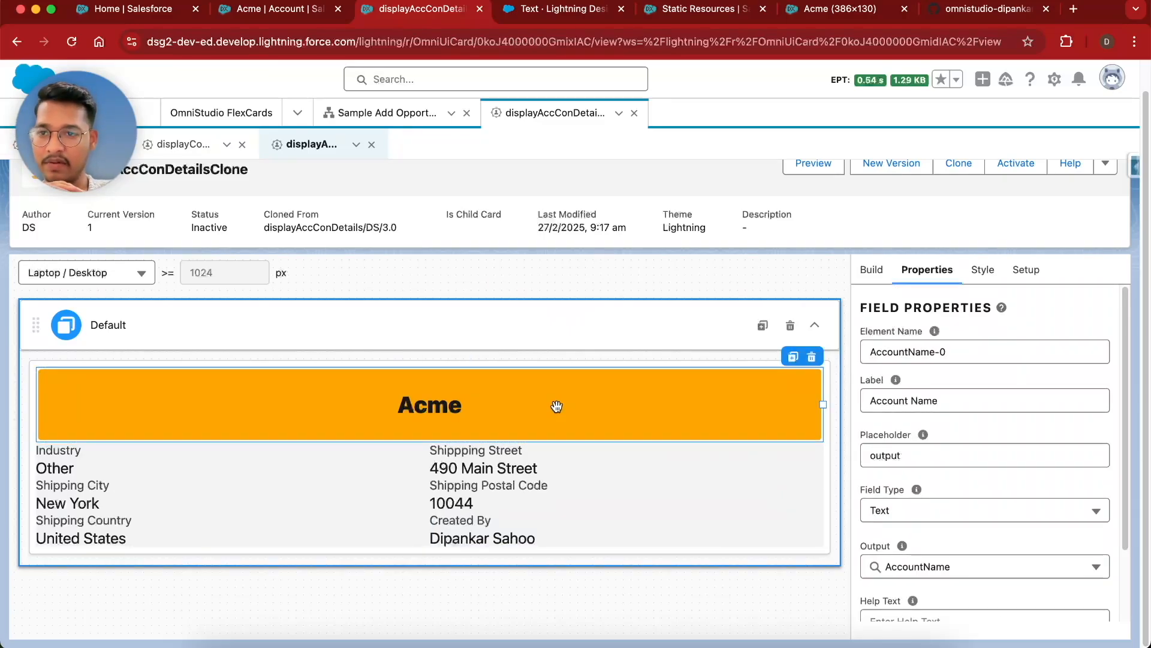
pyautogui.click(261, 9)
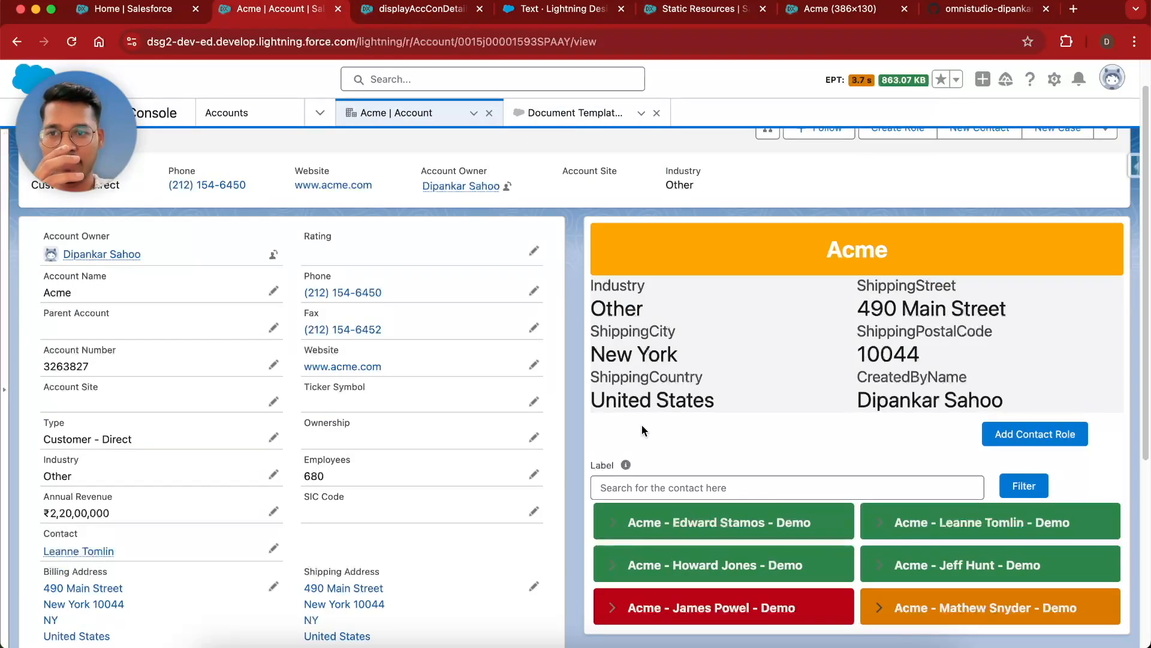
pyautogui.scroll(-2, 642, 426)
pyautogui.scroll(-1, 642, 425)
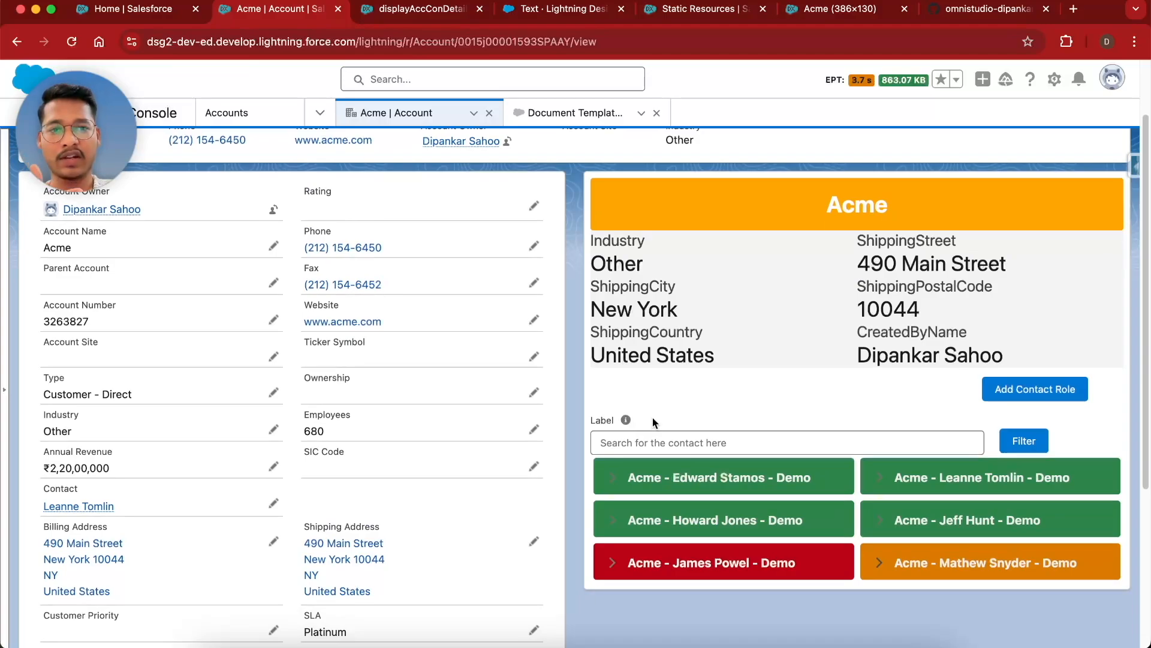
pyautogui.click(612, 479)
pyautogui.click(613, 479)
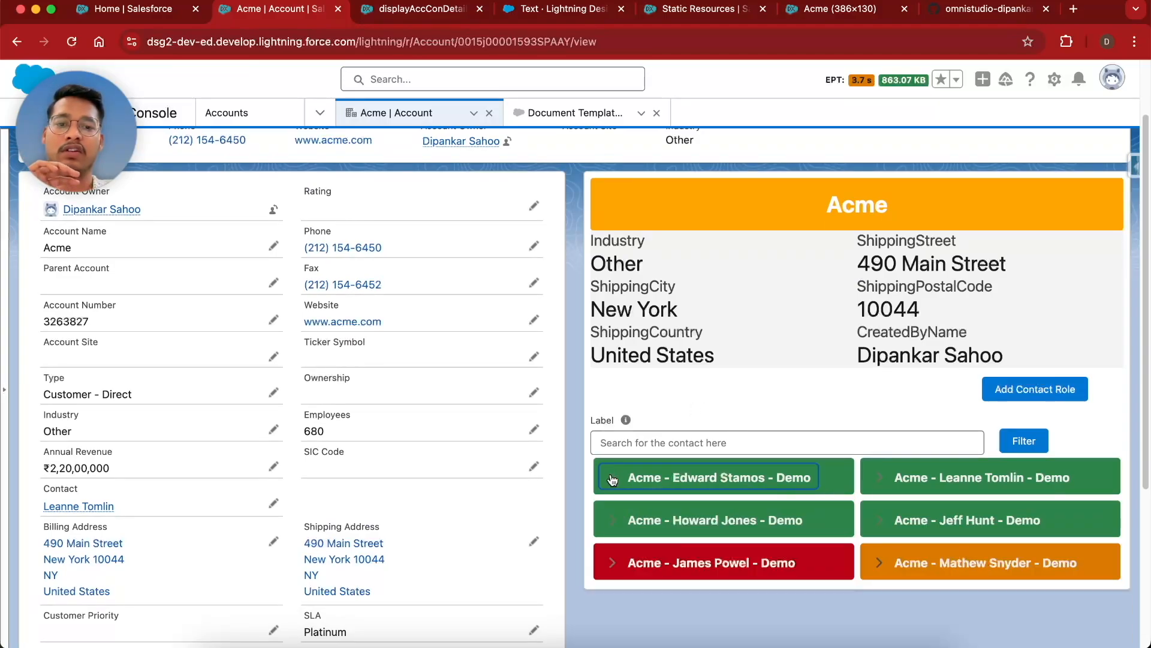
pyautogui.click(755, 387)
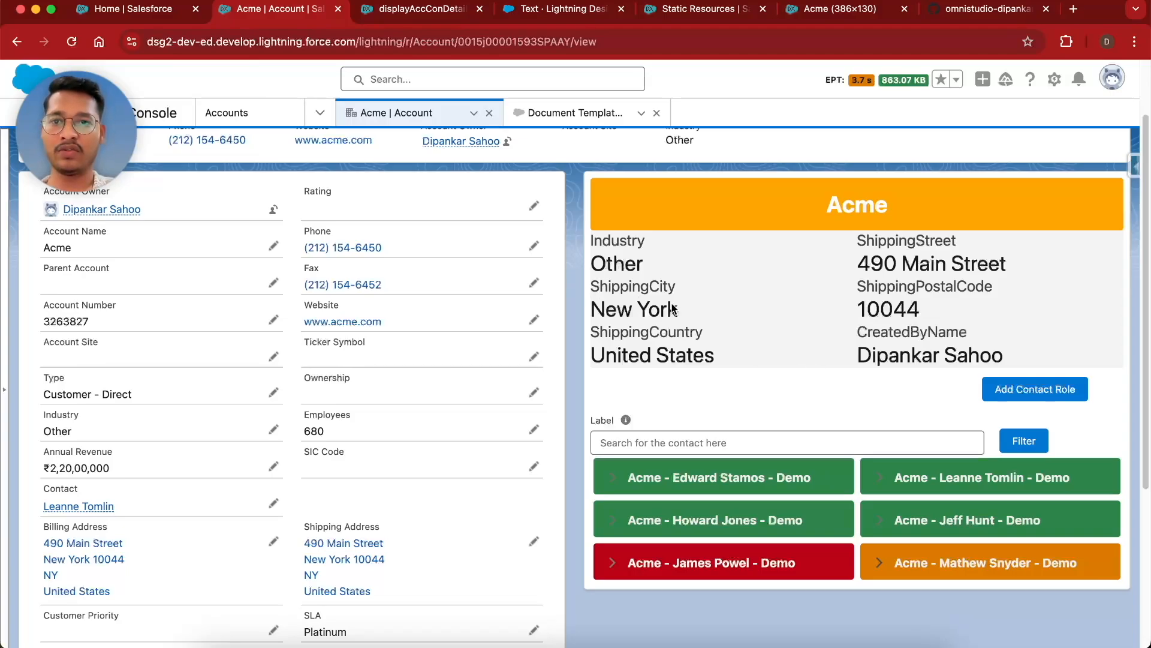
pyautogui.click(413, 17)
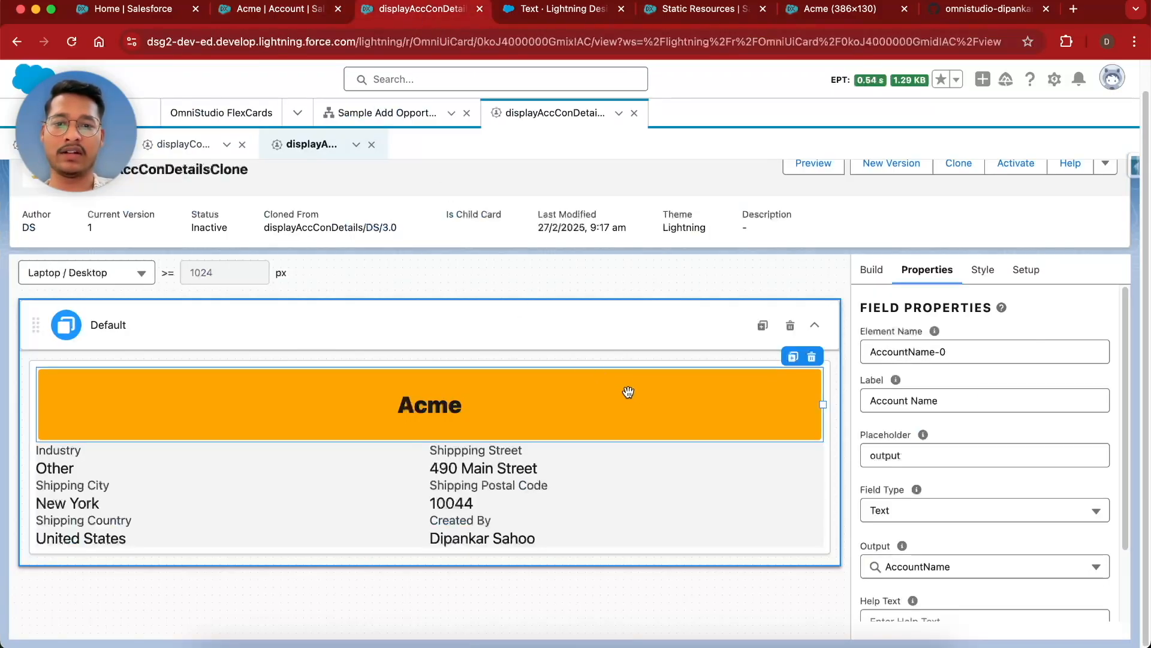
pyautogui.click(648, 326)
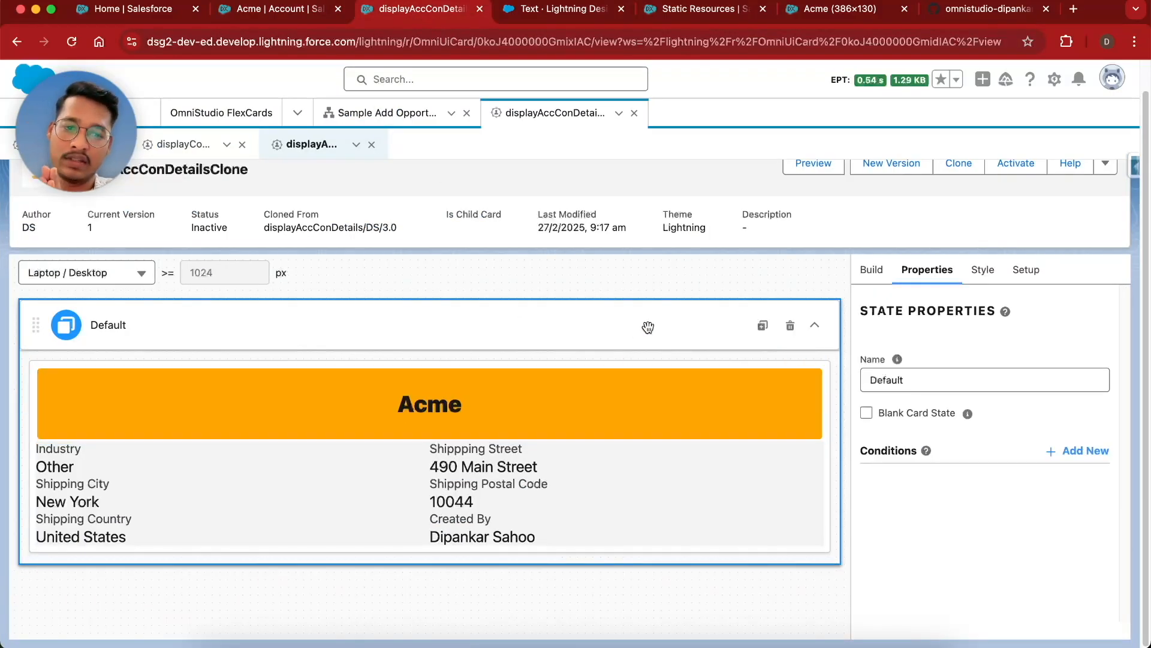